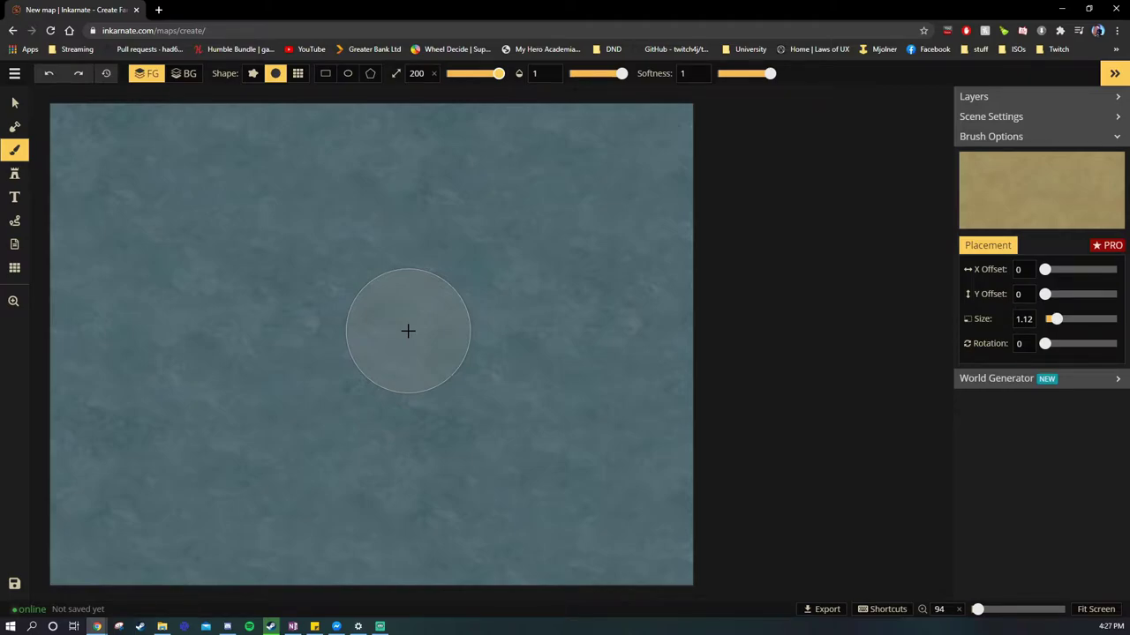
- Set the Mask tool's land brush to size 137, briefly trying the Select tool before returning
left_click(14, 126)
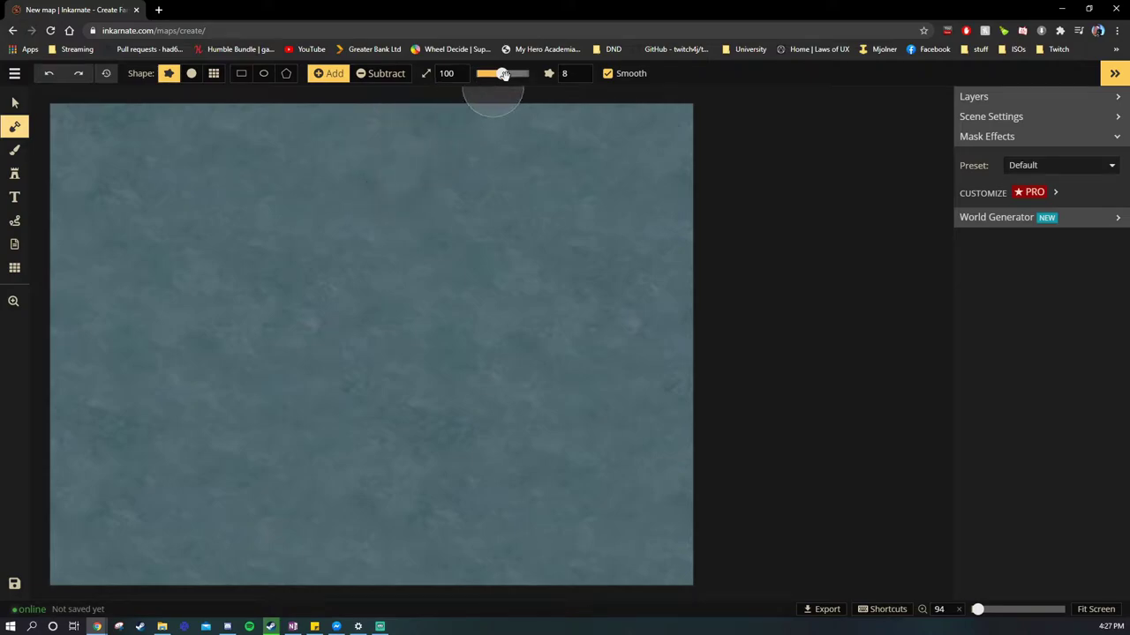
left_click_drag(497, 73, 492, 75)
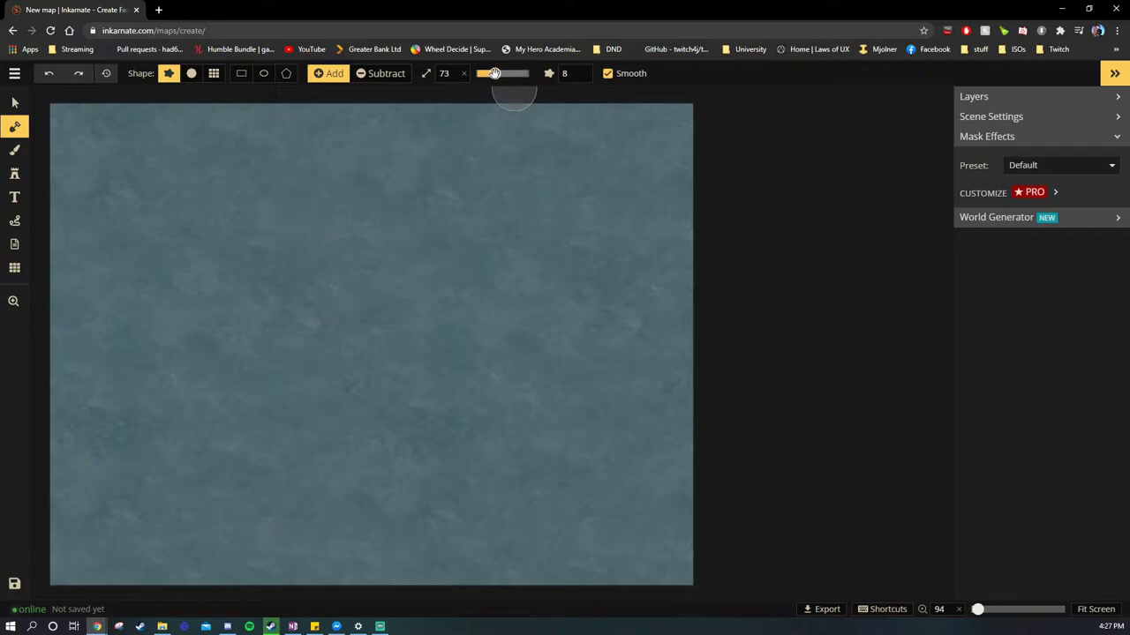
left_click_drag(494, 73, 512, 73)
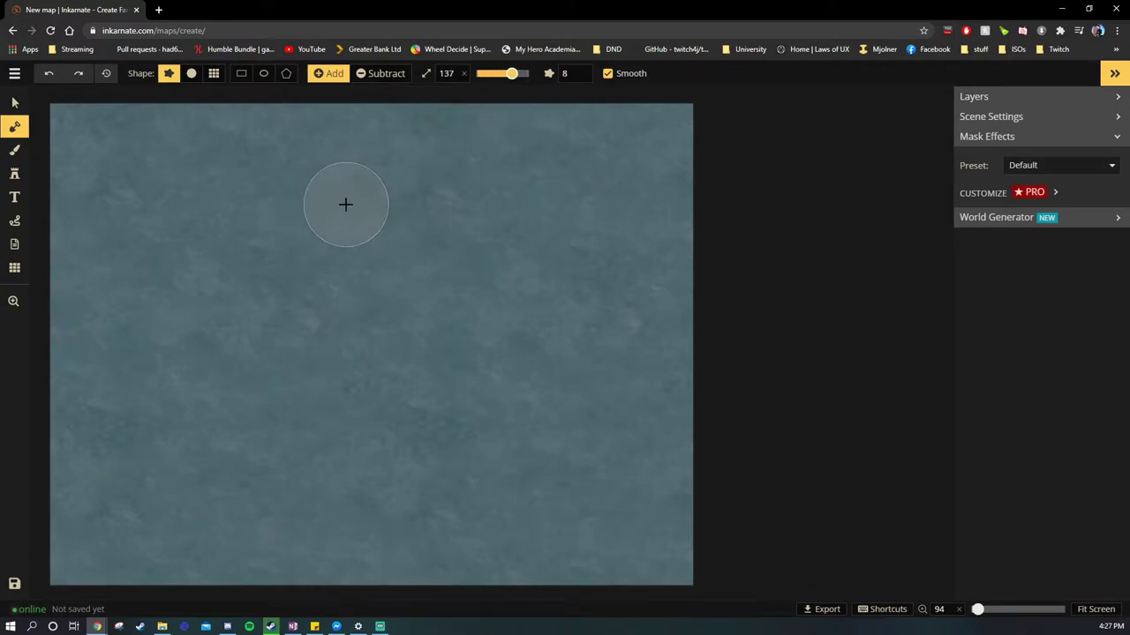
scroll(265, 255, "down", 1)
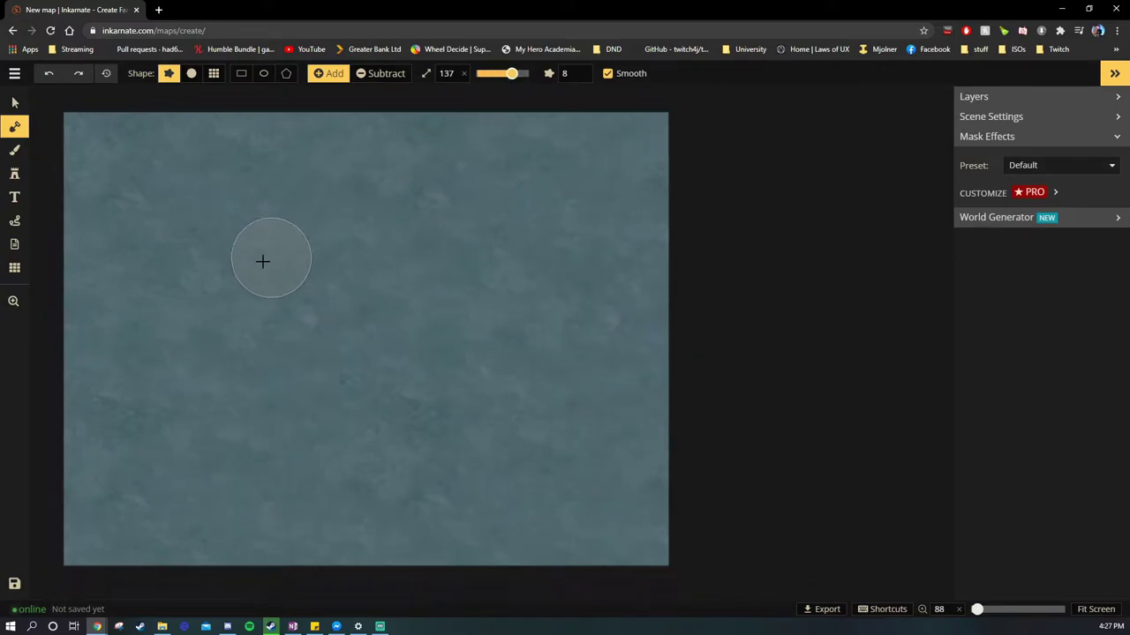
left_click(14, 102)
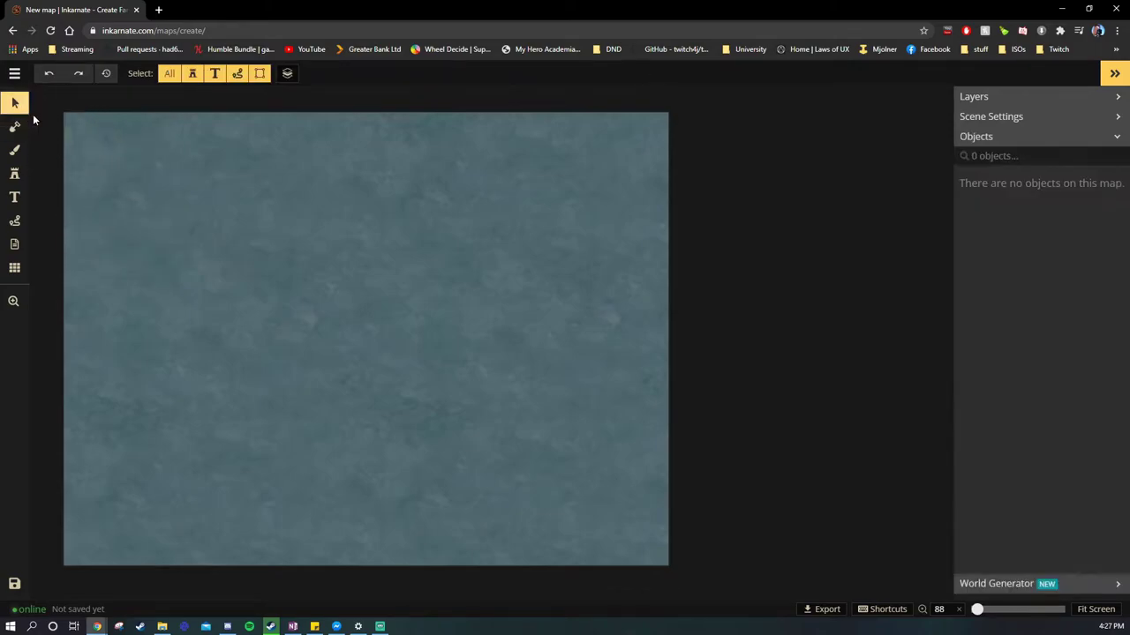
left_click_drag(141, 194, 202, 205)
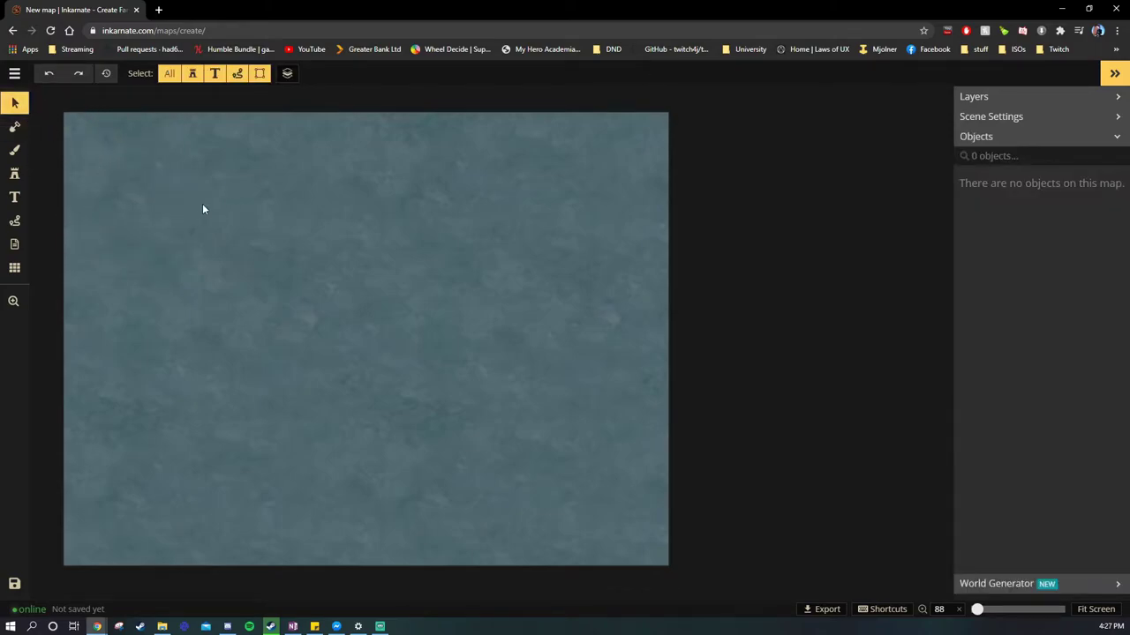
left_click(14, 126)
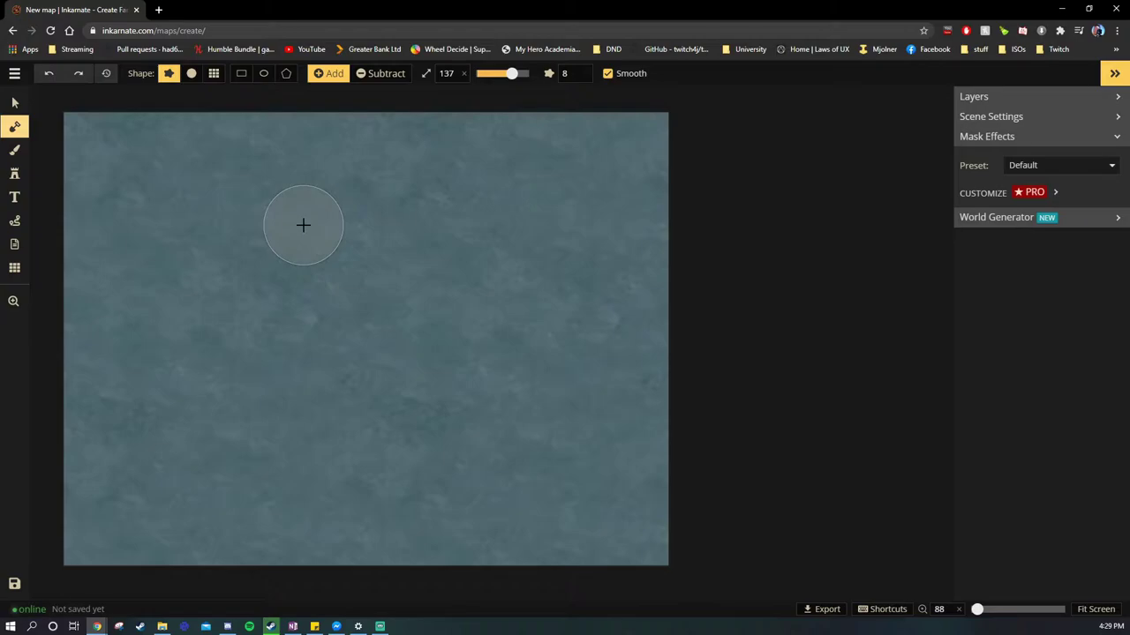
- Put the browser into full screen so only the blank sea map shows
key("F11")
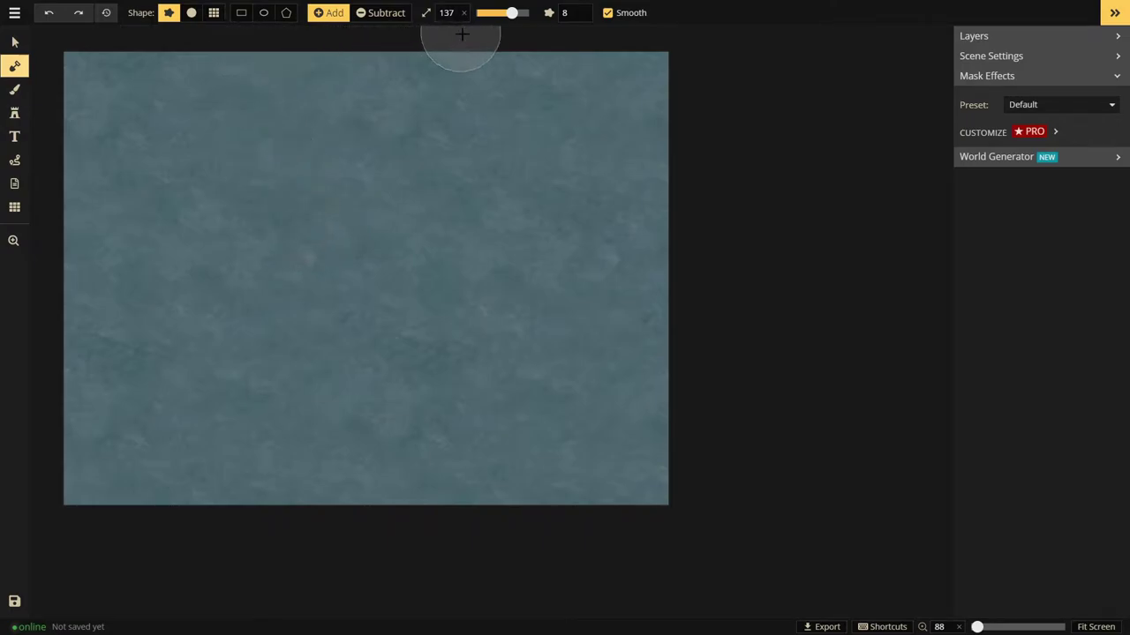
- Paint a long tan northern island at brush size 102, then a southward peninsula at size 58
key("bracketleft")
key("bracketleft")
key("bracketleft")
key("bracketleft")
key("bracketleft")
key("bracketleft")
key("bracketleft")
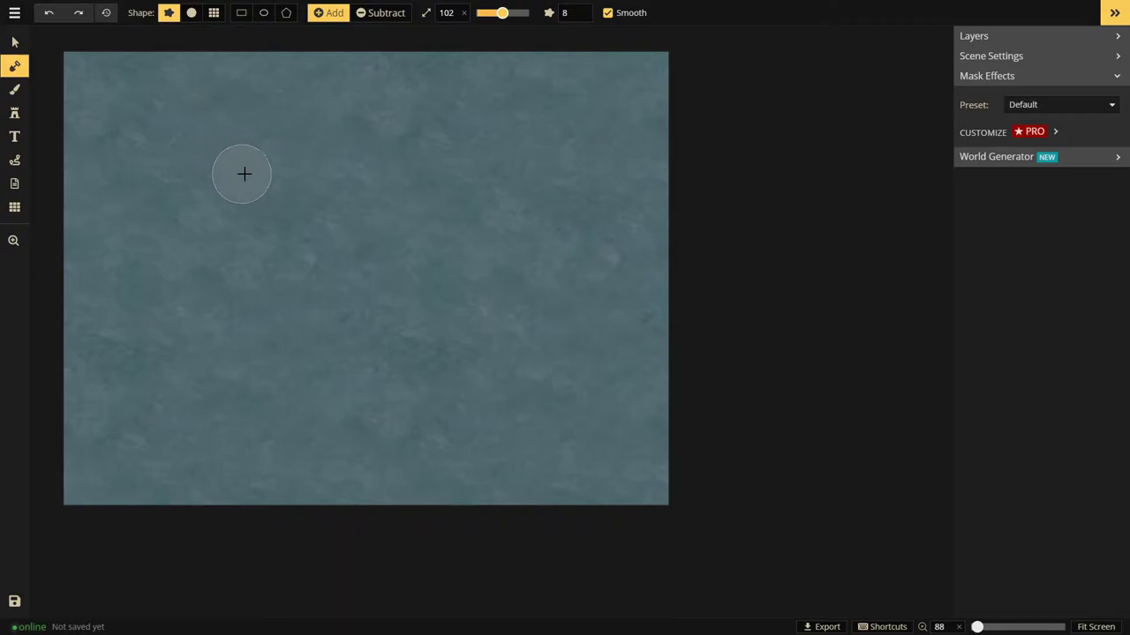
mouse_move(256, 167)
left_mouse_down()
mouse_move(373, 141)
mouse_move(469, 91)
left_mouse_up()
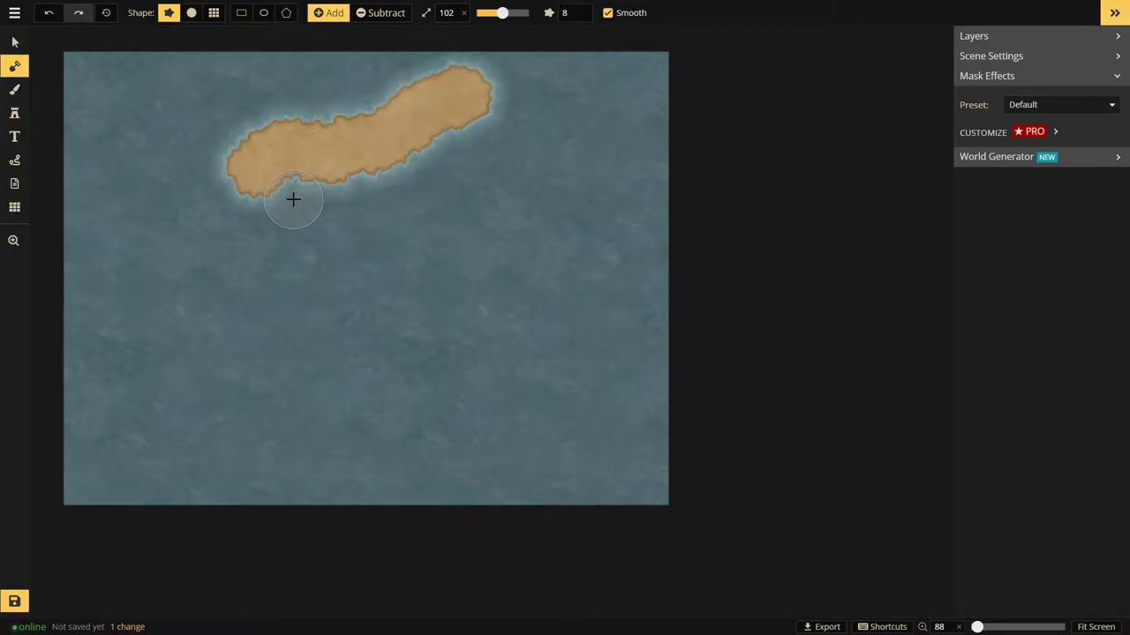
mouse_move(288, 197)
left_mouse_down()
mouse_move(255, 219)
mouse_move(379, 179)
mouse_move(422, 179)
mouse_move(486, 123)
left_mouse_up()
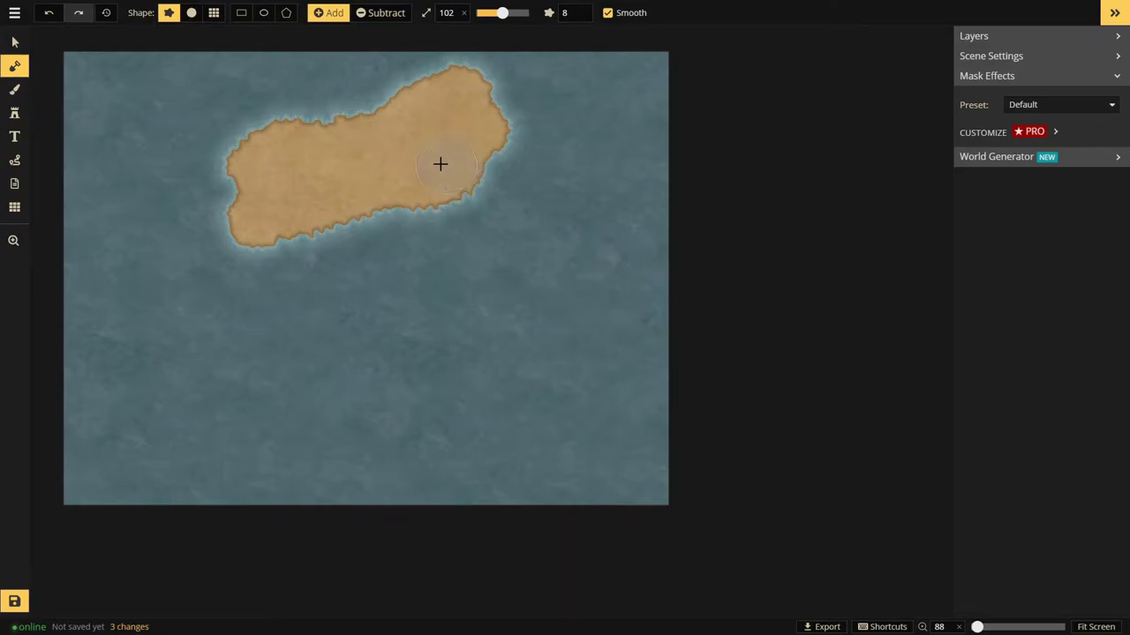
left_click_drag(501, 12, 490, 12)
mouse_move(417, 160)
left_mouse_down()
mouse_move(402, 256)
mouse_move(351, 290)
mouse_move(395, 203)
left_mouse_up()
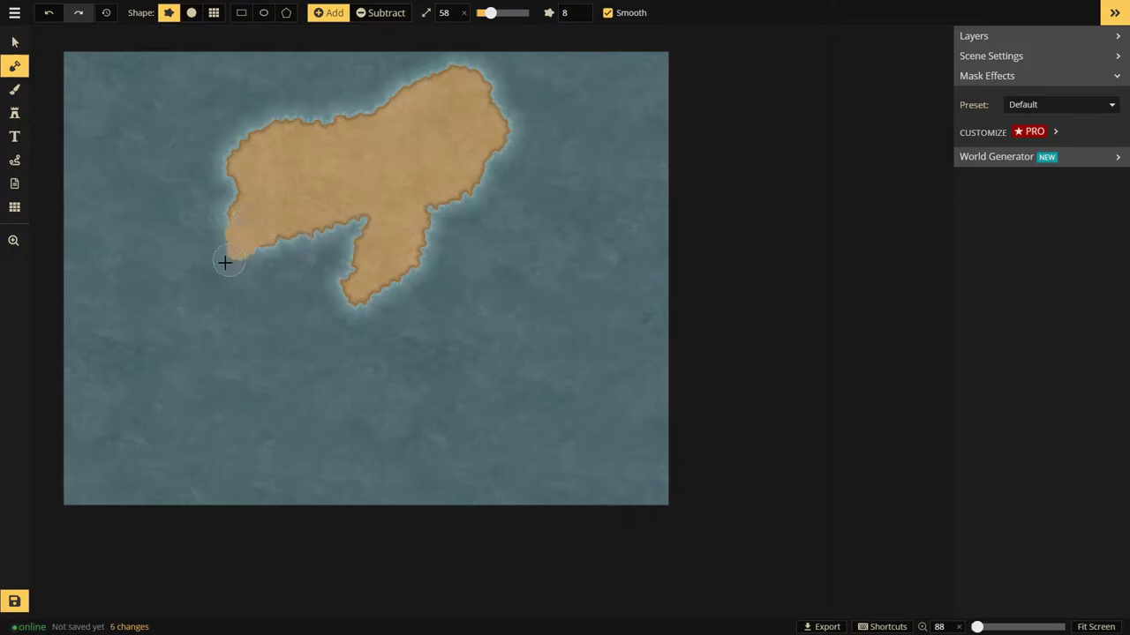
- Extend the island's southwest coast, then dot three islets off its west shore at brush size 27
left_click_drag(225, 262, 226, 258)
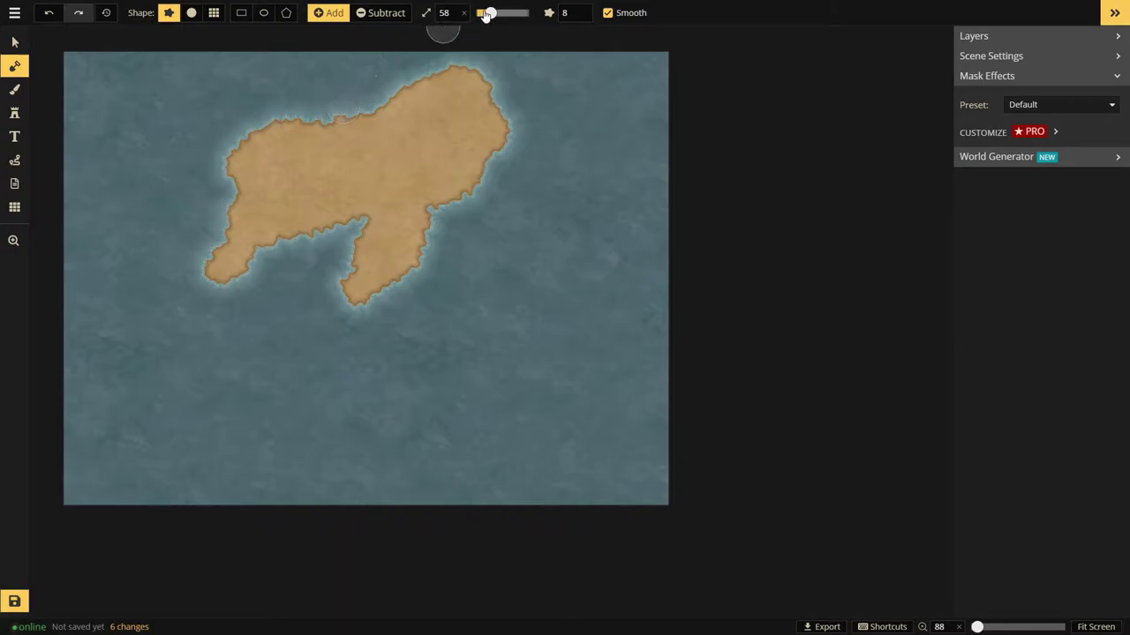
left_click_drag(489, 13, 482, 13)
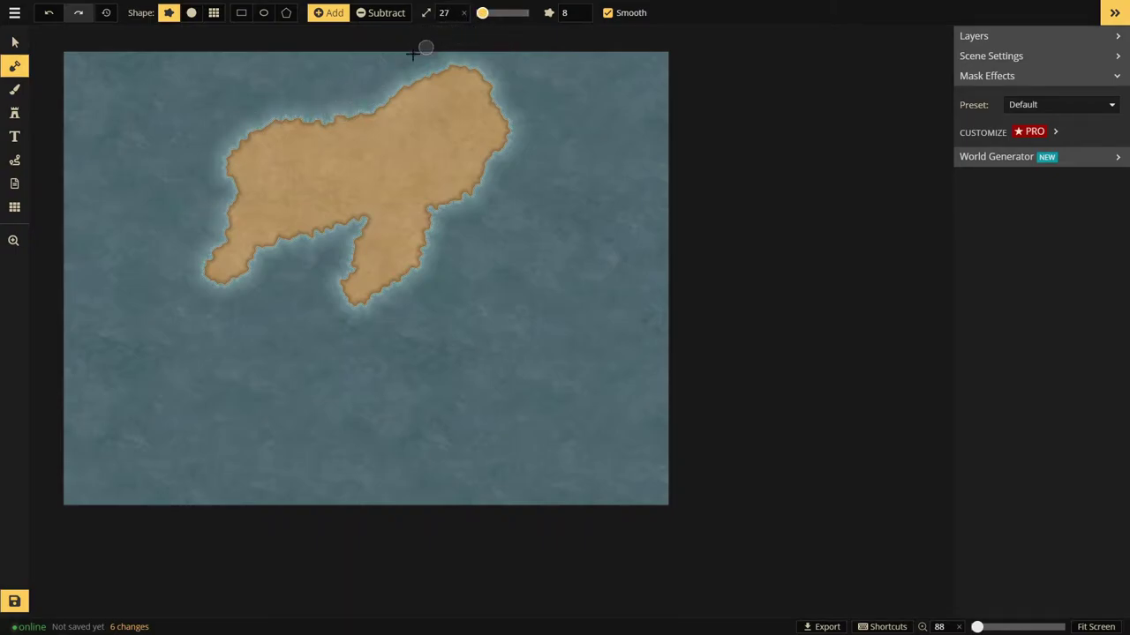
left_click(204, 167)
left_click(188, 198)
left_click(211, 209)
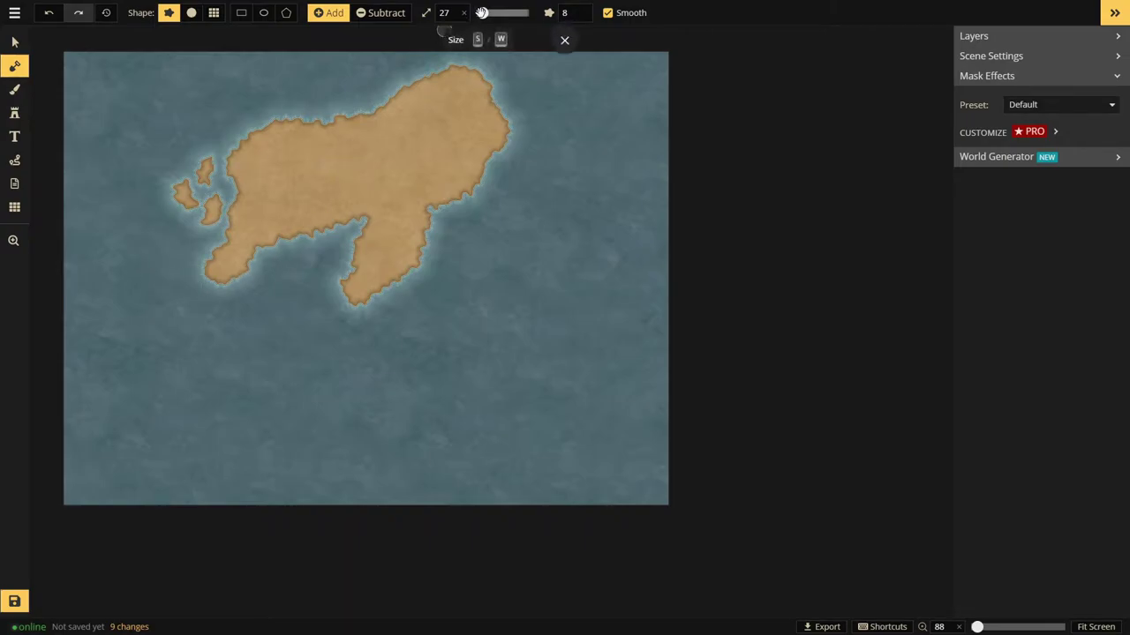
- Lower the Mask brush size slider from 27 to 18
left_click_drag(482, 13, 479, 13)
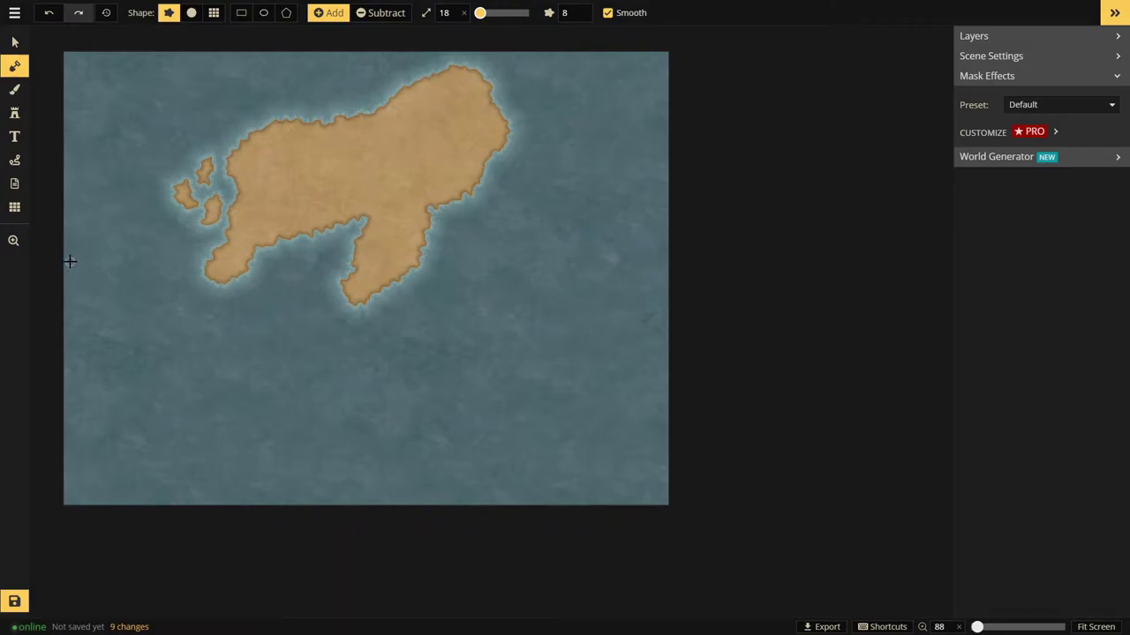
- Paint a small and a larger islet along the map's left edge, then zoom in
left_click(68, 261)
mouse_move(72, 262)
left_mouse_down()
mouse_move(94, 259)
mouse_move(91, 285)
mouse_move(97, 270)
mouse_move(71, 287)
mouse_move(95, 298)
left_mouse_up()
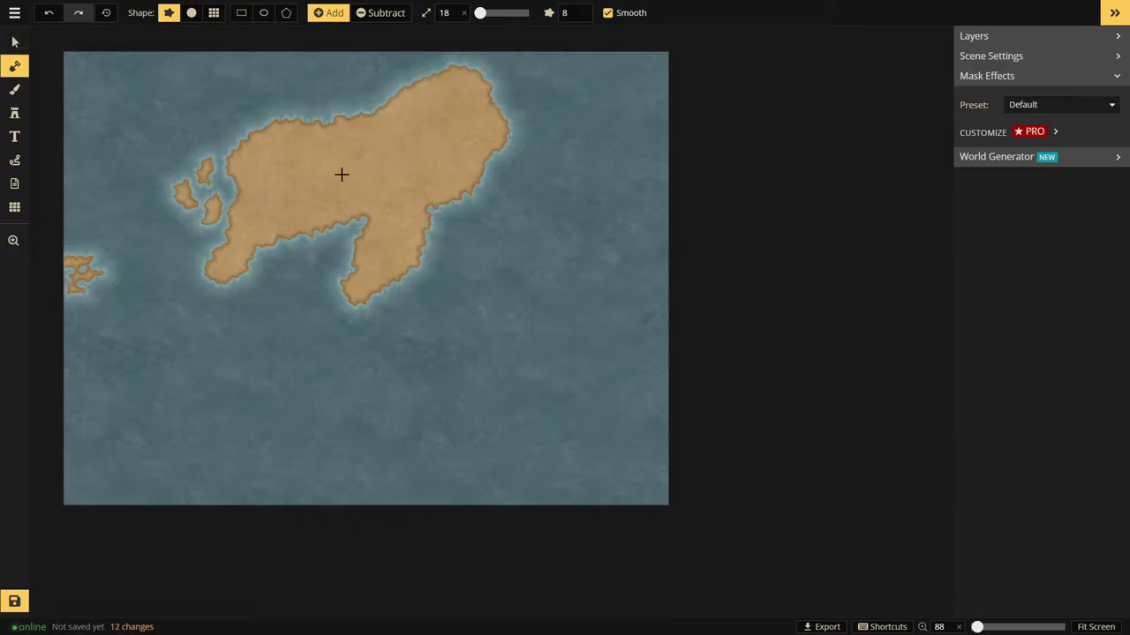
scroll(89, 291, "up", 3)
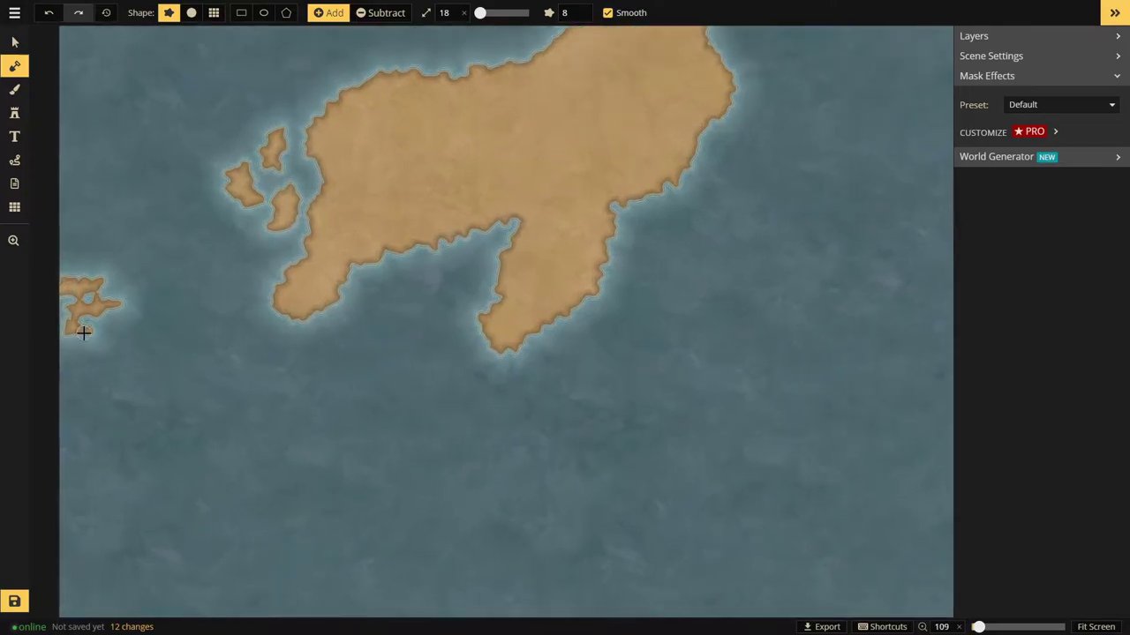
scroll(84, 334, "up", 4)
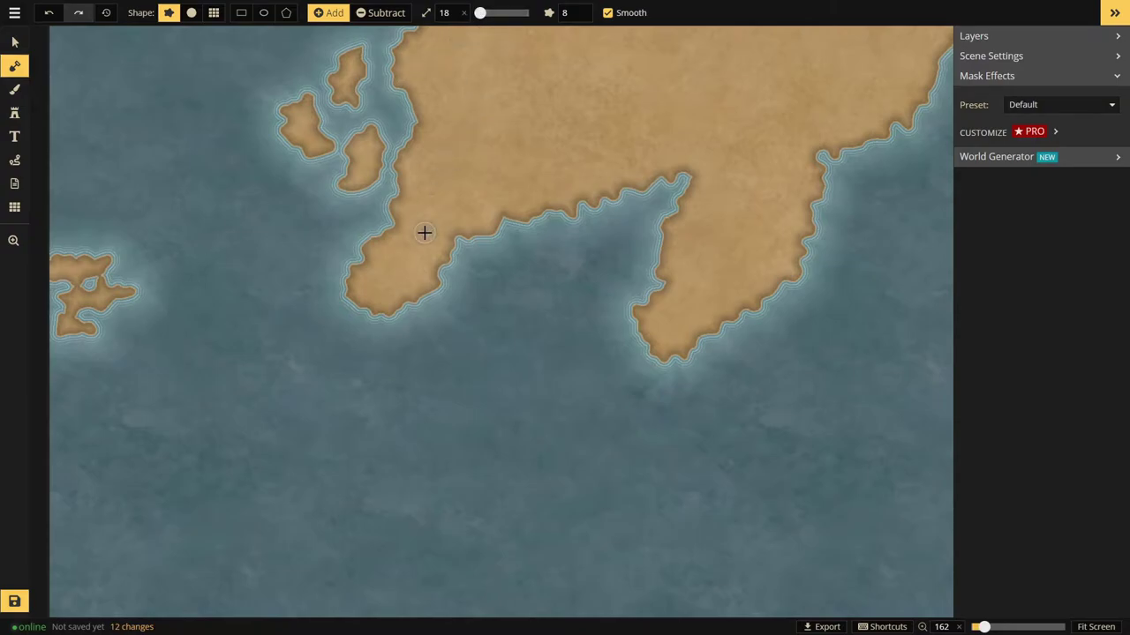
- With the brush shrunk to 10 and smaller, add a small islet and a southern sliver of land
key("bracketleft")
key("bracketleft")
key("bracketleft")
key("bracketleft")
key("bracketleft")
key("bracketleft")
key("bracketleft")
key("bracketleft")
left_click_drag(111, 321, 147, 319)
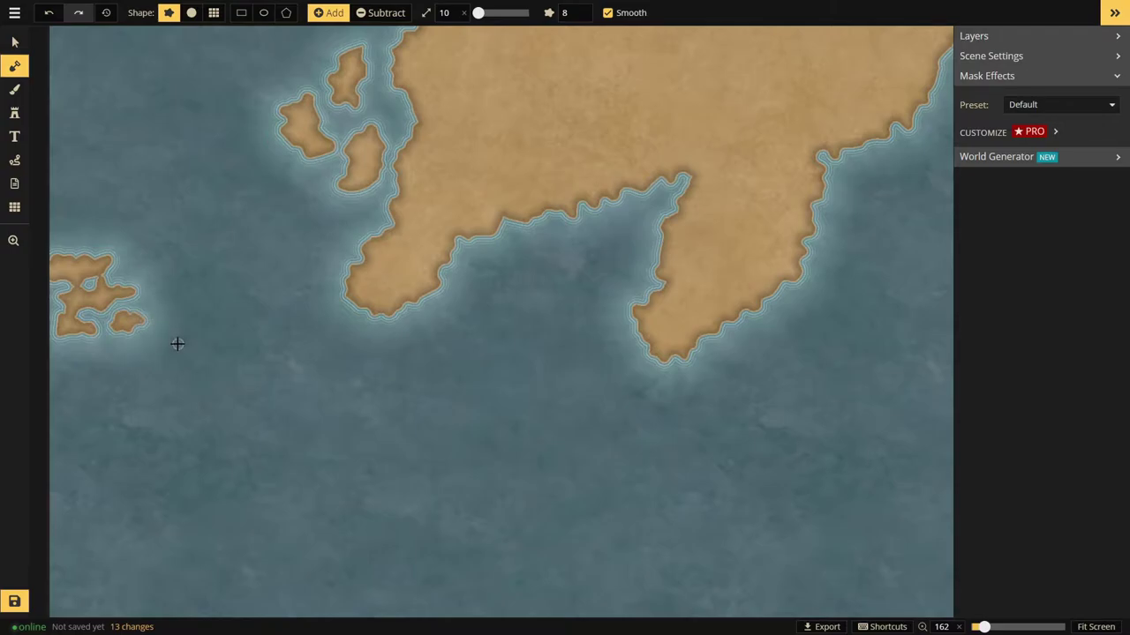
key("bracketleft")
key("bracketleft")
key("bracketleft")
left_click_drag(79, 343, 58, 355)
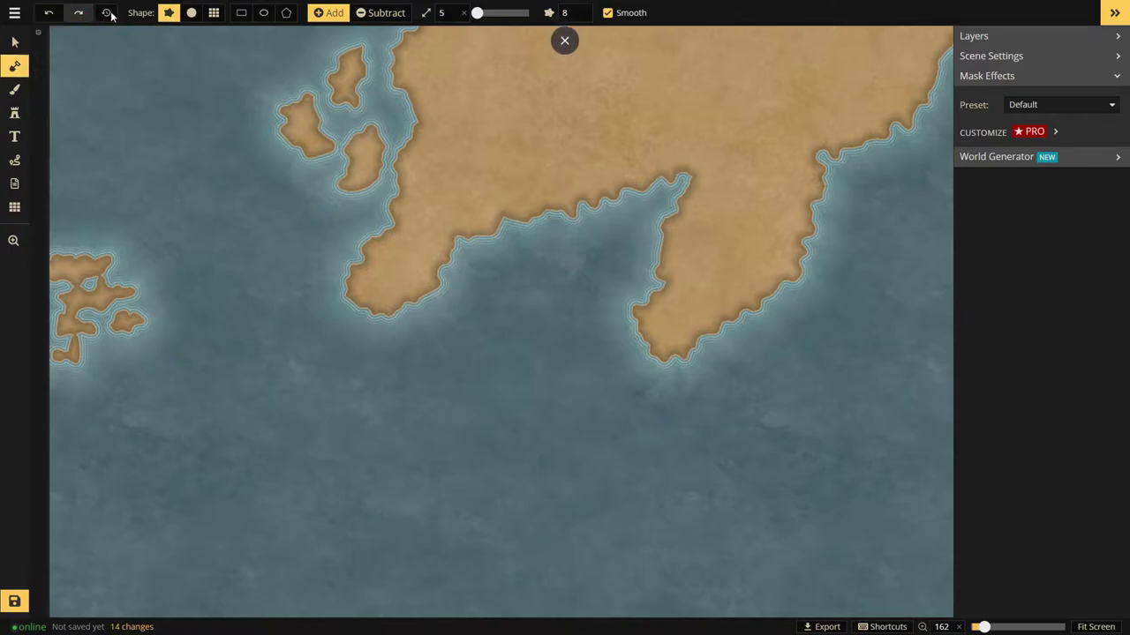
- In Subtract mode, carve water channels and gaps through the small western island
left_click(372, 12)
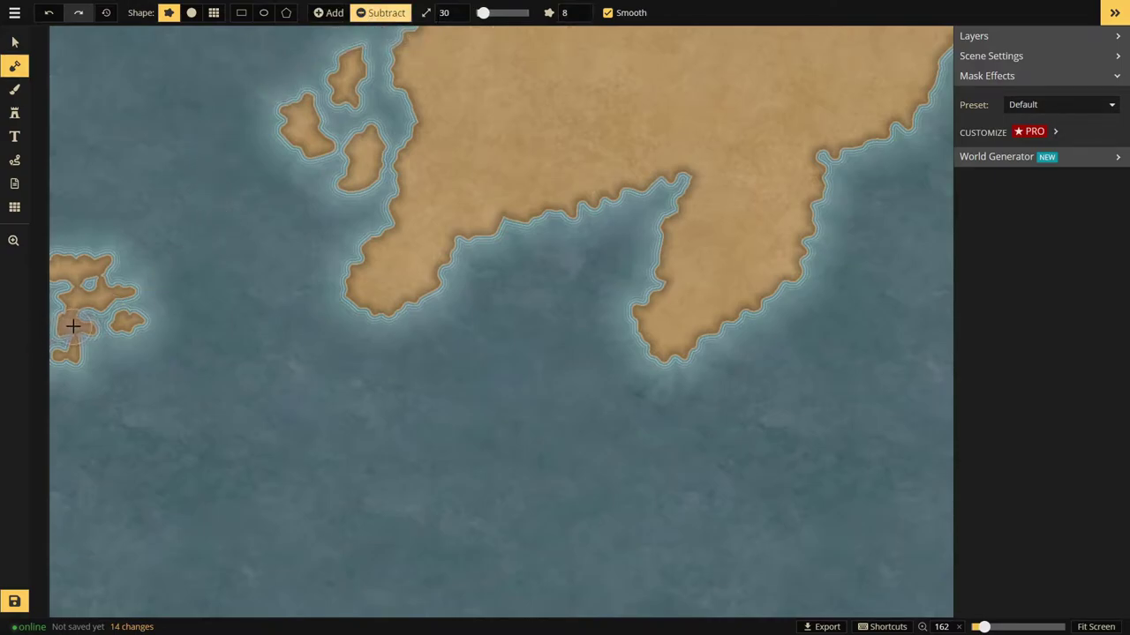
key("bracketleft")
key("bracketleft")
key("bracketleft")
key("bracketleft")
key("bracketleft")
key("bracketleft")
key("bracketleft")
key("bracketleft")
key("bracketleft")
key("bracketleft")
key("bracketleft")
key("bracketleft")
key("bracketleft")
key("bracketleft")
key("bracketleft")
key("bracketleft")
key("bracketleft")
key("bracketleft")
key("bracketleft")
key("bracketleft")
key("bracketleft")
key("bracketleft")
key("bracketleft")
key("bracketleft")
key("bracketleft")
key("bracketleft")
key("bracketleft")
key("bracketleft")
mouse_move(82, 325)
left_mouse_down()
mouse_move(83, 295)
mouse_move(75, 320)
mouse_move(67, 316)
left_mouse_up()
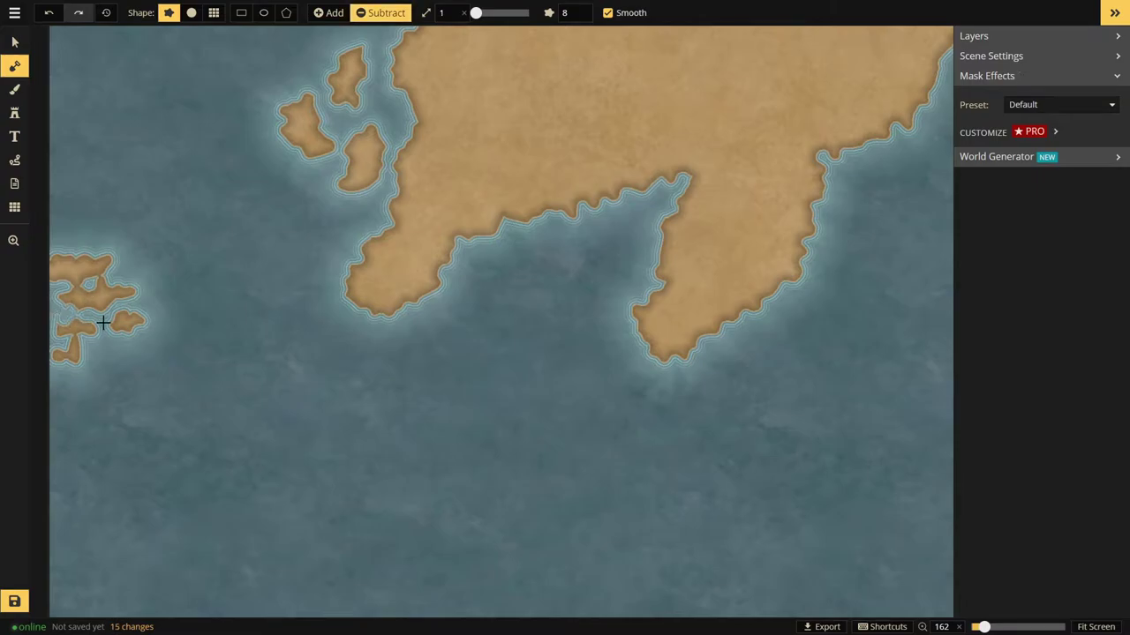
mouse_move(85, 337)
left_mouse_down()
mouse_move(65, 335)
mouse_move(88, 344)
mouse_move(68, 346)
left_mouse_up()
left_click_drag(77, 287, 81, 288)
left_click(64, 287)
mouse_move(95, 287)
left_mouse_down()
mouse_move(68, 291)
mouse_move(114, 277)
mouse_move(103, 277)
left_mouse_up()
scroll(88, 296, "down", 1)
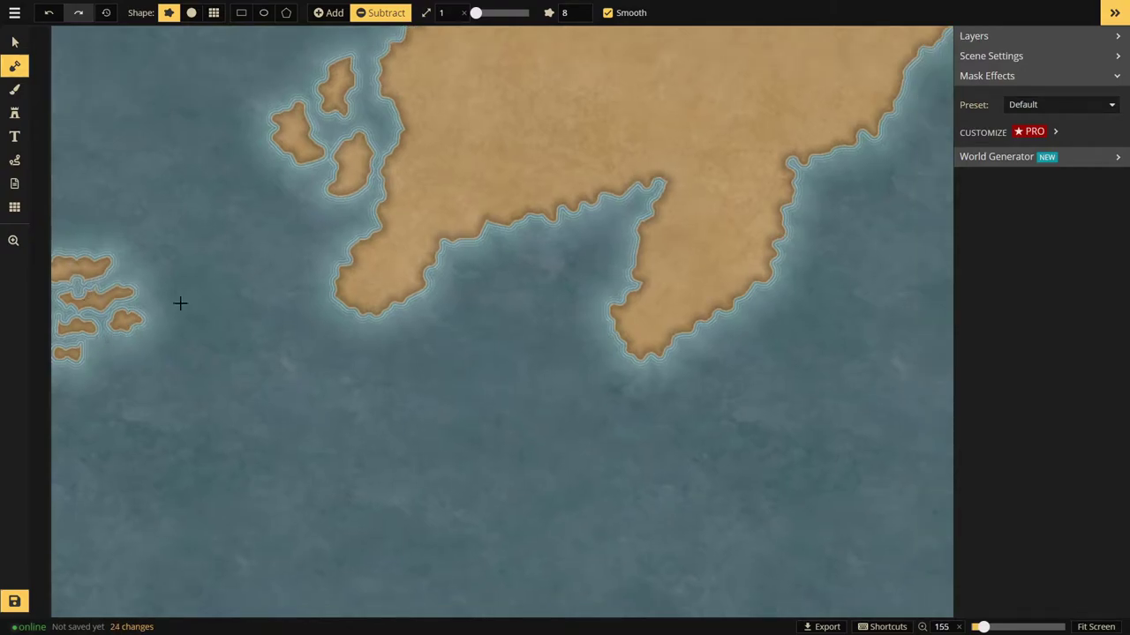
- At brush size 3, paint a new islet at the cluster's southern end, trim it, and fill it out
left_click(335, 12)
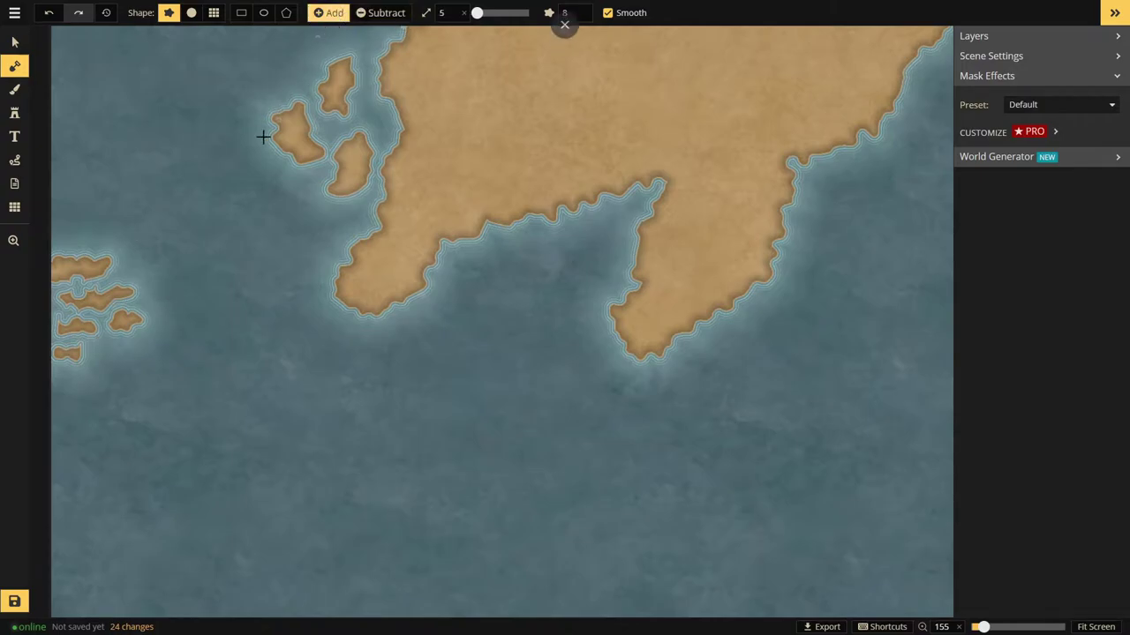
key("bracketleft")
key("bracketleft")
key("bracketleft")
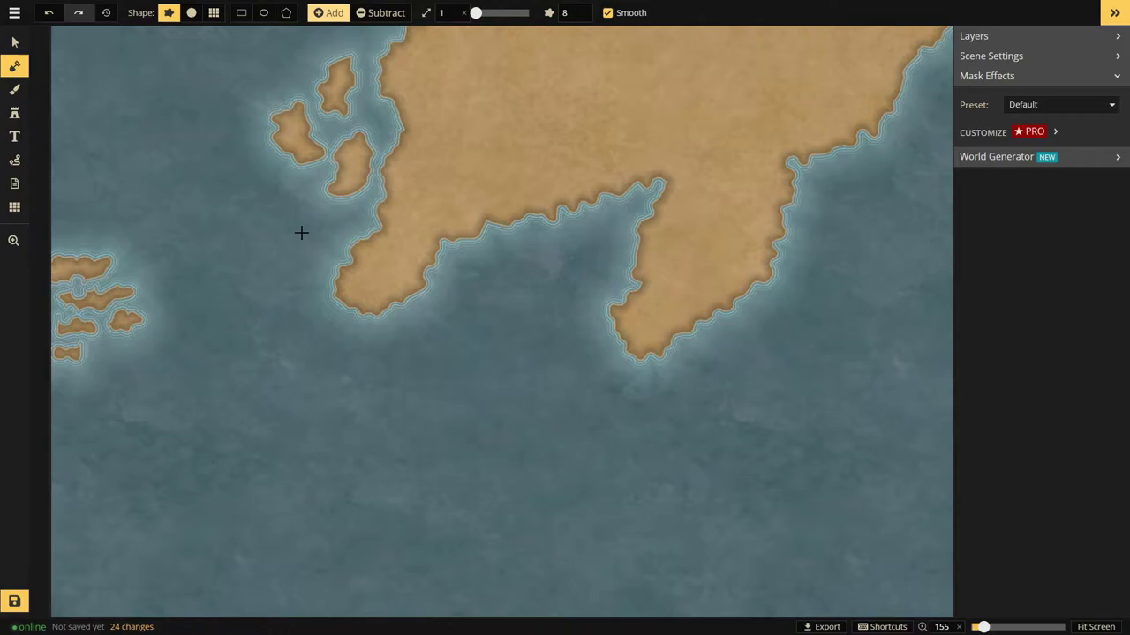
mouse_move(101, 348)
left_mouse_down()
mouse_move(126, 343)
mouse_move(147, 319)
mouse_move(121, 330)
mouse_move(151, 345)
mouse_move(131, 330)
mouse_move(128, 346)
mouse_move(131, 327)
mouse_move(131, 343)
mouse_move(113, 339)
left_mouse_up()
left_click(385, 12)
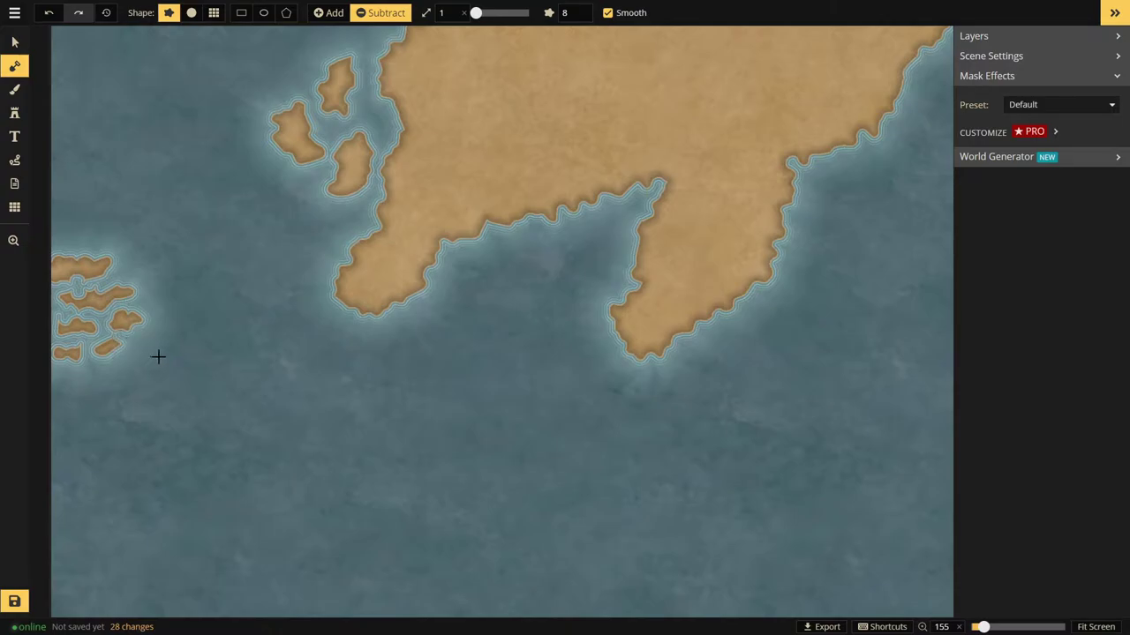
mouse_move(112, 340)
left_mouse_down()
mouse_move(126, 344)
mouse_move(105, 339)
mouse_move(112, 329)
mouse_move(118, 357)
left_mouse_up()
left_click(331, 16)
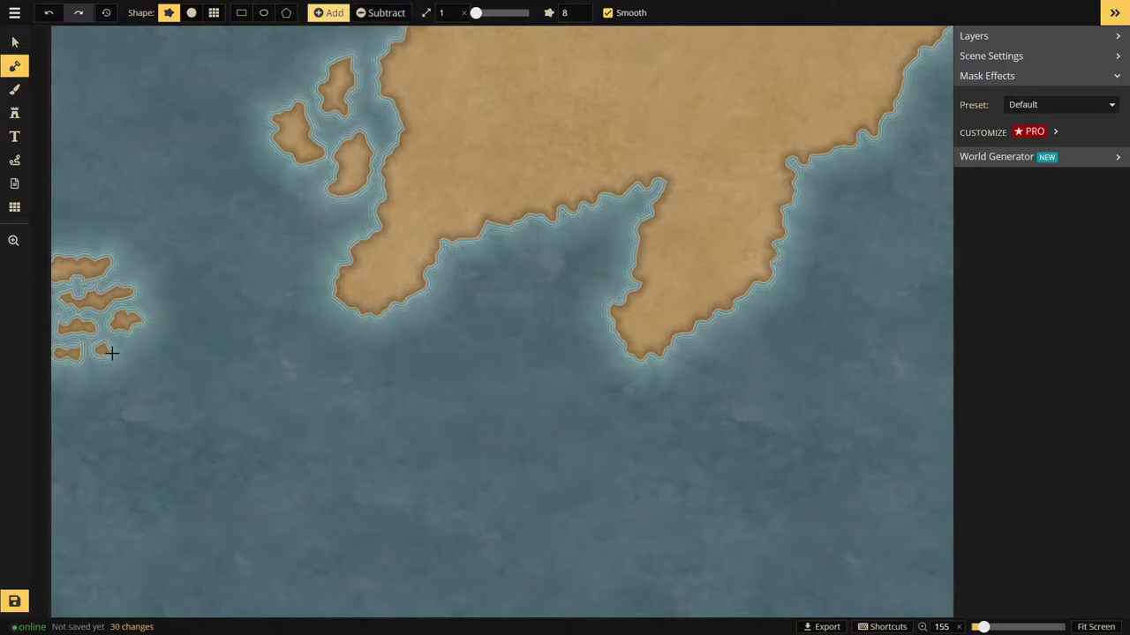
left_click_drag(108, 353, 116, 353)
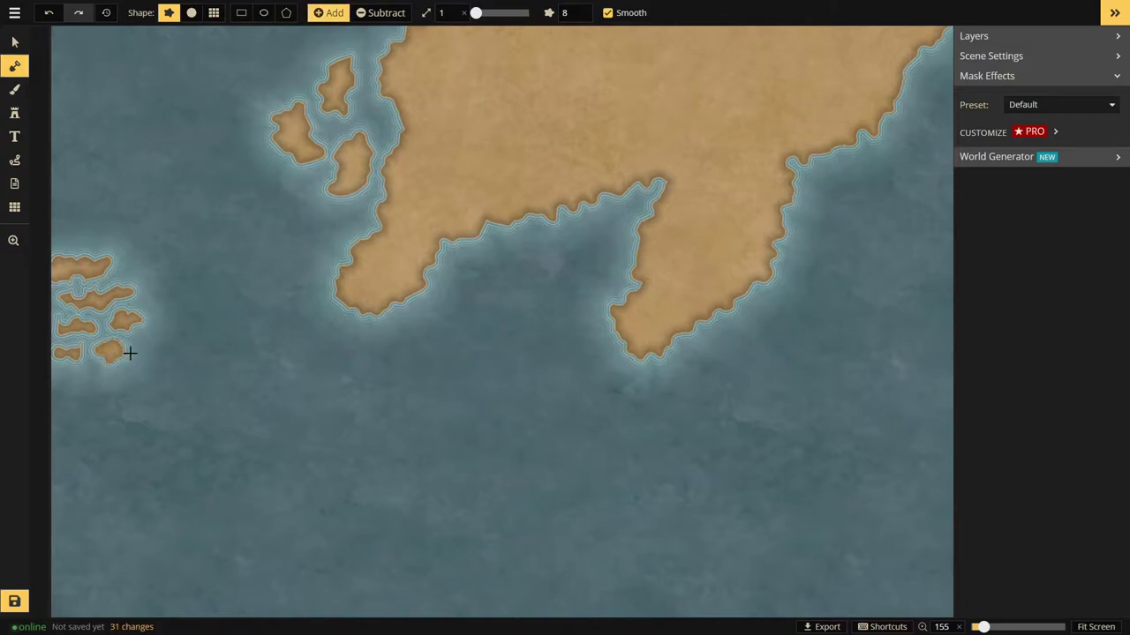
scroll(163, 345, "down", 5)
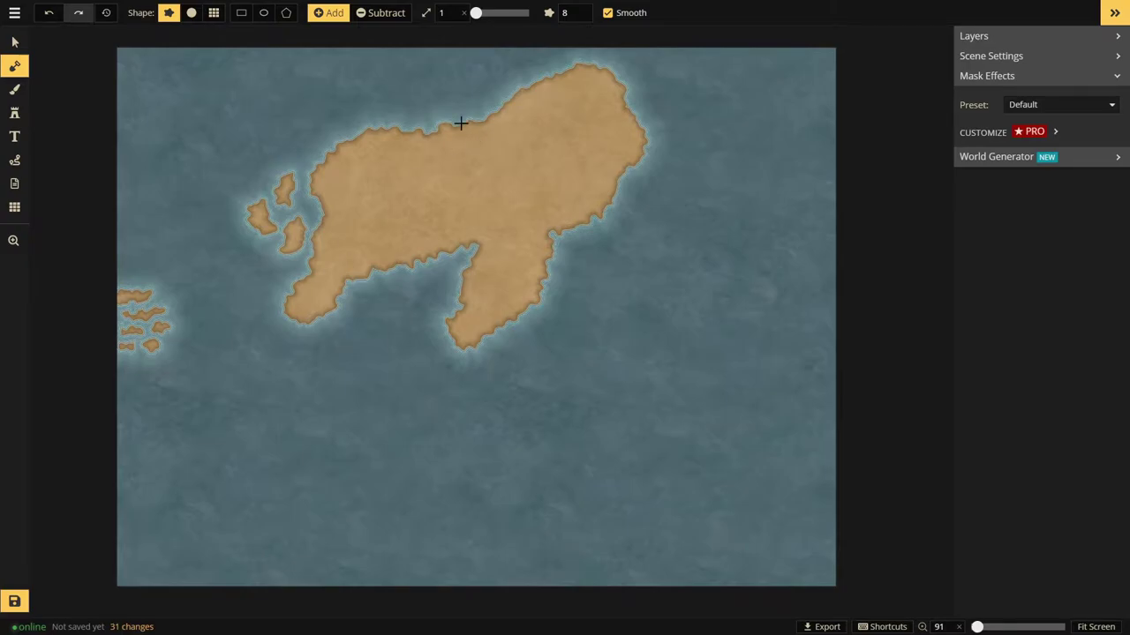
- Drag the land brush size slider from 1 up to 47
left_click_drag(476, 12, 491, 14)
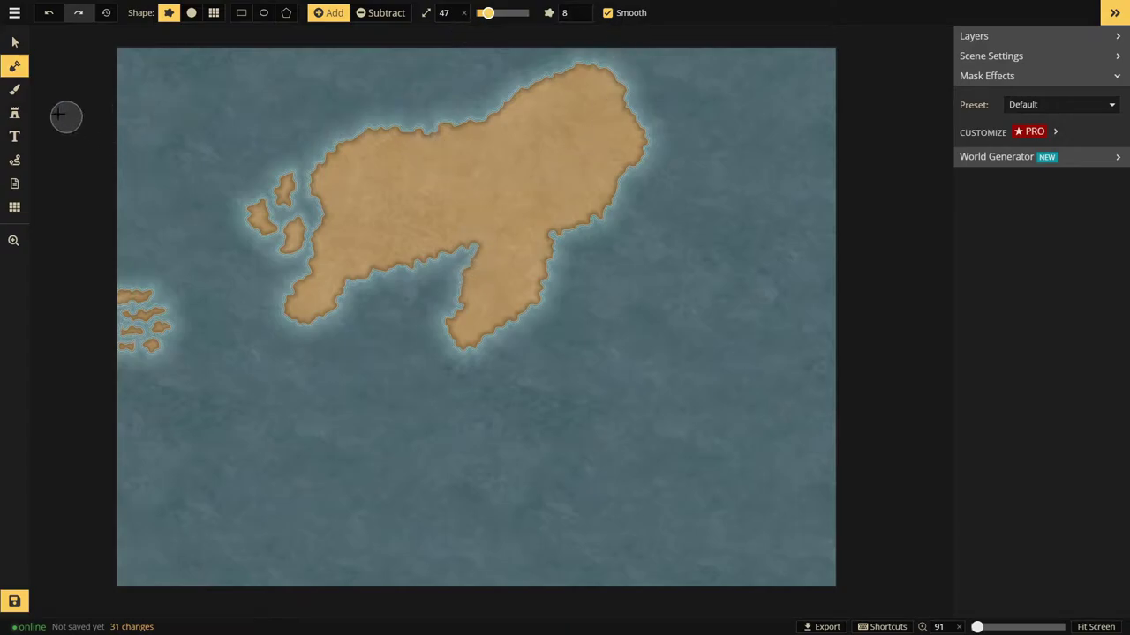
- Activate the Stamp tool and page through the mountain stamp variants to the last one
left_click(14, 113)
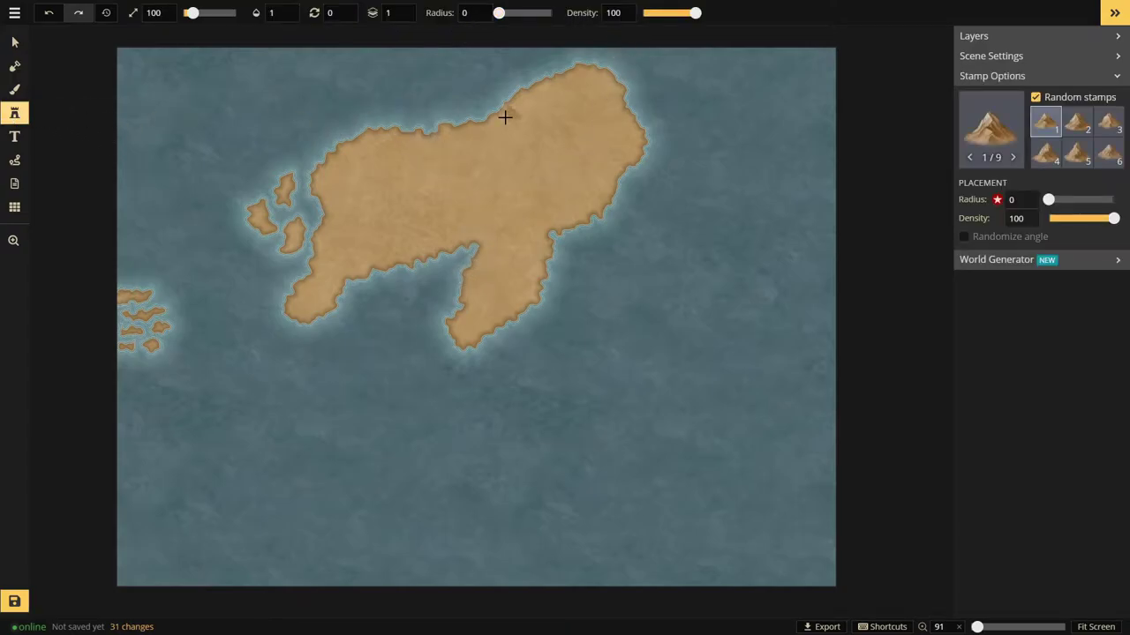
left_click(1011, 159)
left_click(1012, 158)
left_click(1012, 160)
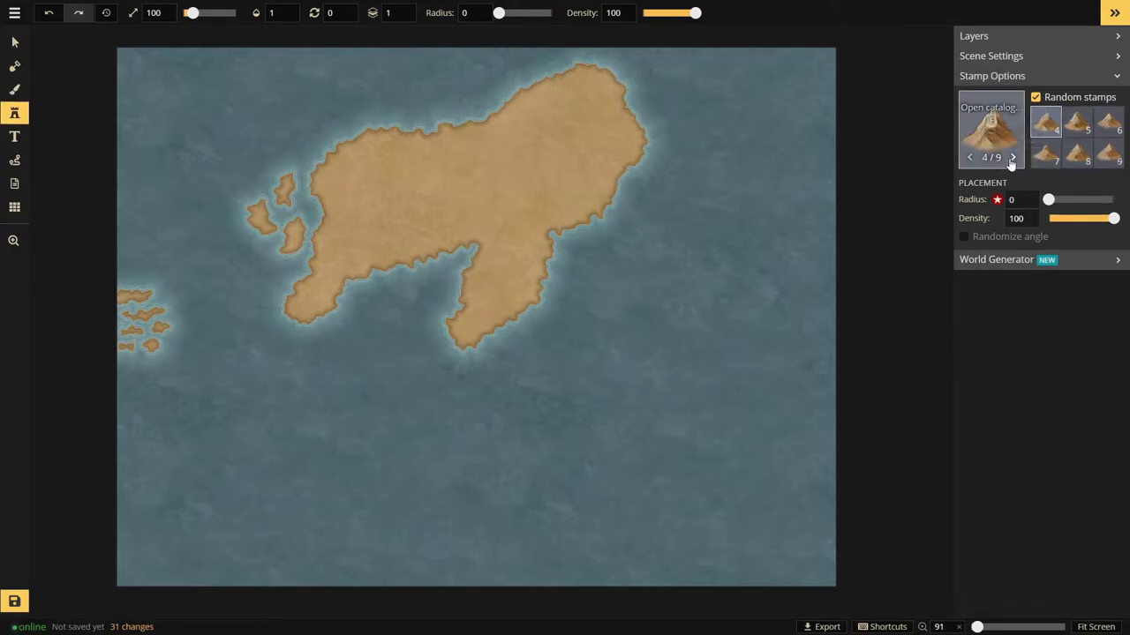
left_click(1013, 159)
left_click(1013, 159)
left_click(1012, 159)
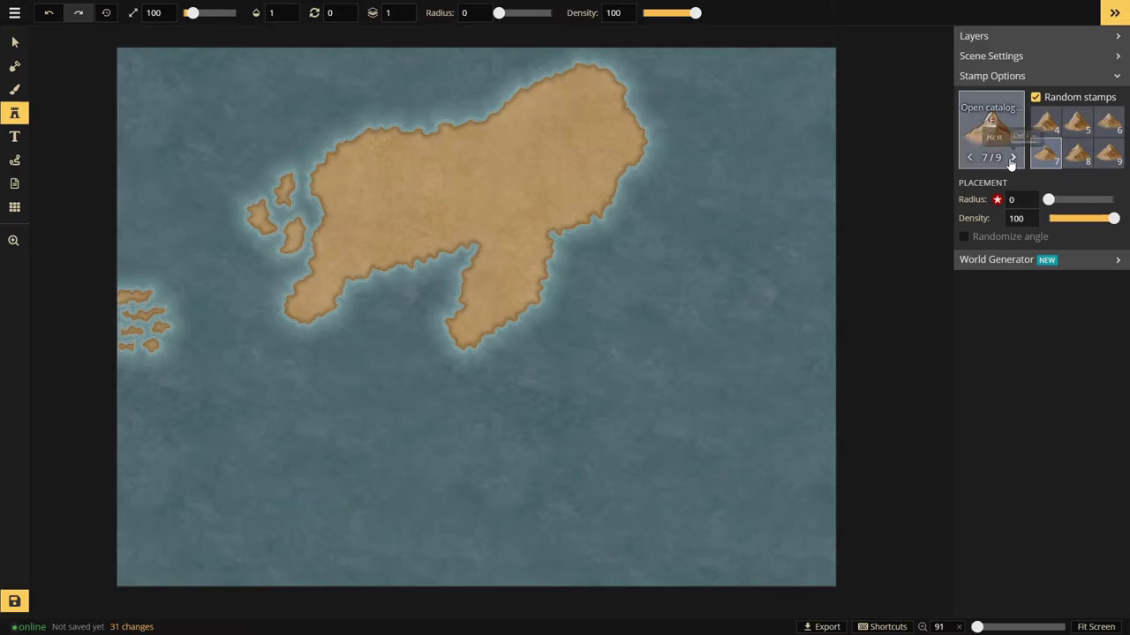
left_click(1012, 159)
left_click(1012, 159)
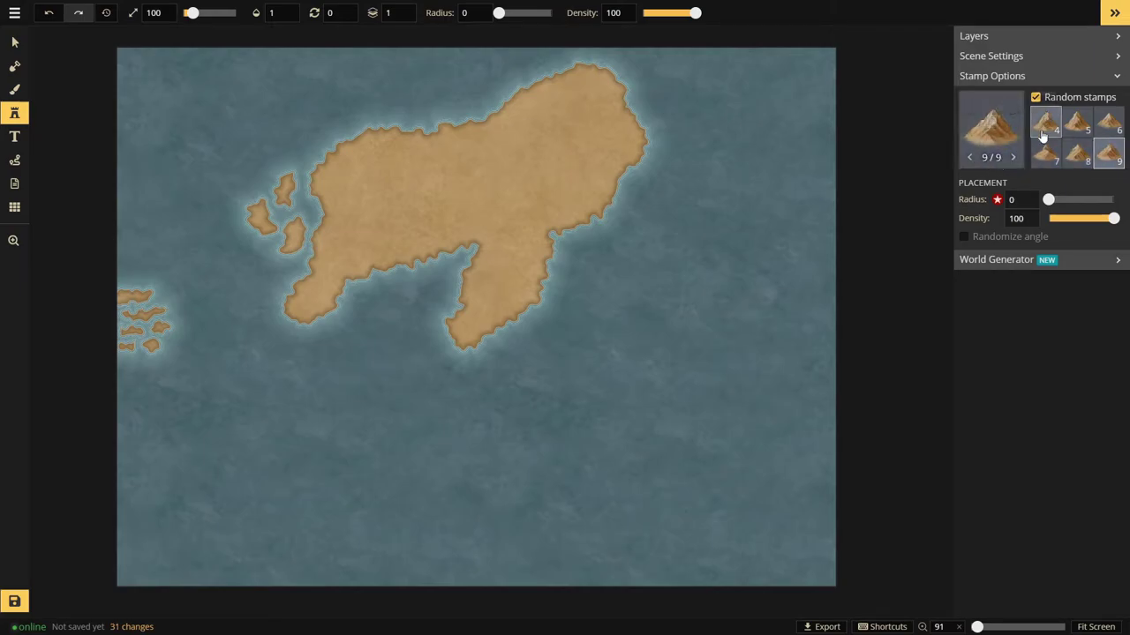
- Show the layer list and toggle the scene settings and stamp options panels
left_click(995, 43)
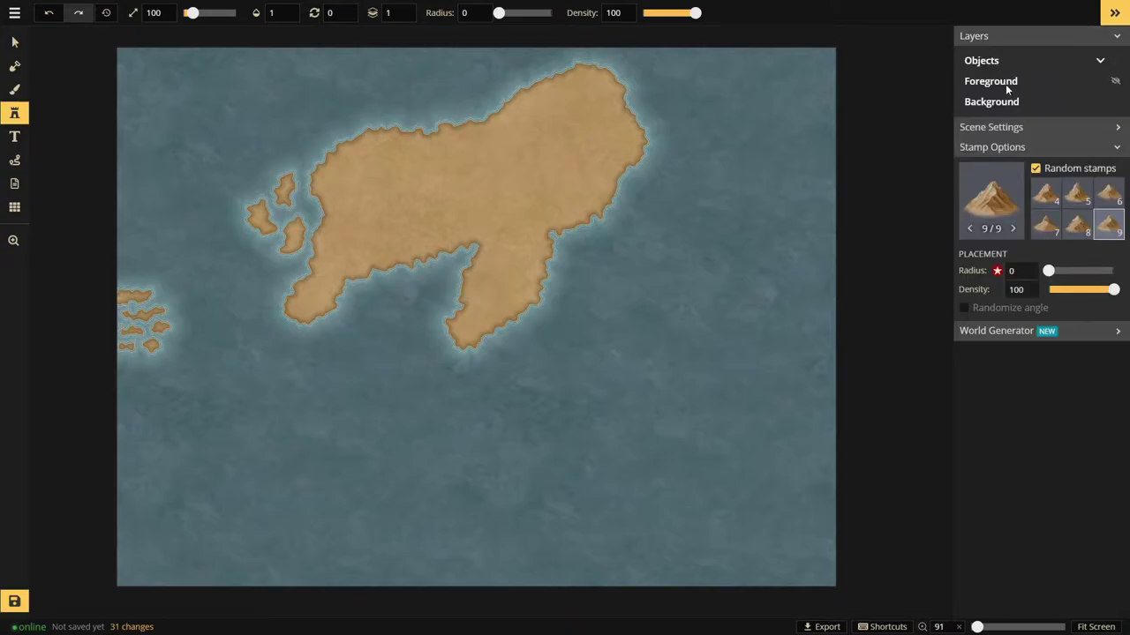
left_click(1015, 129)
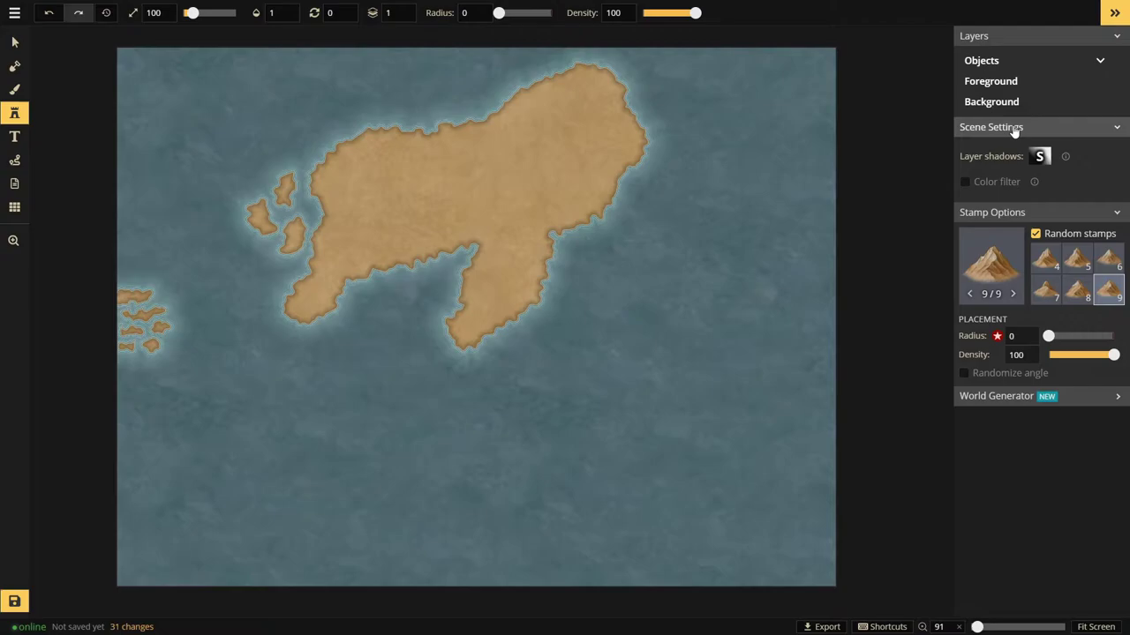
left_click(1015, 129)
left_click(1016, 147)
left_click(1018, 150)
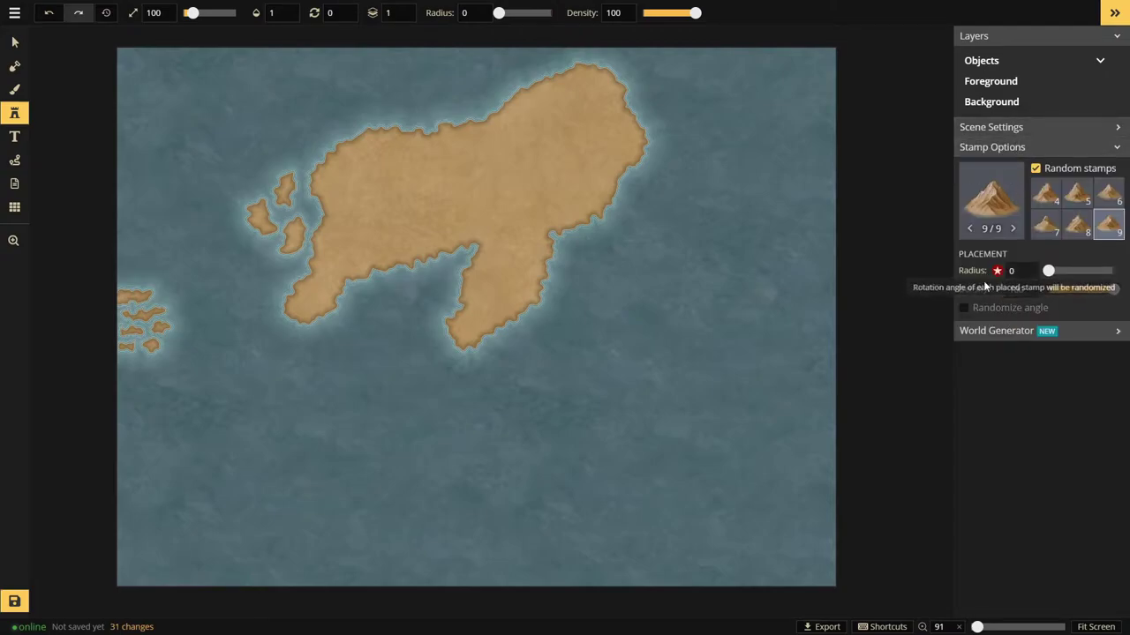
- Return to the first mountain stamp, hide the layer list, and step to stamp 5 of 9
left_click(1012, 229)
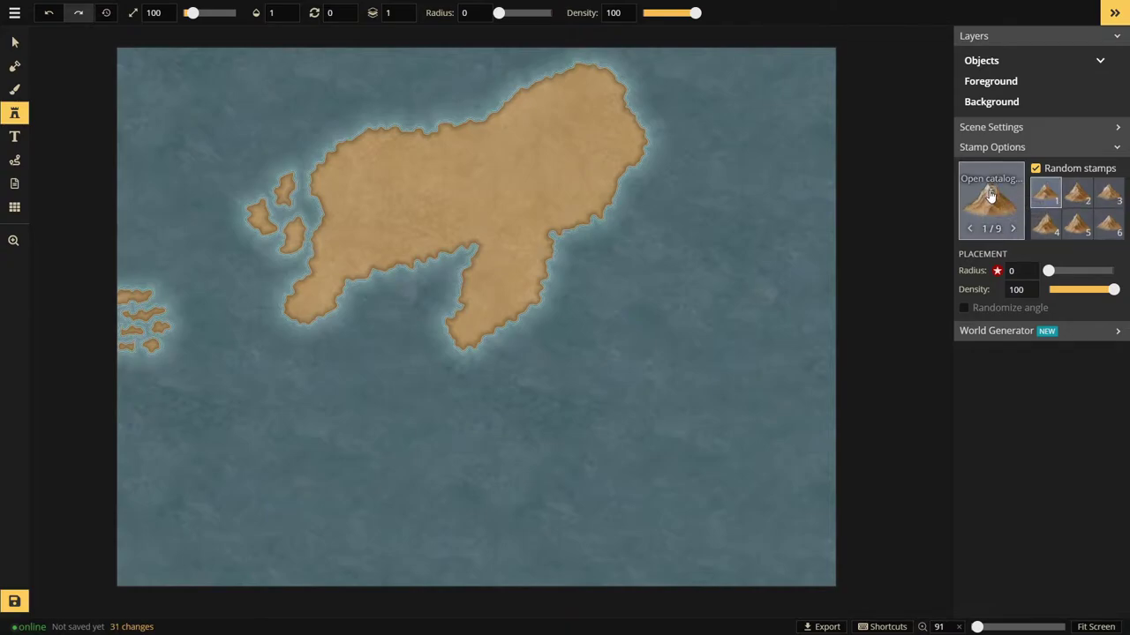
left_click(1011, 70)
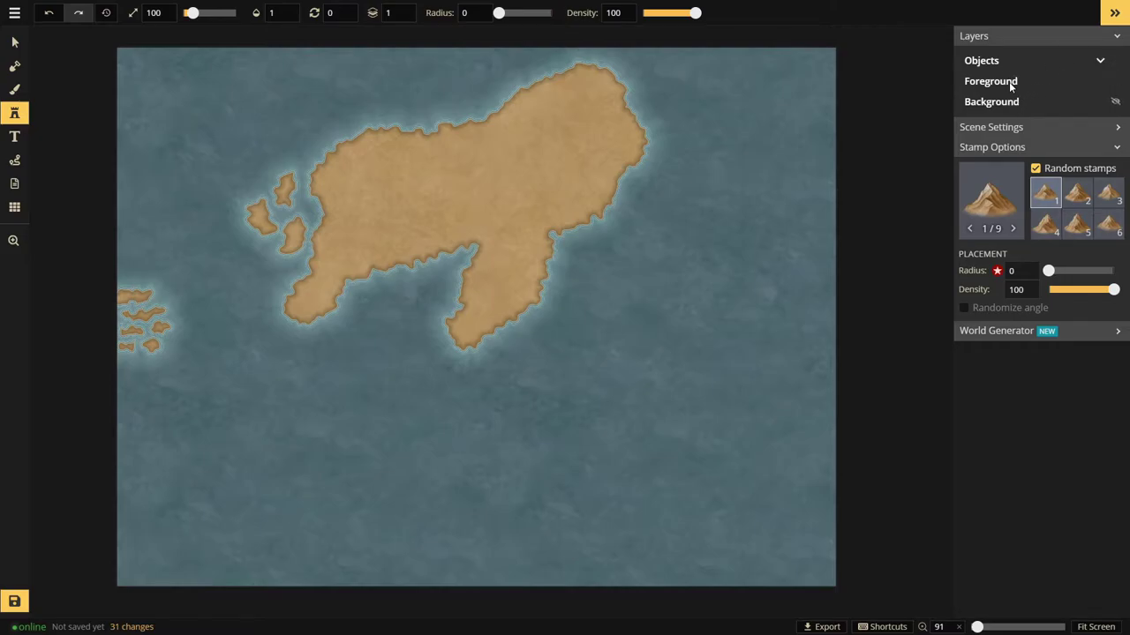
left_click(1054, 39)
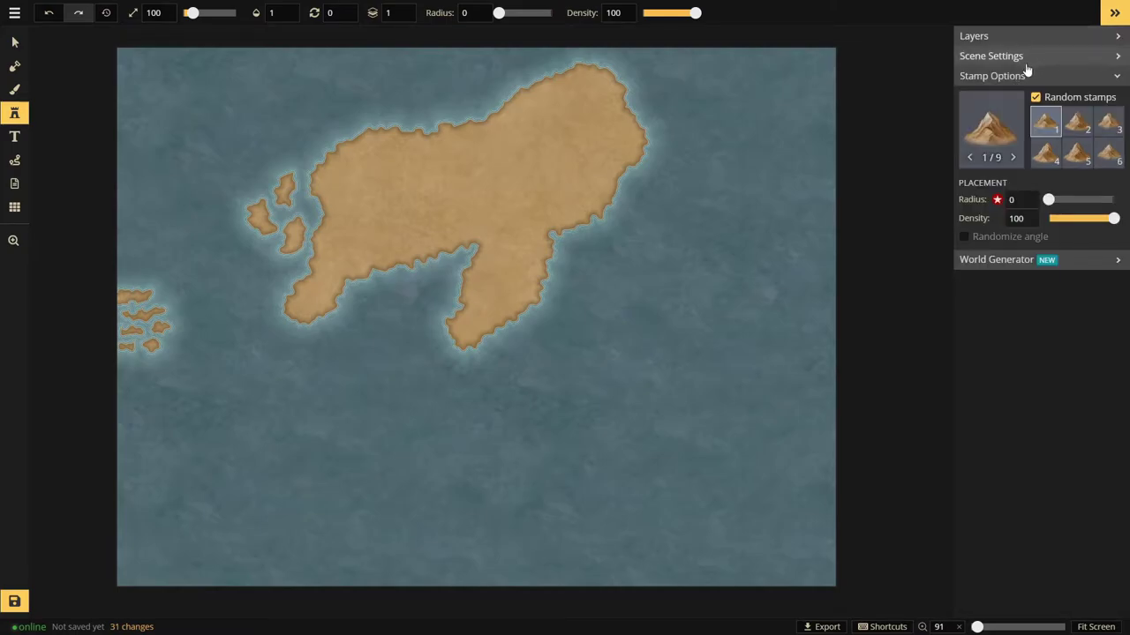
left_click(1014, 158)
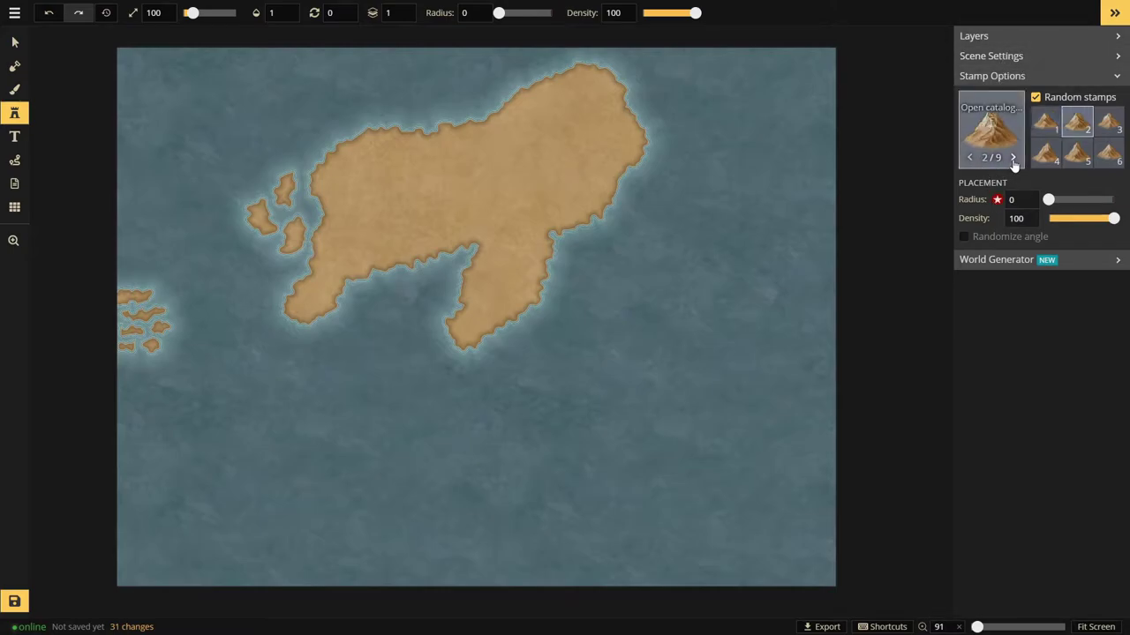
left_click(1013, 157)
left_click(1013, 158)
left_click(1014, 158)
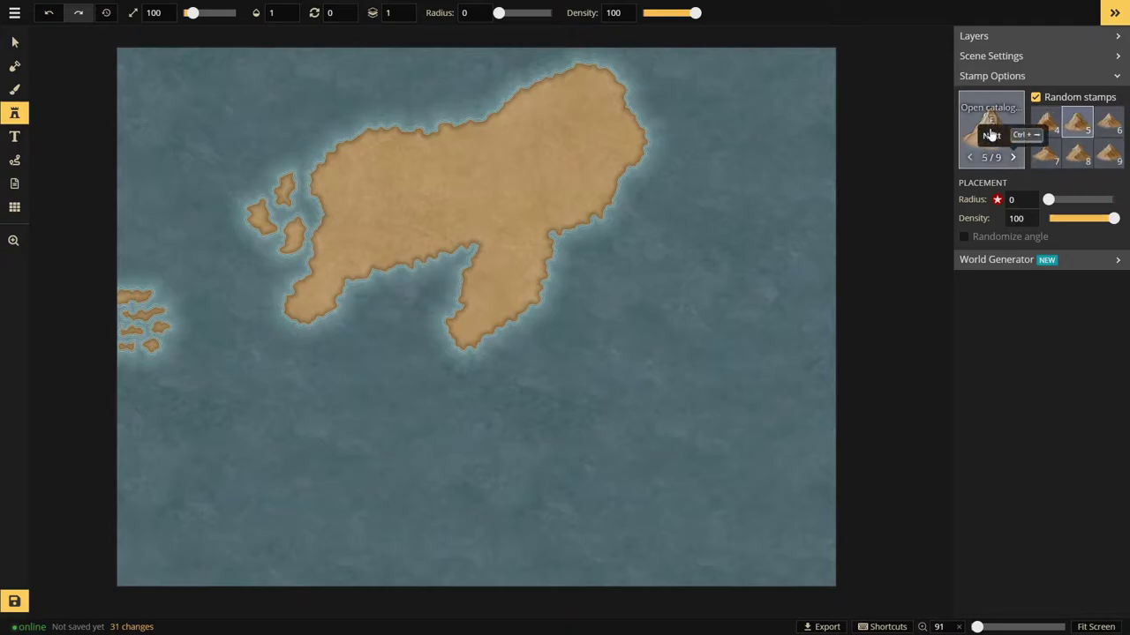
- Open the Stamp Catalog, briefly pick the sea serpent stamp, and reopen the catalog
left_click(990, 126)
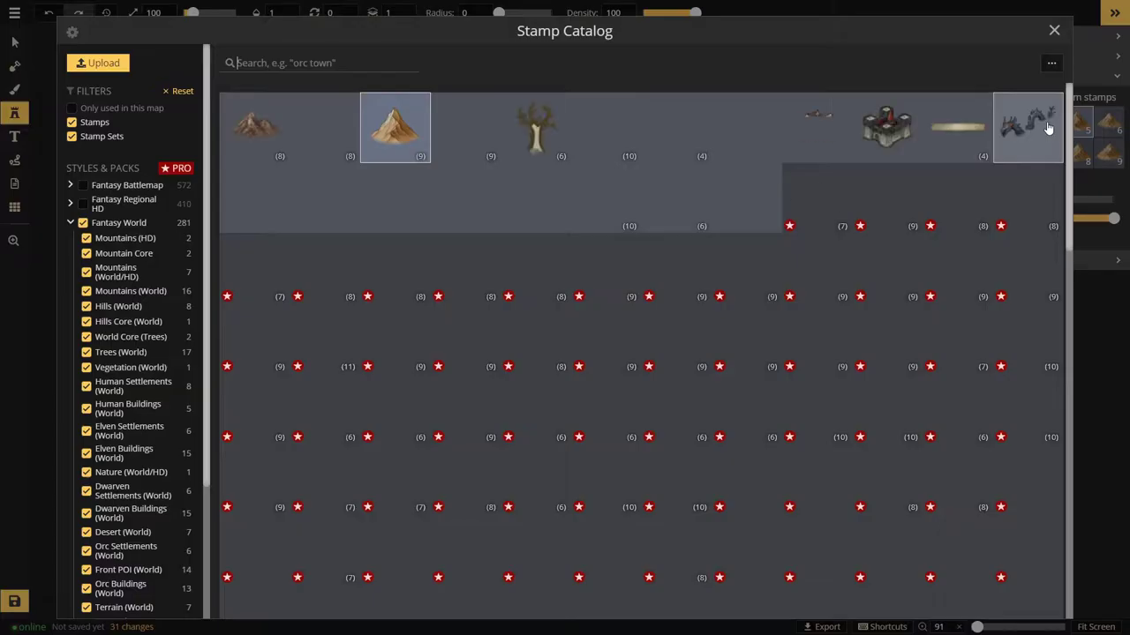
left_click(1029, 121)
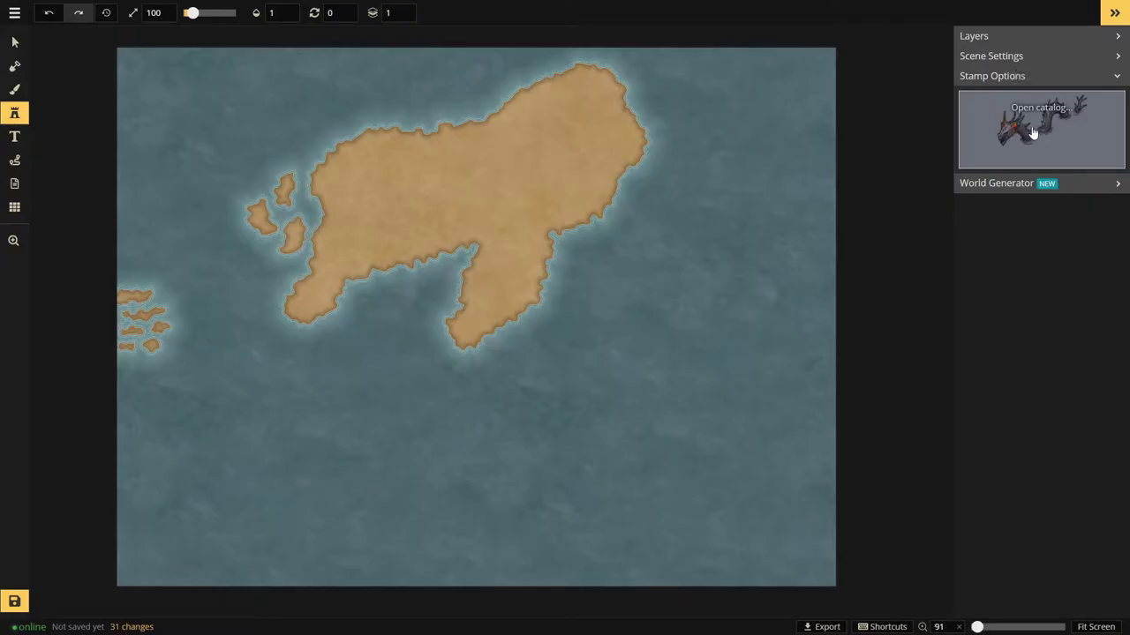
left_click(1042, 132)
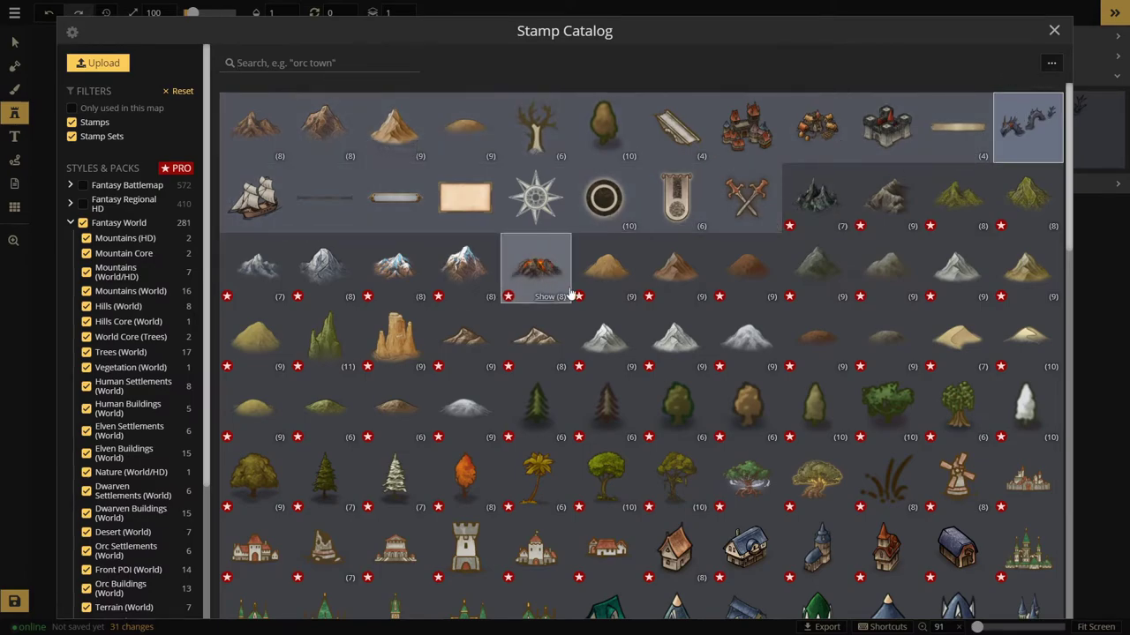
- Scroll through the catalog, back to the top, and select the Light Compass stamp
scroll(583, 389, "down", 3)
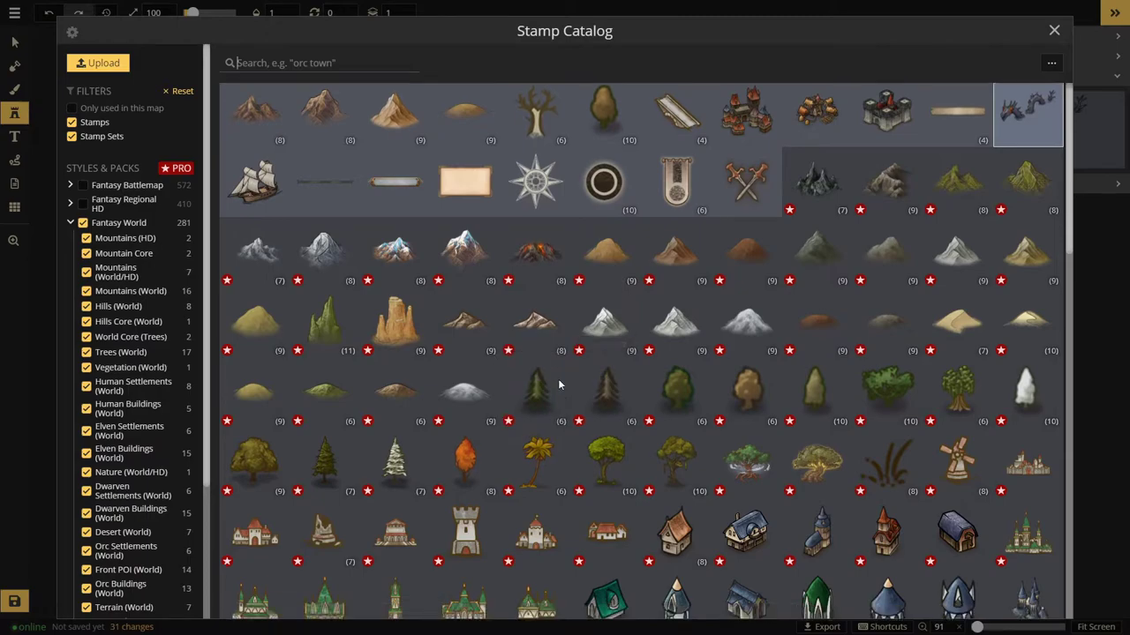
scroll(558, 384, "down", 1)
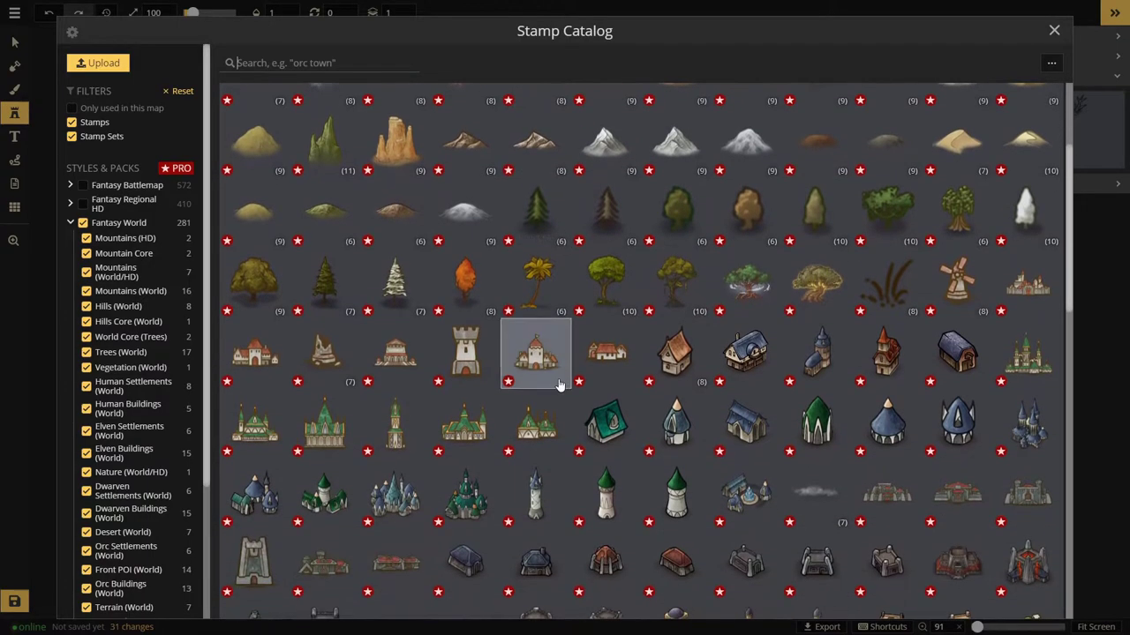
scroll(561, 381, "down", 2)
scroll(565, 379, "down", 8)
scroll(581, 378, "down", 7)
scroll(581, 378, "down", 2)
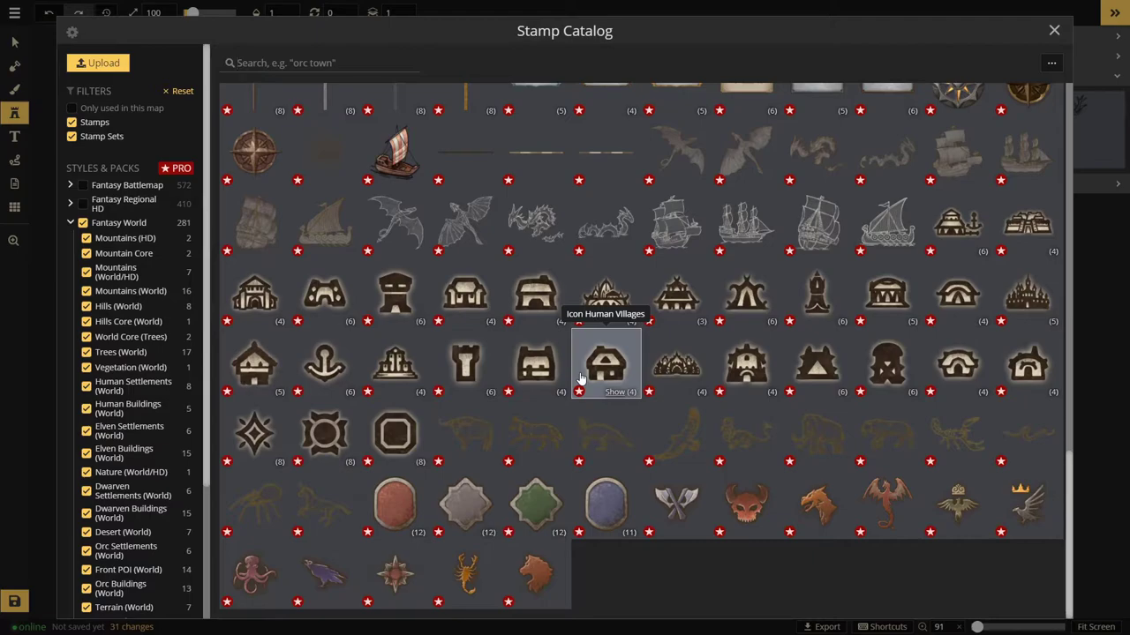
scroll(484, 386, "up", 15)
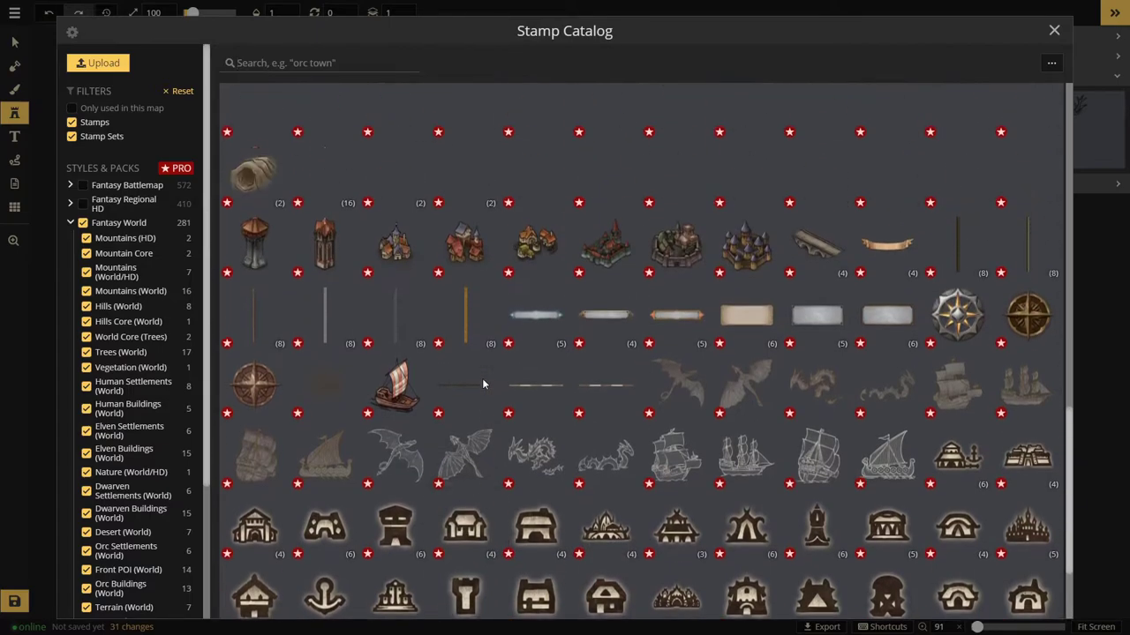
scroll(484, 386, "up", 5)
scroll(455, 367, "up", 2)
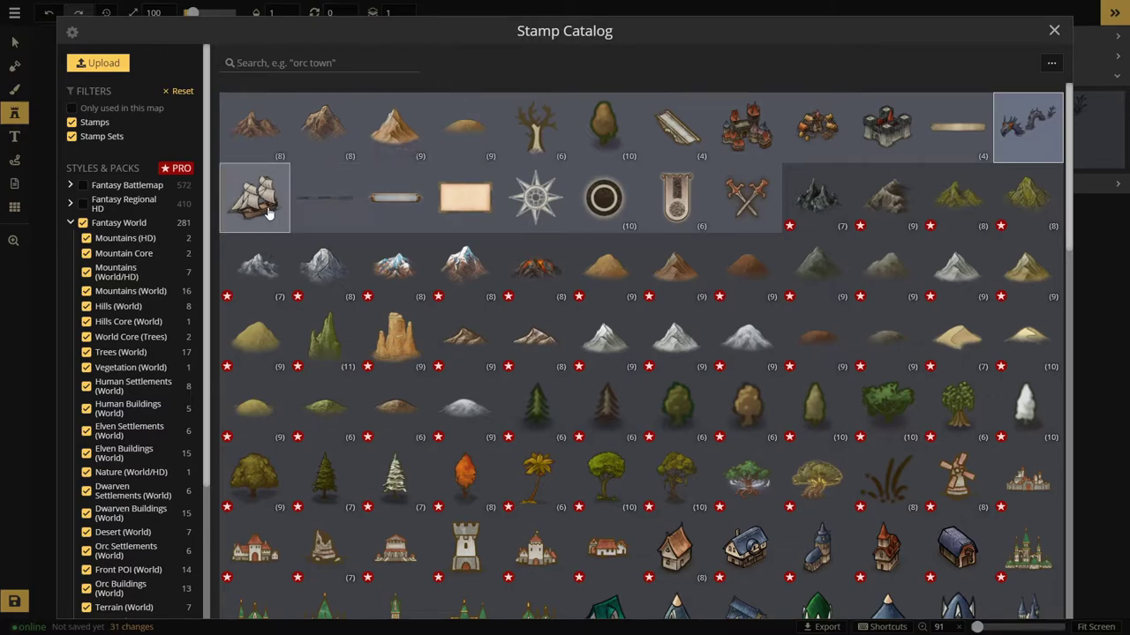
left_click(540, 208)
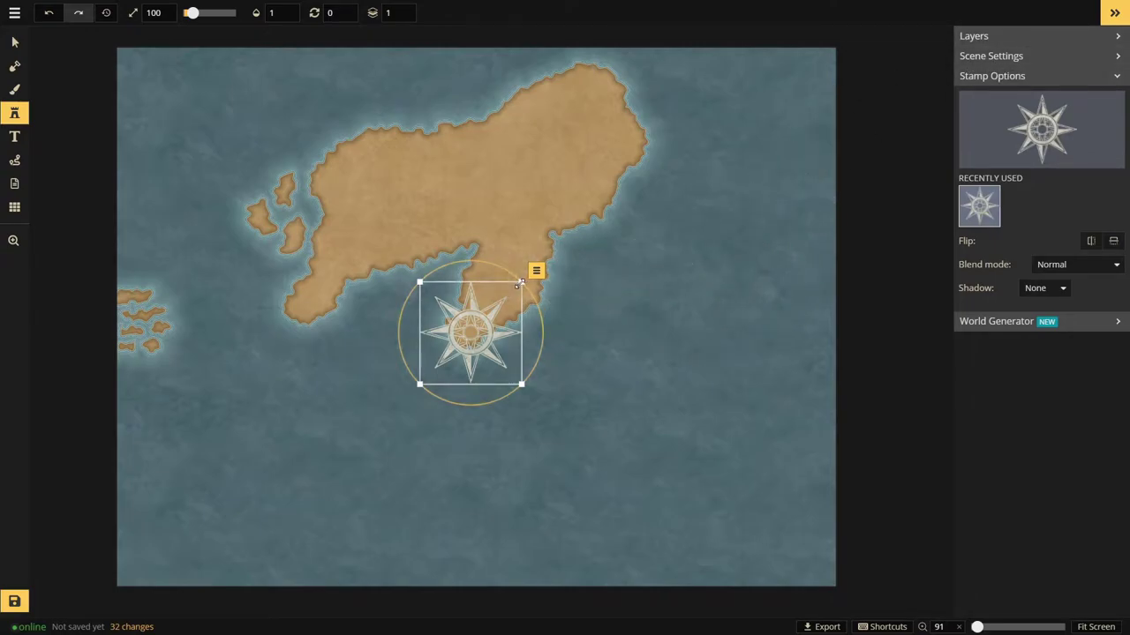
- Shrink the Light Compass to size 71 and set it at the southern peninsula's tip
left_click_drag(521, 282, 491, 312)
left_click_drag(452, 348, 466, 330)
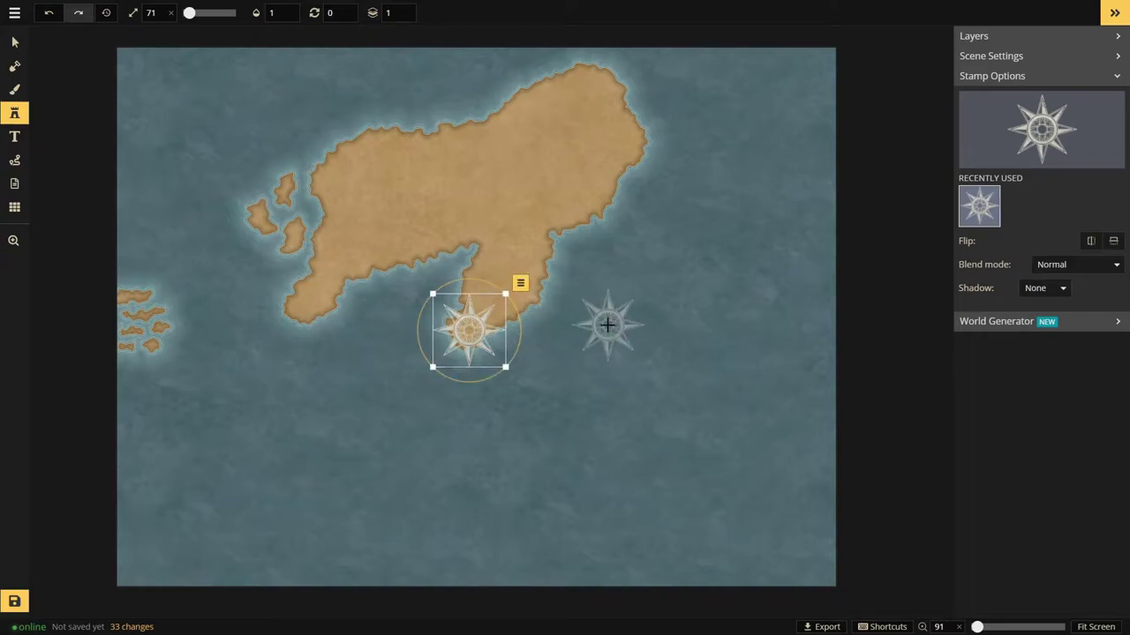
left_click(14, 66)
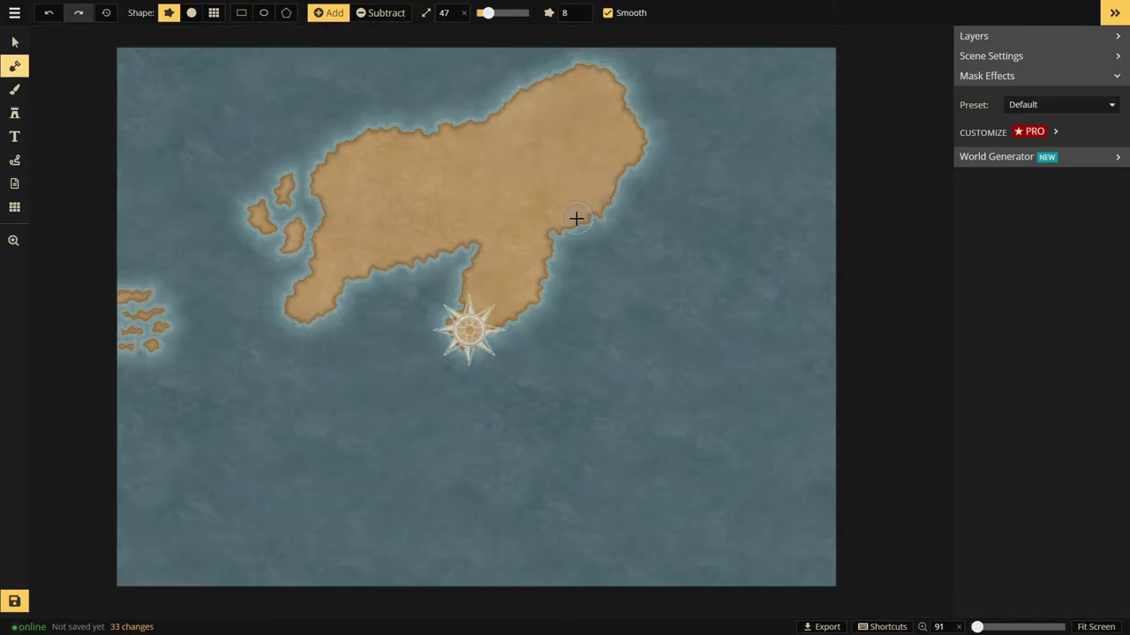
- Paint land down the island's east coast into a long southward peninsula, ending at brush size 48
mouse_move(618, 114)
left_mouse_down()
mouse_move(643, 111)
mouse_move(662, 135)
mouse_move(706, 143)
left_mouse_up()
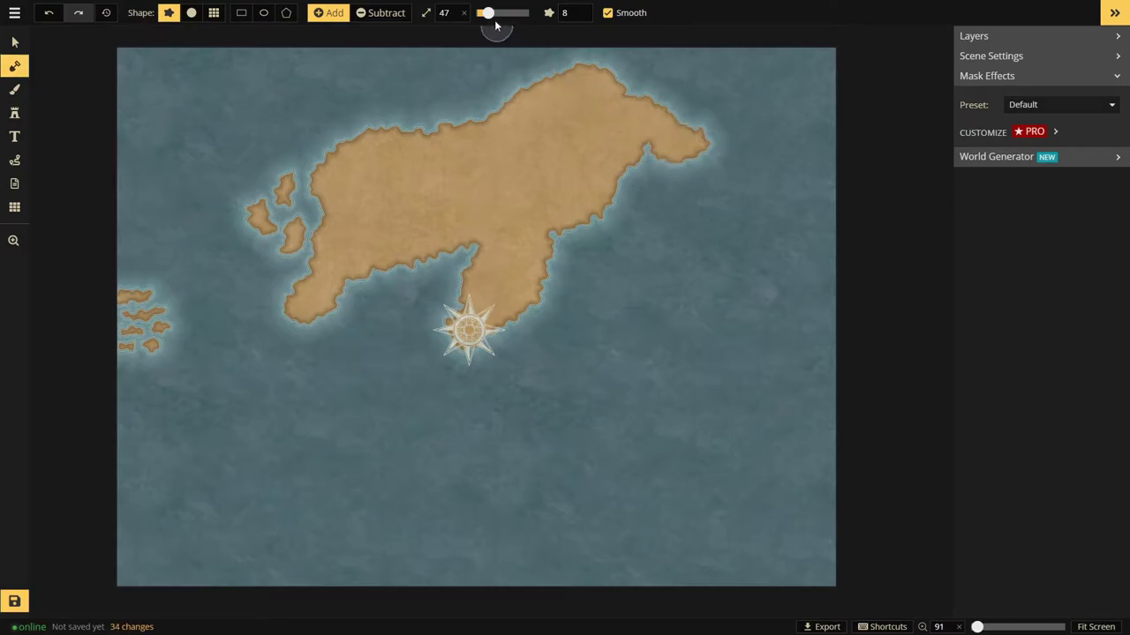
left_click_drag(486, 12, 494, 13)
mouse_move(648, 139)
left_mouse_down()
mouse_move(669, 164)
mouse_move(628, 226)
mouse_move(631, 244)
mouse_move(668, 255)
left_mouse_up()
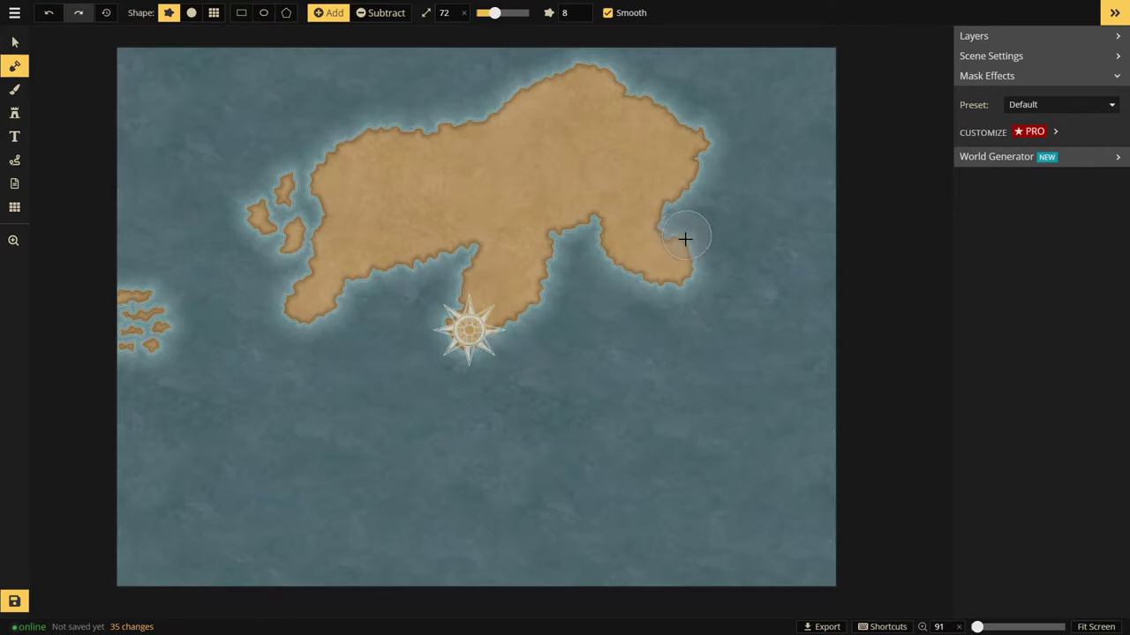
mouse_move(653, 274)
left_mouse_down()
mouse_move(686, 315)
mouse_move(696, 295)
left_mouse_up()
left_click_drag(495, 12, 486, 13)
mouse_move(655, 320)
left_mouse_down()
mouse_move(676, 323)
mouse_move(664, 361)
left_mouse_up()
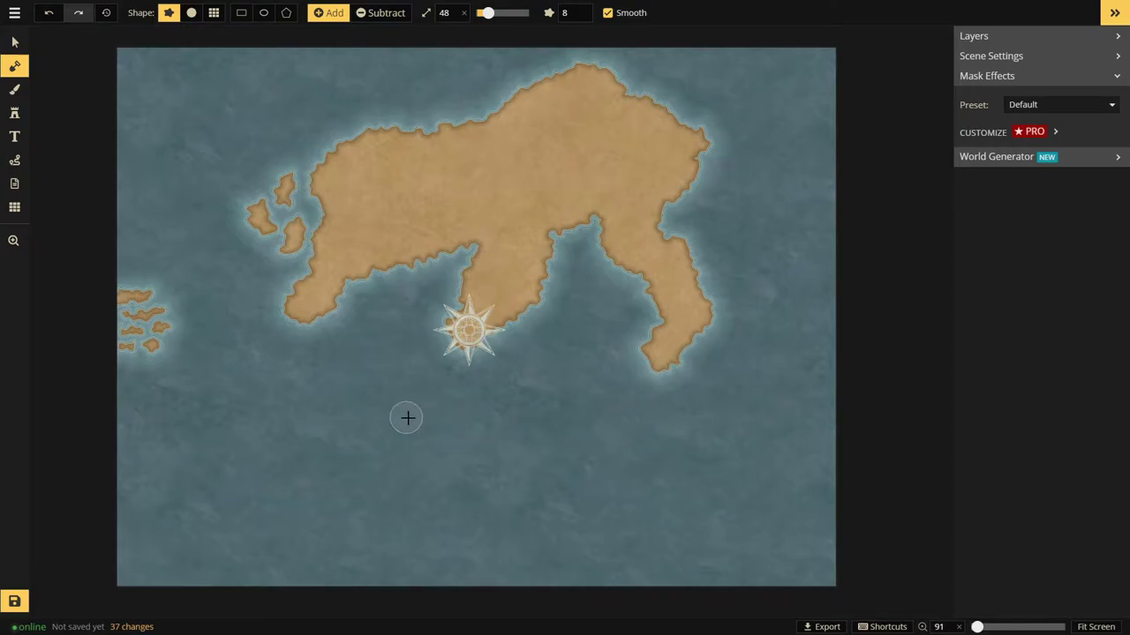
- At brush size 83, paint broad land along the southern continent's west, south and southeast coasts
left_click(498, 13)
mouse_move(433, 420)
left_mouse_down()
mouse_move(708, 440)
mouse_move(690, 468)
mouse_move(458, 503)
mouse_move(495, 523)
mouse_move(624, 535)
mouse_move(671, 553)
mouse_move(647, 573)
mouse_move(519, 567)
mouse_move(494, 524)
left_mouse_up()
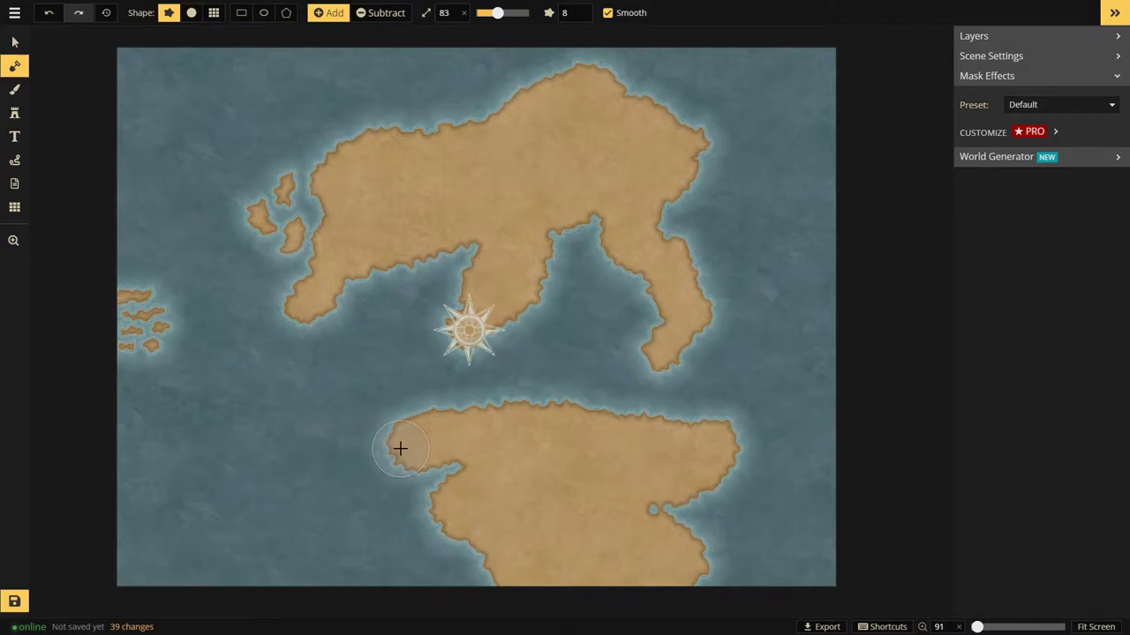
mouse_move(421, 446)
left_mouse_down()
mouse_move(318, 428)
mouse_move(453, 450)
left_mouse_up()
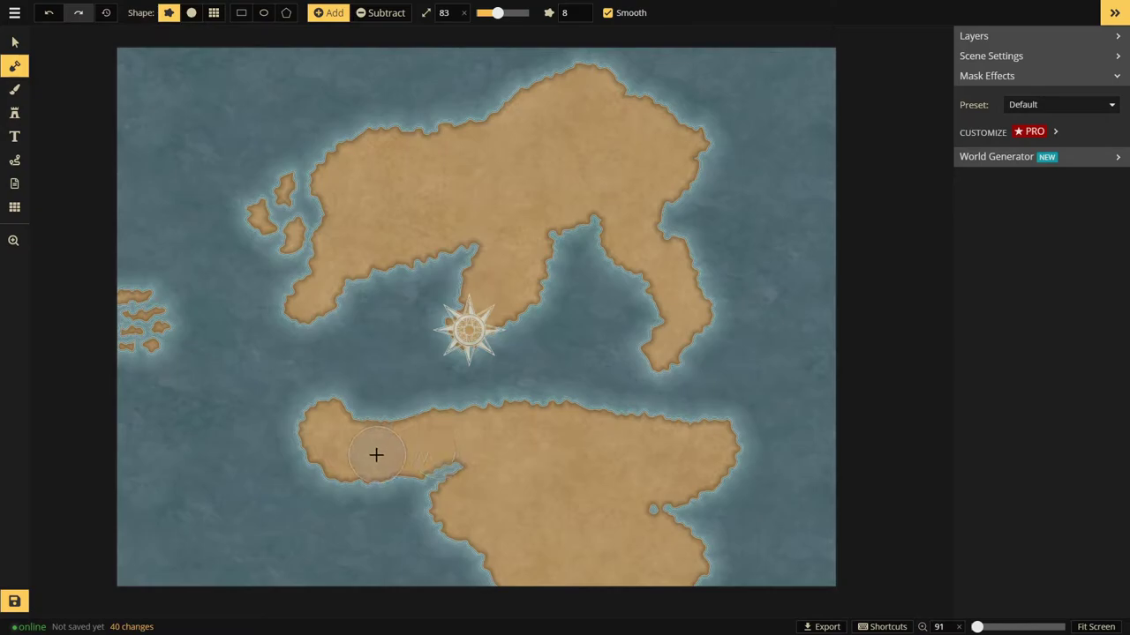
left_click_drag(373, 454, 366, 510)
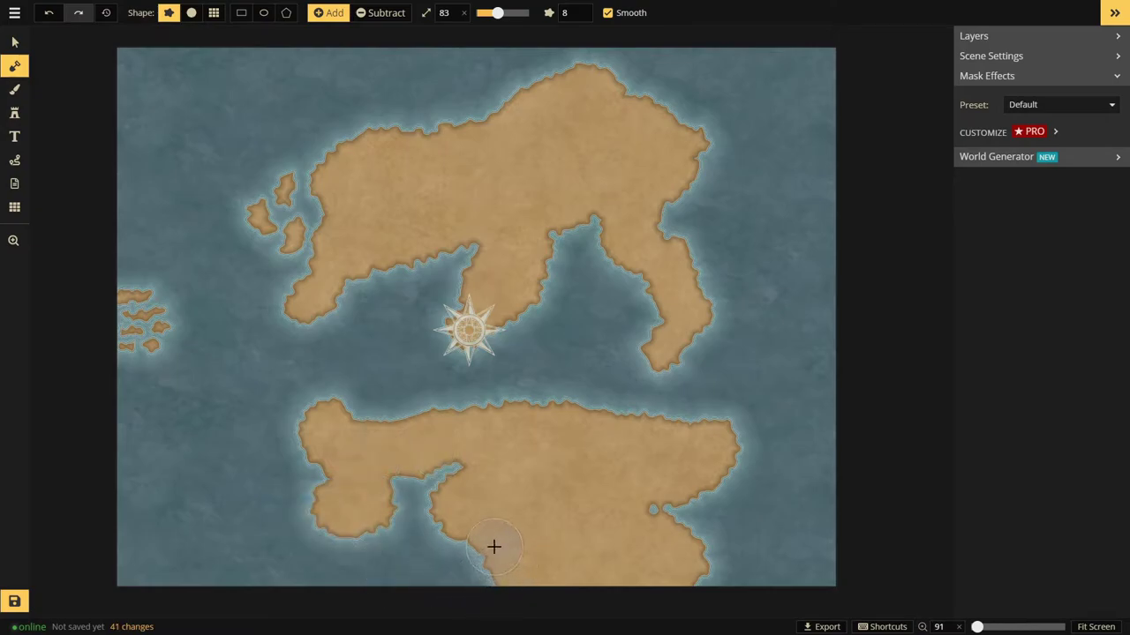
mouse_move(493, 547)
left_mouse_down()
mouse_move(474, 548)
mouse_move(479, 571)
mouse_move(557, 570)
mouse_move(471, 582)
mouse_move(543, 574)
left_mouse_up()
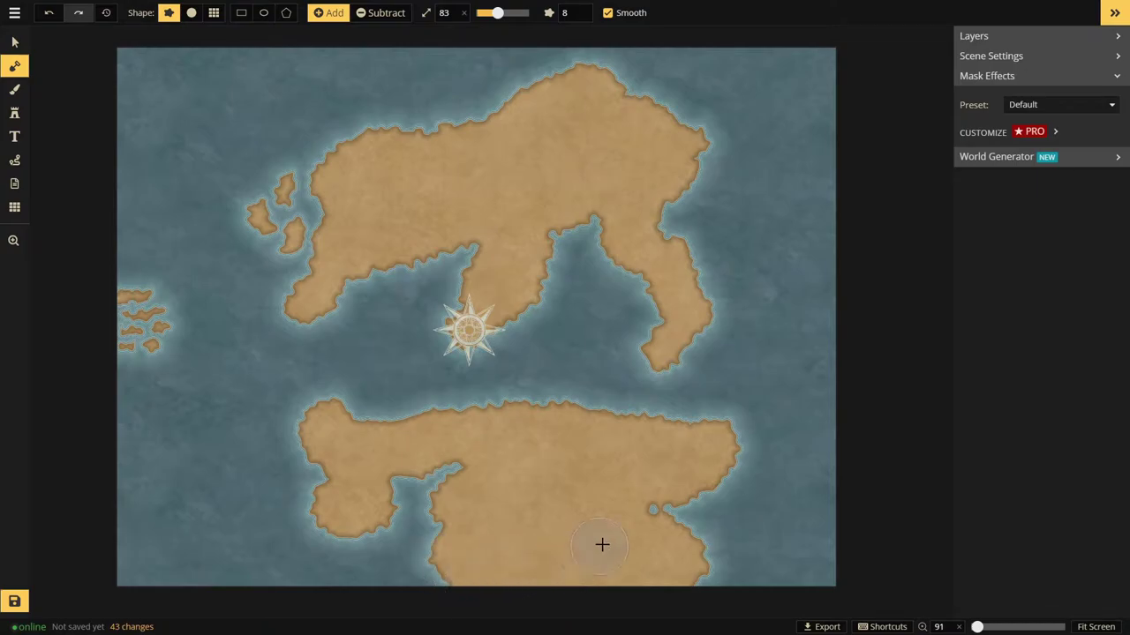
mouse_move(683, 457)
left_mouse_down()
mouse_move(743, 513)
mouse_move(750, 550)
mouse_move(690, 573)
left_mouse_up()
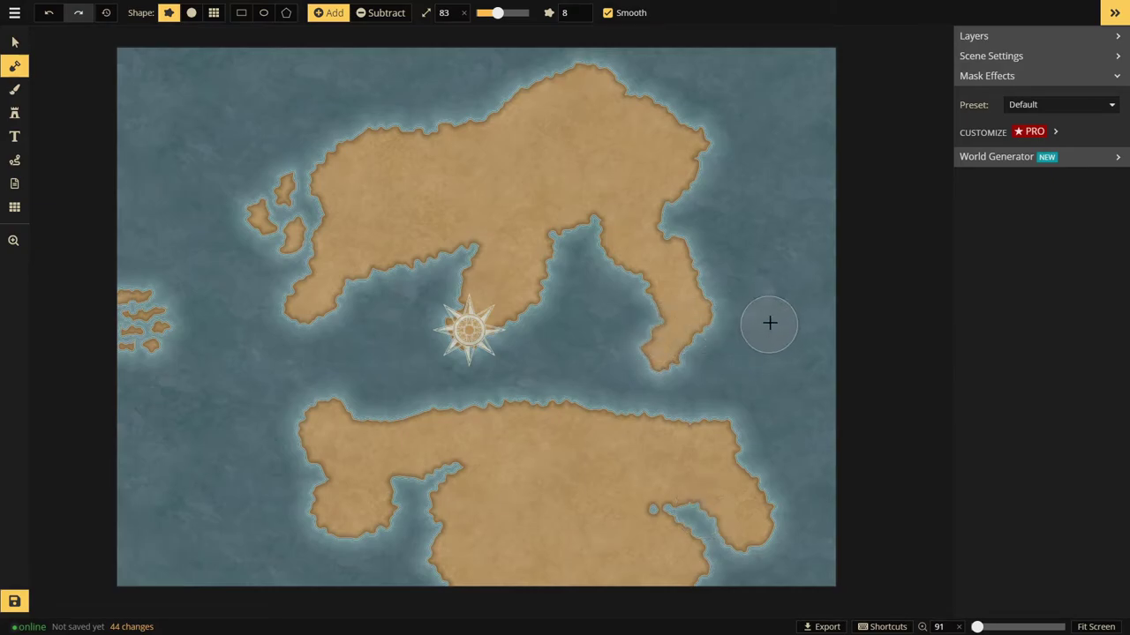
- Paint a narrow island east of the peninsula, enclose the southeast bay, and fill out the northeast coast
mouse_move(797, 297)
left_mouse_down()
mouse_move(782, 348)
mouse_move(799, 382)
left_mouse_up()
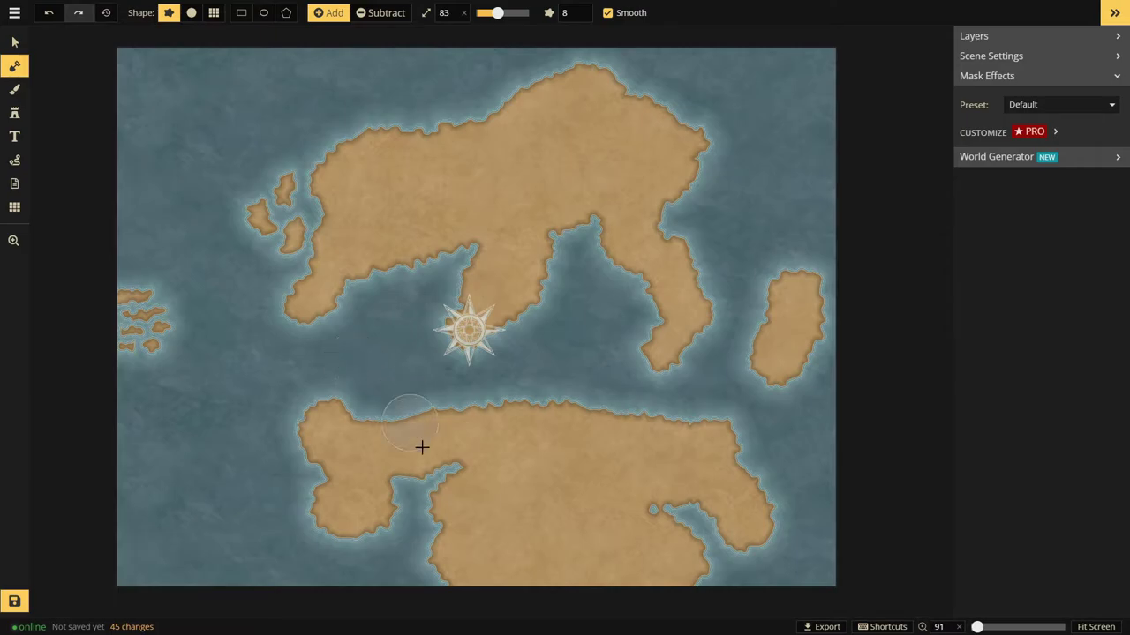
mouse_move(446, 510)
left_mouse_down()
mouse_move(435, 541)
mouse_move(354, 600)
mouse_move(439, 568)
mouse_move(468, 577)
left_mouse_up()
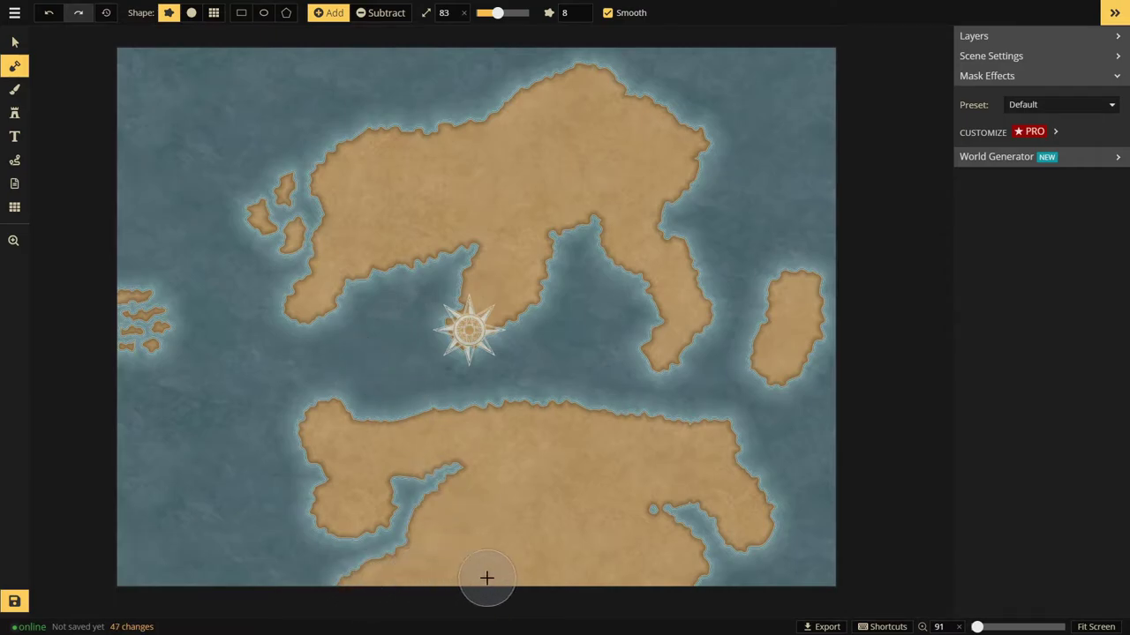
mouse_move(626, 547)
left_mouse_down()
mouse_move(652, 559)
mouse_move(755, 586)
mouse_move(786, 609)
left_mouse_up()
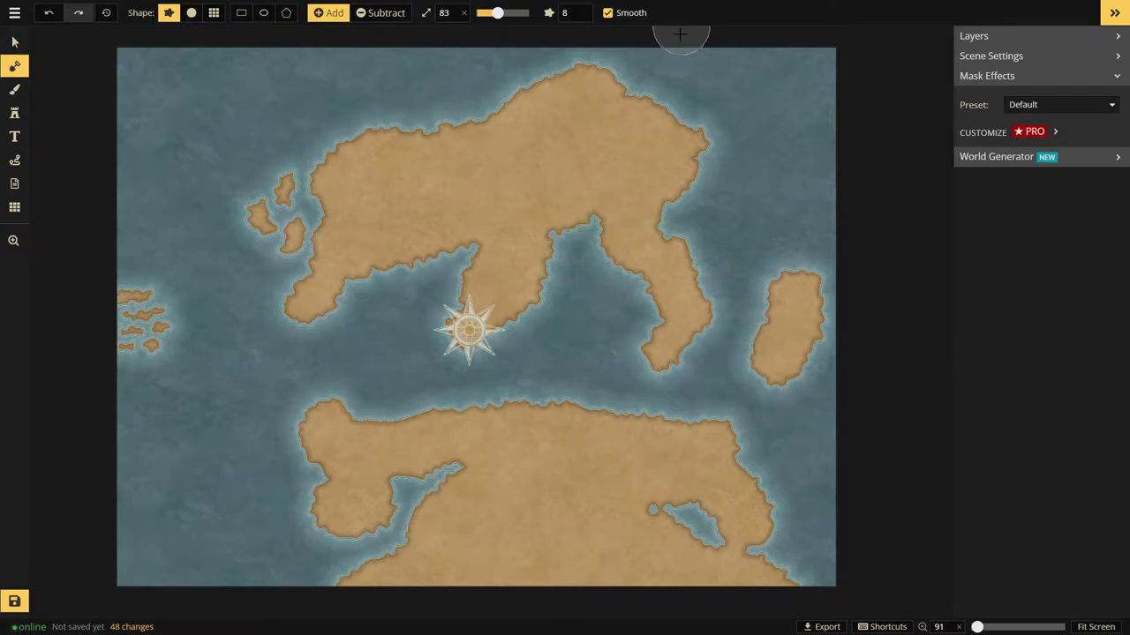
mouse_move(657, 88)
left_mouse_down()
mouse_move(652, 122)
mouse_move(757, 120)
mouse_move(769, 143)
mouse_move(653, 224)
mouse_move(723, 148)
mouse_move(673, 170)
mouse_move(672, 234)
mouse_move(754, 218)
mouse_move(794, 184)
mouse_move(785, 140)
mouse_move(726, 142)
mouse_move(700, 115)
mouse_move(721, 138)
mouse_move(714, 110)
mouse_move(799, 94)
mouse_move(576, 102)
mouse_move(436, 125)
mouse_move(409, 153)
mouse_move(520, 127)
mouse_move(491, 124)
mouse_move(536, 173)
mouse_move(570, 187)
left_mouse_up()
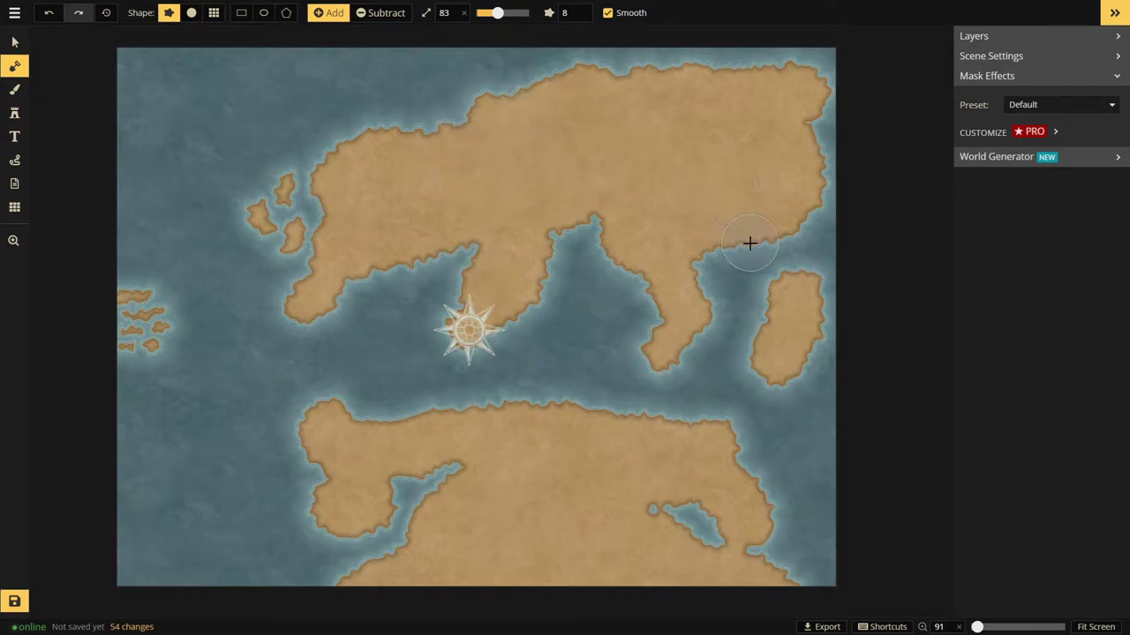
- With Subtract at size 1, carve channels through the east island's west side and tips
left_click(380, 12)
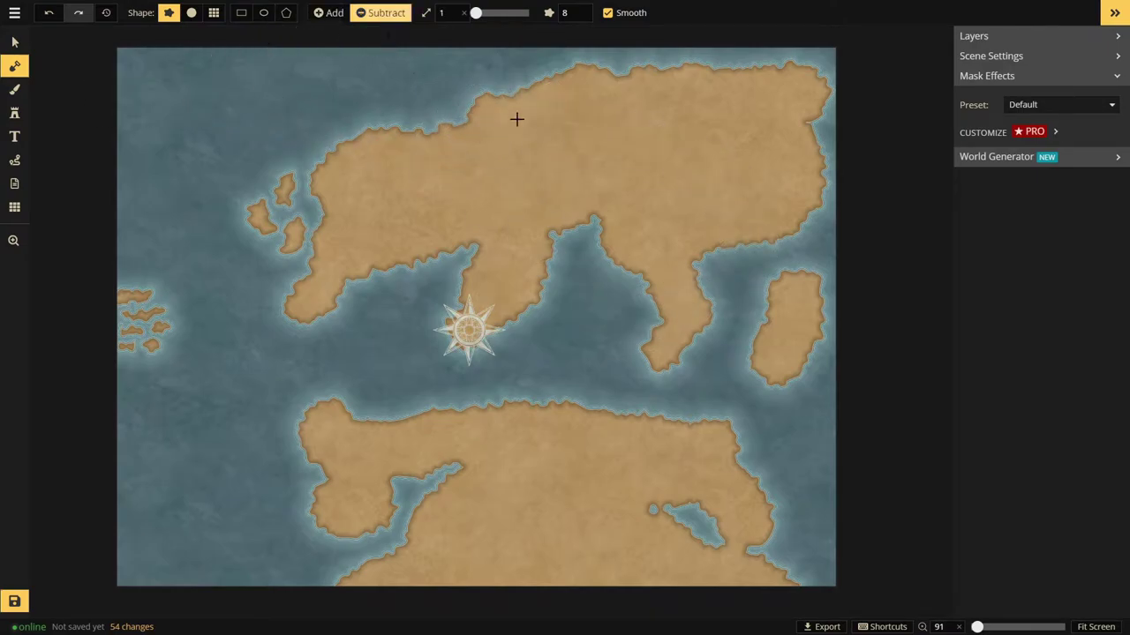
mouse_move(761, 291)
left_mouse_down()
mouse_move(756, 346)
mouse_move(761, 311)
left_mouse_up()
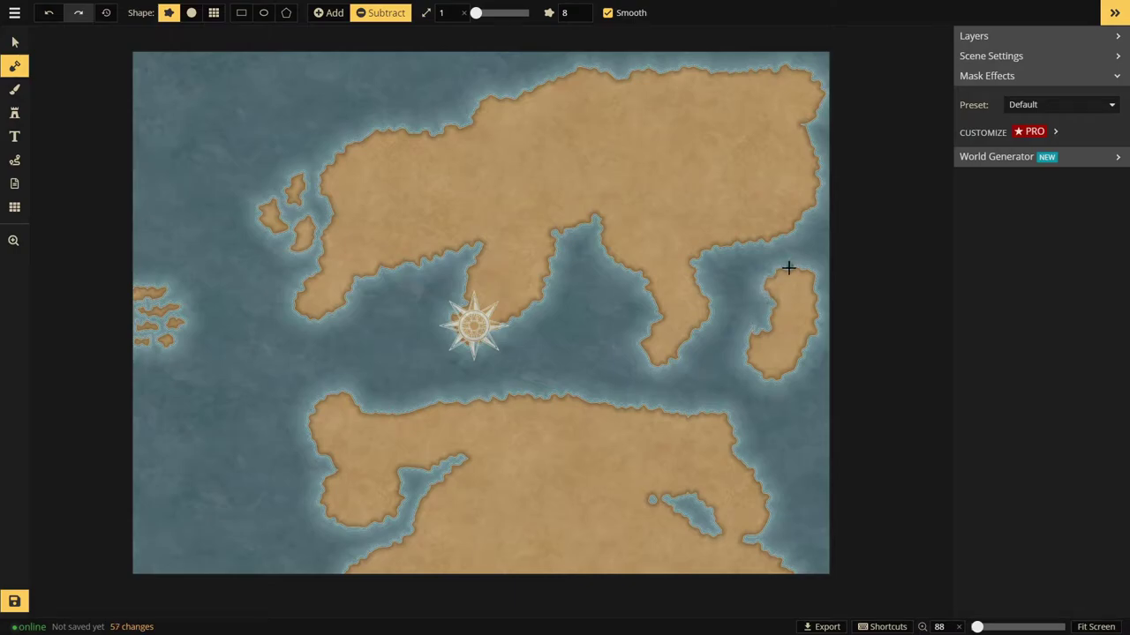
left_click_drag(788, 267, 824, 330)
mouse_move(794, 358)
left_mouse_down()
mouse_move(768, 371)
mouse_move(758, 405)
left_mouse_up()
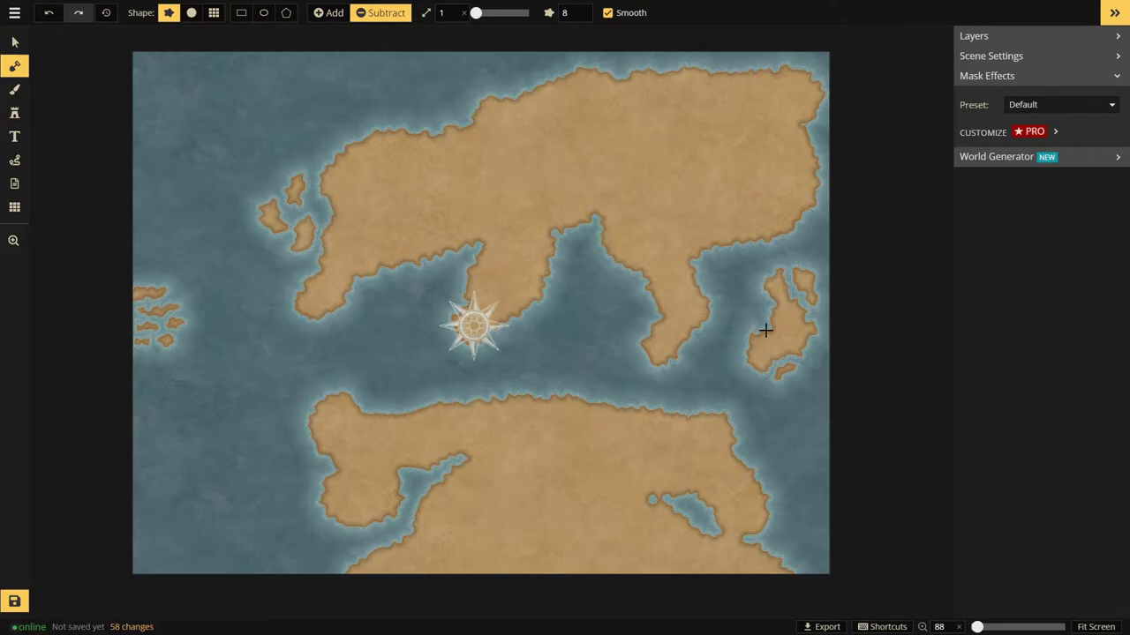
left_click_drag(767, 330, 766, 365)
mouse_move(764, 318)
left_mouse_down()
mouse_move(815, 361)
mouse_move(778, 297)
mouse_move(769, 305)
mouse_move(812, 331)
left_mouse_up()
left_click_drag(756, 333, 731, 391)
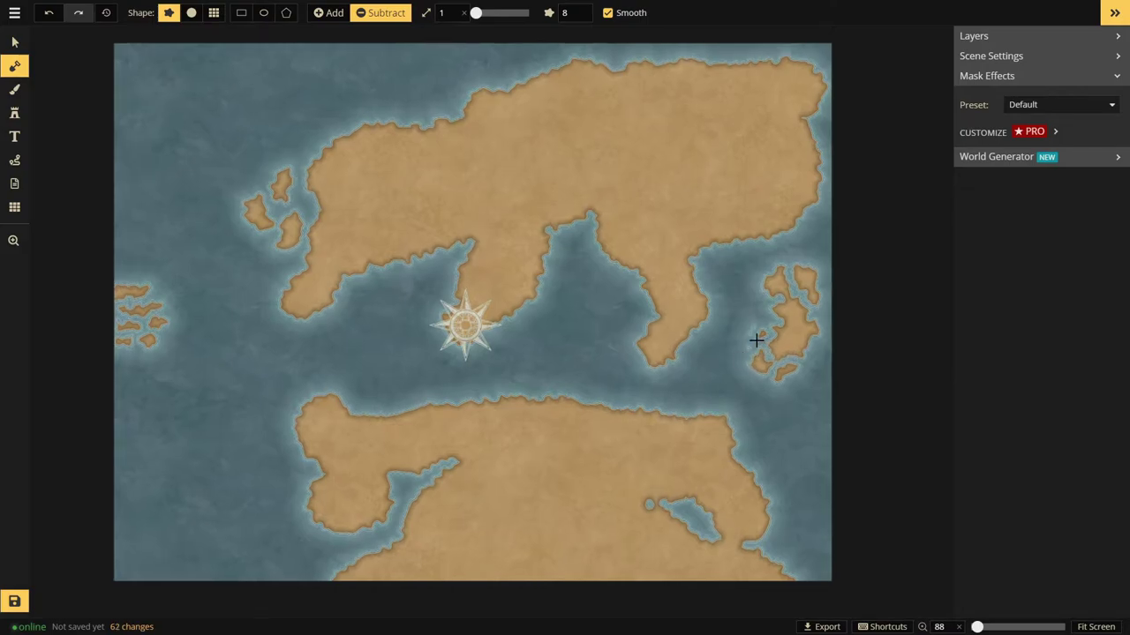
- Cut narrow channels to separate tiny islets at the island's north end, erasing leftover fragments
scroll(757, 340, "up", 5)
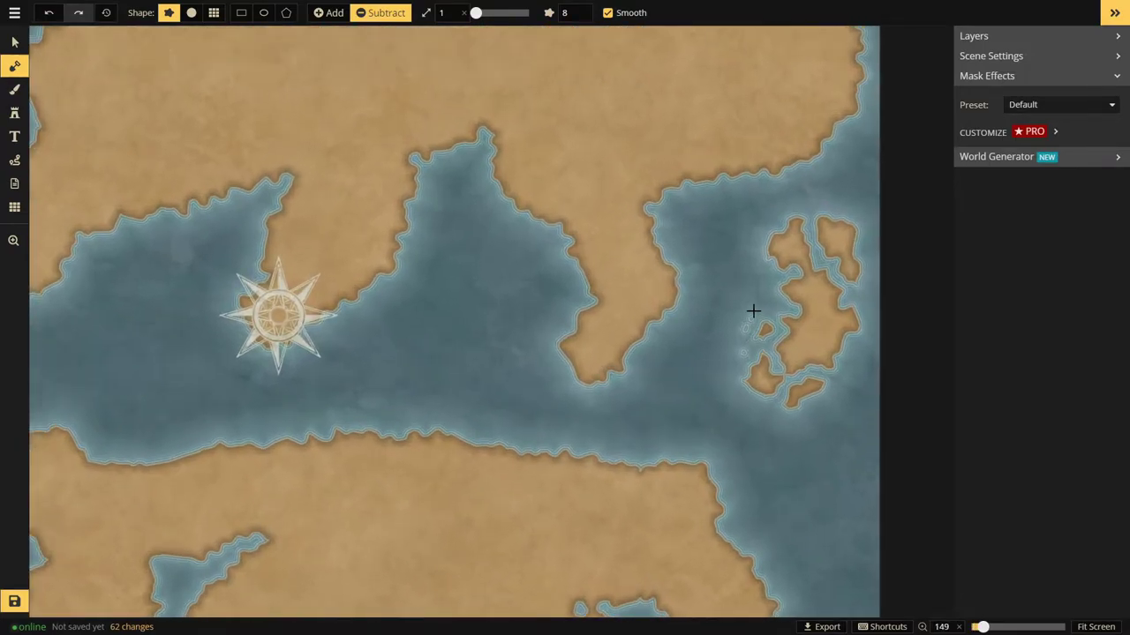
left_click_drag(780, 265, 790, 257)
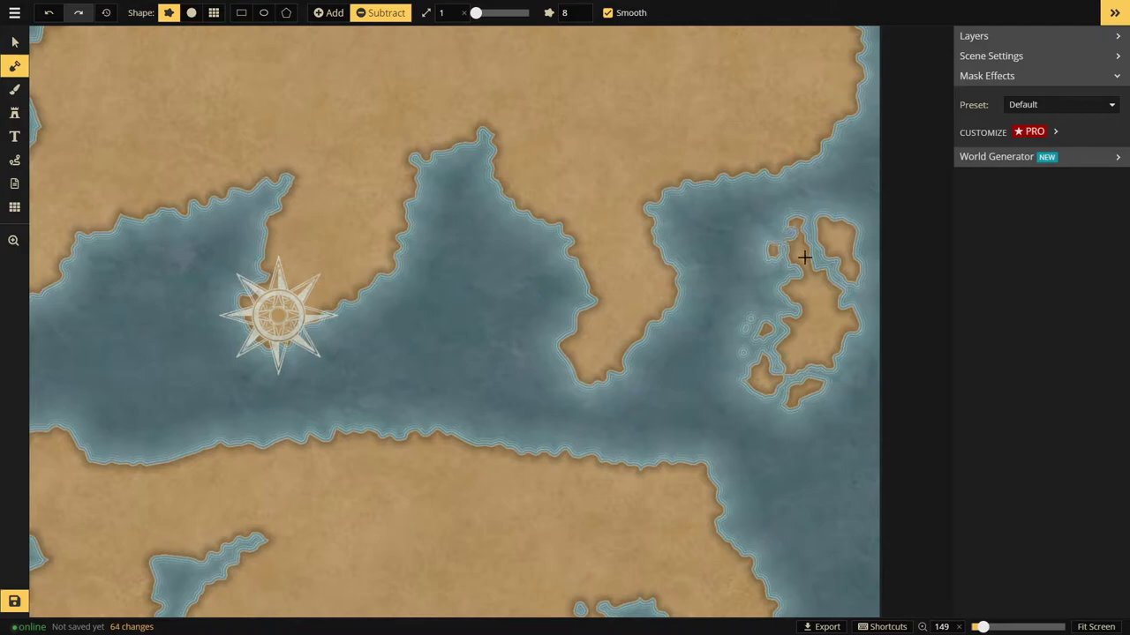
left_click_drag(798, 244, 793, 258)
left_click_drag(802, 227, 797, 238)
left_click(794, 224)
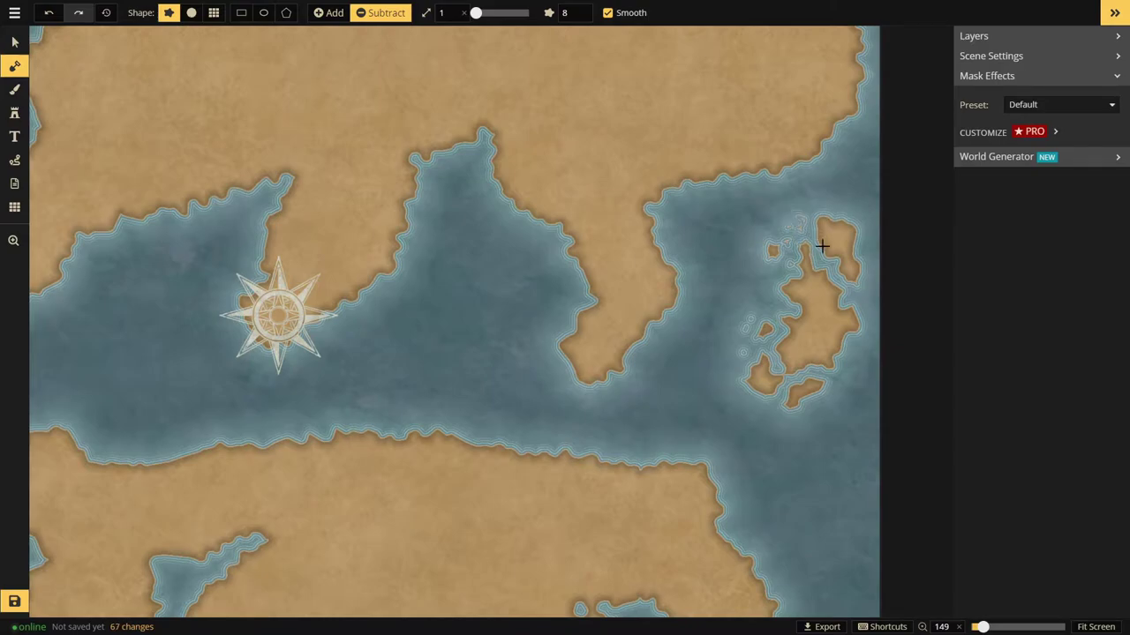
left_click(774, 252)
left_click_drag(777, 222, 763, 274)
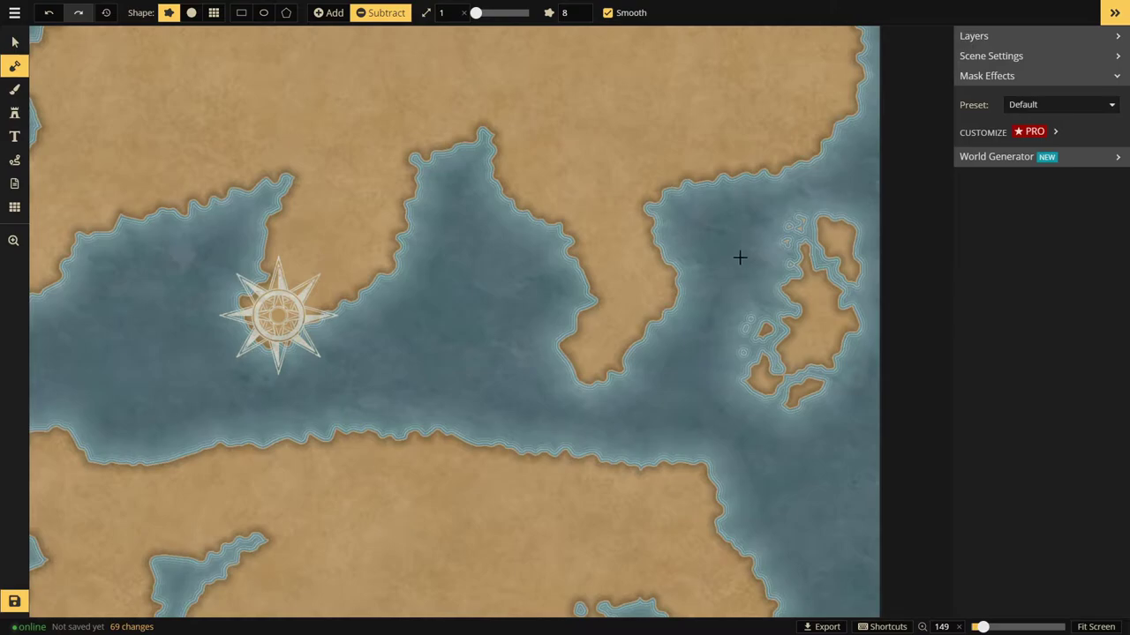
scroll(716, 236, "down", 3)
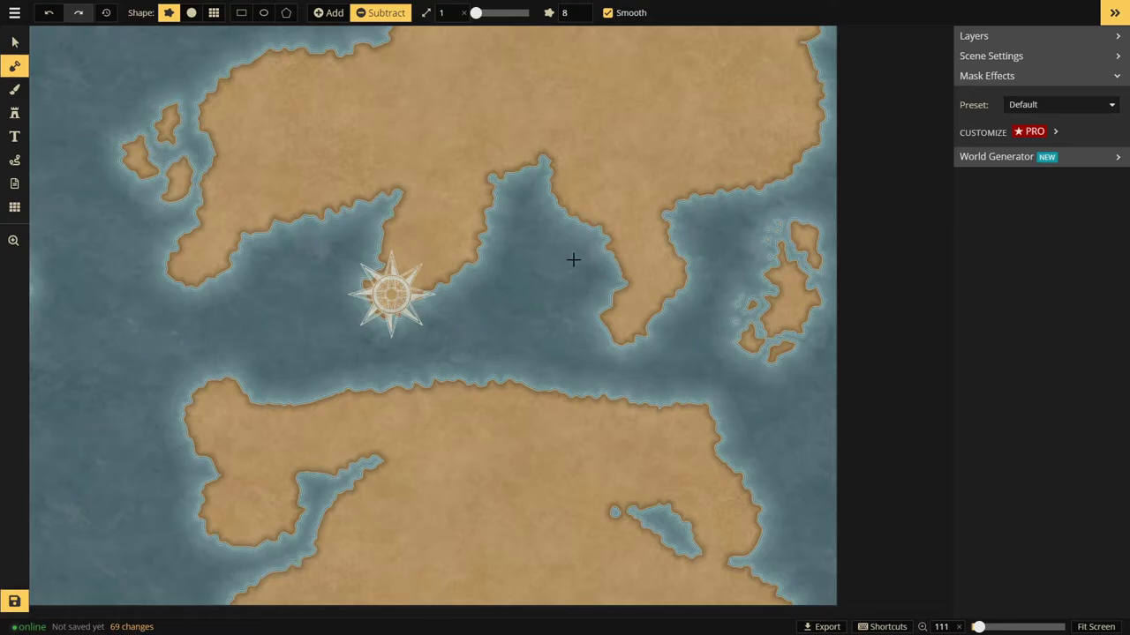
scroll(569, 258, "down", 4)
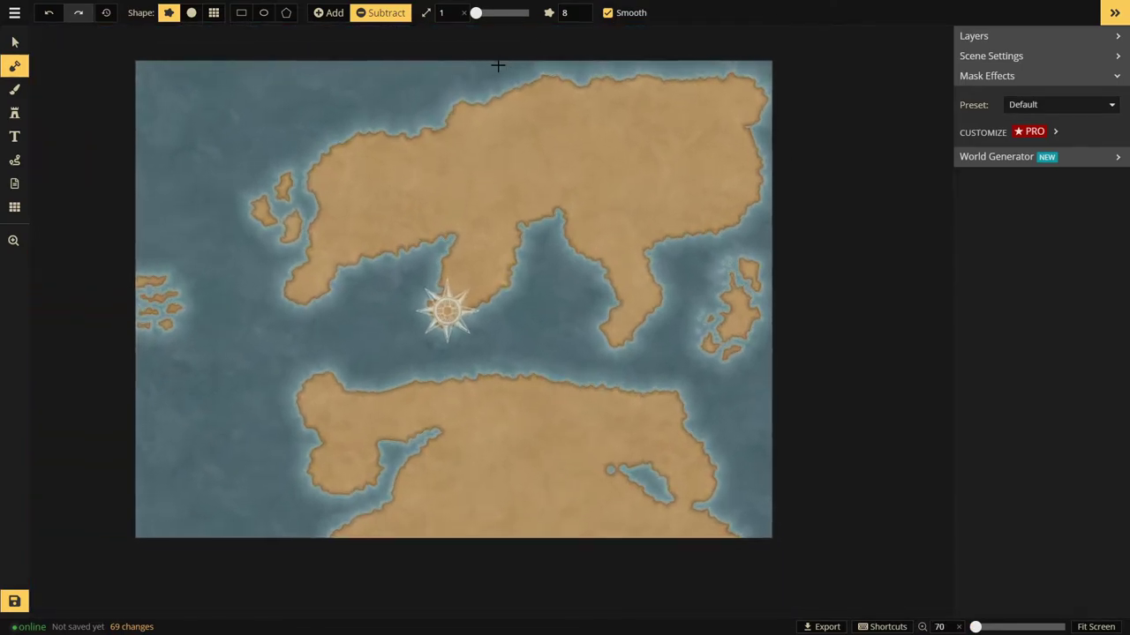
scroll(498, 80, "up", 3)
- Carve small notches and bays into the central stretch of the north coast
left_click(535, 73)
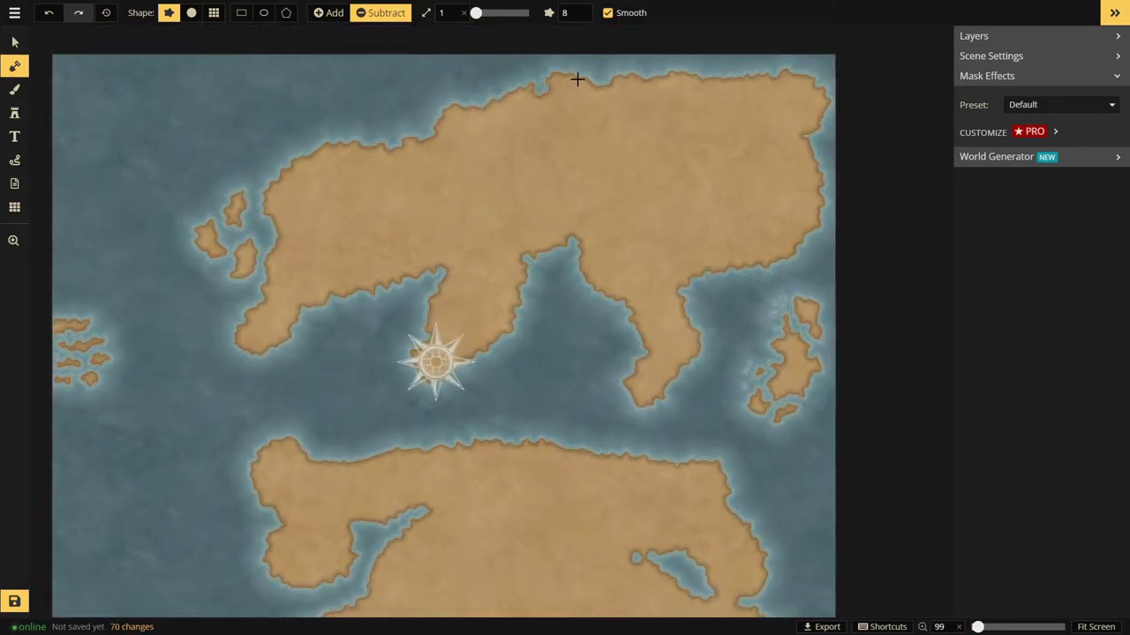
left_click_drag(576, 78, 573, 86)
left_click(599, 95)
left_click(586, 83)
left_click(585, 101)
left_click(549, 78)
left_click(570, 91)
mouse_move(590, 95)
left_mouse_down()
mouse_move(633, 79)
mouse_move(623, 78)
mouse_move(645, 83)
mouse_move(628, 83)
left_mouse_up()
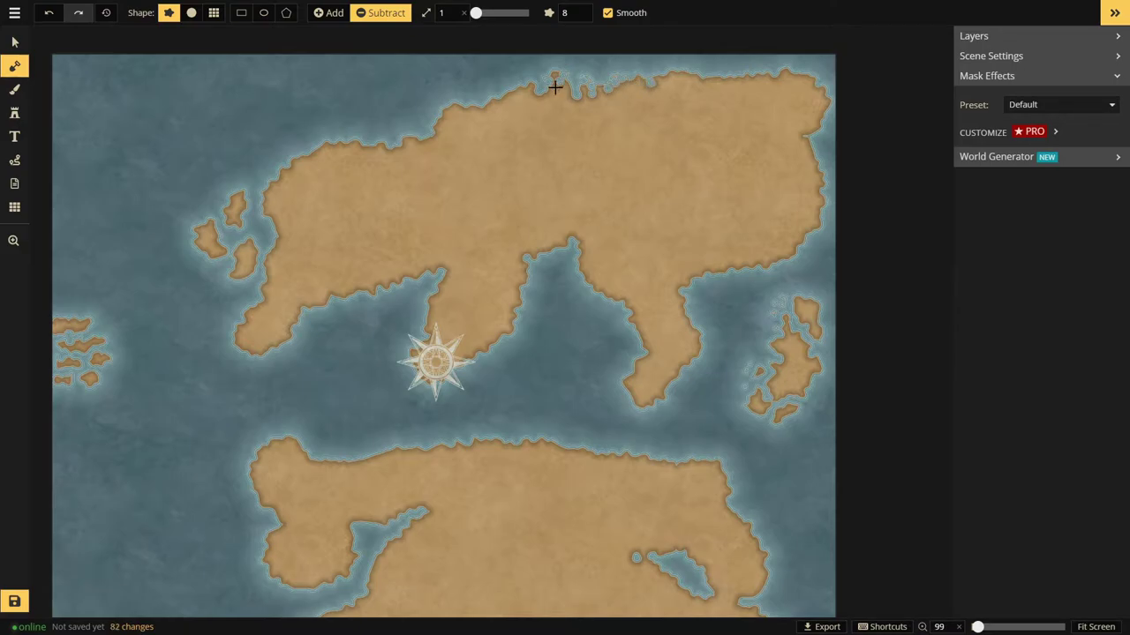
mouse_move(555, 88)
left_mouse_down()
mouse_move(565, 91)
mouse_move(512, 93)
mouse_move(529, 94)
left_mouse_up()
scroll(535, 89, "up", 5)
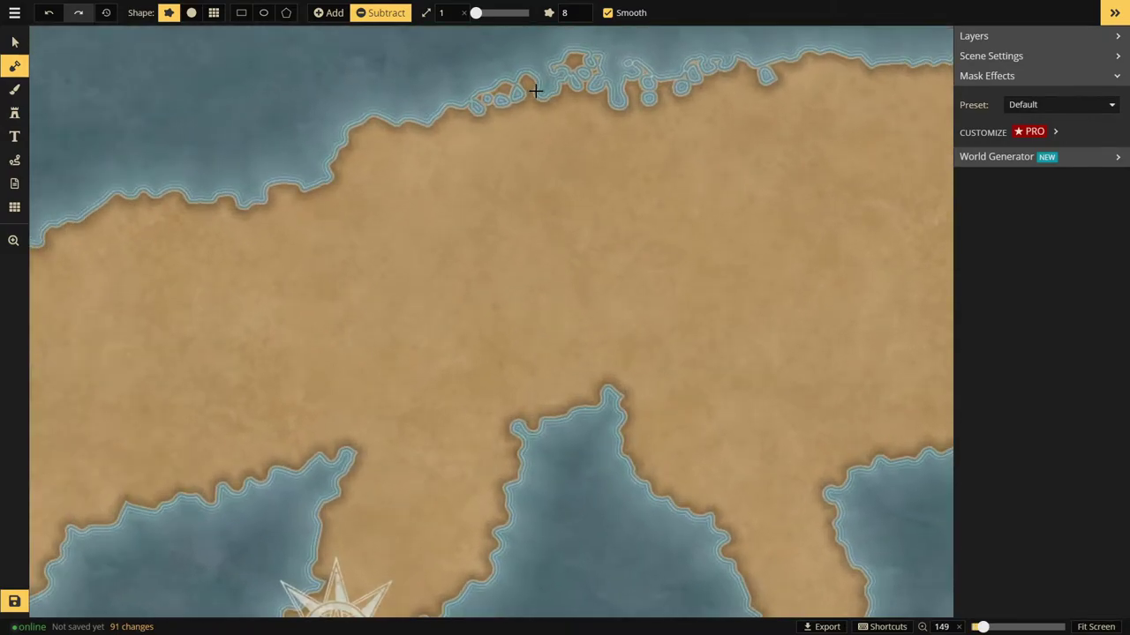
scroll(532, 88, "up", 4)
mouse_move(503, 89)
left_mouse_down()
mouse_move(542, 85)
mouse_move(531, 83)
mouse_move(527, 106)
mouse_move(542, 106)
mouse_move(521, 110)
left_mouse_up()
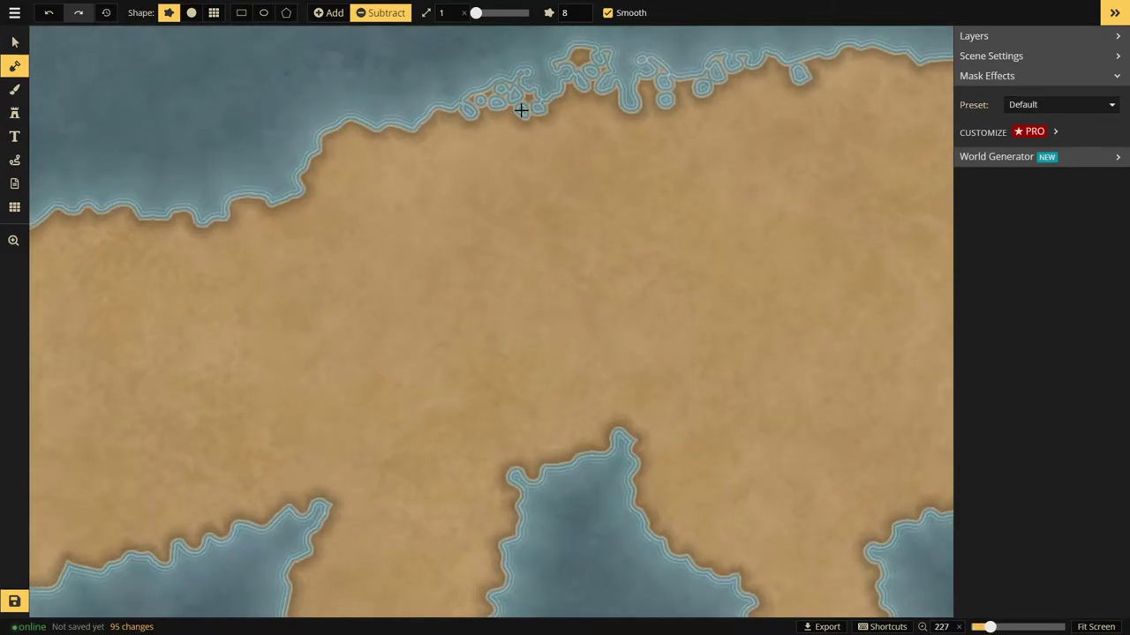
mouse_move(578, 53)
left_mouse_down()
mouse_move(570, 63)
mouse_move(652, 97)
left_mouse_up()
mouse_move(577, 100)
left_mouse_down()
mouse_move(565, 97)
mouse_move(621, 101)
mouse_move(550, 109)
mouse_move(573, 101)
left_mouse_up()
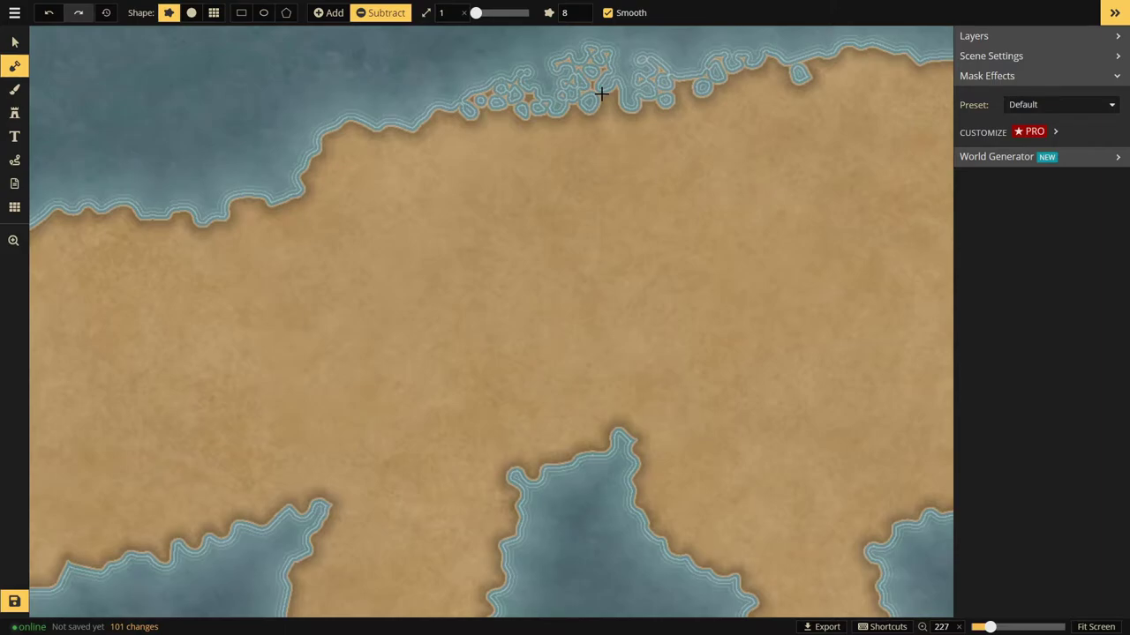
- Pit the eastern stretch of the north coast with tiny water pockets
left_click(777, 74)
left_click(754, 79)
left_click(738, 79)
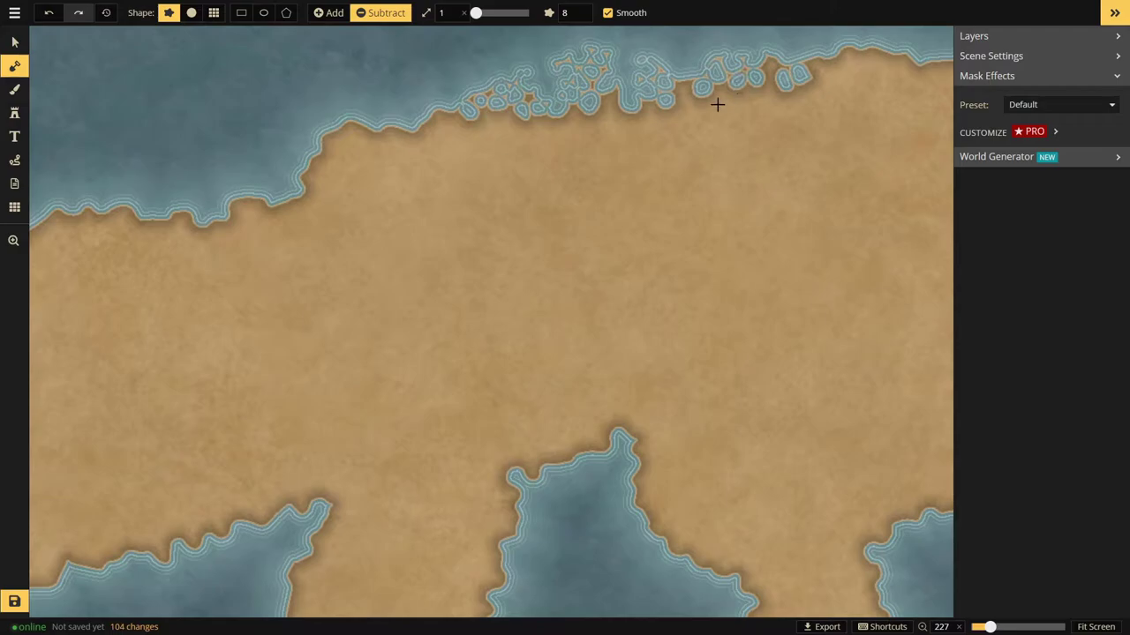
left_click(768, 65)
left_click(820, 61)
left_click(846, 53)
left_click(823, 80)
left_click(807, 54)
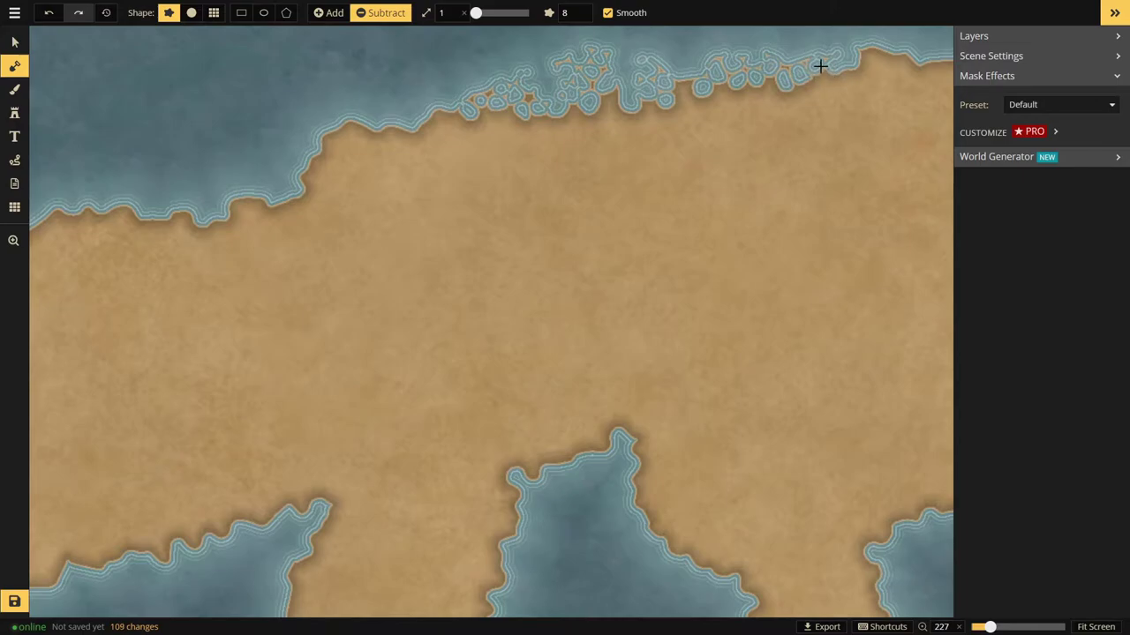
left_click(810, 61)
left_click(809, 62)
left_click(796, 59)
left_click(770, 71)
left_click(752, 71)
left_click(593, 86)
left_click(588, 78)
- Roughen the western part of the north coast with more tiny water pockets
left_click(352, 133)
left_click(339, 134)
left_click(374, 152)
left_click(388, 142)
left_click(413, 146)
left_click(443, 137)
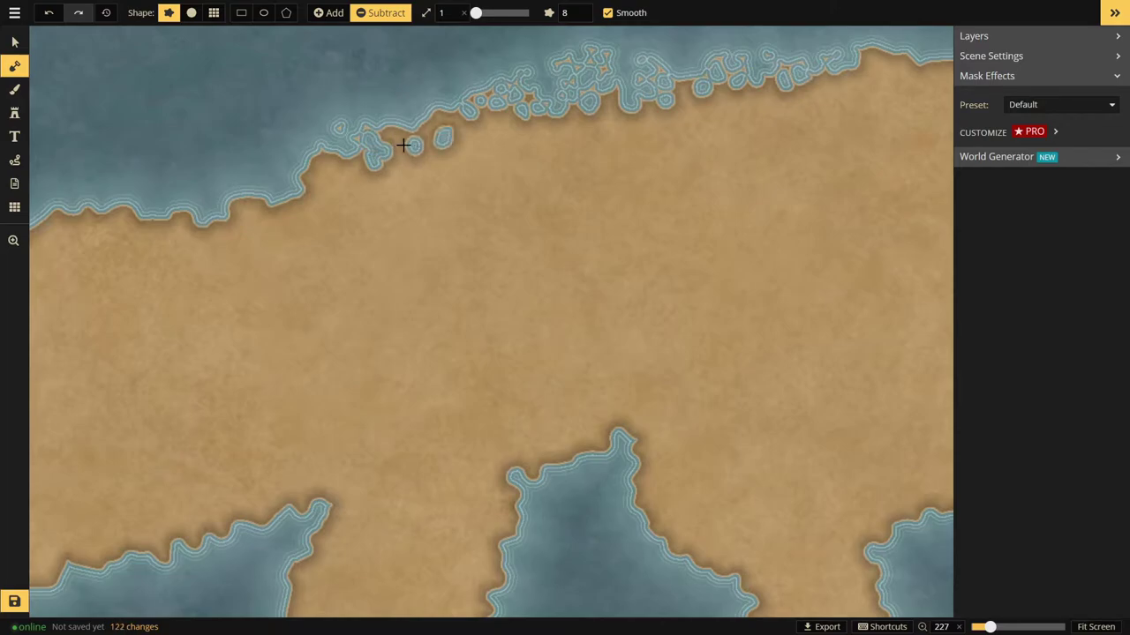
left_click(404, 139)
left_click(430, 135)
scroll(396, 187, "down", 2)
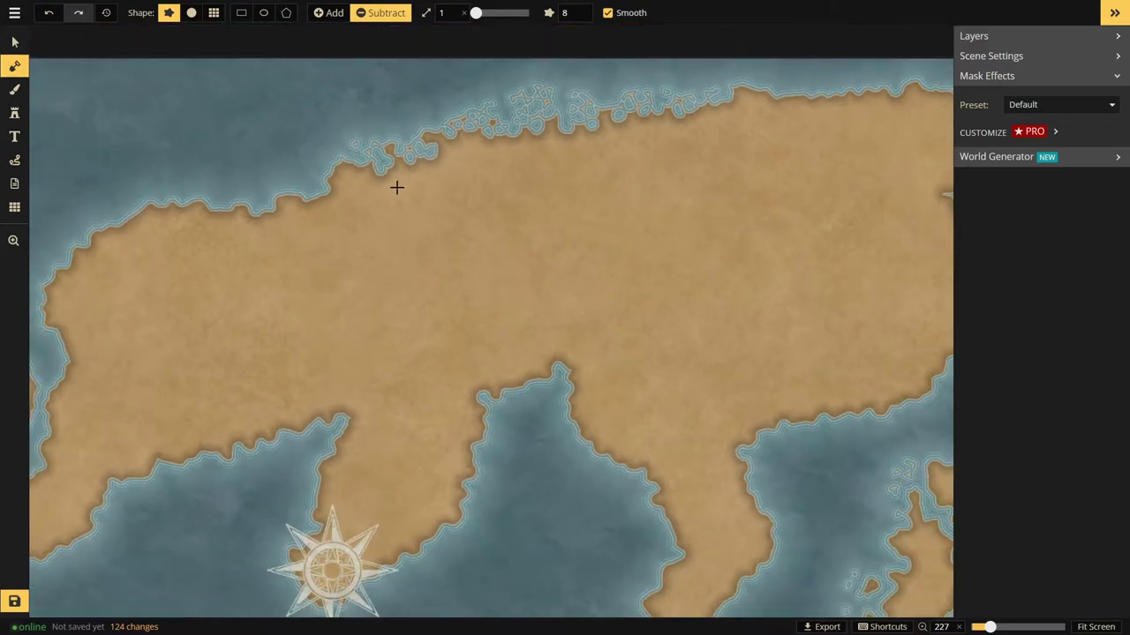
scroll(446, 186, "down", 3)
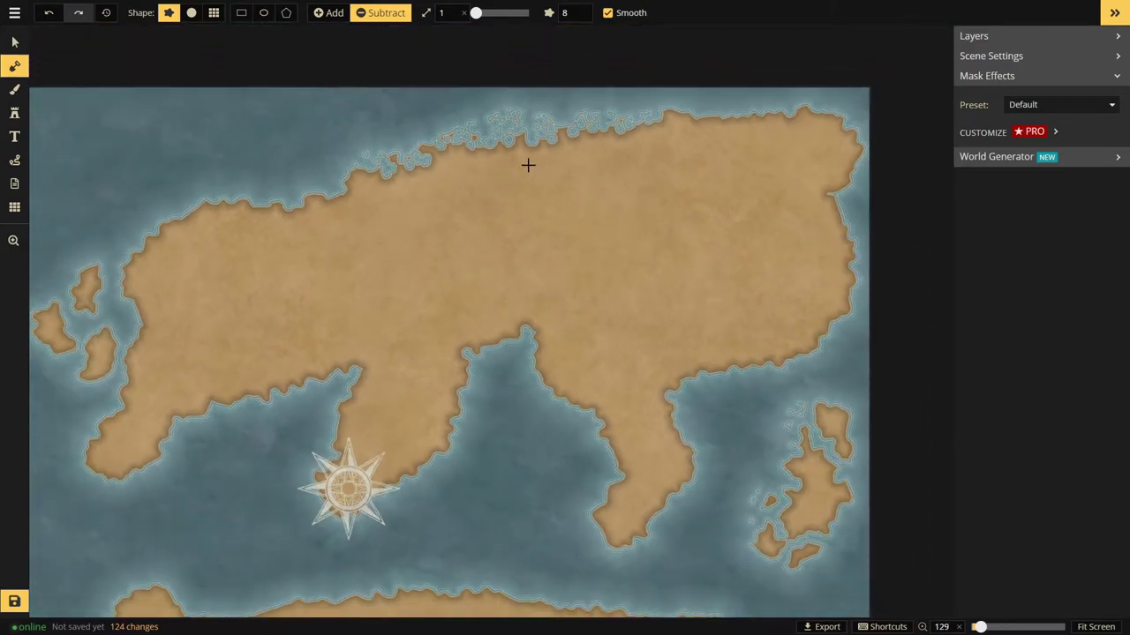
- Carve further small notches along the northern continent's north and northeast coastline with the size-1 brush
mouse_move(521, 164)
left_mouse_down()
mouse_move(471, 154)
mouse_move(455, 170)
mouse_move(432, 155)
mouse_move(491, 175)
mouse_move(508, 160)
mouse_move(508, 178)
mouse_move(486, 172)
mouse_move(586, 140)
mouse_move(552, 155)
mouse_move(609, 154)
mouse_move(678, 116)
mouse_move(684, 131)
mouse_move(632, 140)
mouse_move(663, 148)
mouse_move(714, 133)
left_mouse_up()
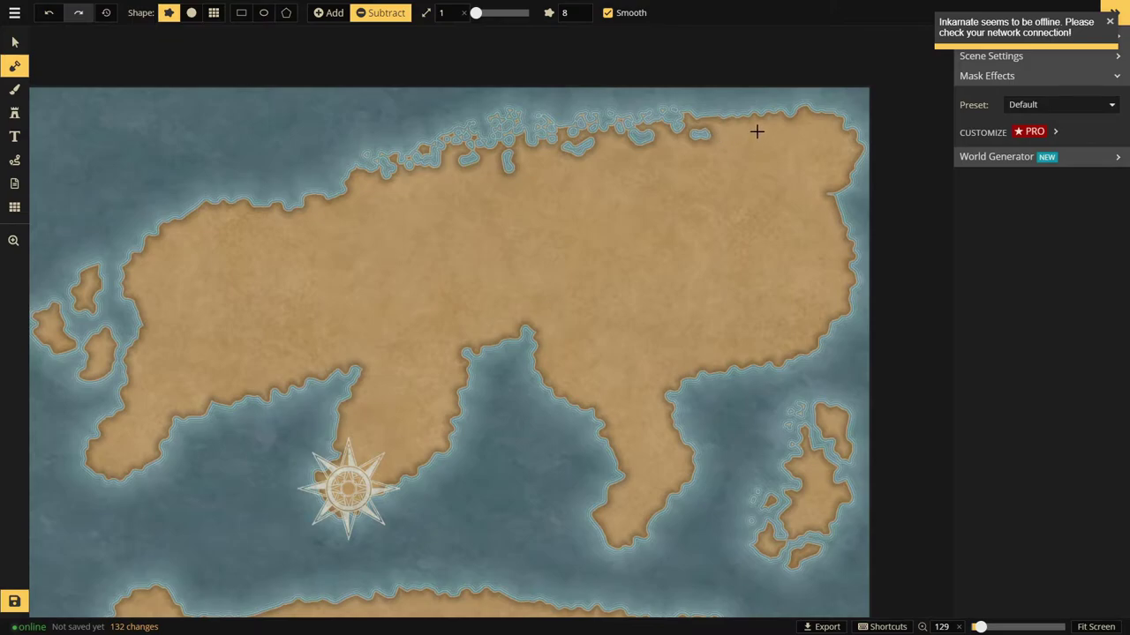
mouse_move(759, 119)
left_mouse_down()
mouse_move(795, 124)
mouse_move(780, 140)
mouse_move(765, 133)
mouse_move(833, 141)
mouse_move(812, 128)
mouse_move(761, 163)
mouse_move(741, 157)
mouse_move(843, 140)
mouse_move(824, 122)
mouse_move(837, 153)
mouse_move(859, 157)
mouse_move(846, 151)
mouse_move(838, 172)
mouse_move(817, 179)
mouse_move(803, 158)
mouse_move(806, 149)
mouse_move(824, 160)
mouse_move(786, 151)
left_mouse_up()
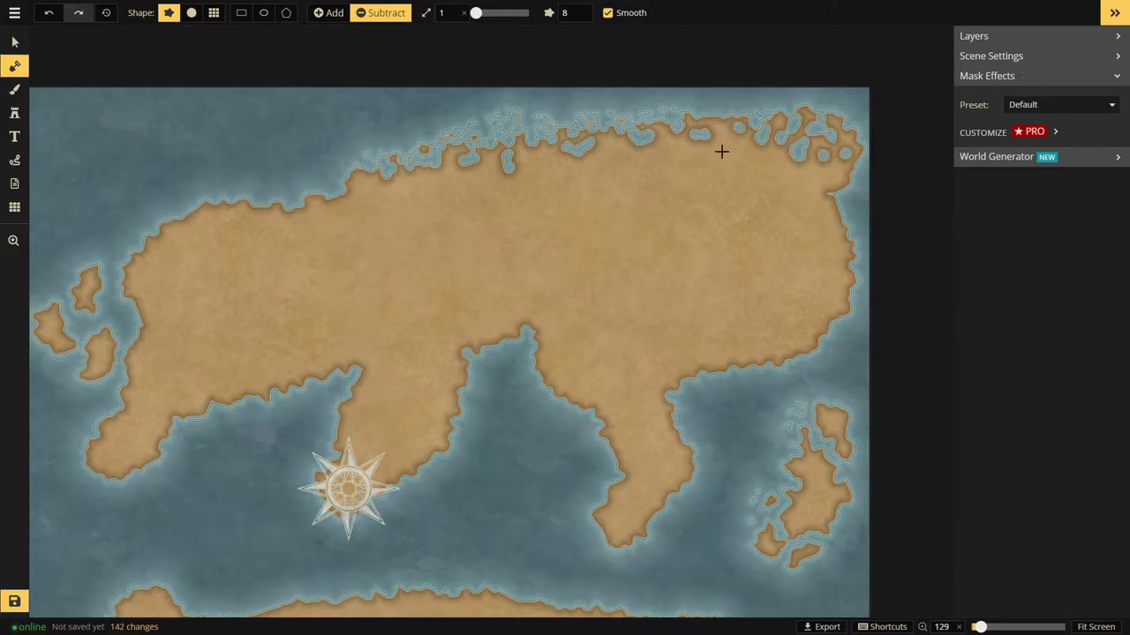
mouse_move(609, 145)
left_mouse_down()
mouse_move(464, 156)
mouse_move(366, 179)
mouse_move(410, 148)
left_mouse_up()
mouse_move(444, 141)
left_mouse_down()
mouse_move(535, 151)
mouse_move(549, 140)
left_mouse_up()
left_click_drag(530, 151, 545, 157)
- Zoom out to bring the whole map into view
scroll(702, 371, "down", 3)
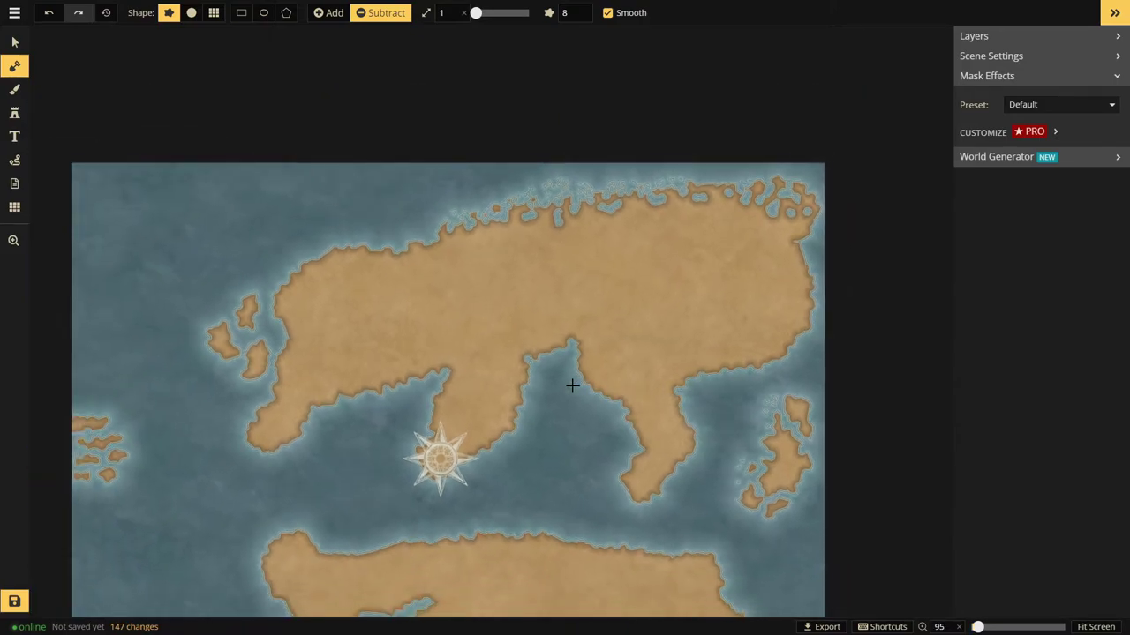
scroll(255, 368, "down", 2)
scroll(282, 537, "up", 2)
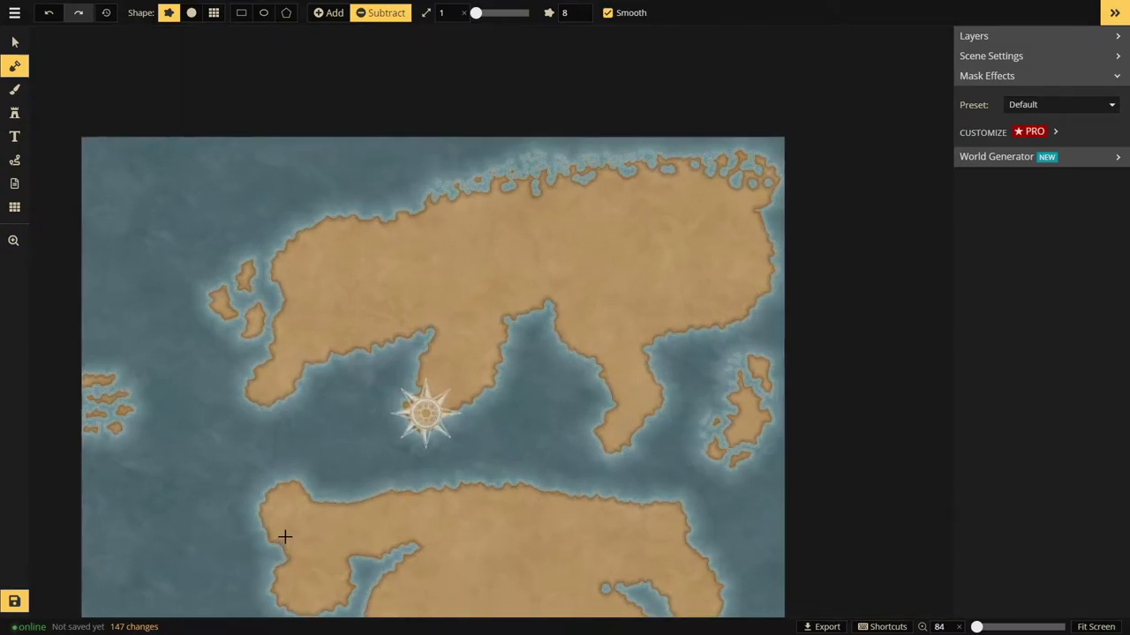
scroll(265, 532, "down", 1)
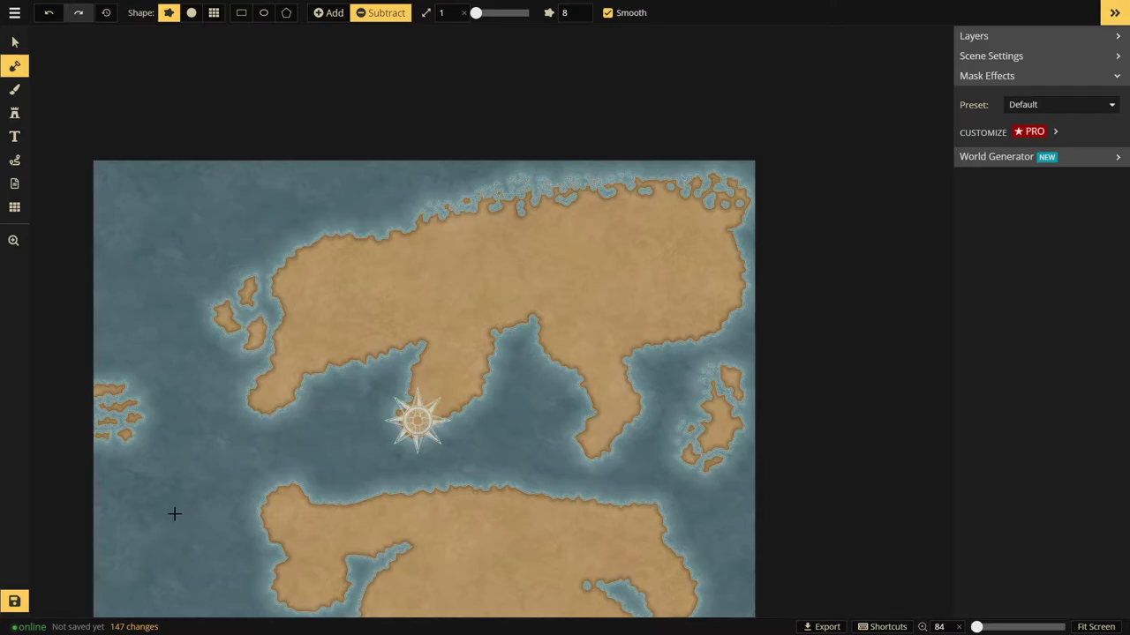
scroll(175, 524, "down", 2)
scroll(201, 545, "down", 1)
scroll(209, 597, "down", 1)
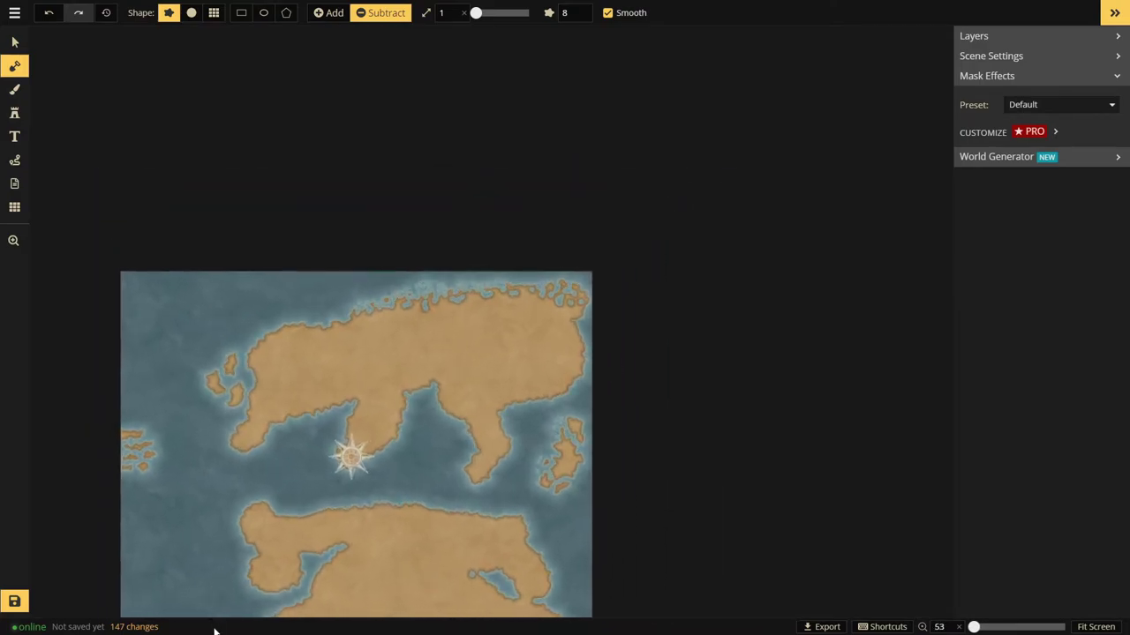
scroll(258, 309, "down", 1)
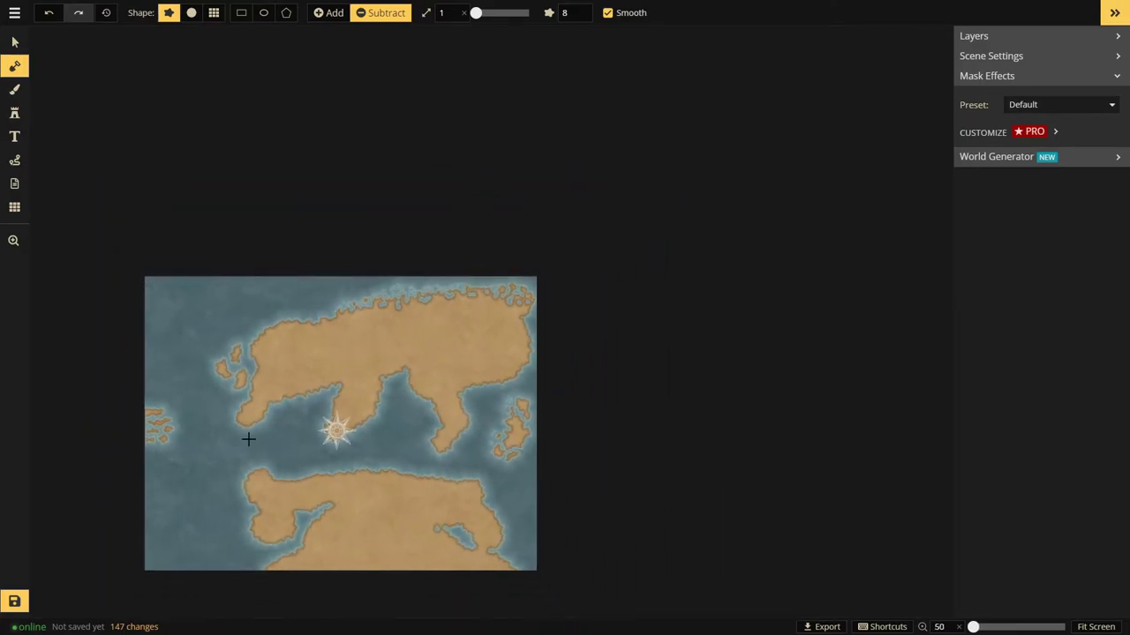
scroll(252, 542, "down", 1)
scroll(254, 541, "up", 5)
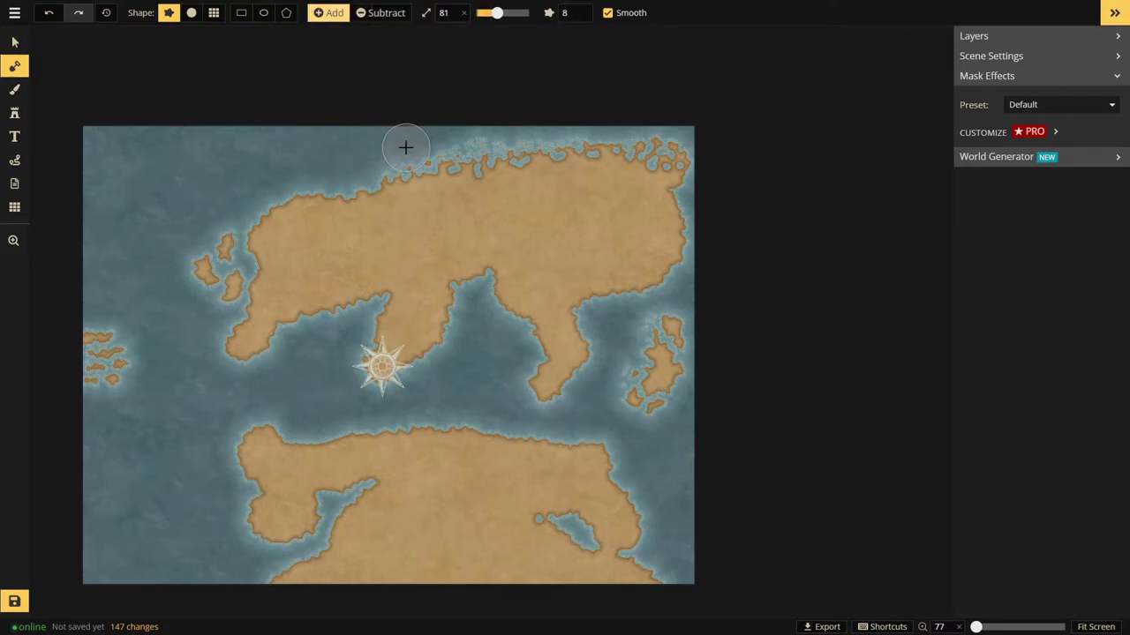
- Paint a new island off the northern continent's northwest coast
scroll(405, 147, "down", 6)
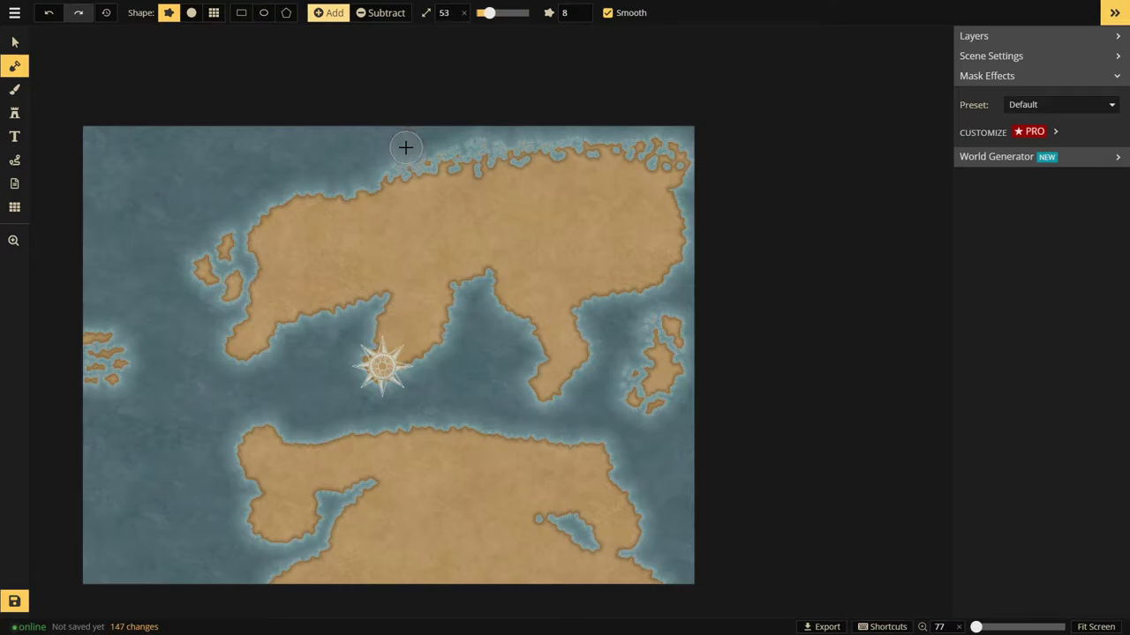
scroll(406, 148, "down", 2)
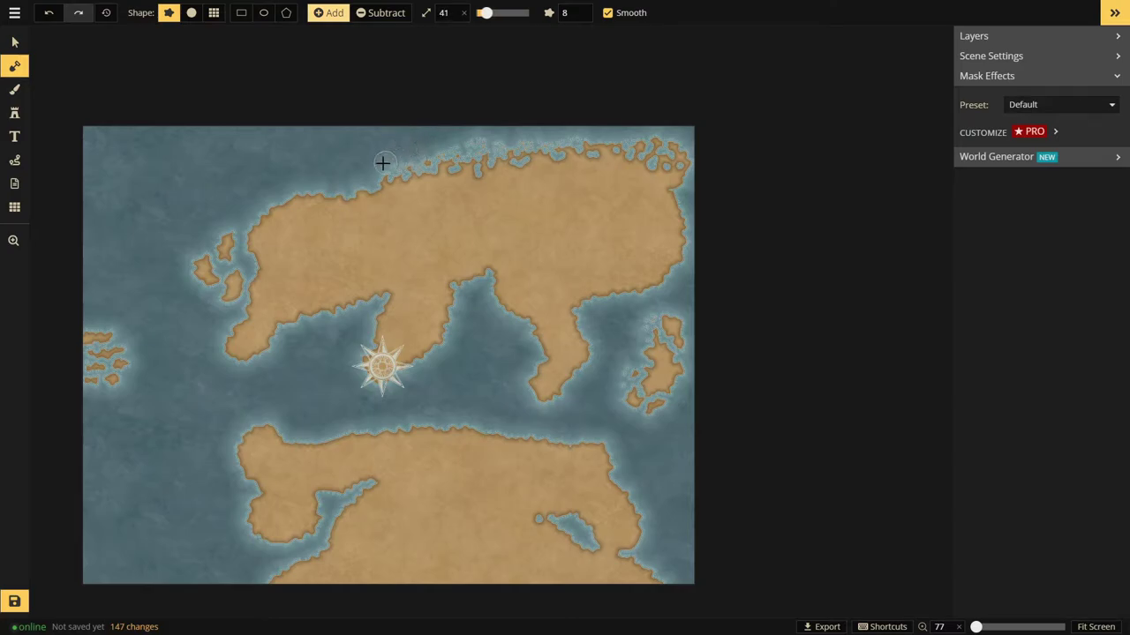
left_click_drag(374, 142, 361, 188)
left_click(420, 131)
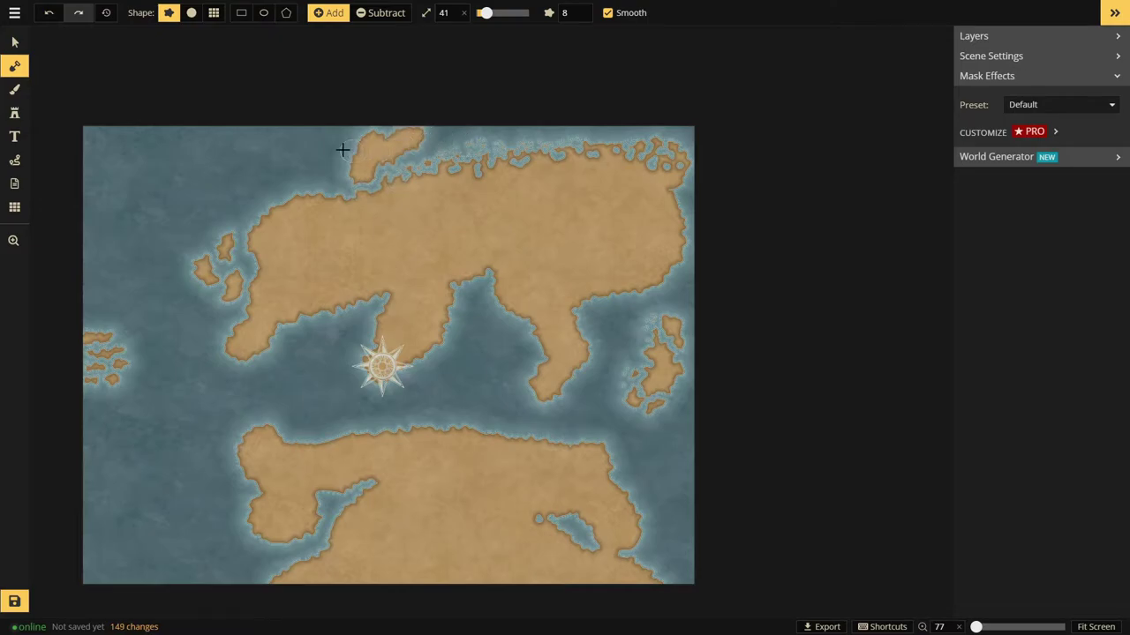
left_click_drag(361, 141, 310, 156)
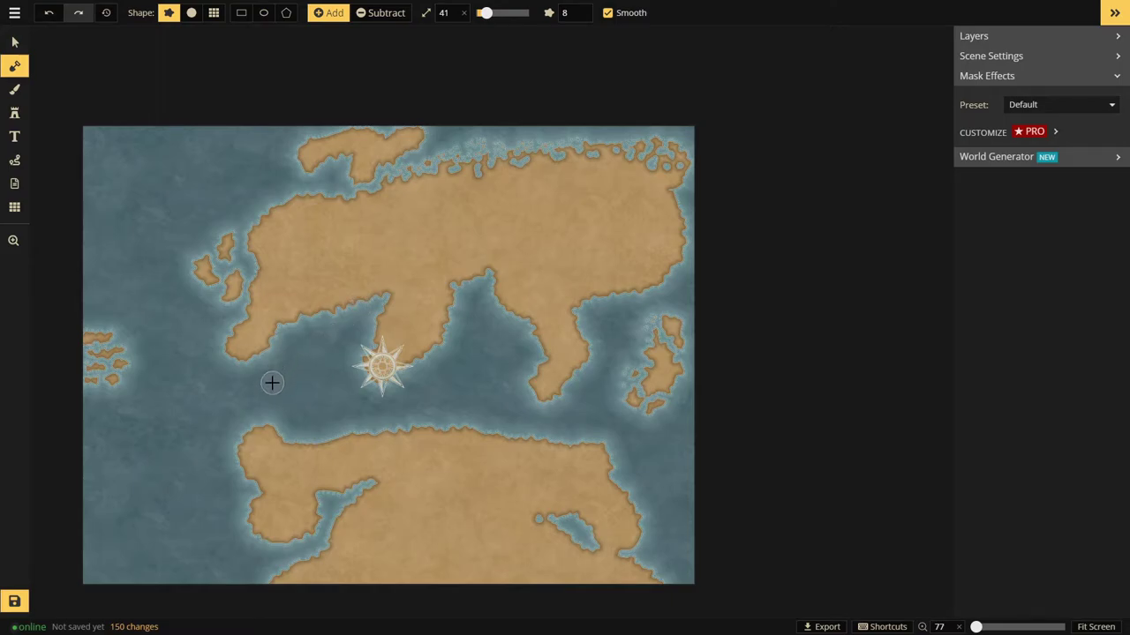
- Add a bit of land on the bay coast, then notch it with the size-1 Subtract brush
mouse_move(259, 366)
left_mouse_down()
mouse_move(287, 318)
mouse_move(272, 374)
left_mouse_up()
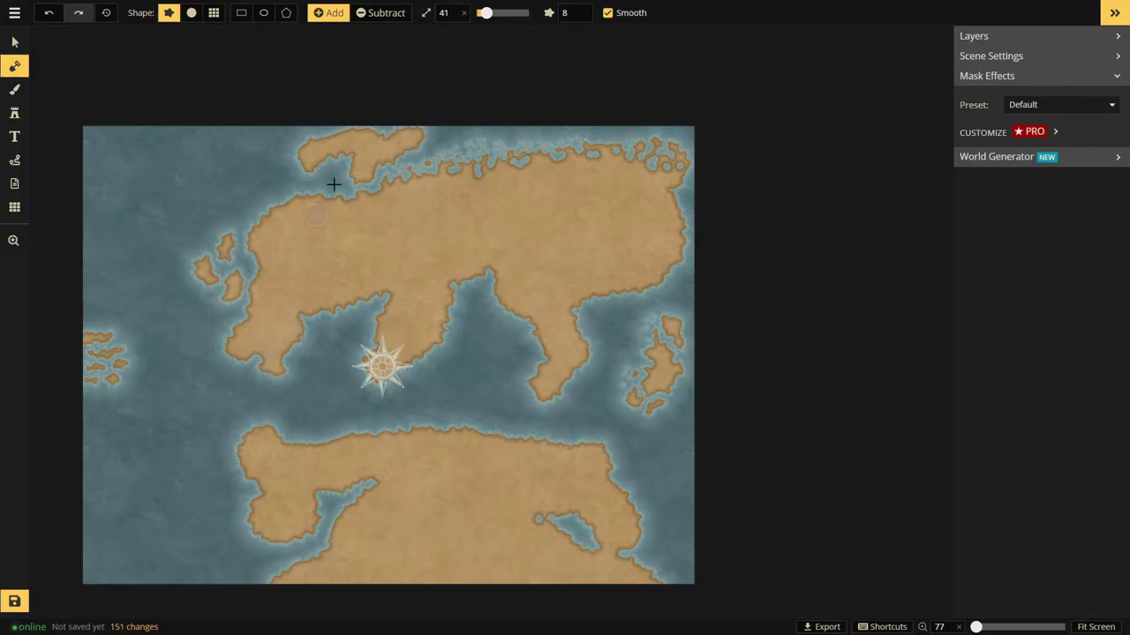
left_click(387, 13)
mouse_move(429, 329)
left_mouse_down()
mouse_move(397, 304)
mouse_move(367, 340)
mouse_move(428, 328)
mouse_move(404, 328)
mouse_move(386, 305)
mouse_move(396, 294)
left_mouse_up()
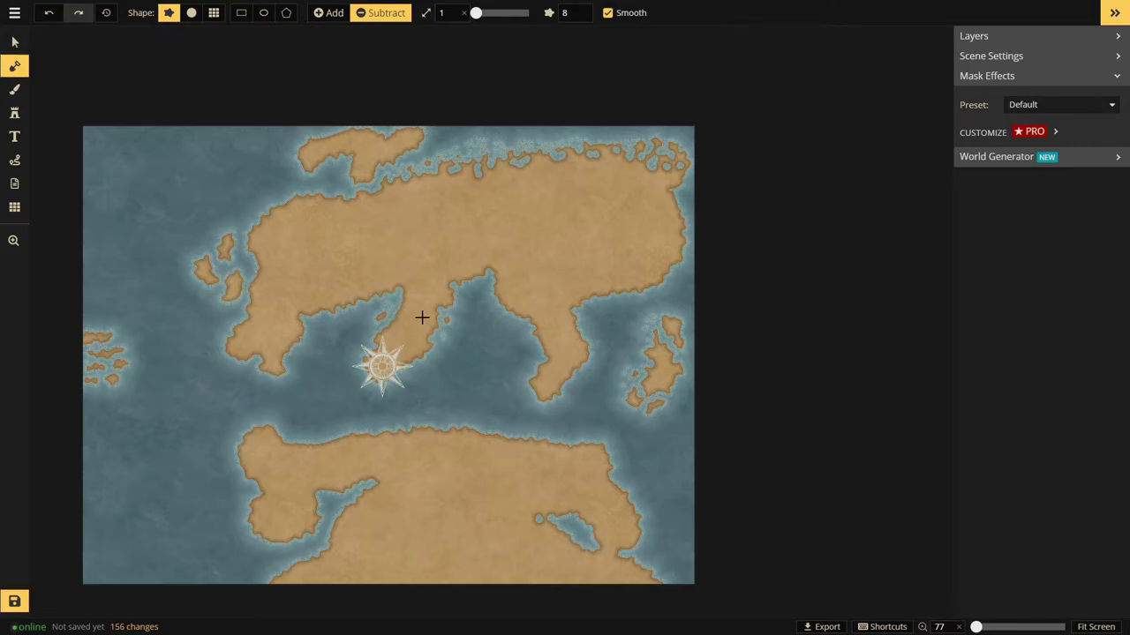
- Trim the peninsula tip, then paint at size 41 until it joins the southern continent
left_click_drag(423, 342, 409, 356)
left_click(429, 342)
left_click(336, 14)
left_click_drag(570, 391, 577, 423)
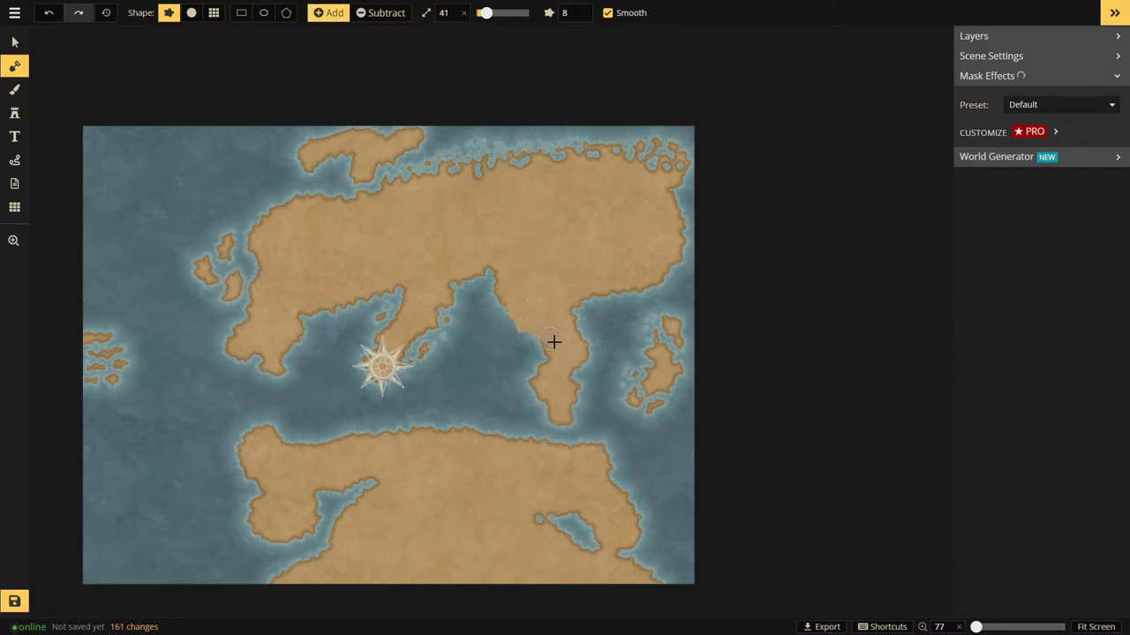
mouse_move(555, 344)
left_mouse_down()
mouse_move(573, 330)
mouse_move(594, 356)
mouse_move(577, 377)
left_mouse_up()
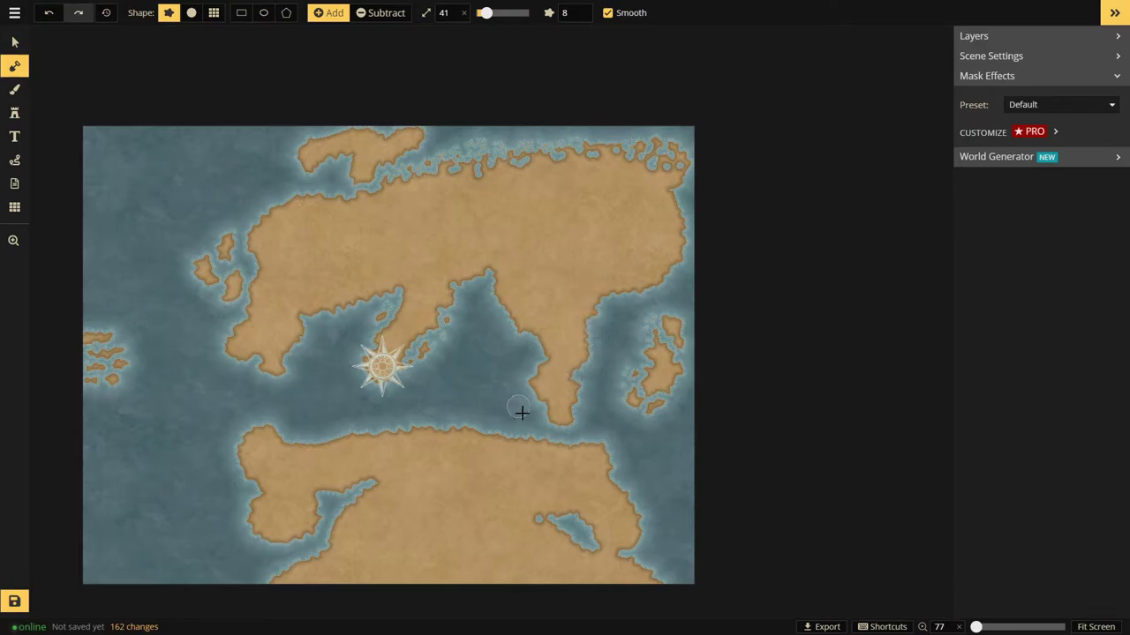
left_click(566, 426)
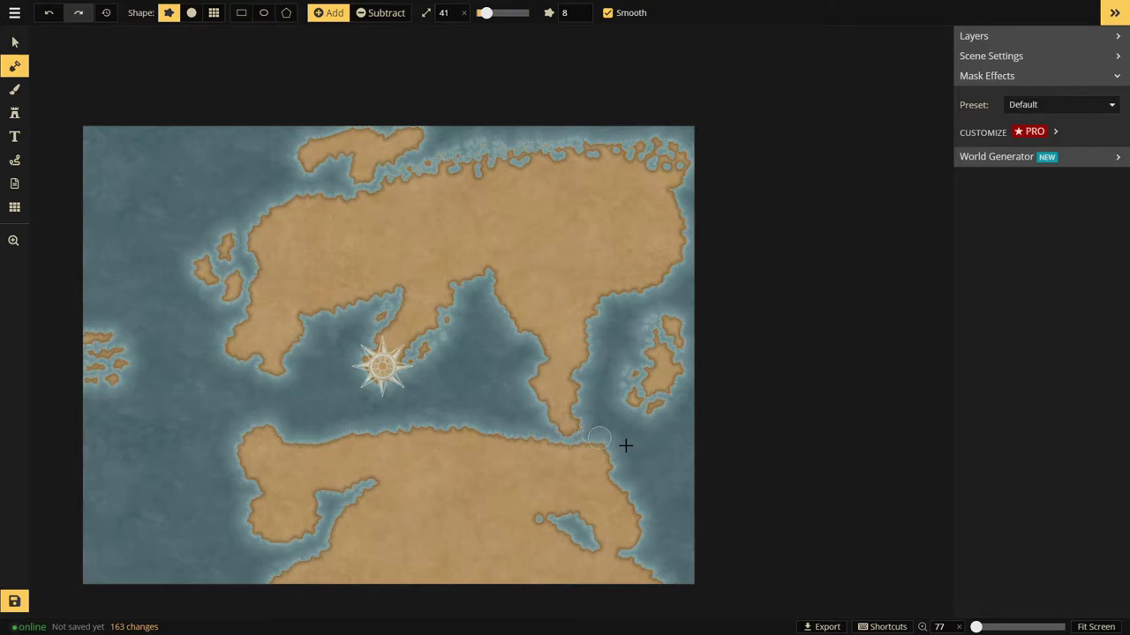
left_click(534, 446)
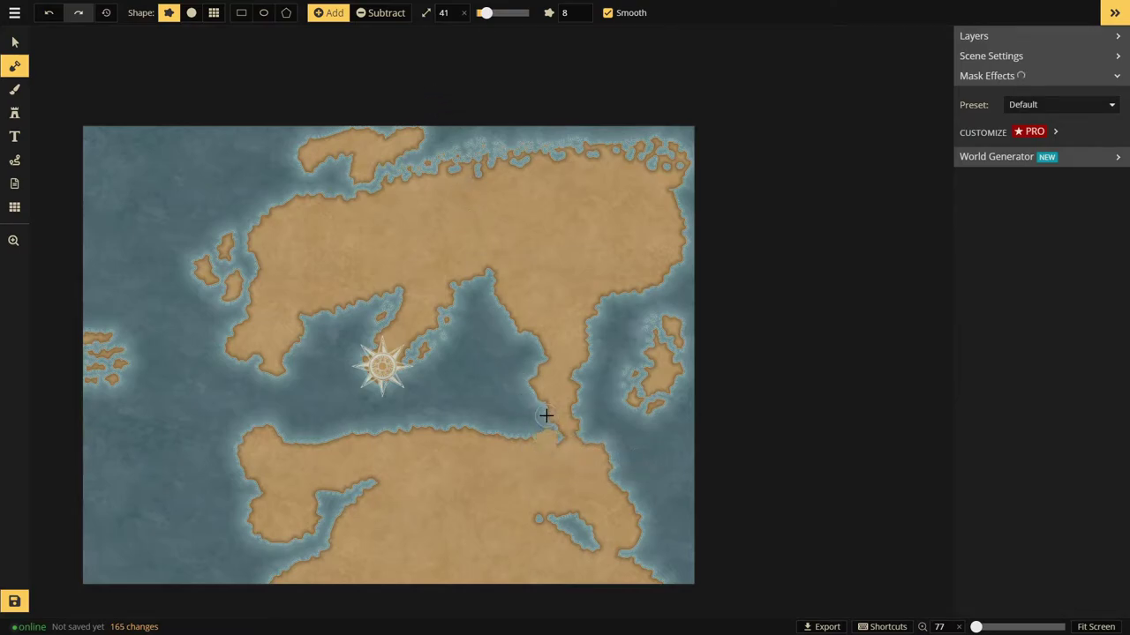
left_click(544, 416)
- Dot the join with tiny water specks using the size-1 Subtract brush
left_click_drag(484, 17, 475, 14)
left_click(380, 12)
left_click(547, 435)
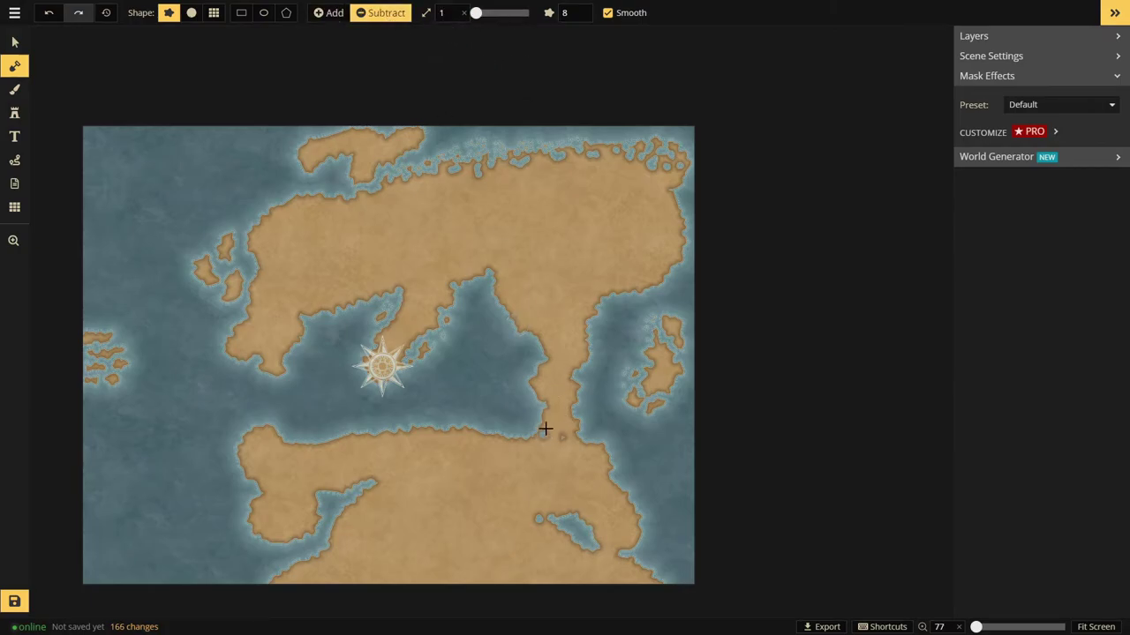
left_click(567, 438)
left_click(554, 429)
left_click(565, 431)
left_click(575, 422)
left_click(574, 430)
left_click_drag(538, 428, 551, 431)
- Carve small notches up the peninsula's west coast
left_click(541, 415)
scroll(542, 414, "up", 3)
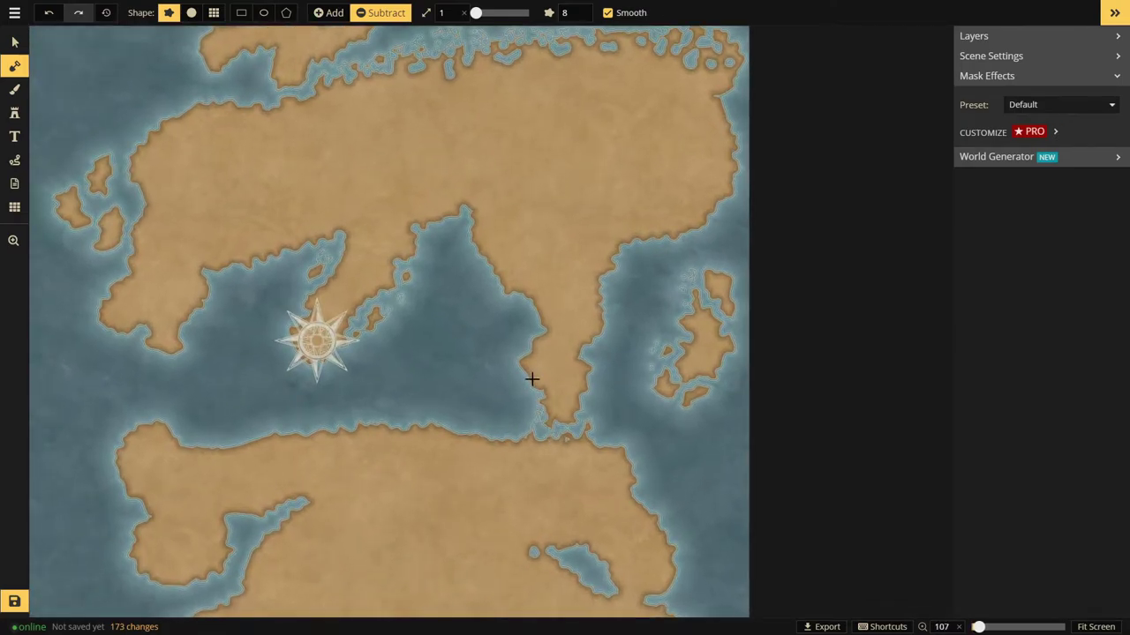
left_click_drag(532, 378, 529, 351)
left_click(530, 348)
left_click(534, 331)
left_click(517, 281)
- Notch and roughen the northern continent's northeast coast
left_click(643, 225)
left_click(678, 222)
left_click_drag(708, 173, 729, 208)
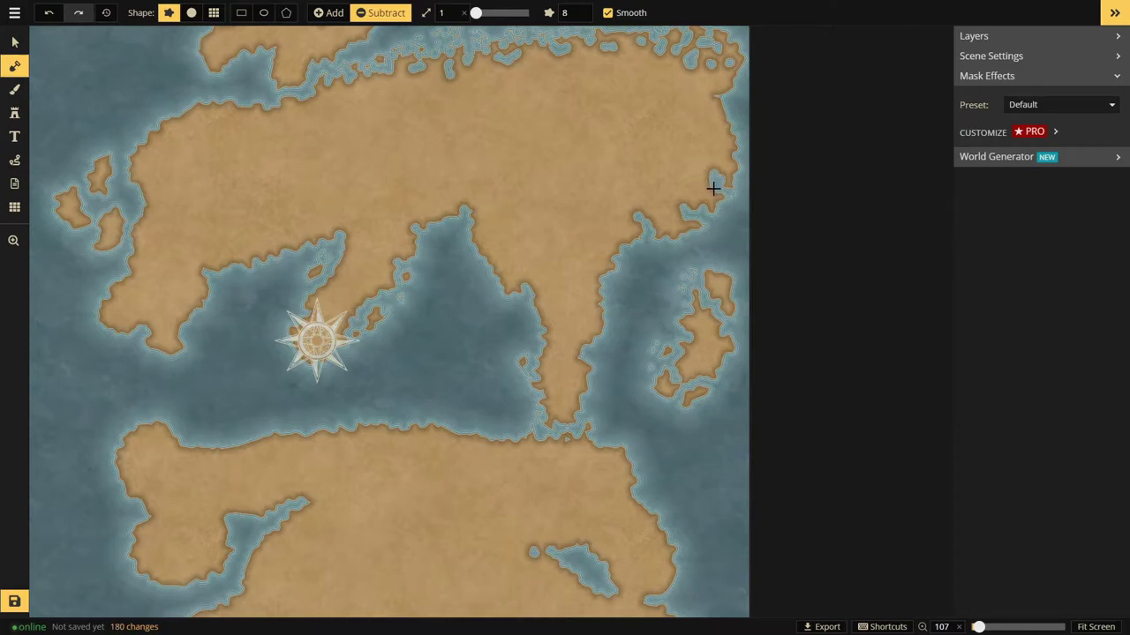
mouse_move(713, 188)
left_mouse_down()
mouse_move(744, 223)
mouse_move(756, 249)
mouse_move(714, 210)
mouse_move(741, 226)
left_mouse_up()
- Trim the eastern island's tips and edges and carve a water channel through it
mouse_move(716, 254)
left_mouse_down()
mouse_move(663, 310)
mouse_move(680, 332)
mouse_move(676, 364)
mouse_move(706, 280)
left_mouse_up()
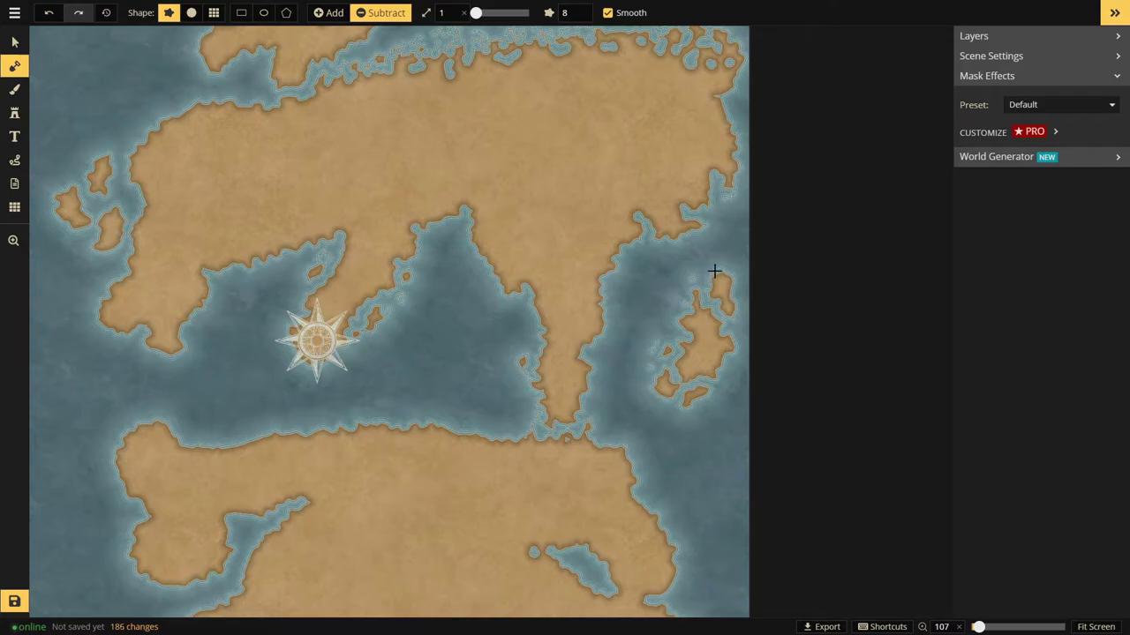
left_click_drag(716, 273, 743, 297)
mouse_move(693, 397)
left_mouse_down()
mouse_move(717, 370)
mouse_move(746, 382)
left_mouse_up()
mouse_move(686, 331)
left_mouse_down()
mouse_move(669, 356)
mouse_move(678, 388)
mouse_move(681, 379)
mouse_move(670, 395)
mouse_move(652, 384)
mouse_move(663, 423)
left_mouse_up()
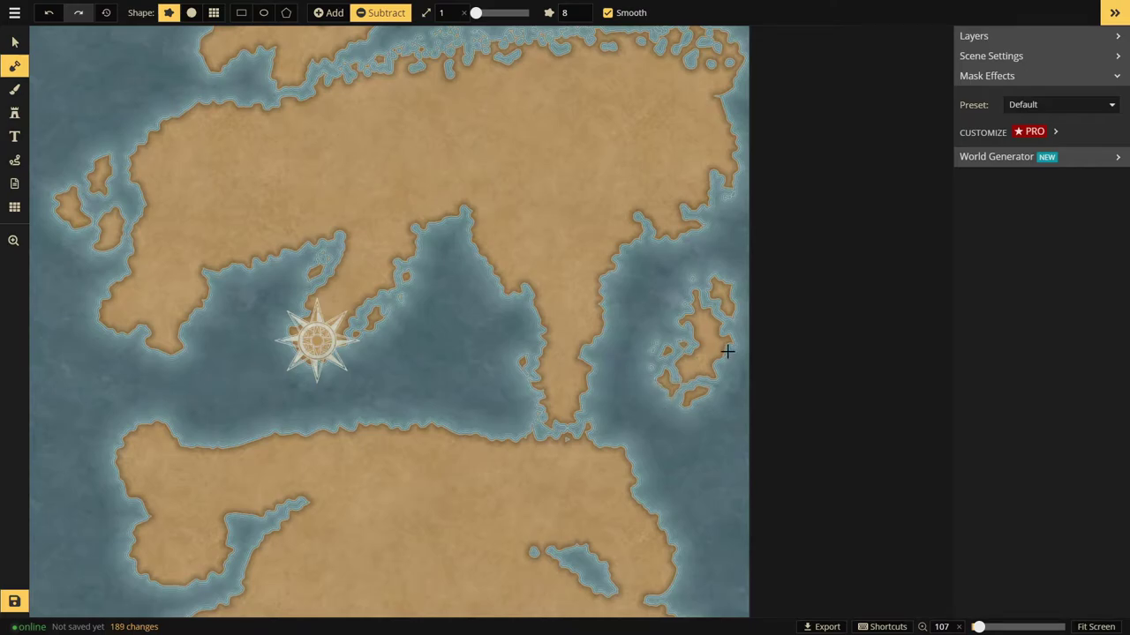
mouse_move(727, 351)
left_mouse_down()
mouse_move(731, 413)
mouse_move(718, 375)
mouse_move(738, 412)
left_mouse_up()
left_click_drag(709, 373, 745, 393)
mouse_move(727, 354)
left_mouse_down()
mouse_move(738, 306)
mouse_move(755, 329)
left_mouse_up()
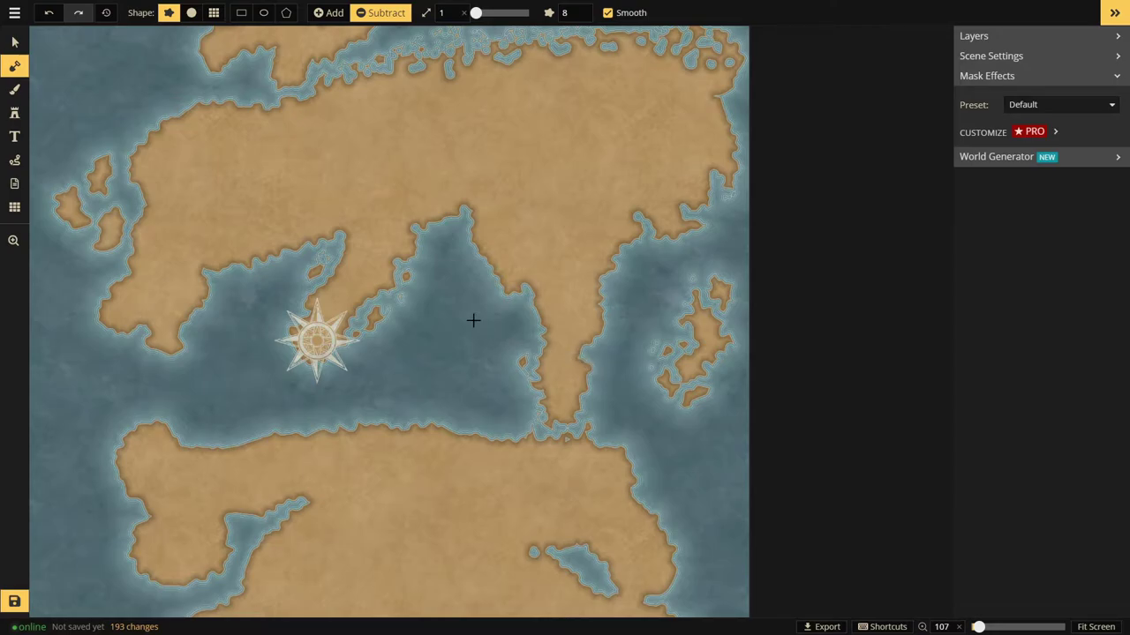
- Paint a thin land strip into the central bay at size 41, then carve its coast at size 1
left_click(325, 12)
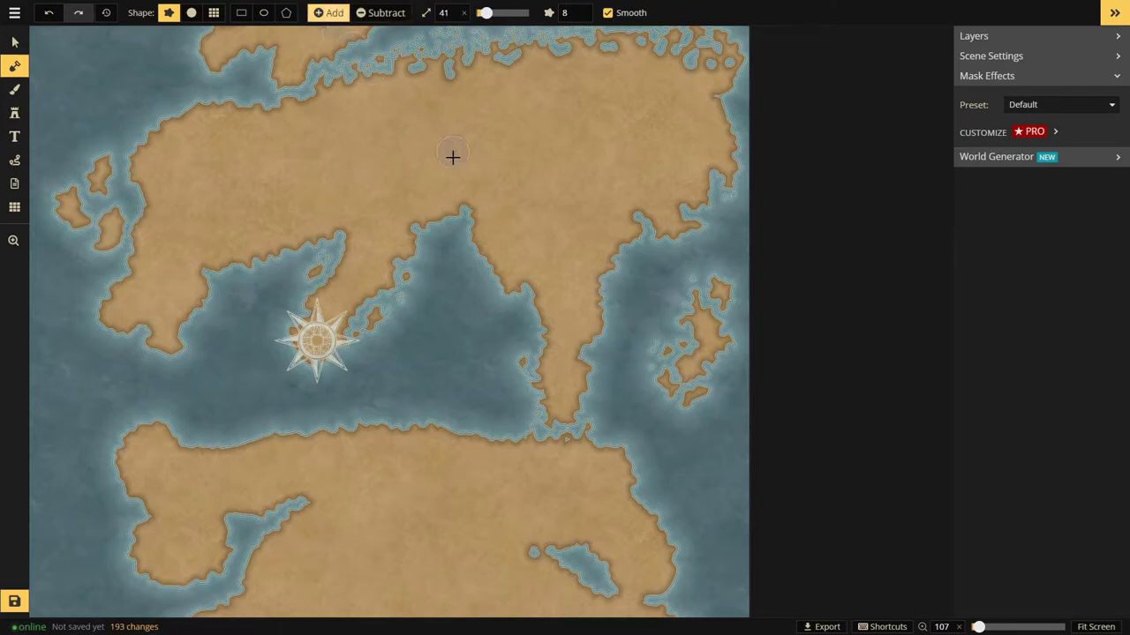
mouse_move(454, 247)
left_mouse_down()
mouse_move(459, 336)
mouse_move(453, 282)
mouse_move(461, 254)
mouse_move(479, 259)
mouse_move(444, 298)
mouse_move(444, 226)
mouse_move(462, 239)
mouse_move(447, 263)
mouse_move(462, 277)
mouse_move(464, 267)
mouse_move(474, 300)
mouse_move(464, 293)
mouse_move(456, 326)
mouse_move(444, 309)
mouse_move(447, 361)
left_mouse_up()
left_click(386, 12)
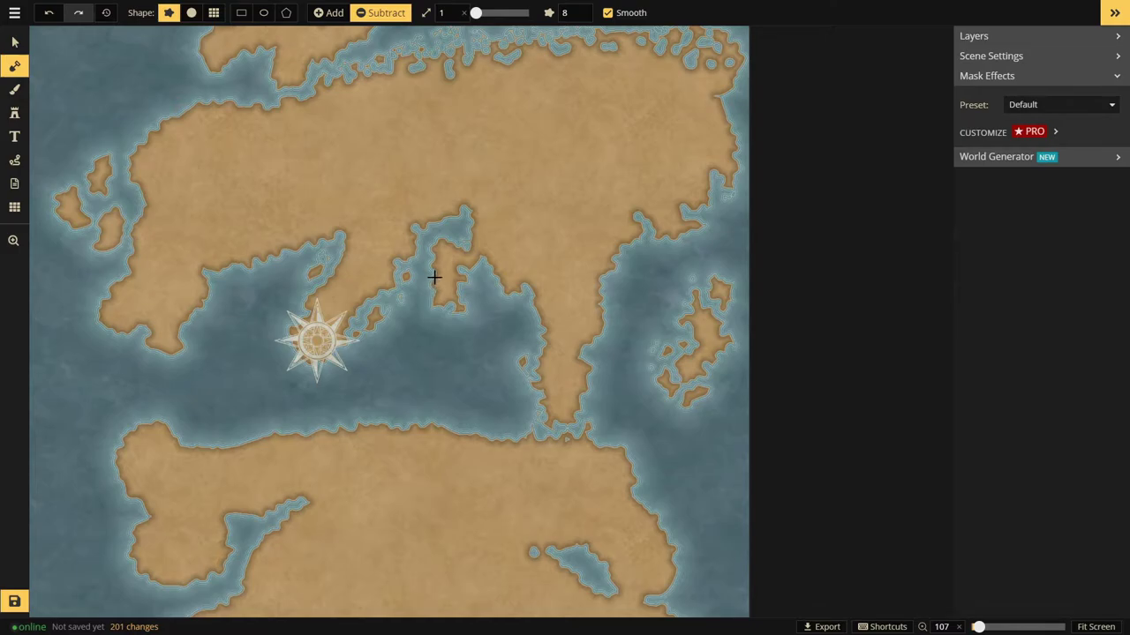
mouse_move(452, 283)
left_mouse_down()
mouse_move(432, 295)
mouse_move(426, 336)
left_mouse_up()
left_click(441, 253)
left_click(439, 255)
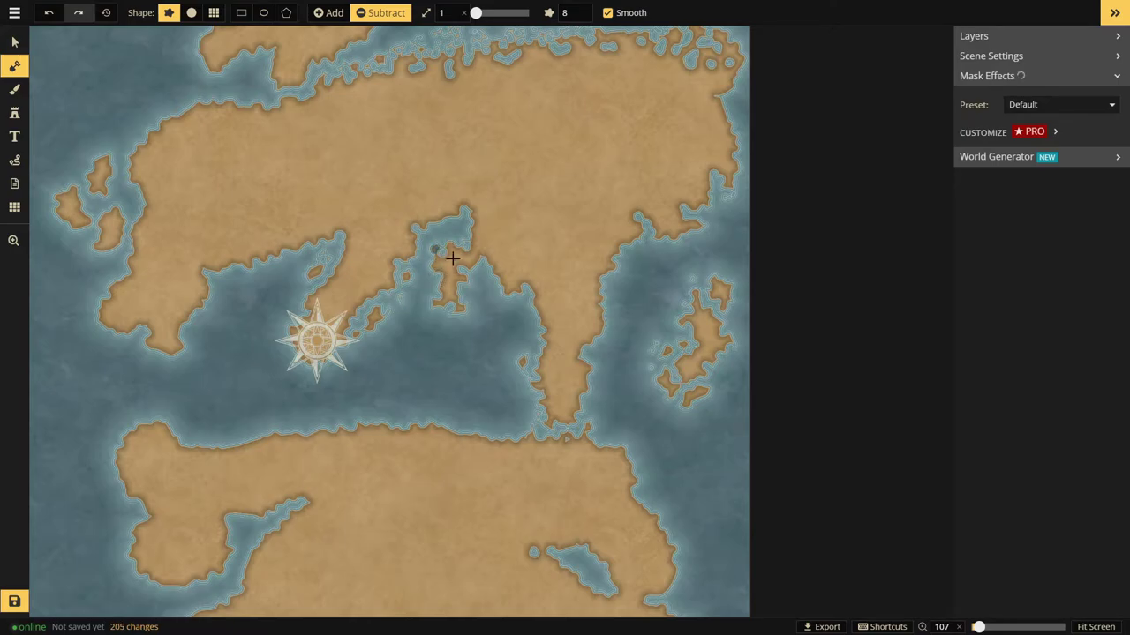
mouse_move(453, 262)
left_mouse_down()
mouse_move(453, 291)
mouse_move(438, 263)
mouse_move(422, 296)
left_mouse_up()
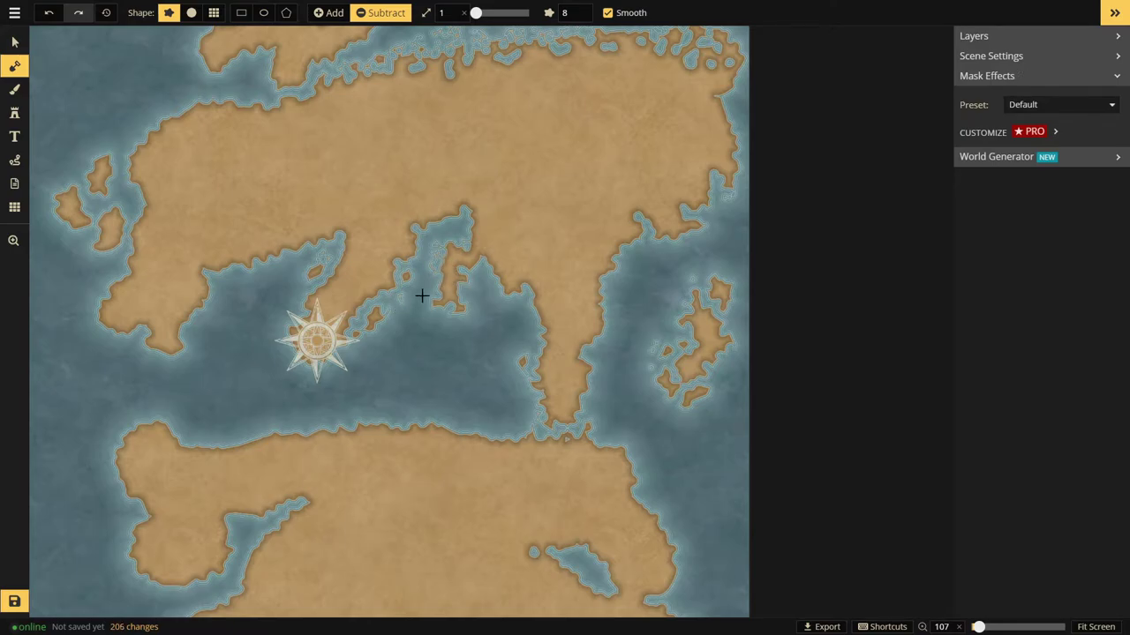
- Paint a small island east of the compass rose and carve channels and notches into it
left_click(331, 14)
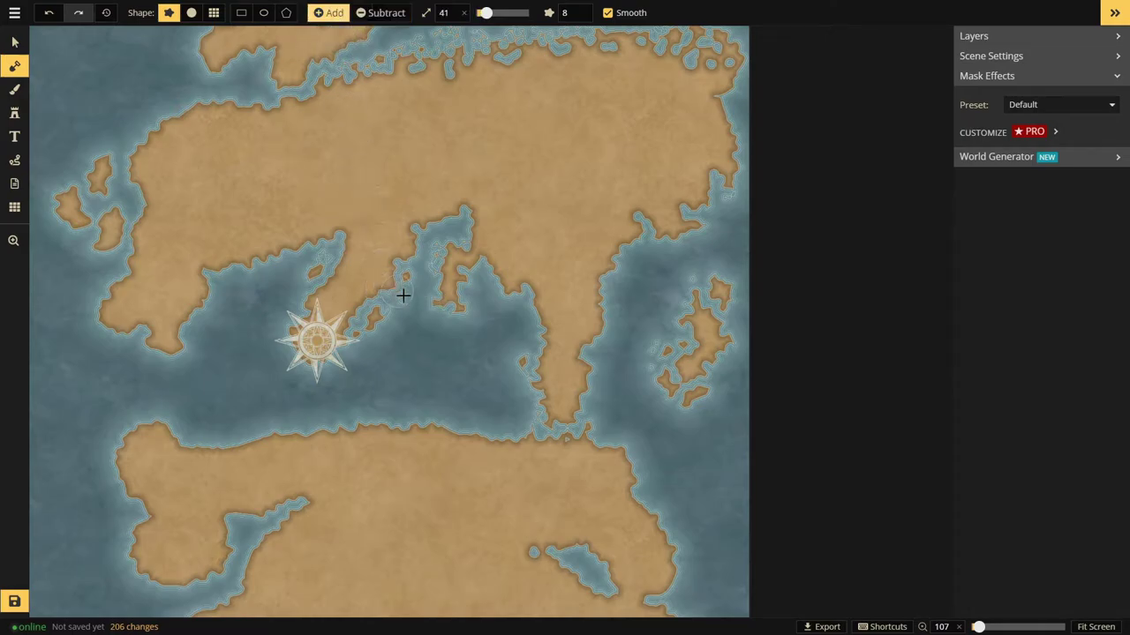
left_click_drag(406, 335, 451, 376)
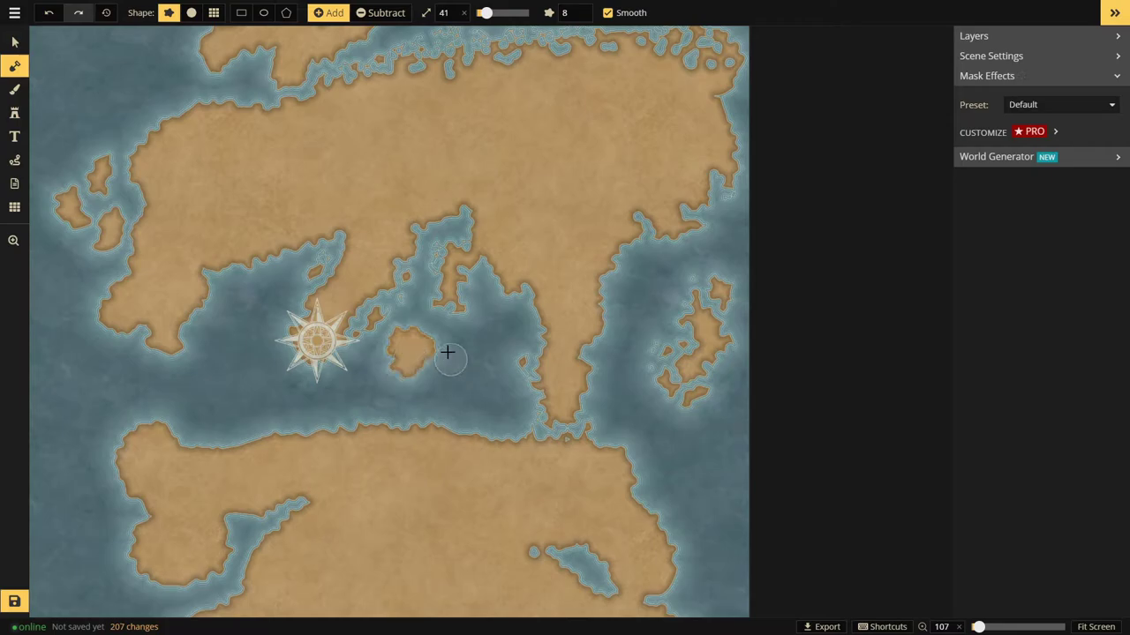
left_click(381, 12)
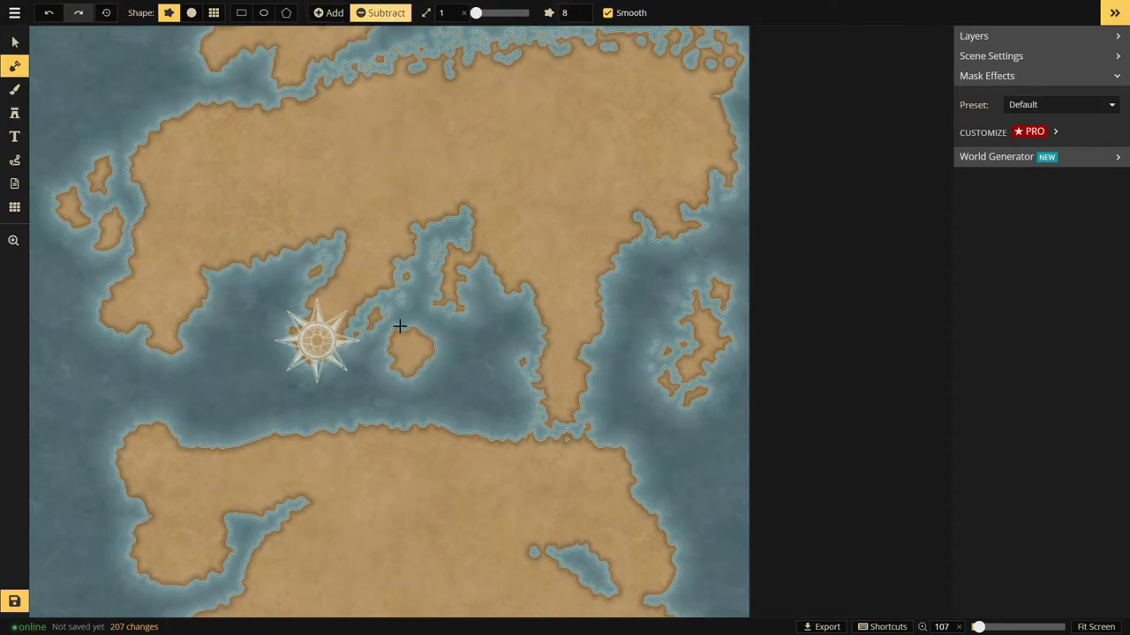
mouse_move(399, 326)
left_mouse_down()
mouse_move(392, 360)
mouse_move(415, 363)
mouse_move(430, 386)
mouse_move(400, 370)
mouse_move(437, 372)
mouse_move(414, 354)
mouse_move(445, 365)
mouse_move(384, 380)
mouse_move(442, 356)
left_mouse_up()
left_click(334, 12)
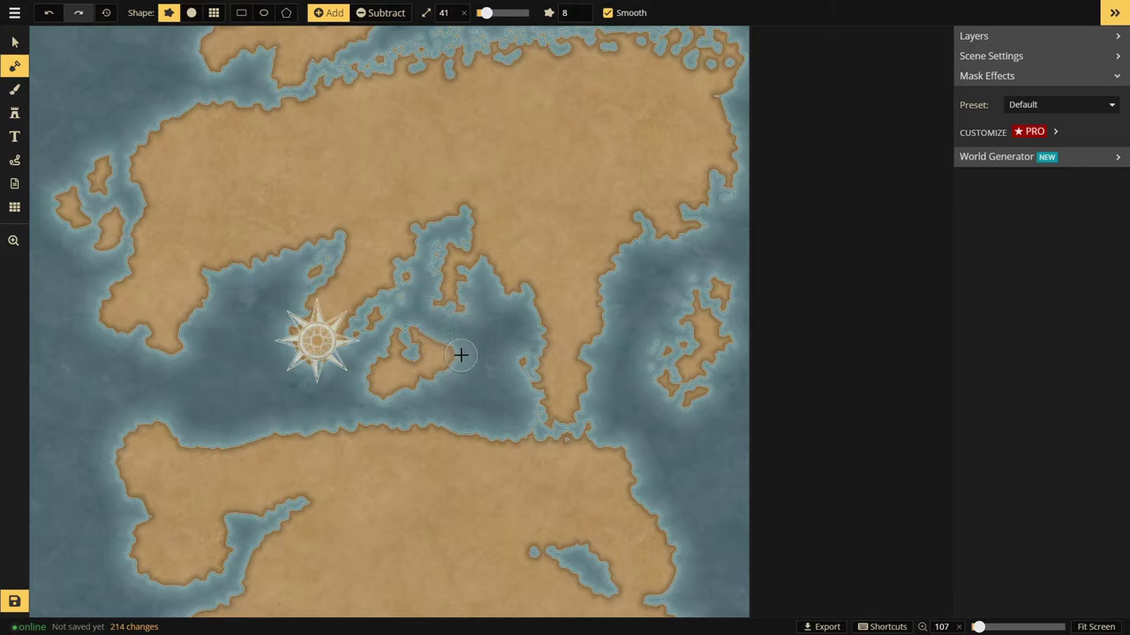
left_click(385, 12)
left_click(396, 355)
mouse_move(389, 374)
left_mouse_down()
mouse_move(387, 402)
mouse_move(384, 387)
mouse_move(431, 430)
mouse_move(425, 374)
mouse_move(436, 350)
mouse_move(427, 341)
mouse_move(405, 378)
mouse_move(367, 357)
mouse_move(387, 369)
mouse_move(406, 363)
mouse_move(391, 368)
mouse_move(383, 330)
left_mouse_up()
- Carve the central islands into smaller islets with the size-1 Subtract brush, trimming tips and specks
scroll(428, 341, "up", 4)
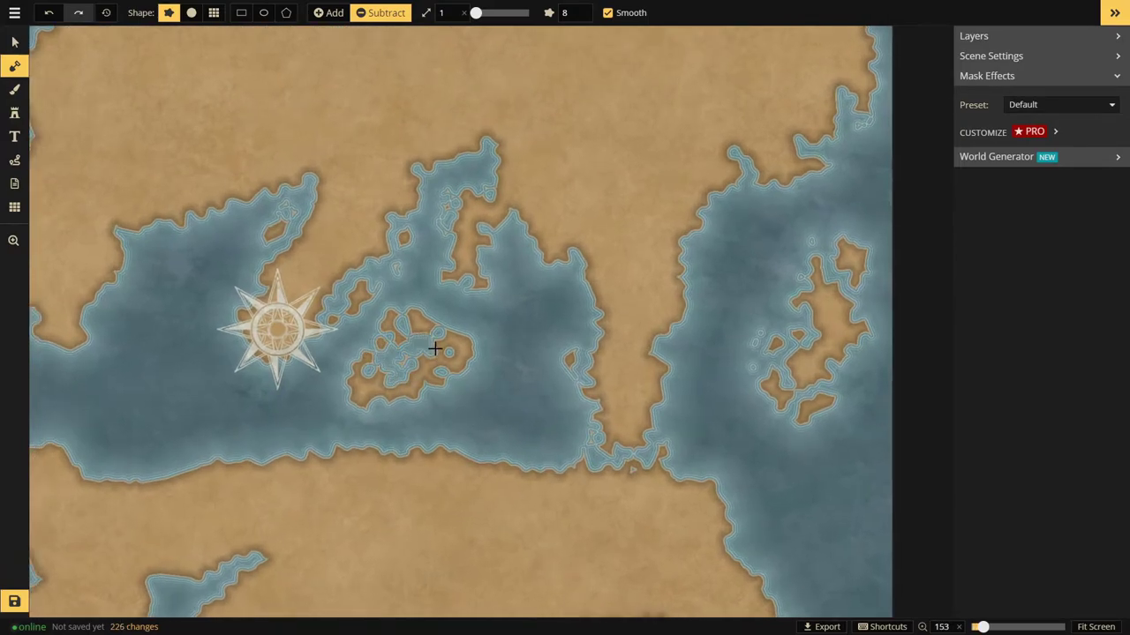
mouse_move(429, 326)
left_mouse_down()
mouse_move(438, 340)
mouse_move(451, 333)
mouse_move(416, 305)
mouse_move(437, 324)
left_mouse_up()
mouse_move(462, 362)
left_mouse_down()
mouse_move(443, 340)
mouse_move(443, 366)
mouse_move(447, 350)
mouse_move(428, 379)
mouse_move(414, 373)
mouse_move(414, 396)
mouse_move(376, 391)
left_mouse_up()
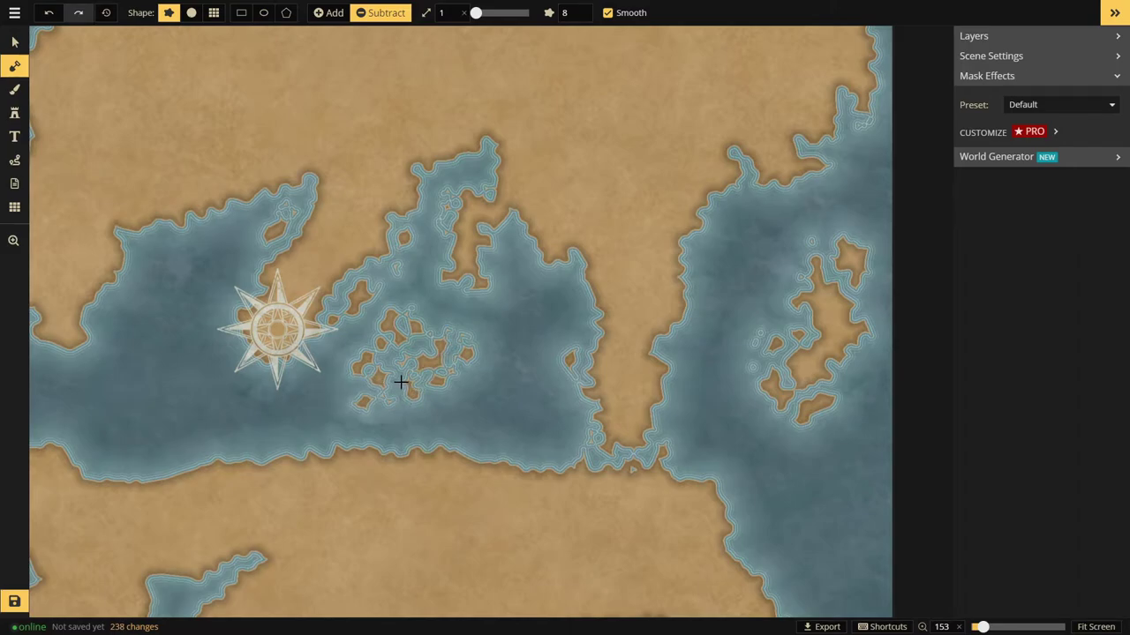
left_click_drag(370, 340, 411, 388)
mouse_move(425, 329)
left_mouse_down()
mouse_move(411, 371)
mouse_move(395, 340)
left_mouse_up()
mouse_move(391, 368)
left_mouse_down()
mouse_move(362, 363)
mouse_move(369, 375)
left_mouse_up()
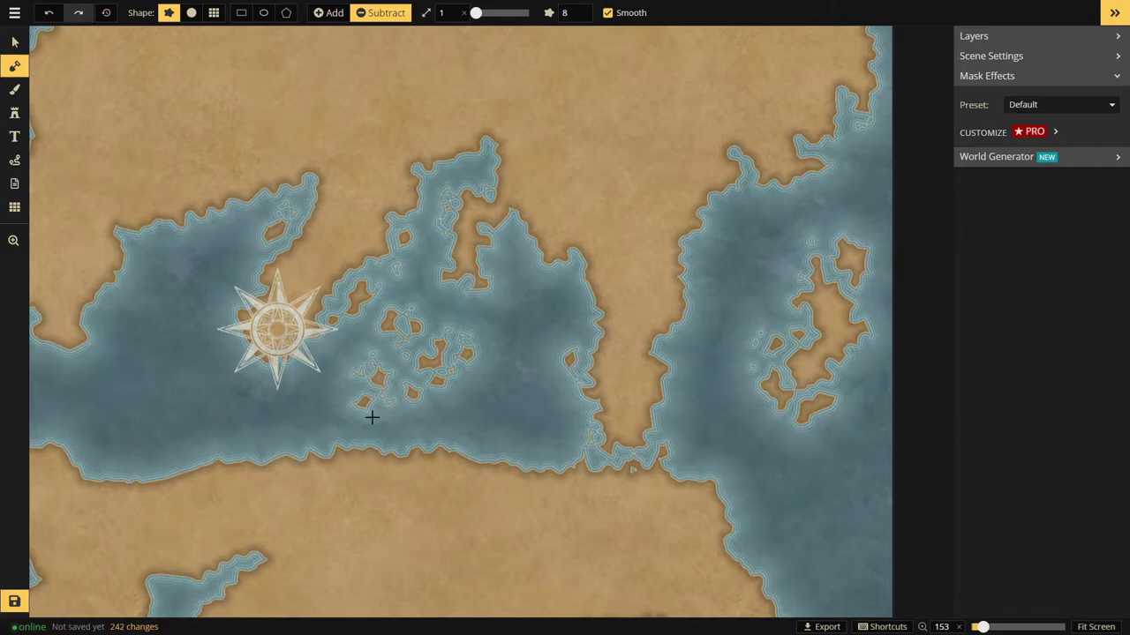
left_click(421, 365)
mouse_move(391, 328)
left_mouse_down()
mouse_move(377, 340)
mouse_move(391, 310)
mouse_move(381, 323)
left_mouse_up()
scroll(419, 348, "down", 2)
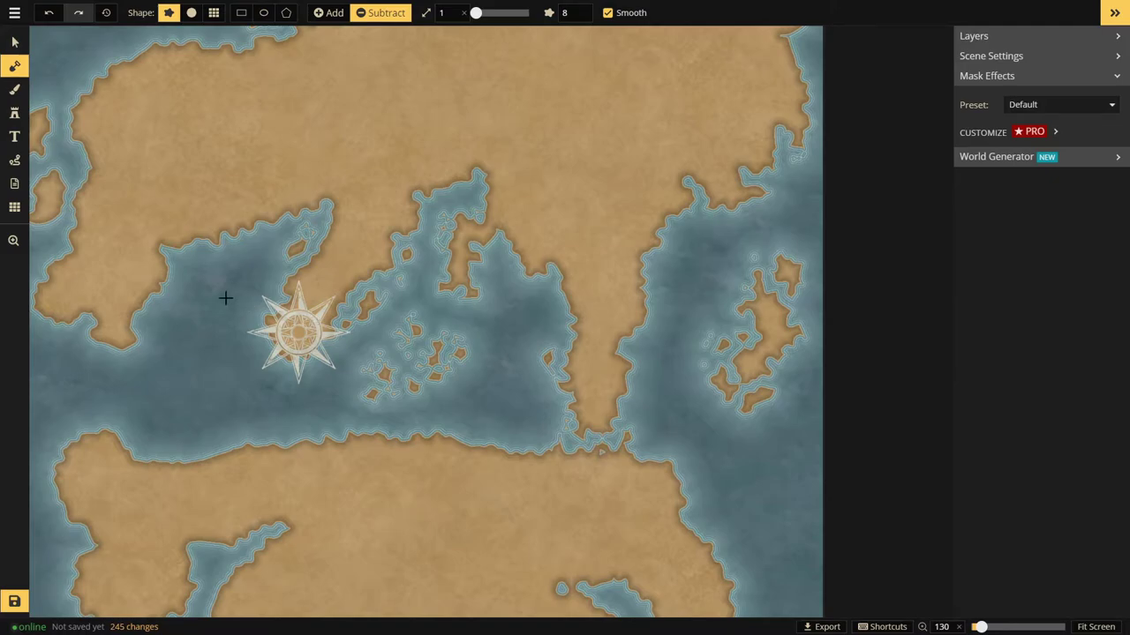
- Switch the brush to Add at size 41 and dab land onto the peninsula coast
scroll(225, 299, "down", 1)
scroll(459, 350, "down", 5)
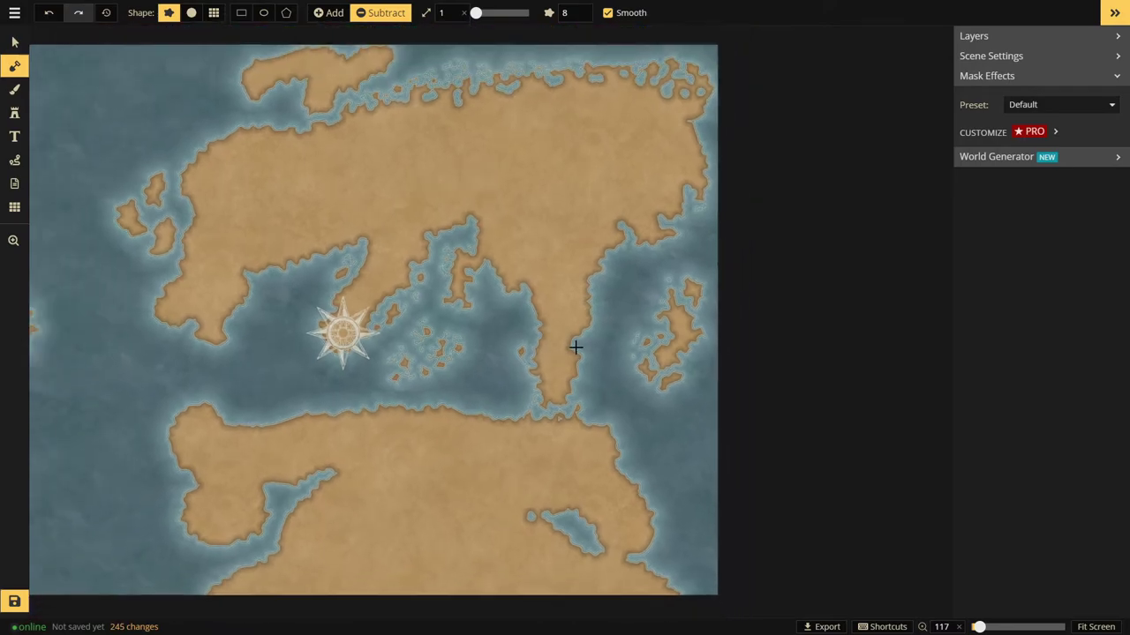
scroll(212, 326, "up", 2)
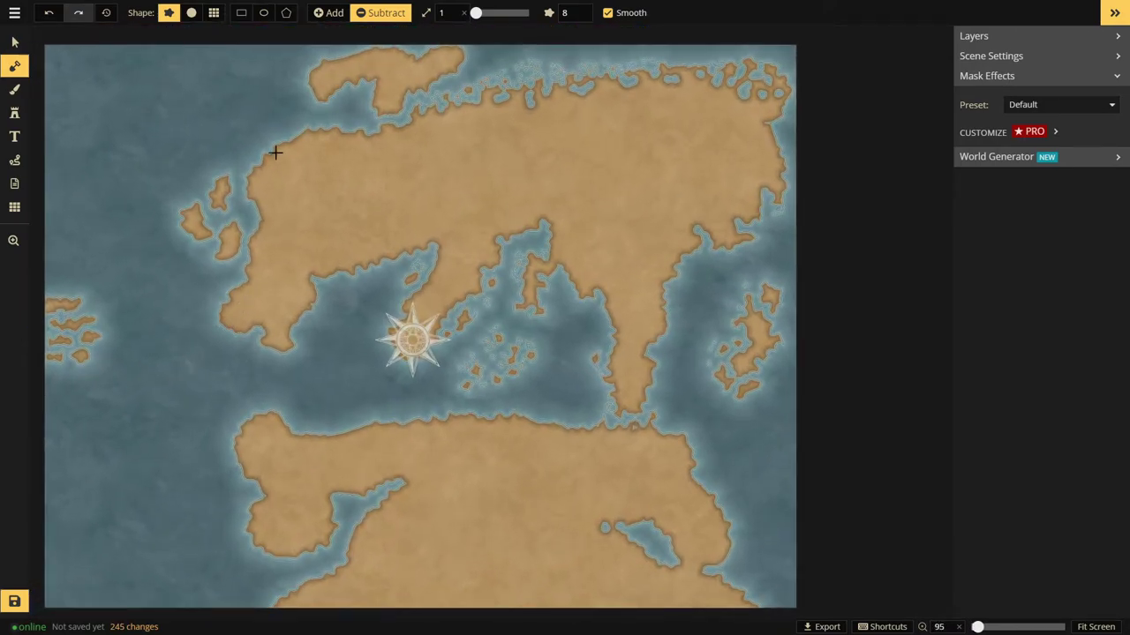
left_click(328, 12)
left_click(236, 348)
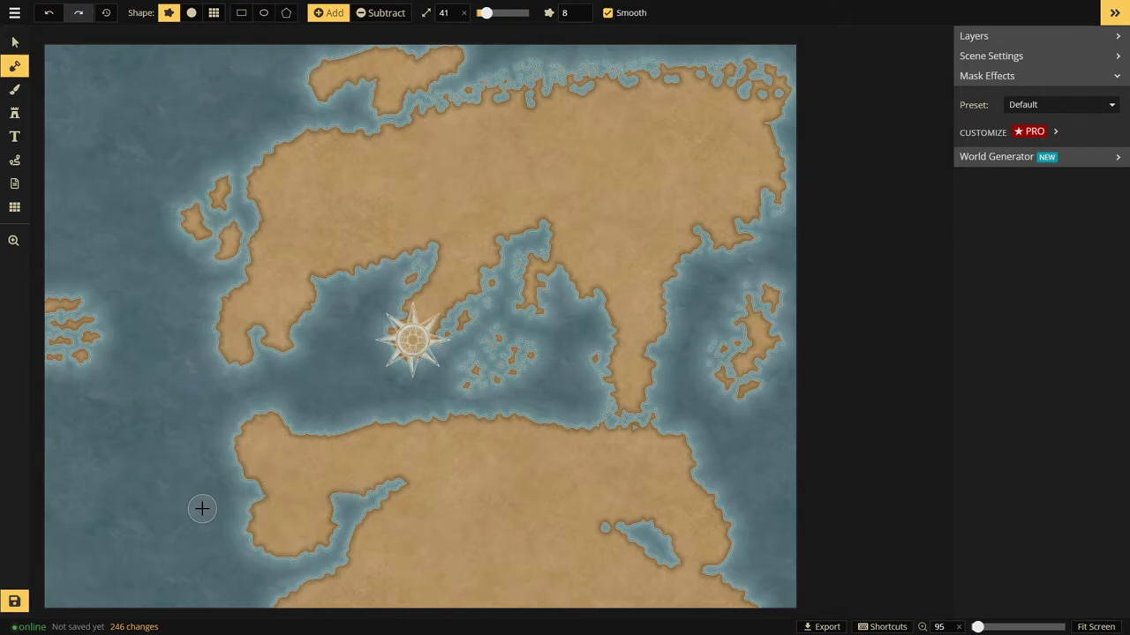
scroll(183, 498, "down", 1)
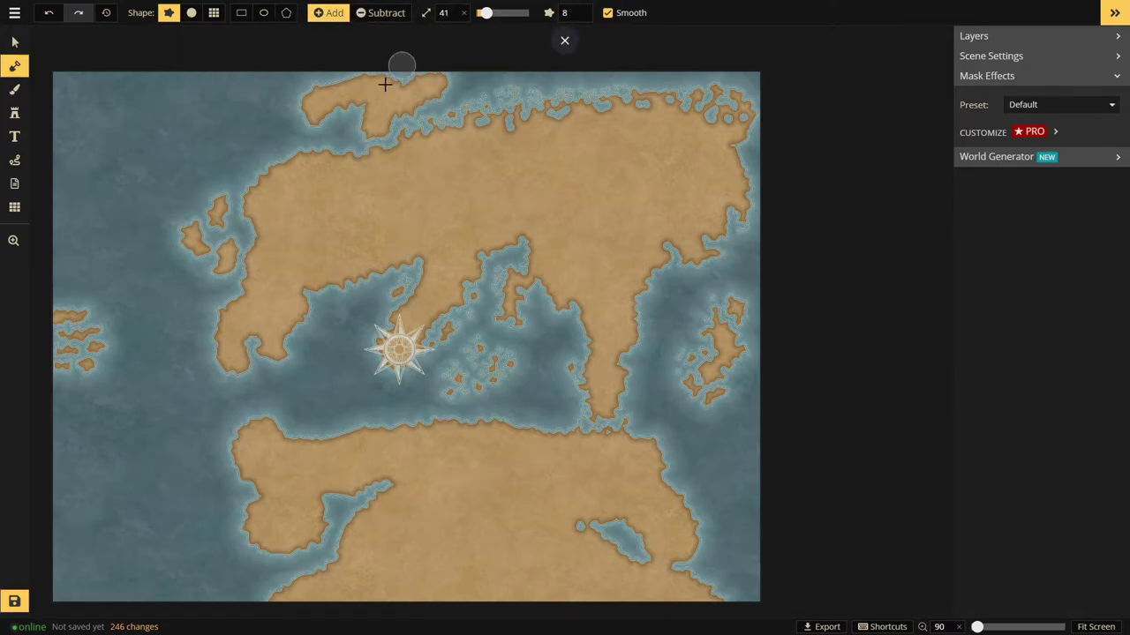
- Enlarge the Add brush and build out the southern continent's coasts, filling its inlet and lake
key("bracketright")
key("bracketright")
key("bracketright")
key("bracketright")
key("bracketright")
key("bracketright")
key("bracketright")
key("bracketright")
left_click_drag(265, 477, 190, 560)
mouse_move(247, 481)
left_mouse_down()
mouse_move(170, 496)
mouse_move(211, 525)
mouse_move(209, 545)
mouse_move(204, 512)
mouse_move(182, 530)
left_mouse_up()
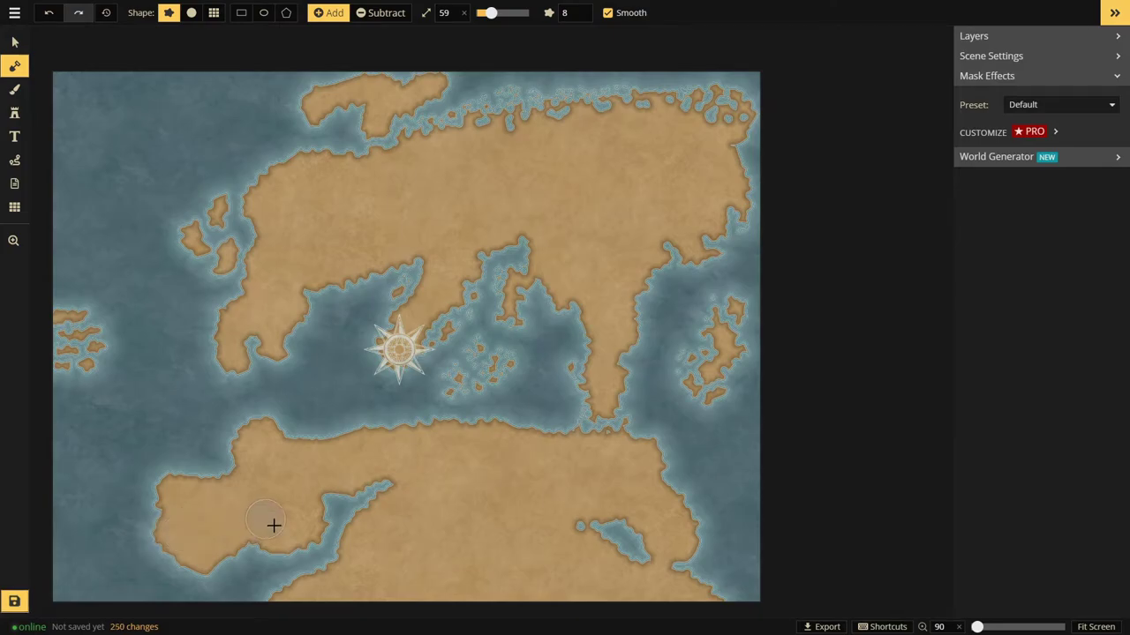
mouse_move(277, 529)
left_mouse_down()
mouse_move(363, 523)
mouse_move(370, 557)
left_mouse_up()
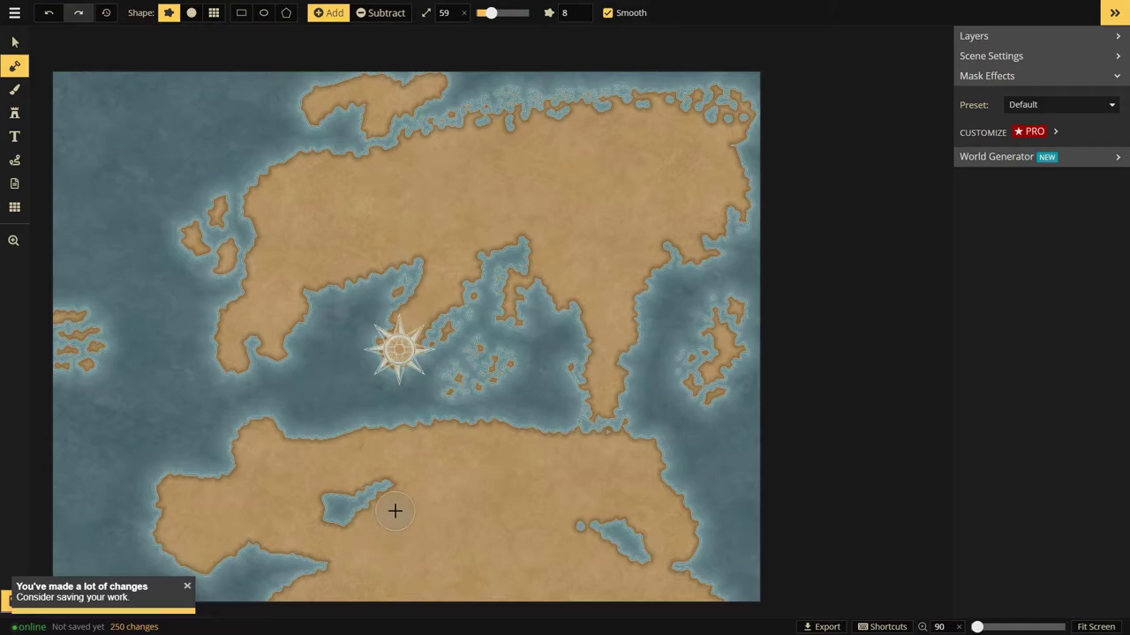
left_click_drag(335, 524, 397, 499)
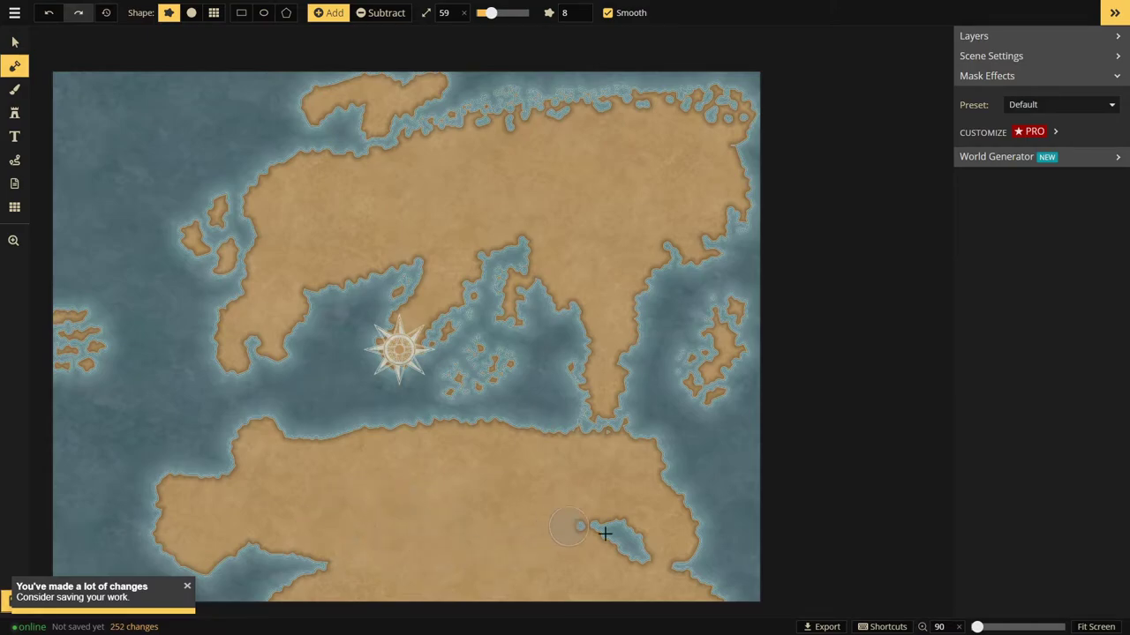
left_click_drag(609, 532, 633, 577)
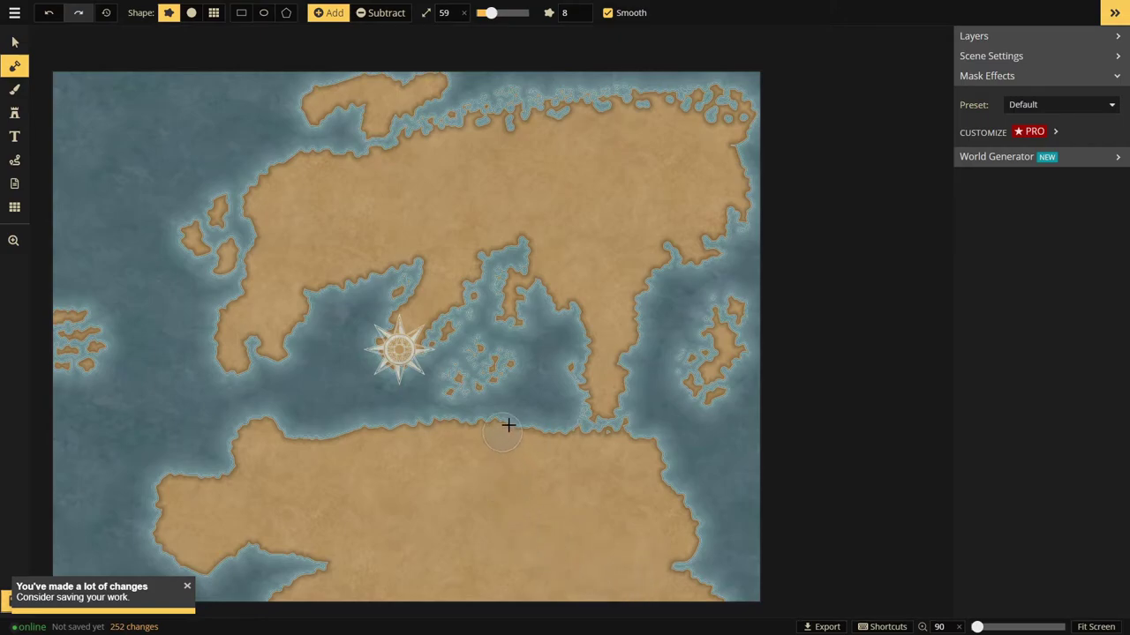
mouse_move(512, 424)
left_mouse_down()
mouse_move(371, 423)
mouse_move(321, 407)
left_mouse_up()
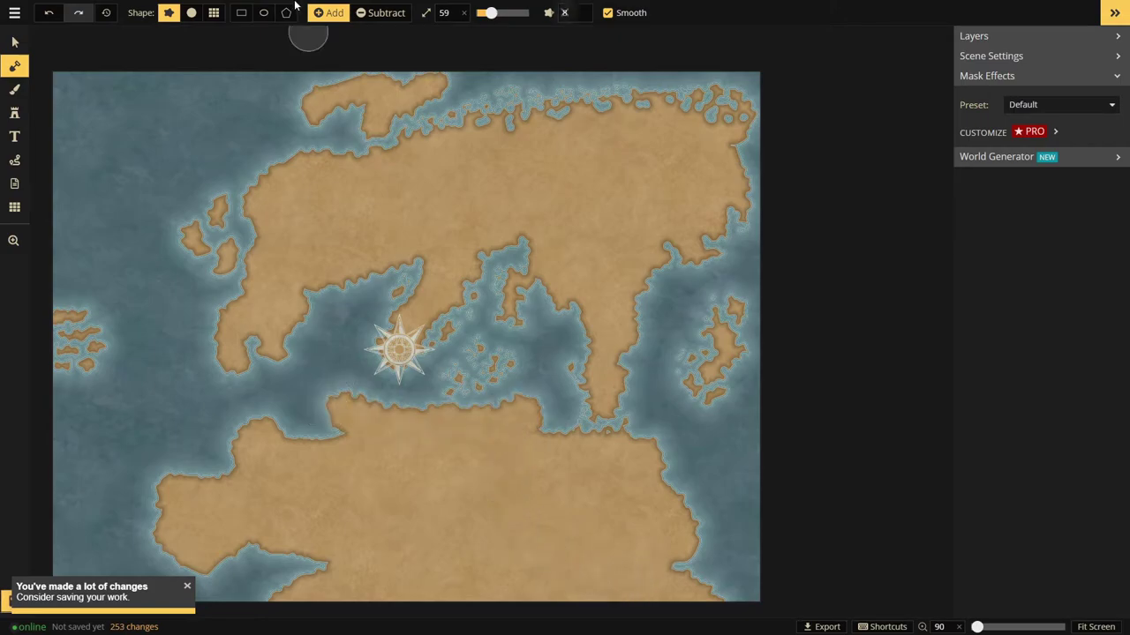
- Switch to a larger Subtract brush and carve channels along the north coast into small islets
left_click(373, 14)
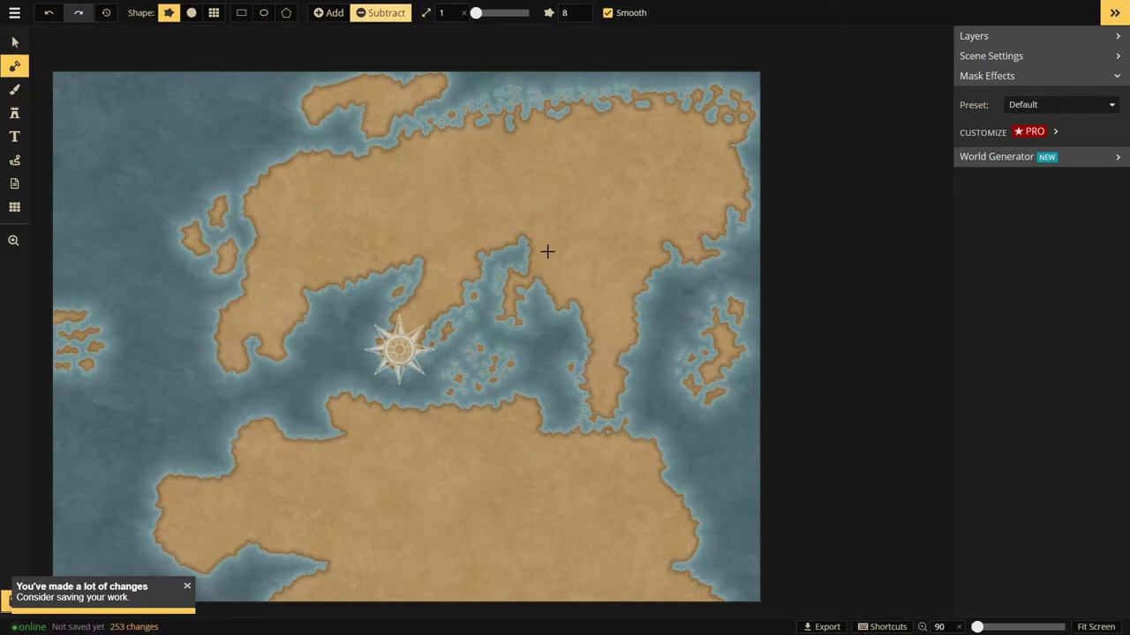
key("bracketright")
key("bracketright")
key("bracketright")
key("bracketright")
key("bracketright")
key("bracketright")
key("bracketright")
mouse_move(542, 394)
left_mouse_down()
mouse_move(447, 443)
mouse_move(376, 428)
mouse_move(342, 403)
left_mouse_up()
left_click_drag(518, 406, 342, 439)
mouse_move(380, 404)
left_mouse_down()
mouse_move(494, 428)
mouse_move(535, 427)
mouse_move(548, 412)
mouse_move(528, 402)
mouse_move(544, 398)
mouse_move(459, 408)
mouse_move(429, 411)
left_mouse_up()
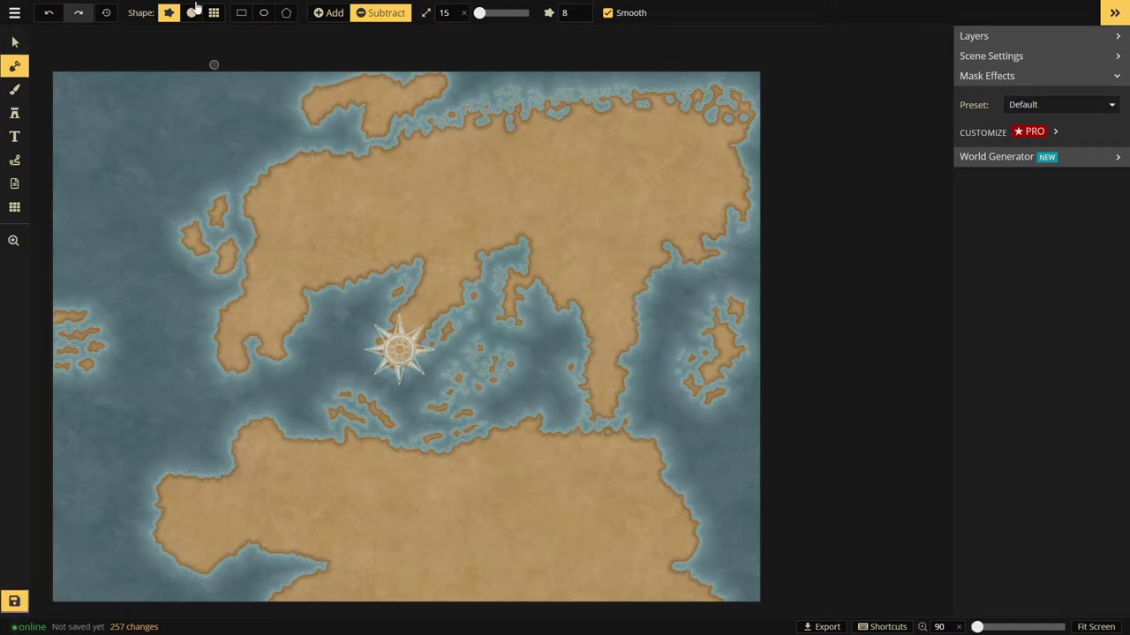
- Save the map from the main menu under the name 'Disc World'
left_click(25, 14)
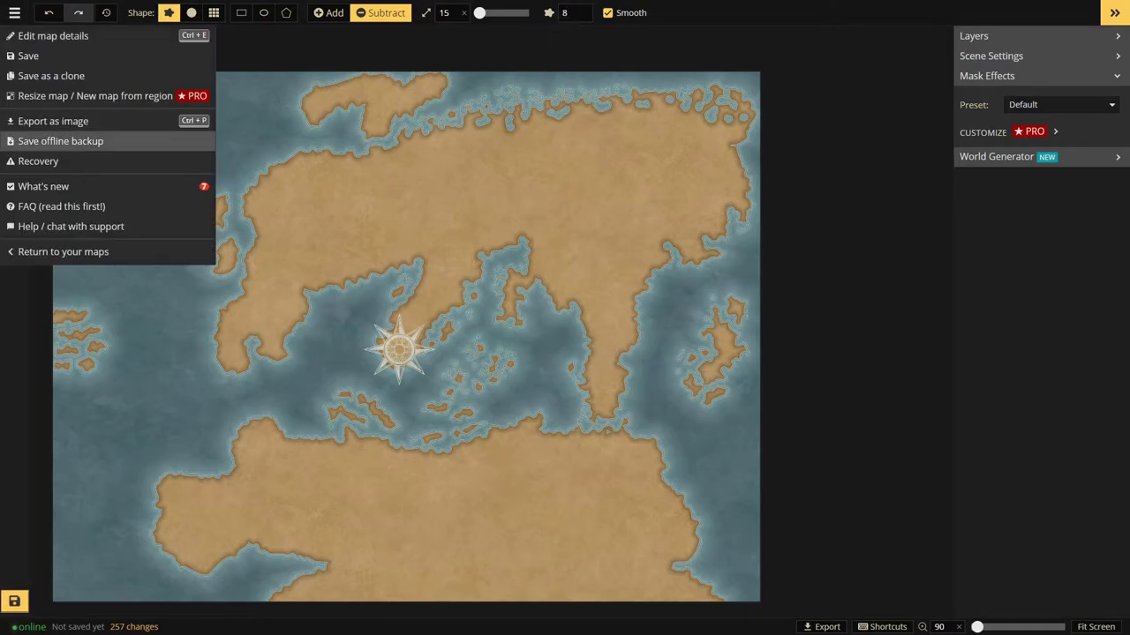
left_click(15, 601)
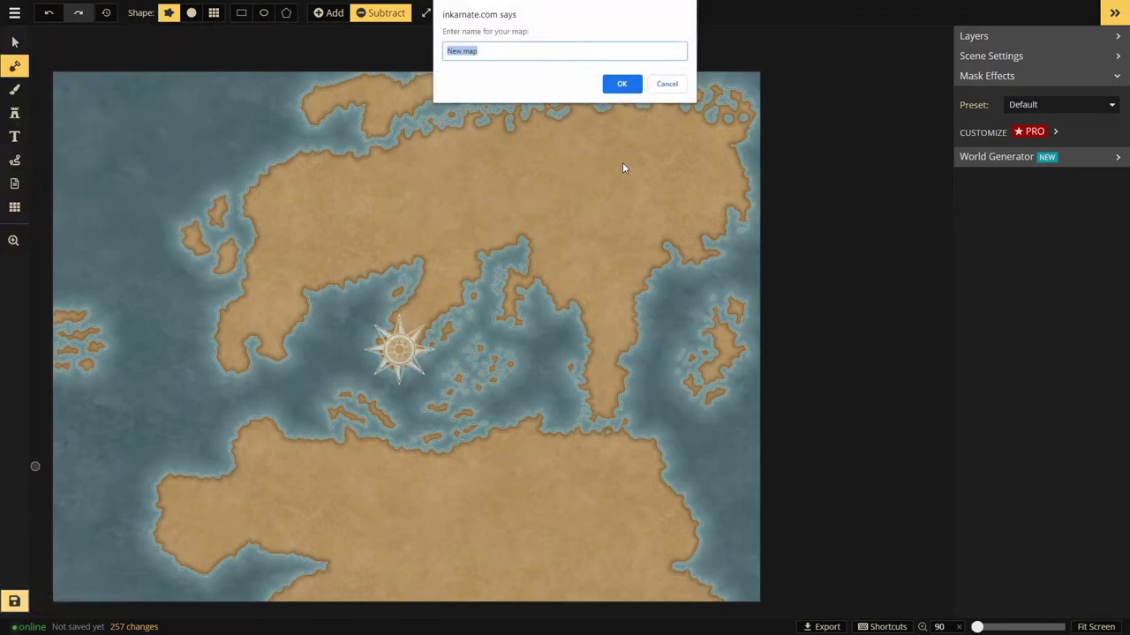
type("Disc World")
left_click(618, 84)
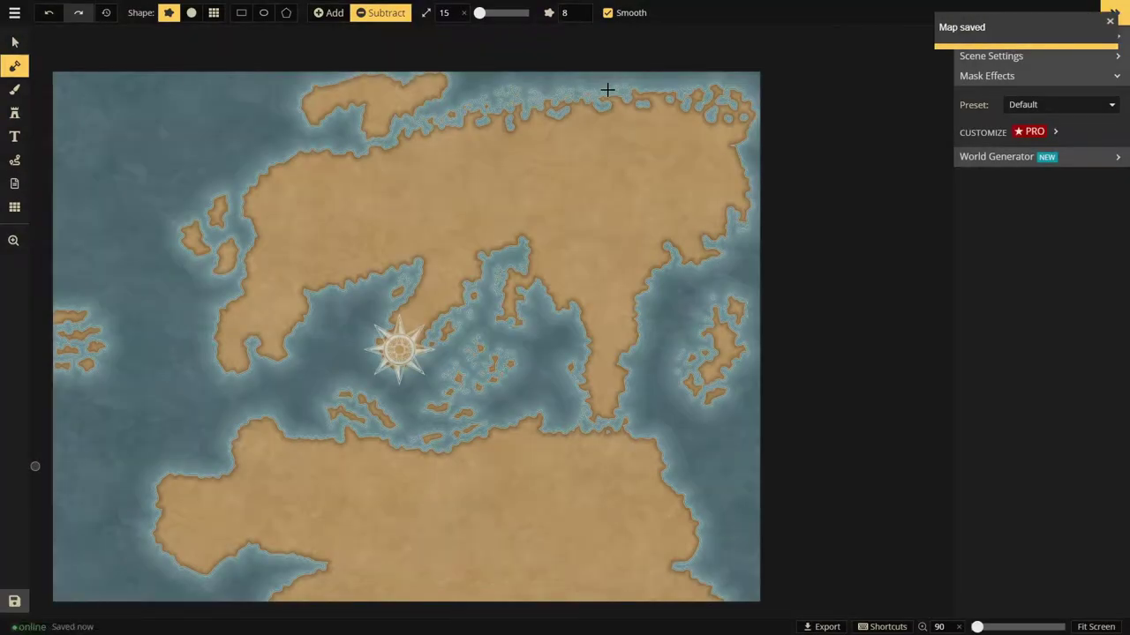
- Grow the western island with Add, then carve channels through it at size 15 into islets
left_click(328, 13)
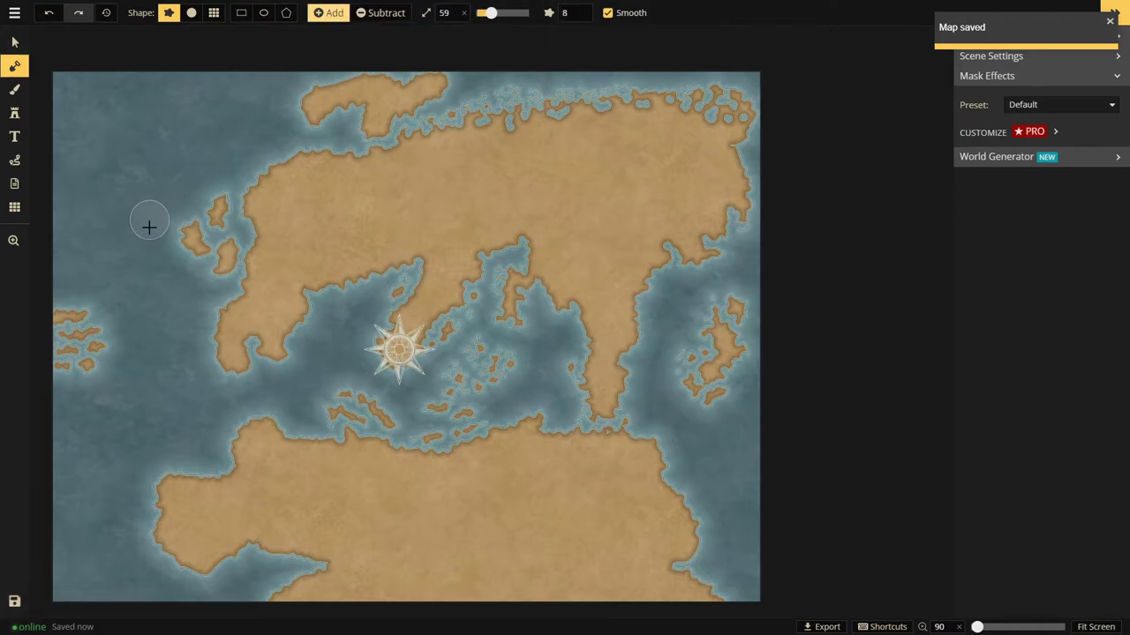
mouse_move(200, 224)
left_mouse_down()
mouse_move(200, 278)
mouse_move(178, 271)
mouse_move(233, 281)
mouse_move(245, 264)
mouse_move(216, 299)
mouse_move(226, 310)
mouse_move(217, 318)
mouse_move(219, 296)
mouse_move(226, 308)
mouse_move(242, 290)
mouse_move(225, 260)
mouse_move(205, 283)
mouse_move(200, 243)
mouse_move(232, 264)
left_mouse_up()
left_click(380, 12)
left_click_drag(204, 220, 227, 239)
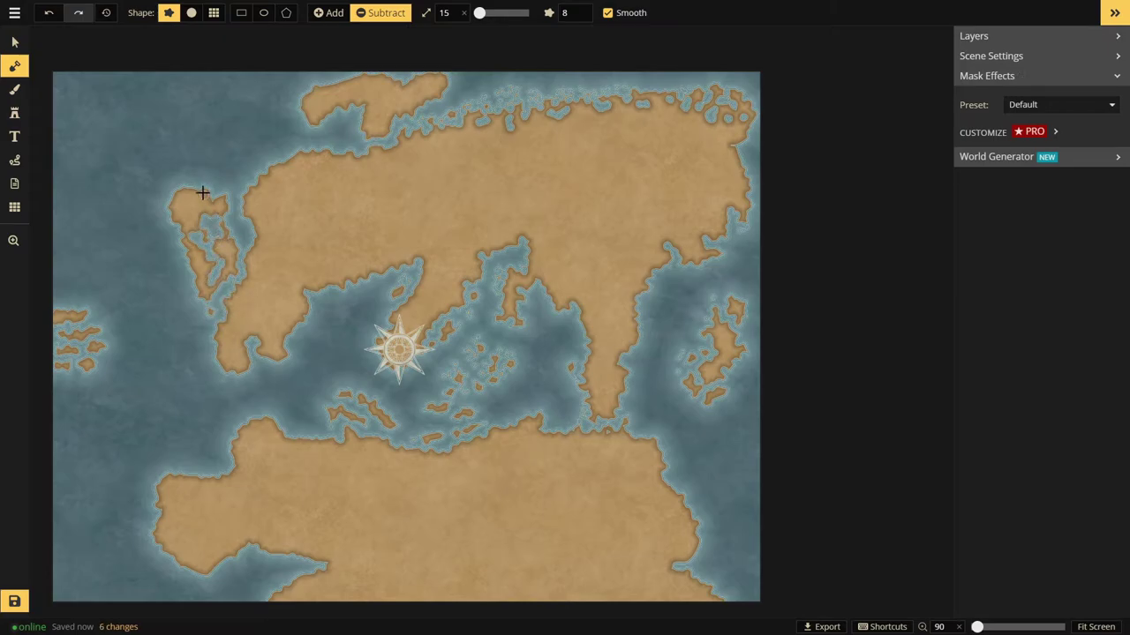
mouse_move(202, 191)
left_mouse_down()
mouse_move(168, 213)
mouse_move(159, 242)
left_mouse_up()
mouse_move(191, 187)
left_mouse_down()
mouse_move(186, 232)
mouse_move(151, 232)
left_mouse_up()
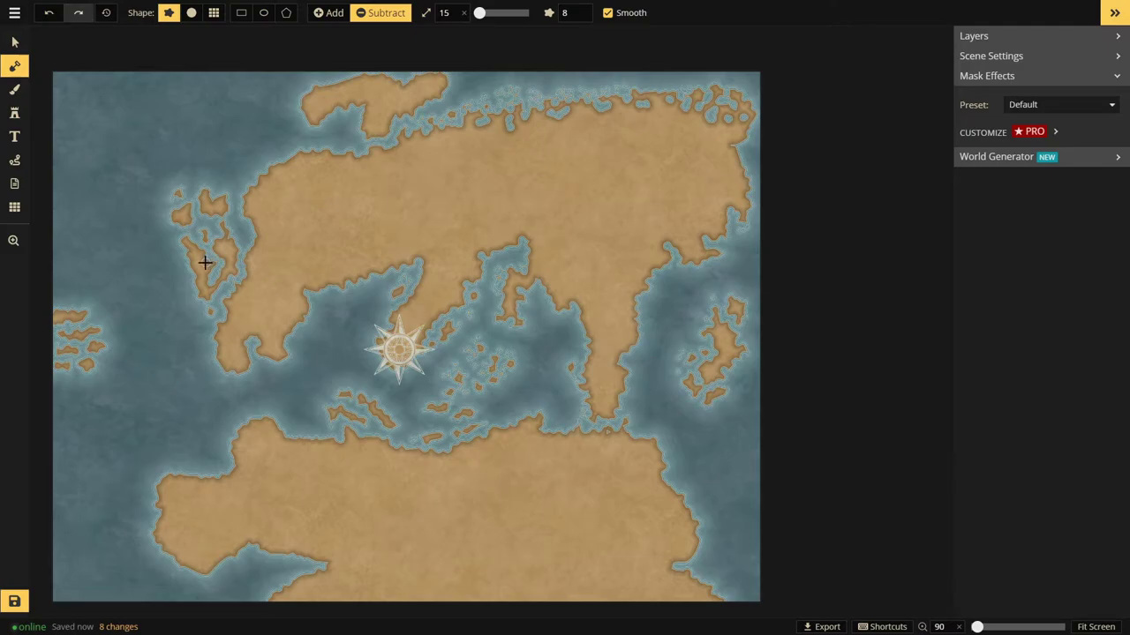
left_click_drag(201, 267, 200, 259)
scroll(136, 300, "down", 2)
scroll(157, 357, "up", 1)
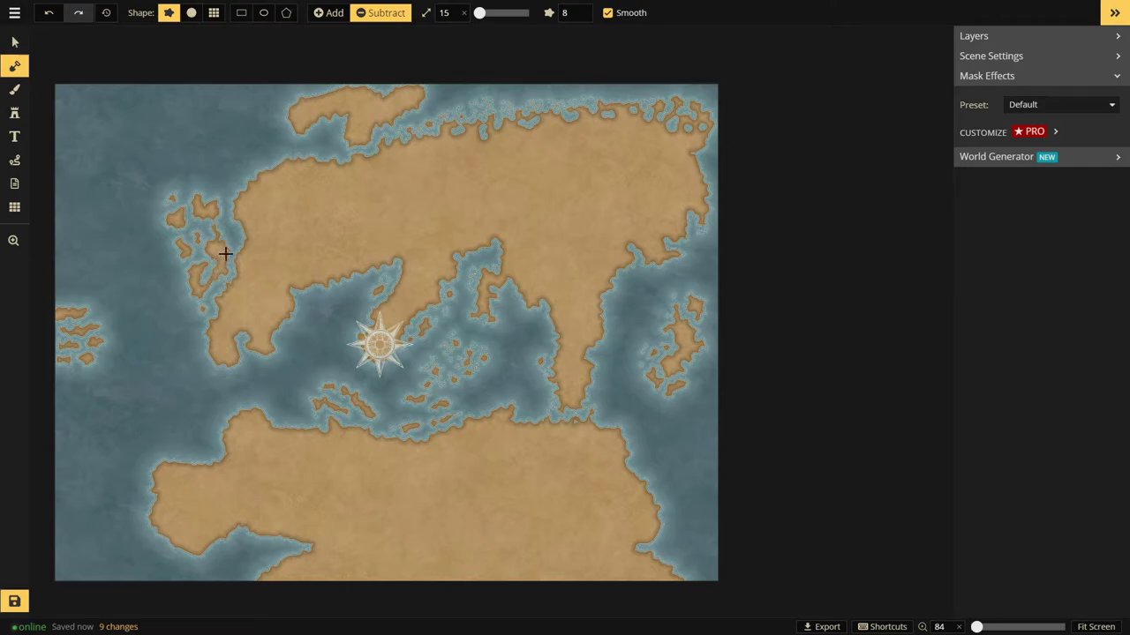
mouse_move(227, 251)
left_mouse_down()
mouse_move(177, 311)
mouse_move(224, 267)
left_mouse_up()
mouse_move(196, 325)
left_mouse_down()
mouse_move(186, 331)
mouse_move(199, 320)
mouse_move(196, 283)
left_mouse_up()
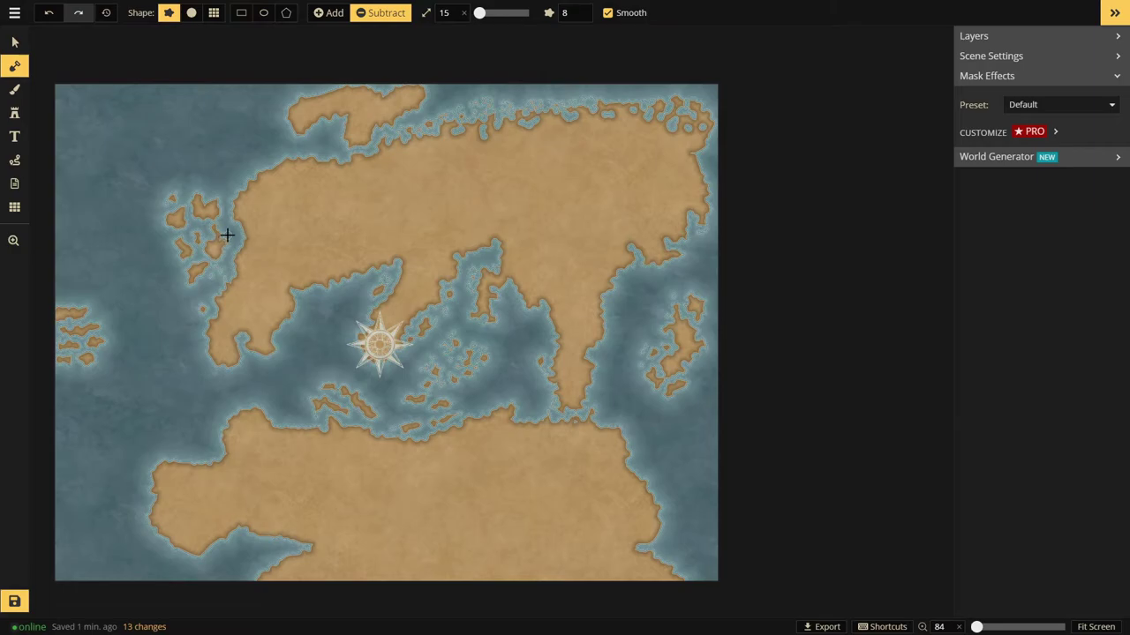
- Merge the western islets into one island with the Add brush, then erode the west coast
left_click(329, 12)
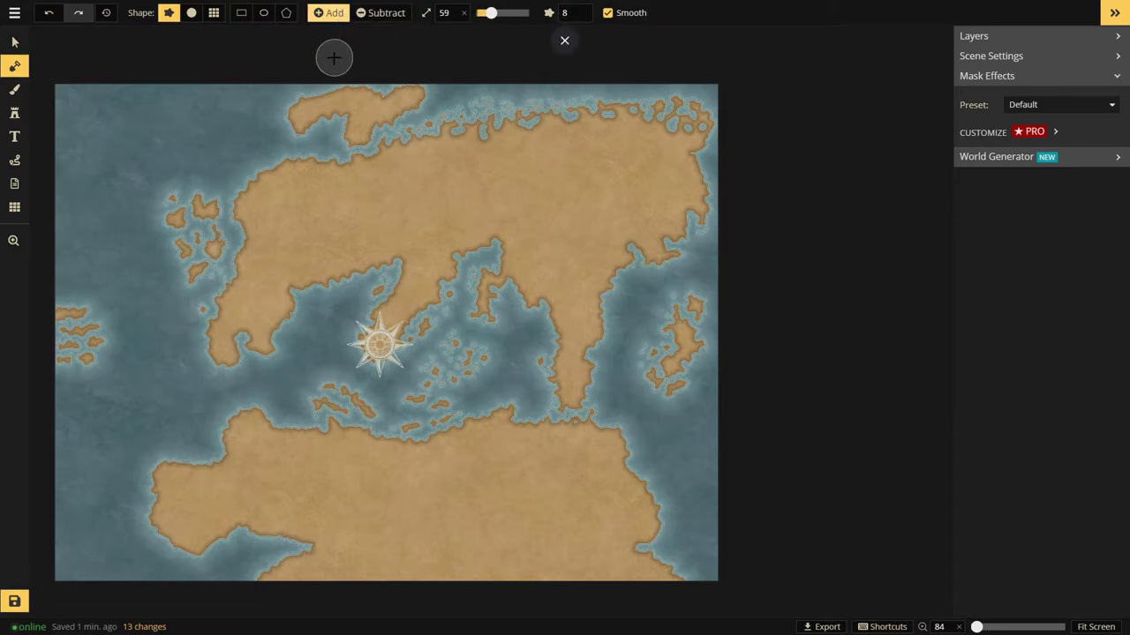
key("bracketleft")
key("bracketleft")
key("bracketleft")
key("bracketleft")
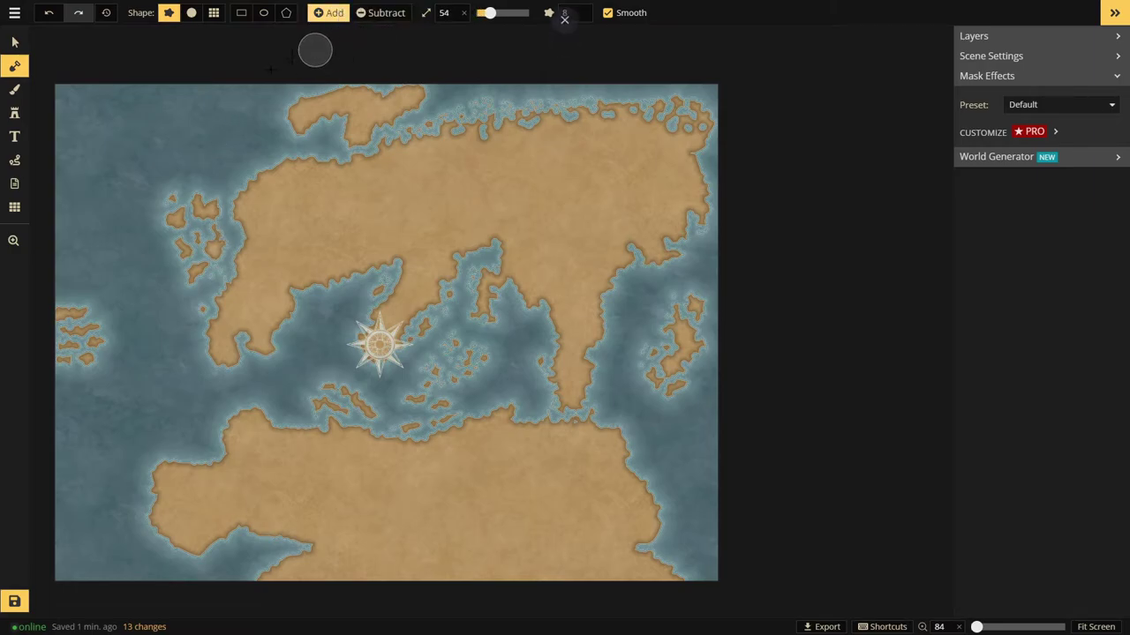
mouse_move(209, 277)
left_mouse_down()
mouse_move(189, 241)
mouse_move(225, 264)
left_mouse_up()
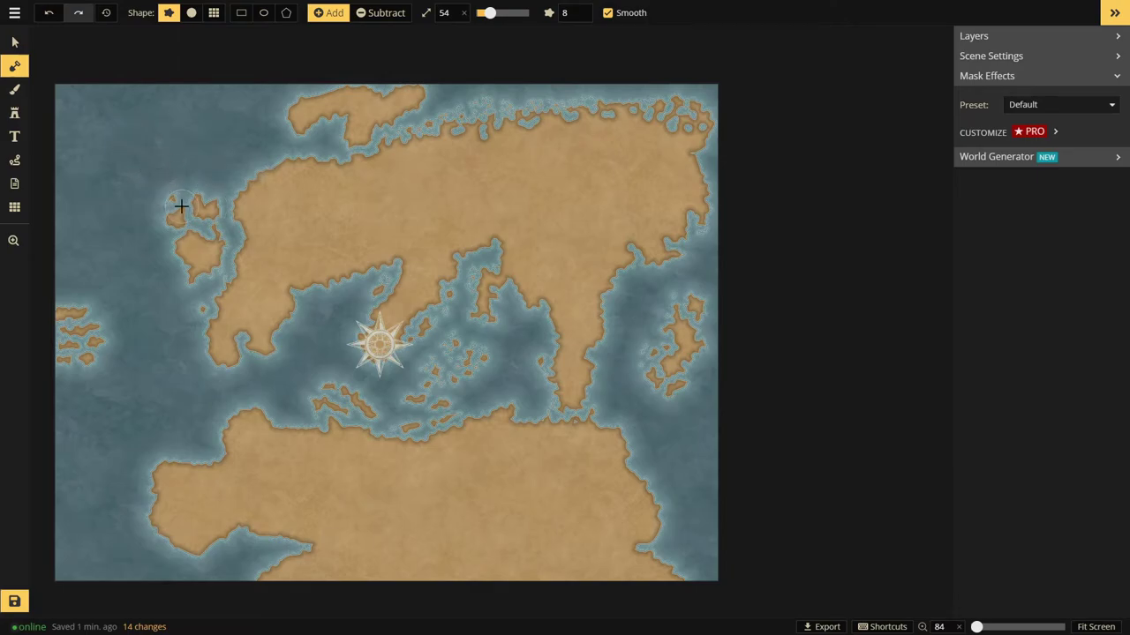
left_click(362, 15)
mouse_move(272, 155)
left_mouse_down()
mouse_move(244, 195)
mouse_move(252, 235)
left_mouse_up()
mouse_move(282, 176)
left_mouse_down()
mouse_move(227, 237)
mouse_move(233, 261)
left_mouse_up()
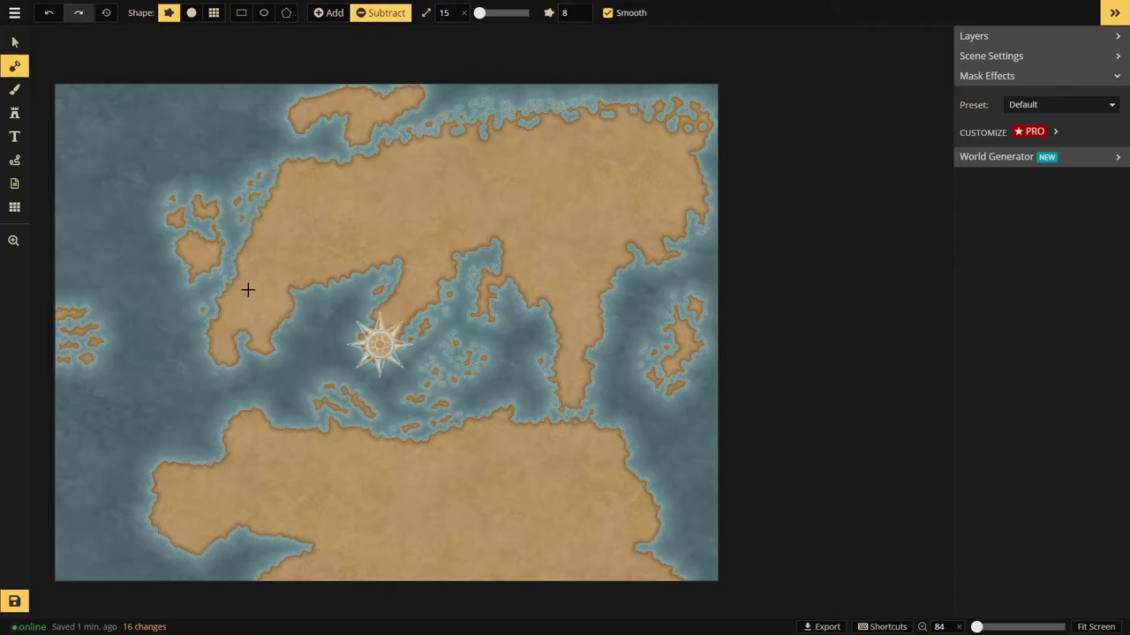
- Extend the southwest peninsula westward and notch the bay coast near the compass rose
left_click(329, 12)
mouse_move(219, 332)
left_mouse_down()
mouse_move(189, 341)
mouse_move(226, 361)
mouse_move(197, 361)
mouse_move(217, 353)
mouse_move(204, 345)
mouse_move(239, 336)
mouse_move(209, 333)
mouse_move(227, 330)
mouse_move(184, 330)
mouse_move(191, 340)
mouse_move(170, 343)
left_mouse_up()
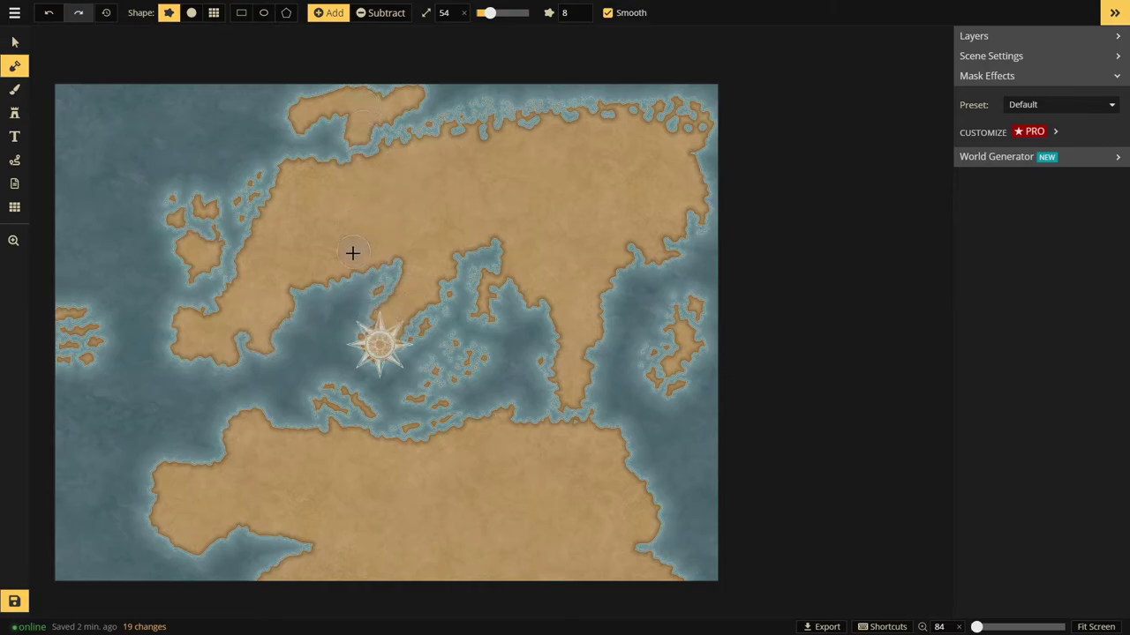
left_click(385, 17)
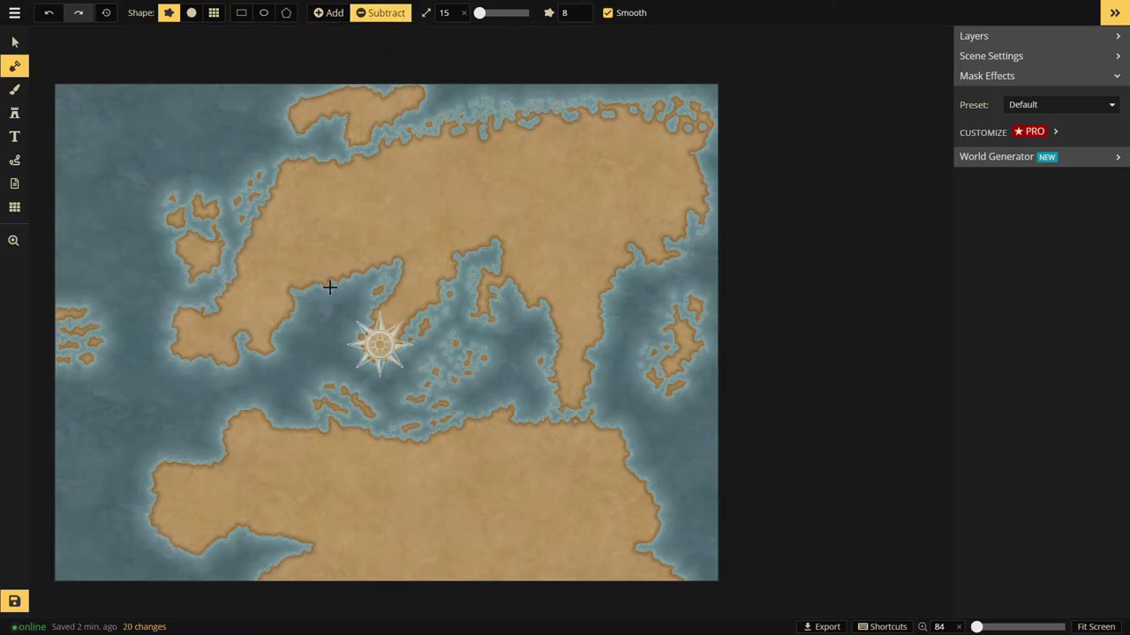
mouse_move(327, 282)
left_mouse_down()
mouse_move(360, 284)
mouse_move(361, 304)
mouse_move(375, 259)
mouse_move(329, 302)
left_mouse_up()
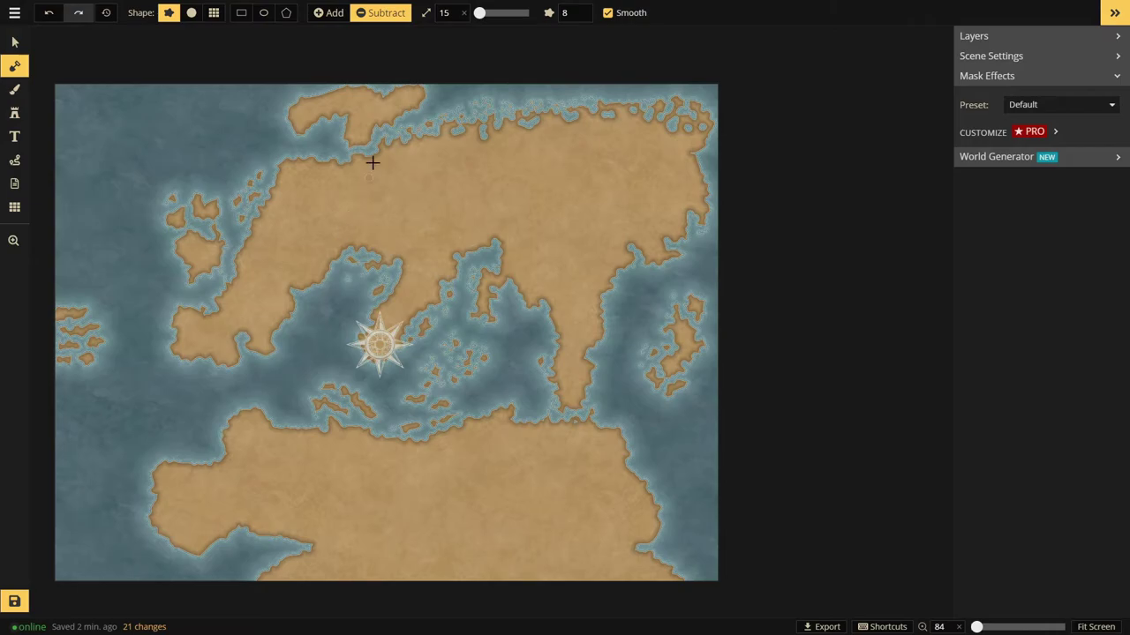
- Fill the northern and northeast coastal inlets at size 54, widen the eastern peninsula, and stroke its tip
left_click(337, 13)
mouse_move(330, 110)
left_mouse_down()
mouse_move(295, 134)
mouse_move(305, 107)
mouse_move(281, 106)
mouse_move(273, 135)
mouse_move(331, 145)
mouse_move(383, 132)
left_mouse_up()
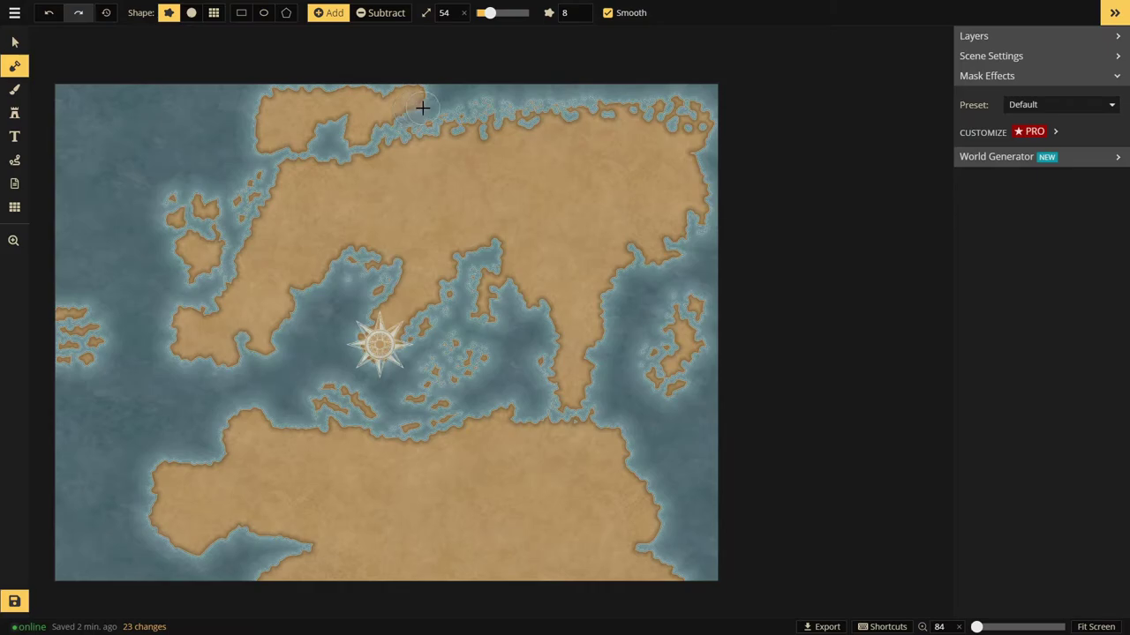
mouse_move(421, 104)
left_mouse_down()
mouse_move(501, 122)
mouse_move(560, 108)
mouse_move(547, 141)
left_mouse_up()
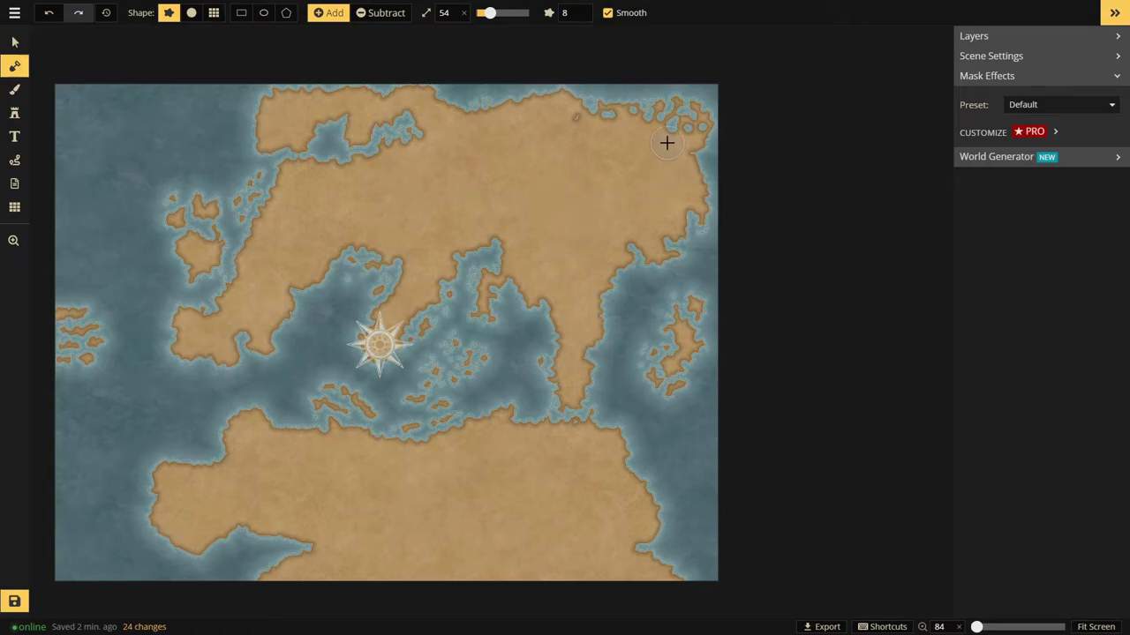
mouse_move(667, 143)
left_mouse_down()
mouse_move(671, 119)
mouse_move(644, 108)
left_mouse_up()
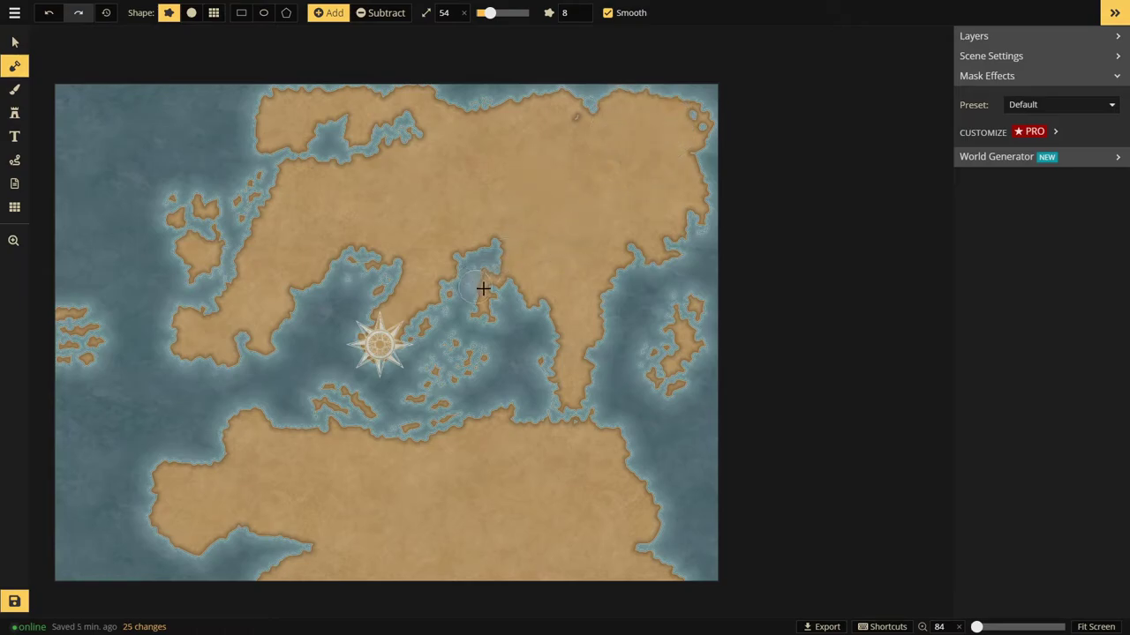
mouse_move(488, 289)
left_mouse_down()
mouse_move(552, 336)
mouse_move(577, 386)
left_mouse_up()
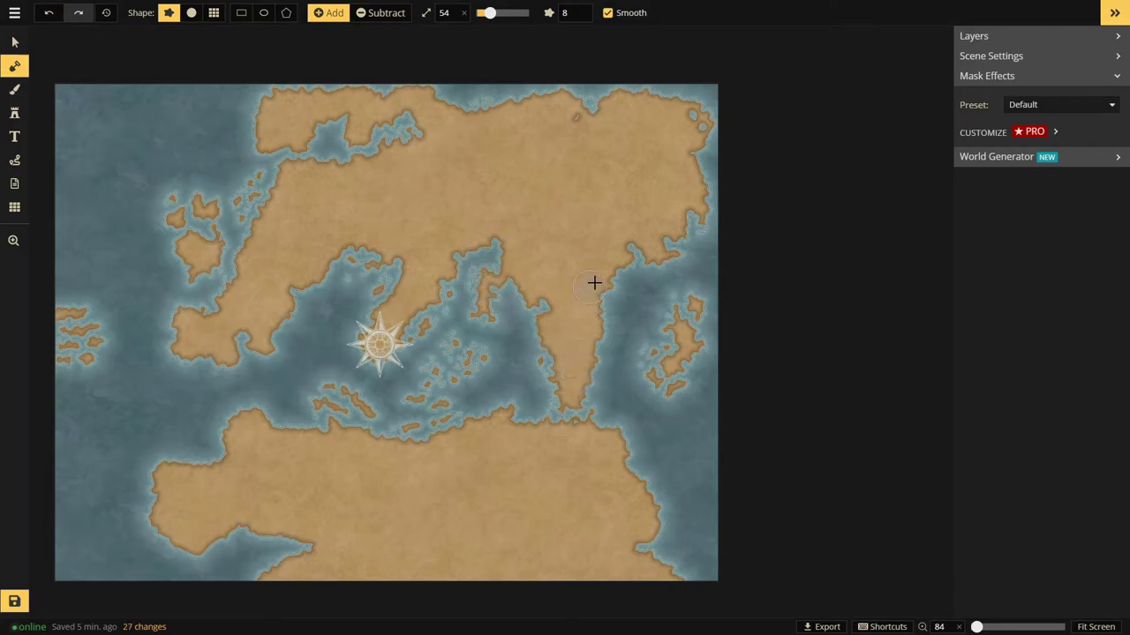
mouse_move(596, 280)
left_mouse_down()
mouse_move(593, 330)
mouse_move(567, 293)
left_mouse_up()
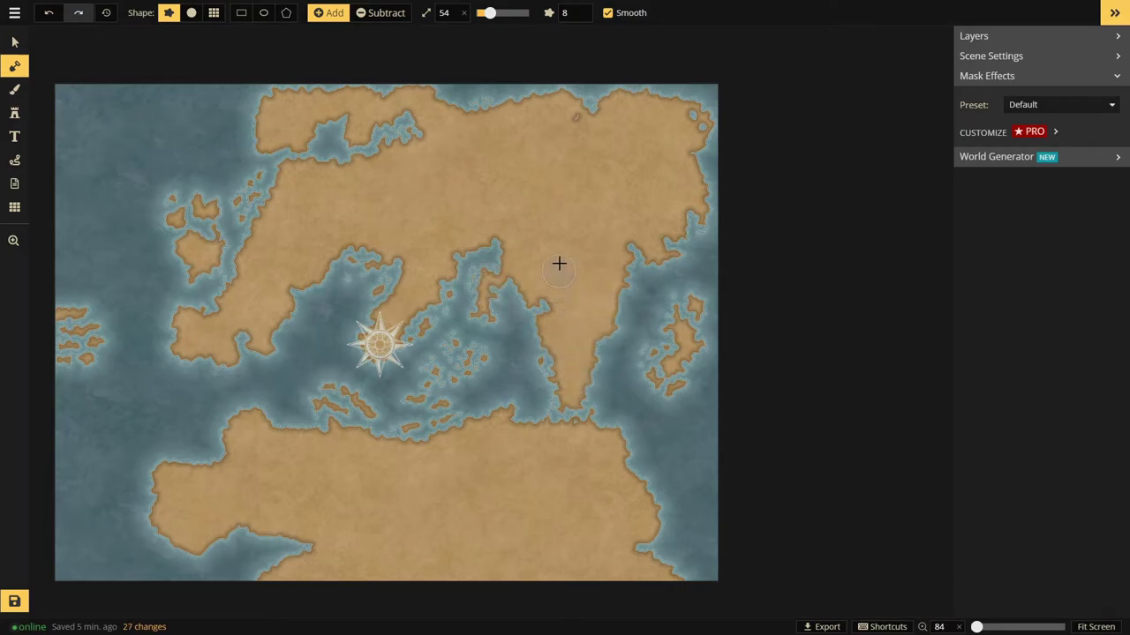
mouse_move(583, 365)
left_mouse_down()
mouse_move(599, 397)
mouse_move(632, 396)
mouse_move(643, 418)
mouse_move(613, 398)
left_mouse_up()
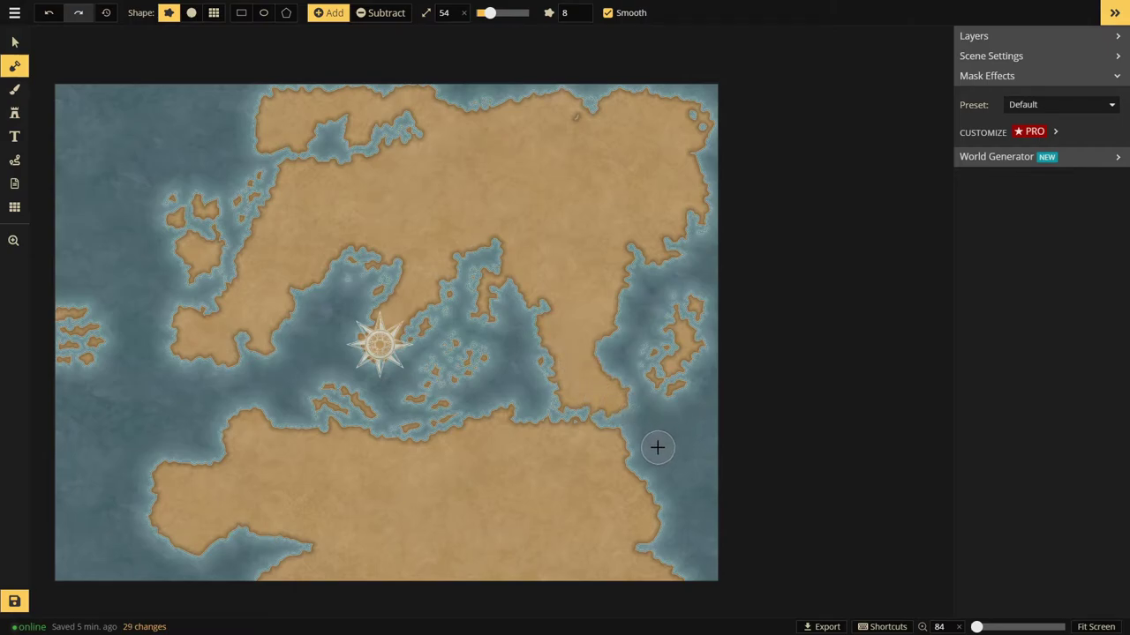
- Carve water into the eastern peninsula's east coast with a size-15 Subtract brush
left_click(383, 15)
mouse_move(576, 391)
left_mouse_down()
mouse_move(600, 403)
mouse_move(603, 379)
mouse_move(651, 447)
left_mouse_up()
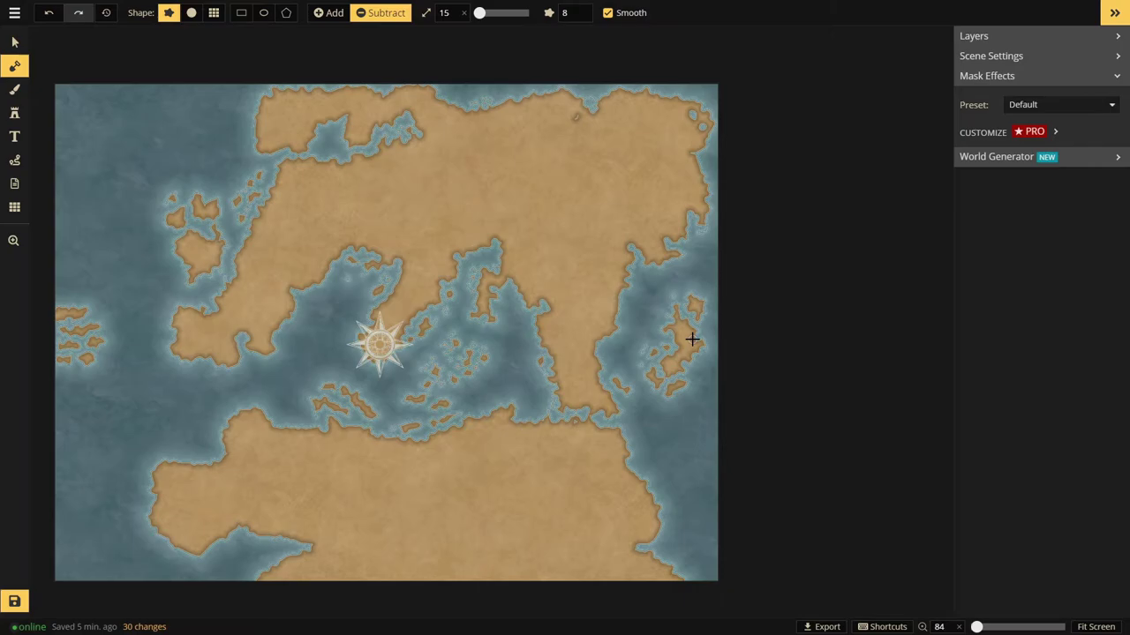
- Try the Select tool, then return to the landmass brush and cut water into the small western island
left_click(14, 41)
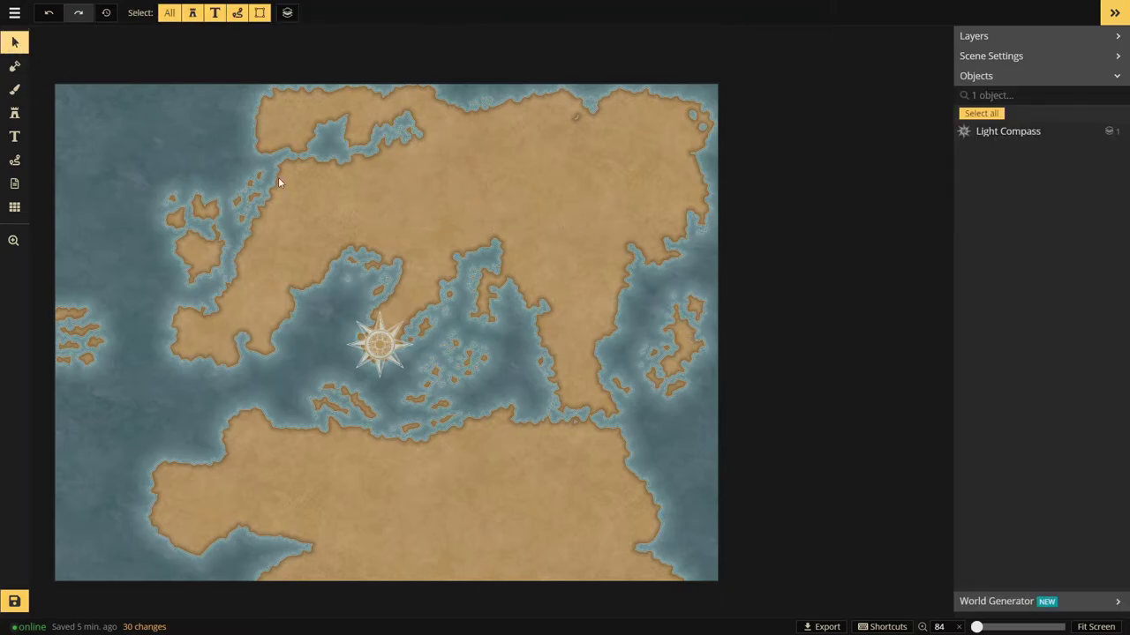
left_click_drag(710, 279, 638, 414)
left_click(14, 66)
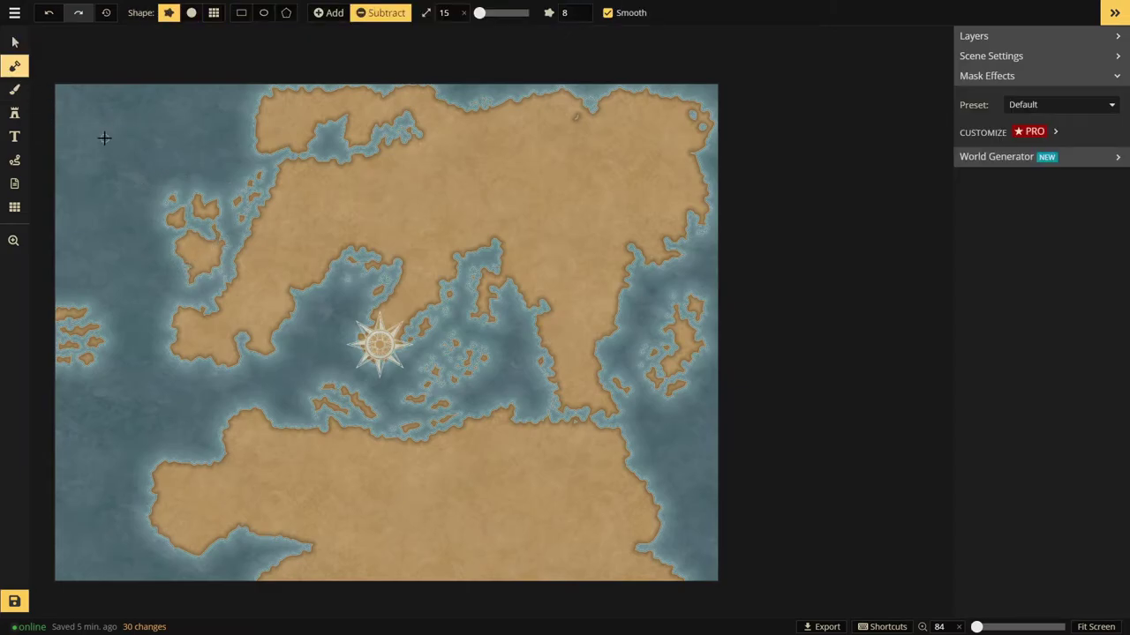
mouse_move(188, 258)
left_mouse_down()
mouse_move(218, 297)
mouse_move(203, 322)
mouse_move(182, 252)
mouse_move(174, 278)
mouse_move(193, 270)
mouse_move(171, 266)
mouse_move(219, 300)
mouse_move(192, 291)
mouse_move(179, 257)
mouse_move(189, 276)
mouse_move(249, 280)
mouse_move(183, 261)
mouse_move(172, 245)
mouse_move(251, 276)
mouse_move(175, 242)
mouse_move(209, 260)
left_mouse_up()
left_click(328, 12)
left_click(357, 16)
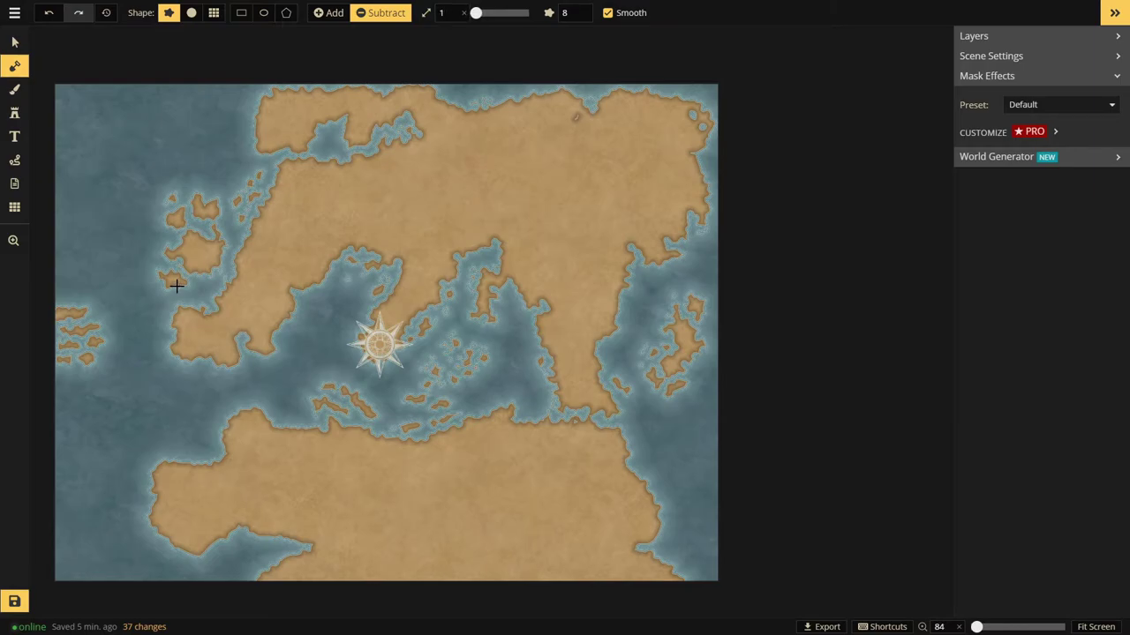
- Use the Subtract brush to punch small water holes into the western island and cut back its eastern bulge
scroll(176, 285, "up", 5)
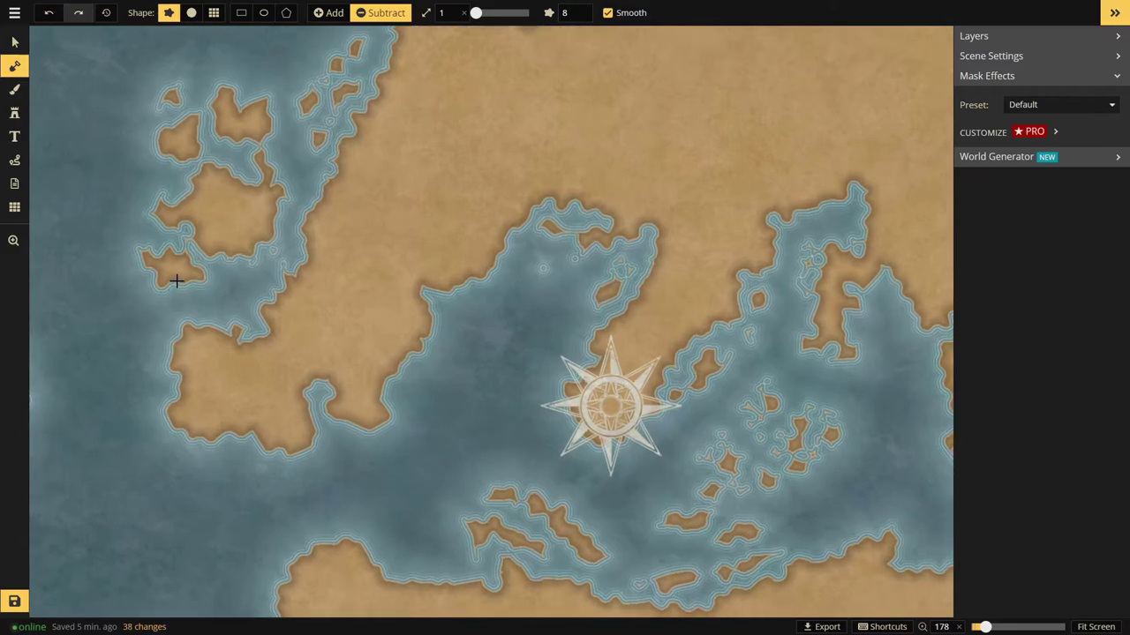
left_click(177, 281)
left_click(255, 236)
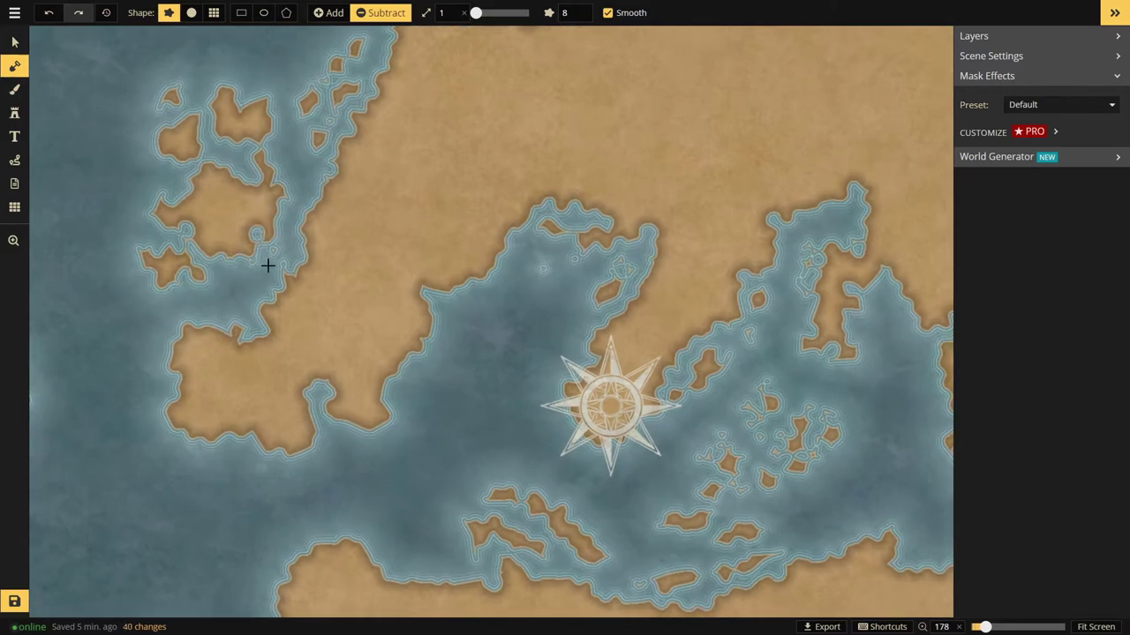
left_click(267, 227)
left_click(270, 210)
scroll(269, 296, "down", 5)
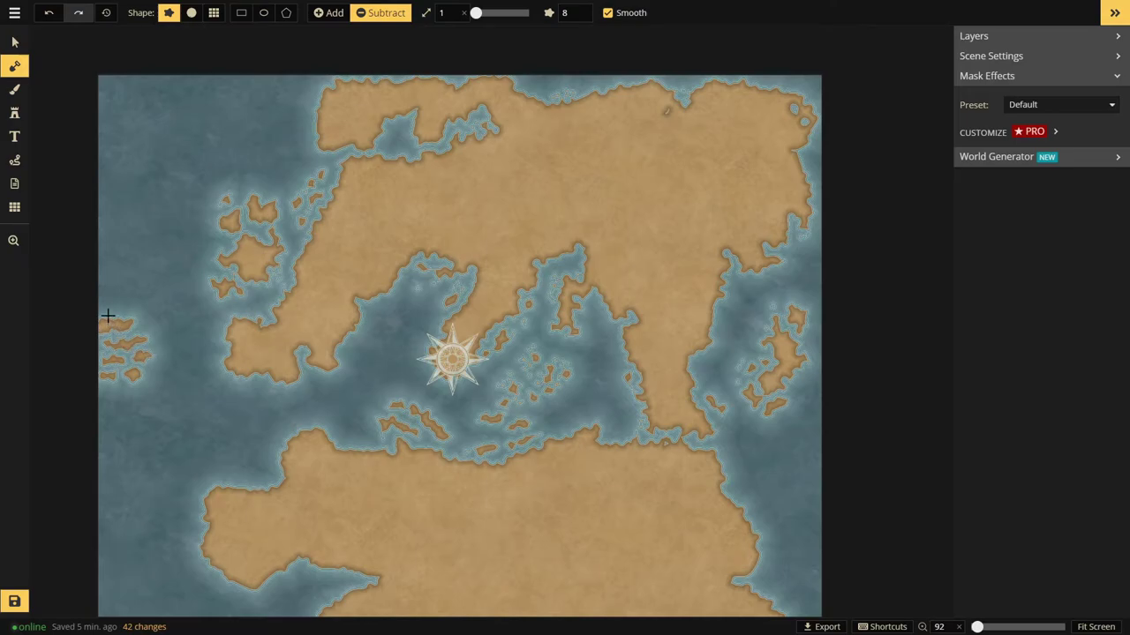
- Carve sea into the far-western island's top and left tip, and open water between the two western islands
scroll(106, 319, "up", 3)
scroll(108, 328, "up", 10)
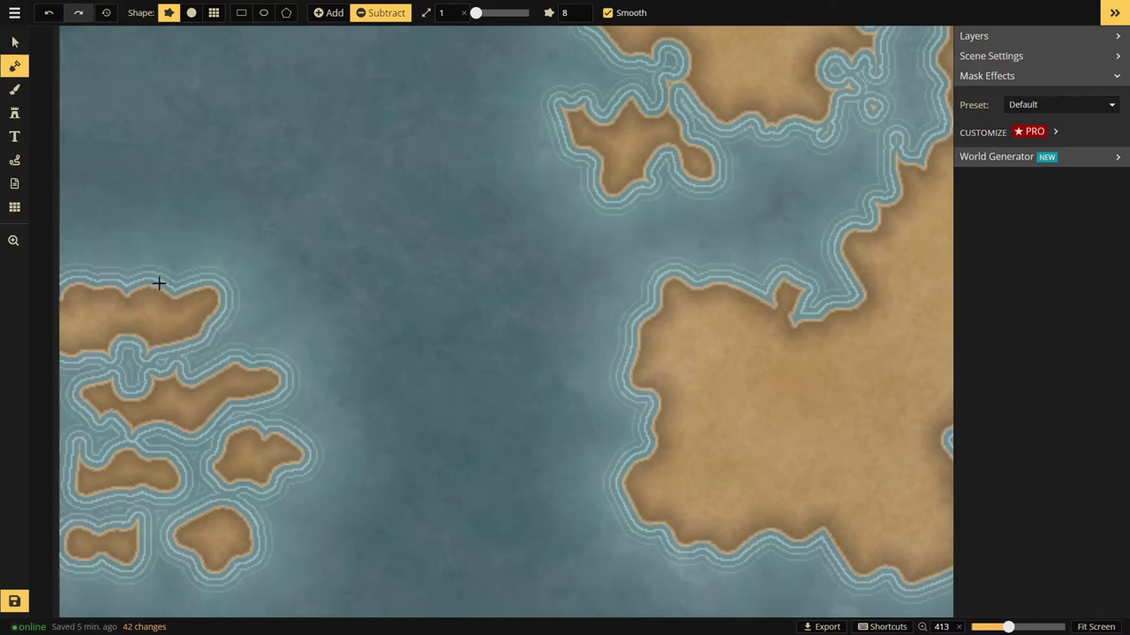
mouse_move(159, 283)
left_mouse_down()
mouse_move(164, 272)
mouse_move(75, 289)
mouse_move(154, 283)
left_mouse_up()
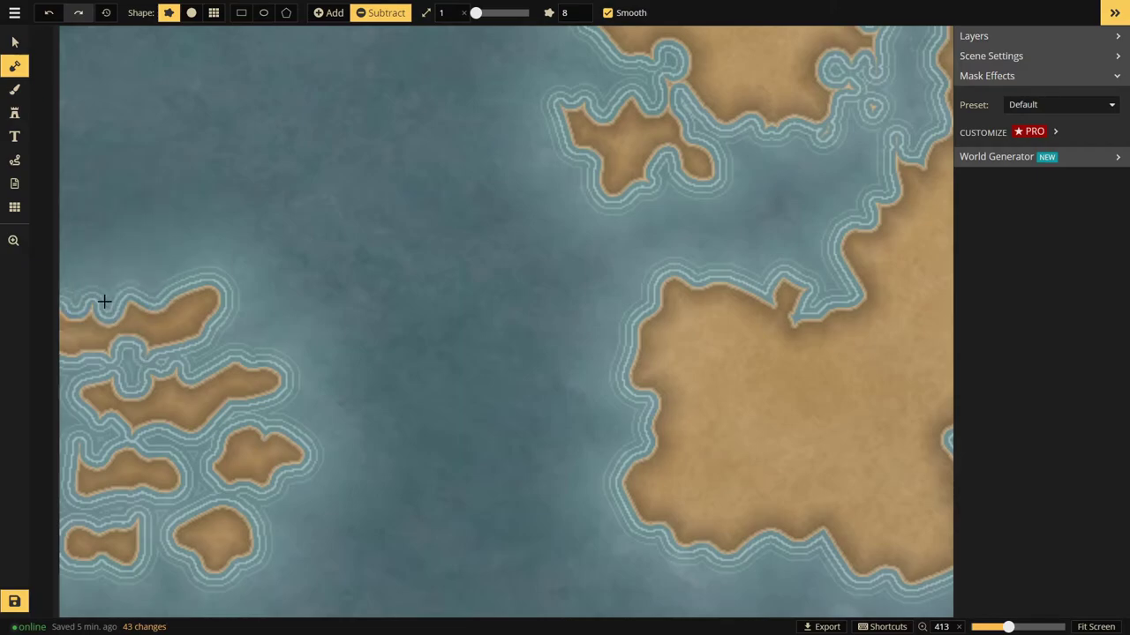
left_click_drag(85, 299, 101, 299)
scroll(210, 287, "down", 2)
mouse_move(173, 346)
left_mouse_down()
mouse_move(194, 348)
mouse_move(146, 341)
mouse_move(122, 353)
left_mouse_up()
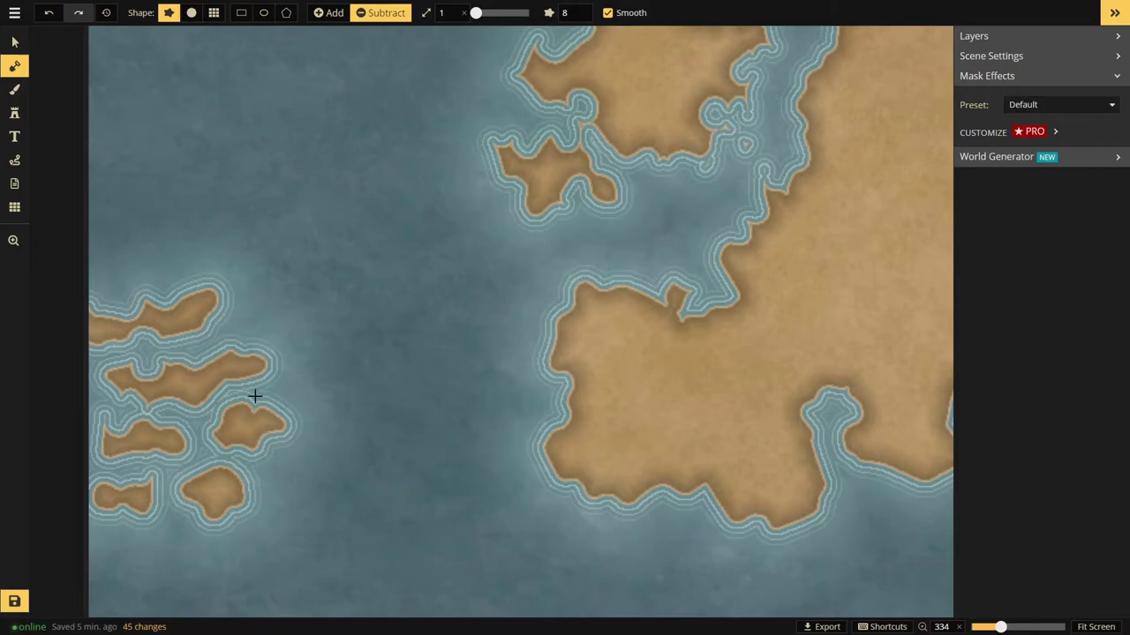
left_click_drag(182, 412, 104, 421)
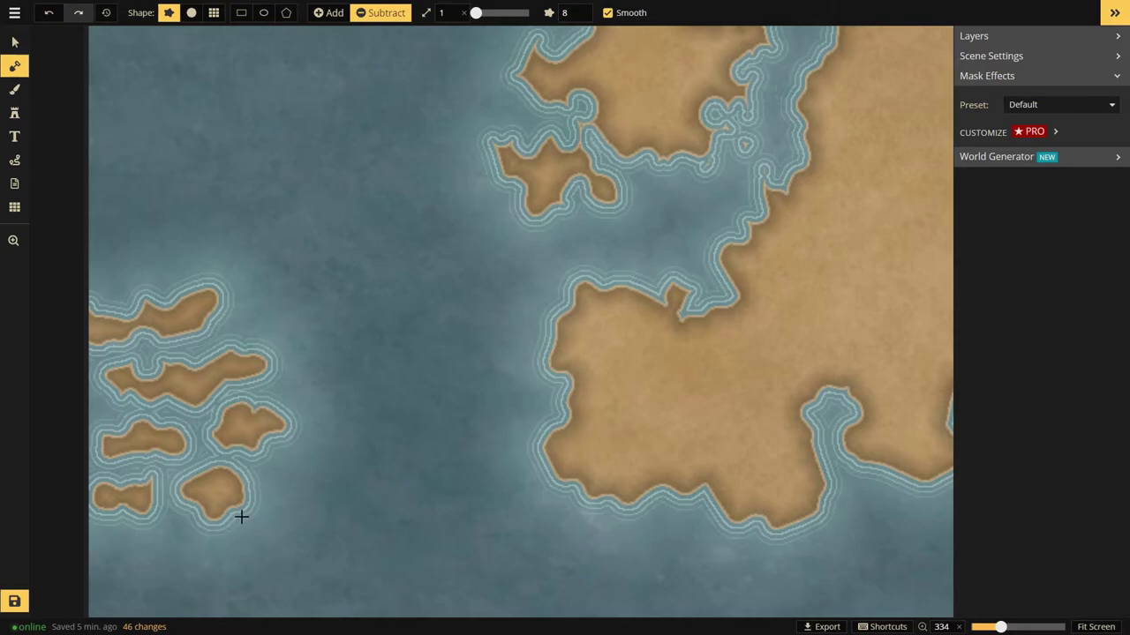
- Switch to Add at brush size 1 and extend two islets out to the map's western edge
scroll(242, 515, "down", 2)
scroll(243, 515, "down", 5)
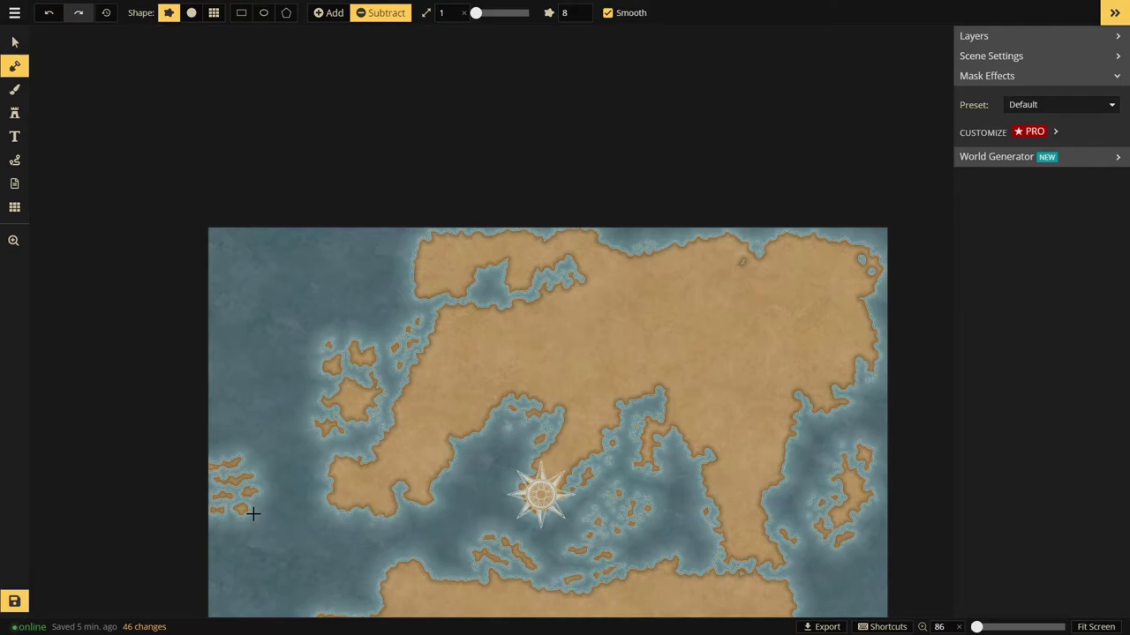
scroll(227, 495, "up", 5)
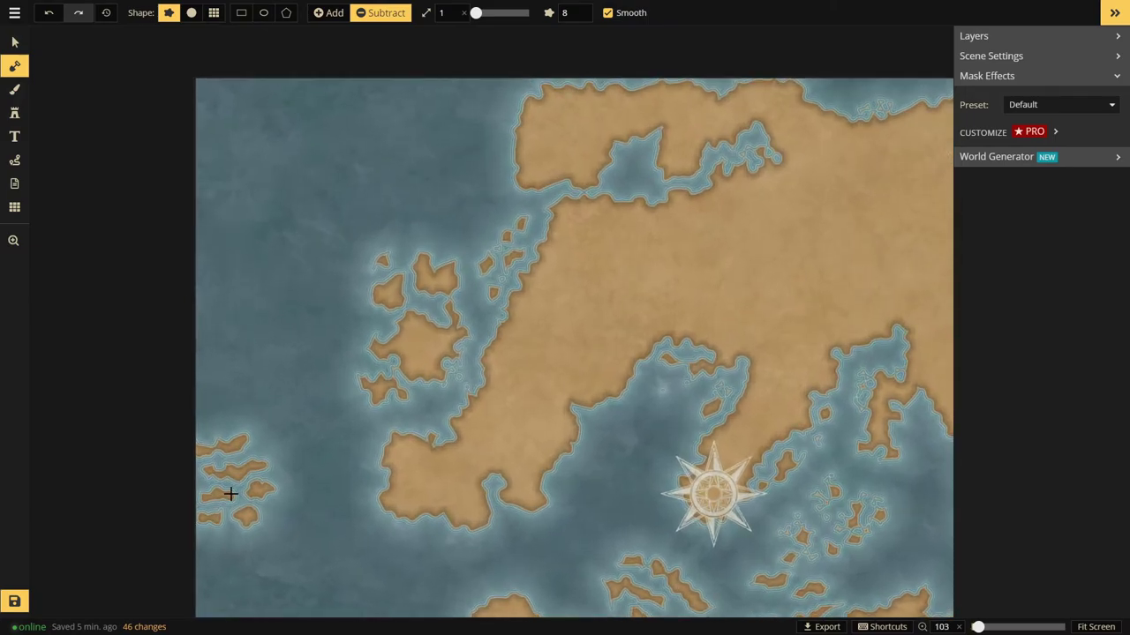
scroll(227, 493, "up", 3)
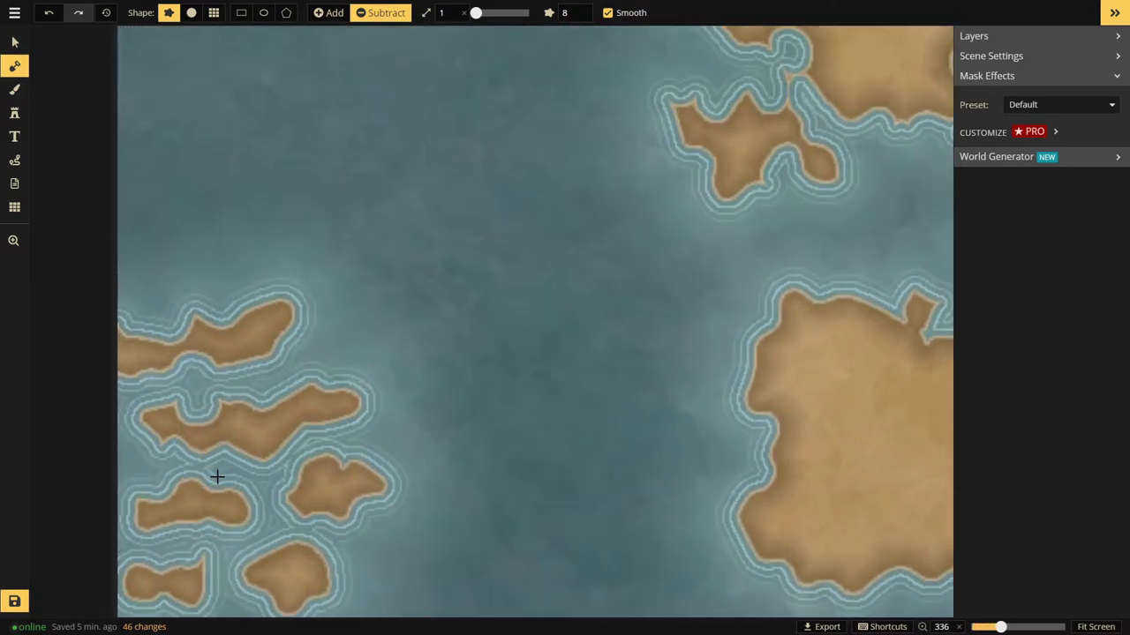
left_click(323, 12)
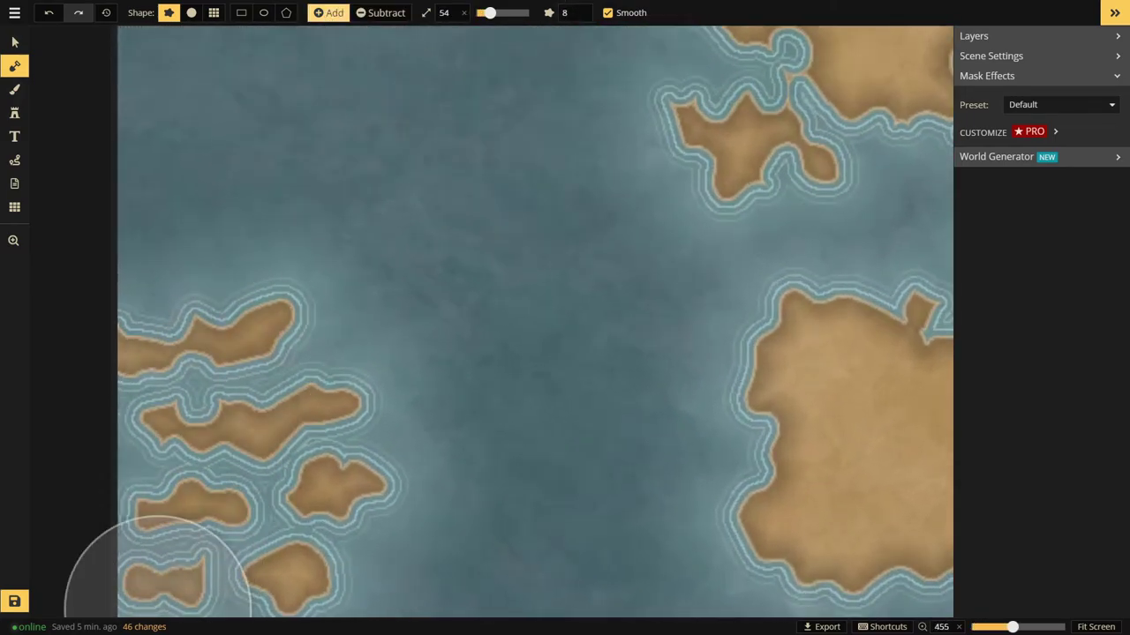
key("bracketleft")
key("bracketleft")
key("bracketleft")
key("bracketleft")
key("bracketleft")
key("bracketleft")
key("bracketleft")
key("bracketleft")
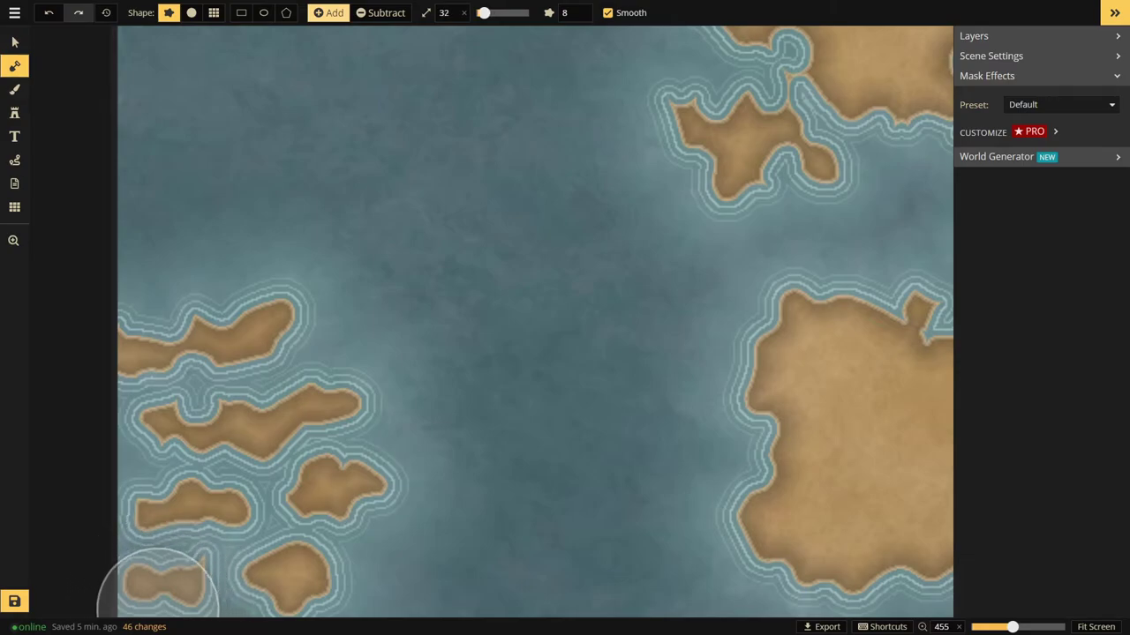
key("bracketleft")
key("bracketleft")
key("bracketleft")
key("bracketleft")
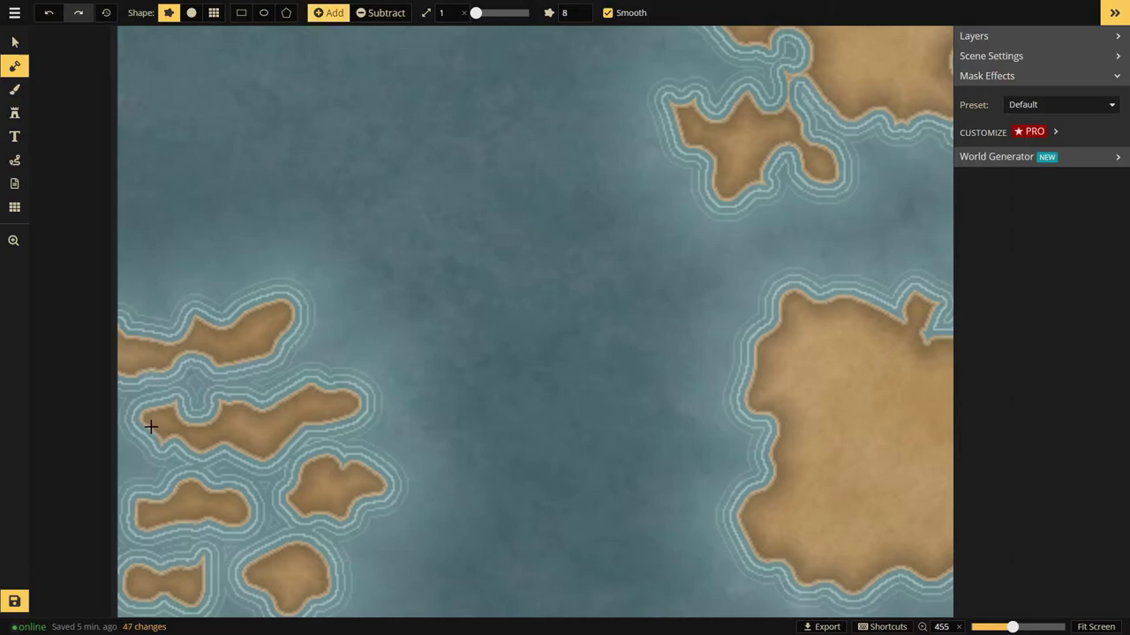
left_click_drag(151, 424, 133, 430)
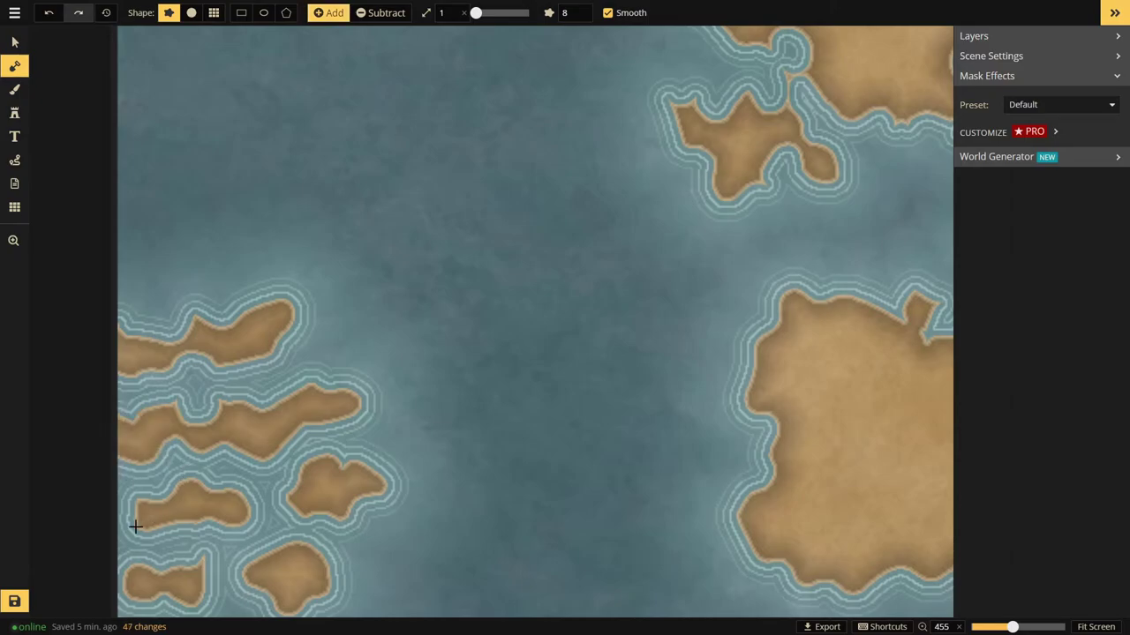
mouse_move(141, 519)
left_mouse_down()
mouse_move(125, 516)
mouse_move(144, 522)
left_mouse_up()
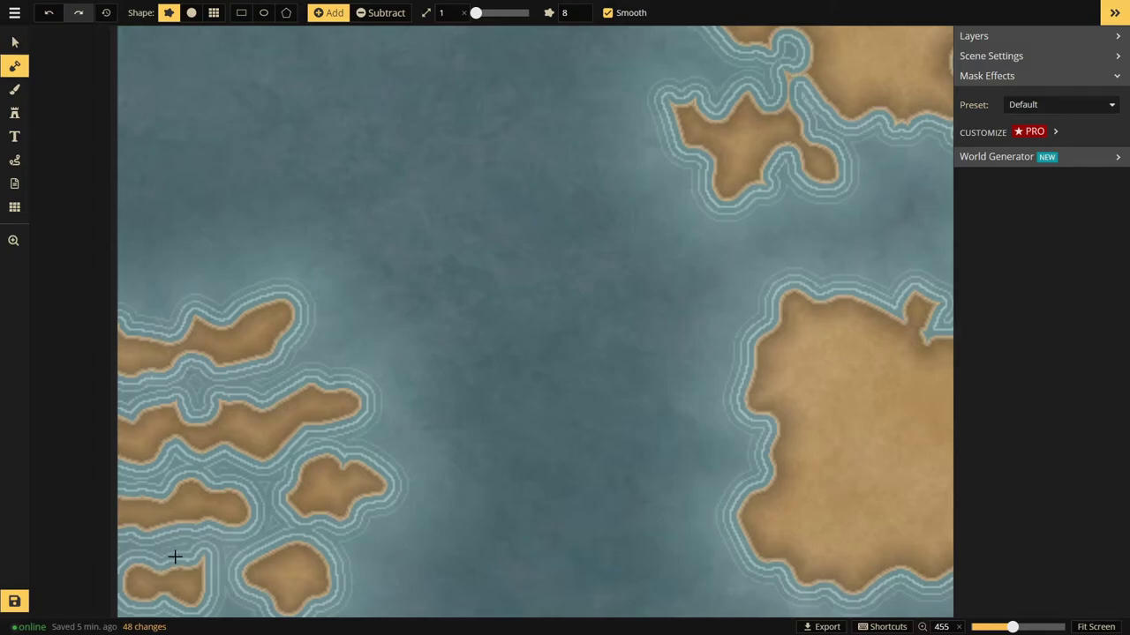
- Zoom the map view in and out to survey the continents and islet clusters
scroll(180, 554, "down", 10)
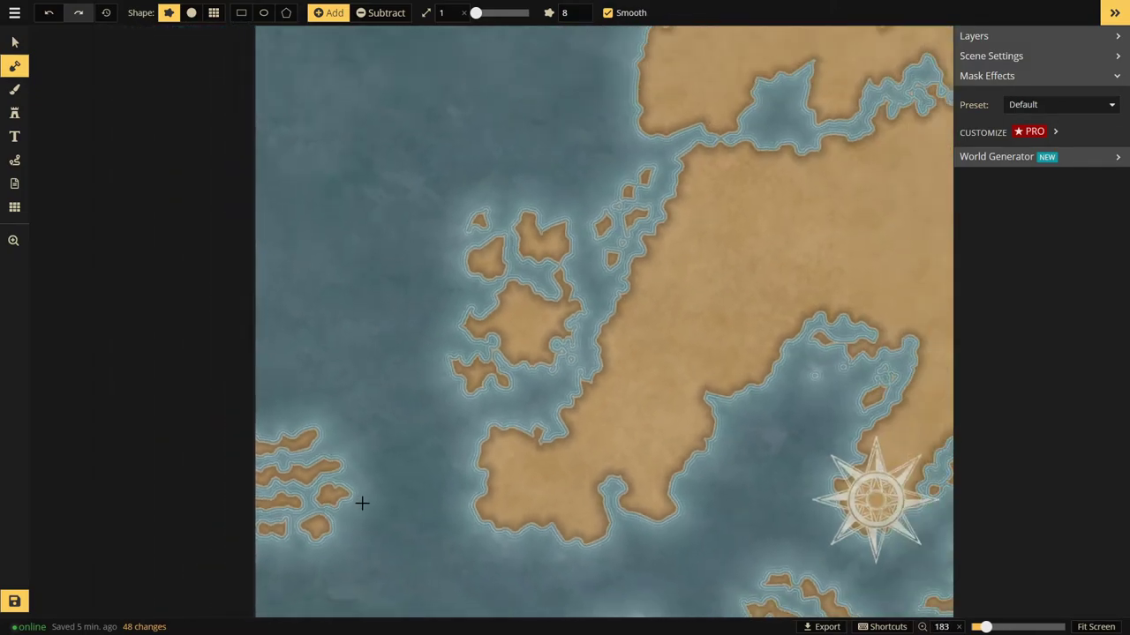
scroll(362, 503, "down", 7)
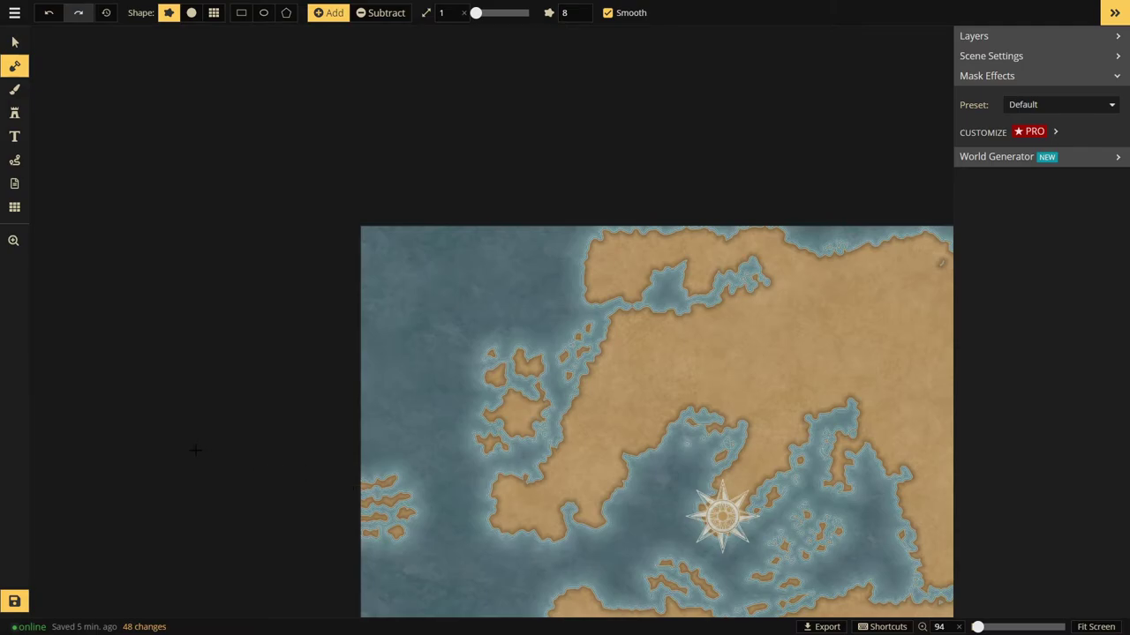
scroll(186, 445, "down", 3)
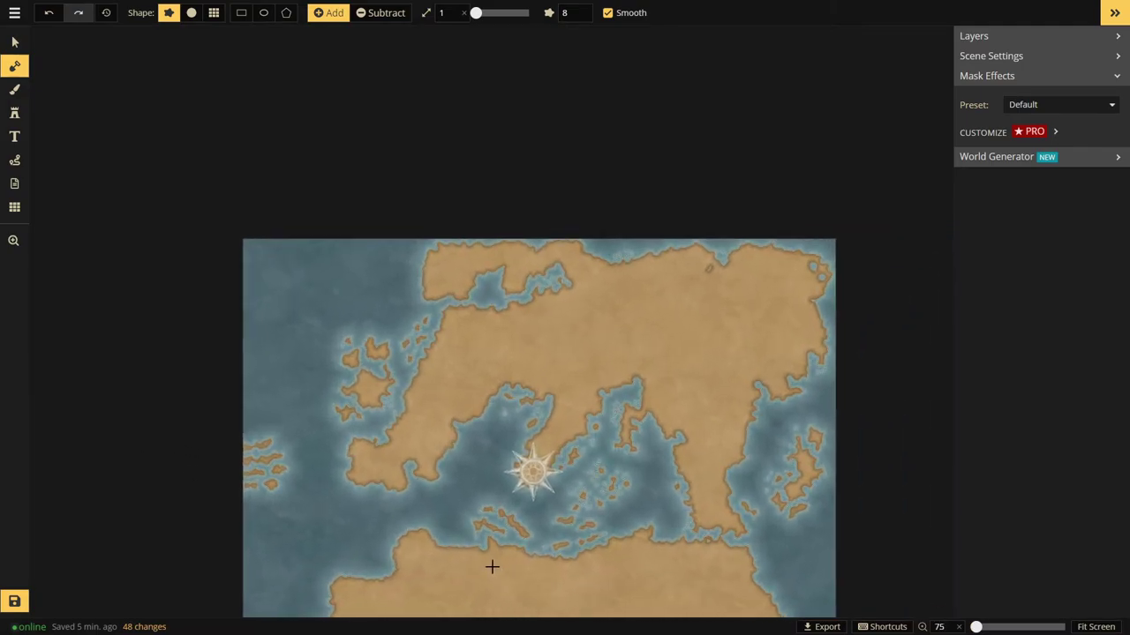
scroll(530, 564, "up", 4)
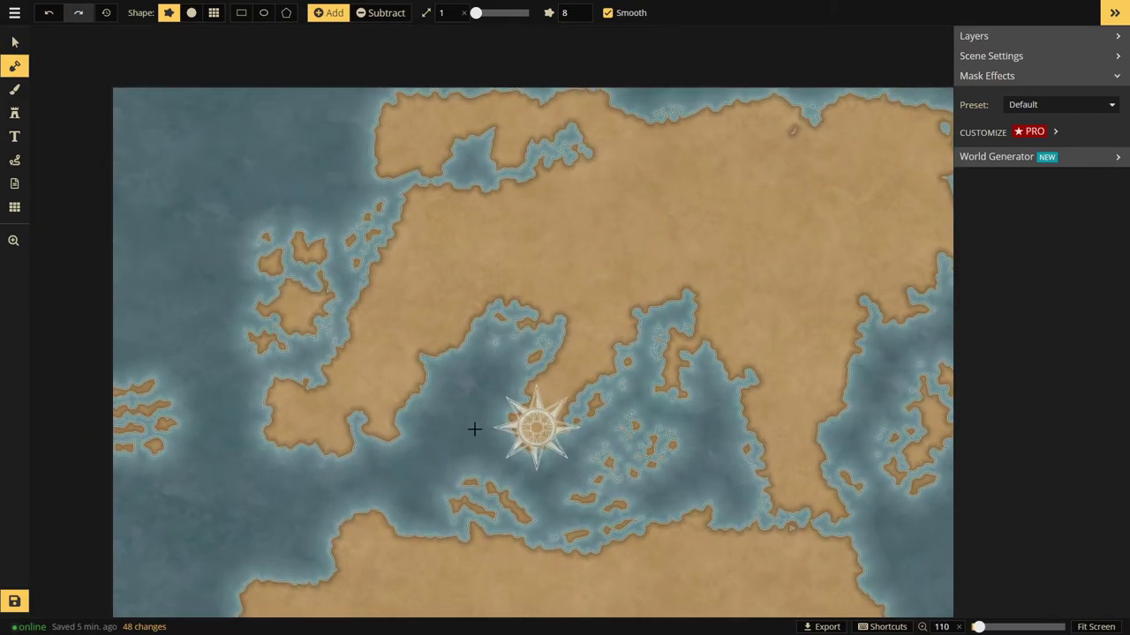
scroll(461, 268, "down", 4)
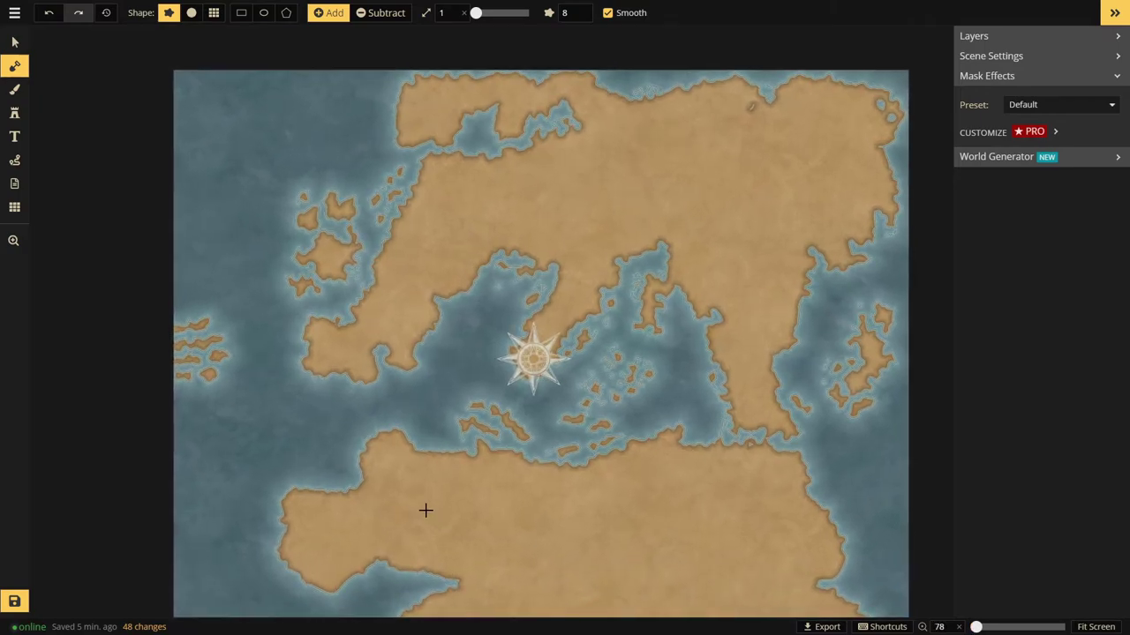
scroll(425, 511, "up", 3)
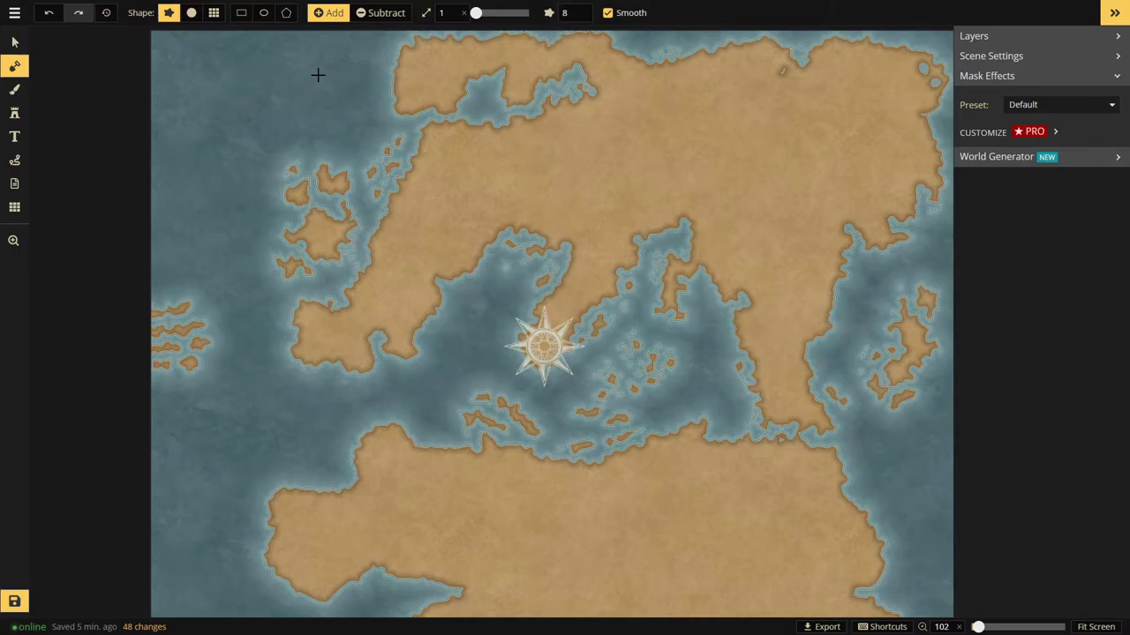
- With Subtract at size 22, carve a water loop into the southwest landmass and reshape its coastal islands
left_click(380, 14)
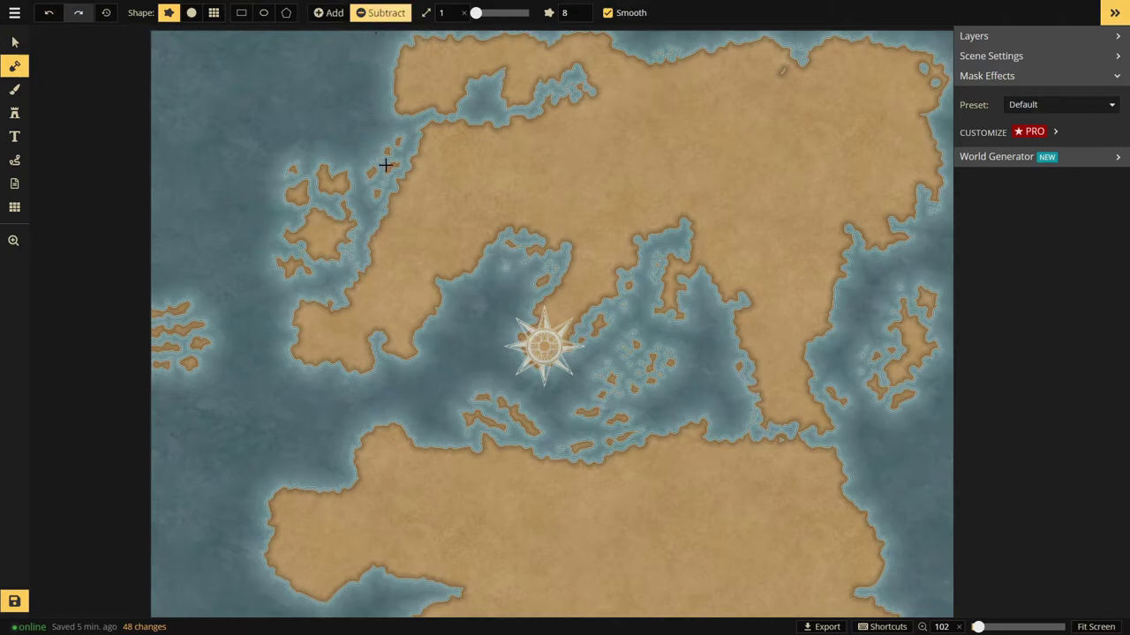
key("bracketright")
key("bracketright")
key("bracketright")
key("bracketright")
key("bracketright")
key("bracketright")
key("bracketright")
key("bracketright")
key("bracketright")
key("bracketright")
mouse_move(295, 474)
left_mouse_down()
mouse_move(283, 568)
mouse_move(340, 549)
mouse_move(324, 500)
mouse_move(314, 573)
mouse_move(270, 574)
left_mouse_up()
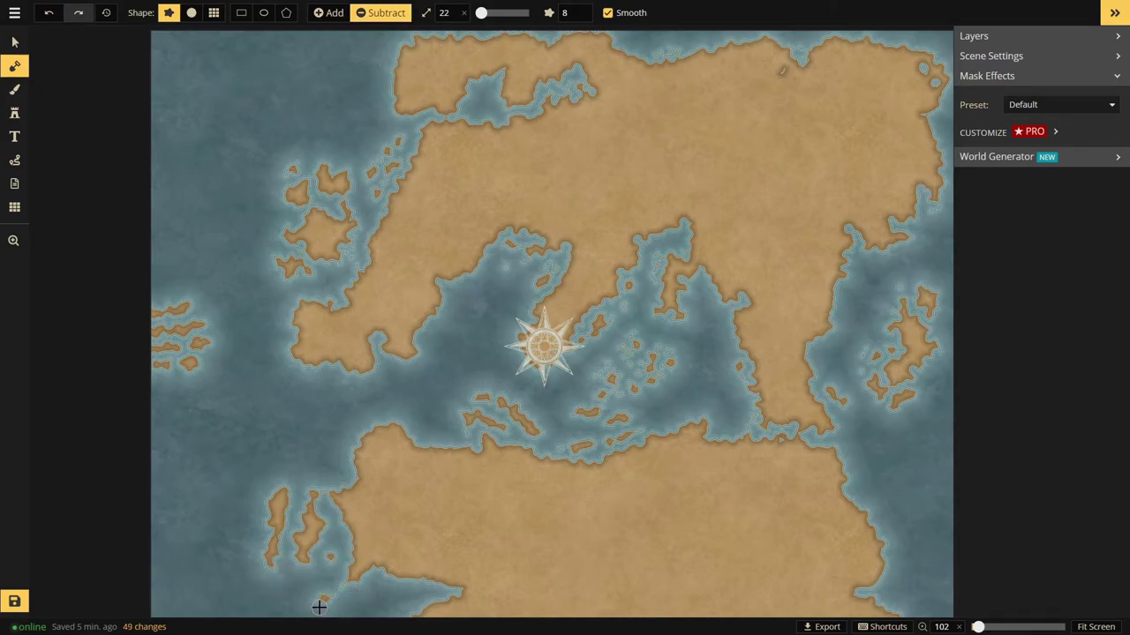
mouse_move(342, 556)
left_mouse_down()
mouse_move(345, 522)
mouse_move(311, 495)
mouse_move(336, 519)
left_mouse_up()
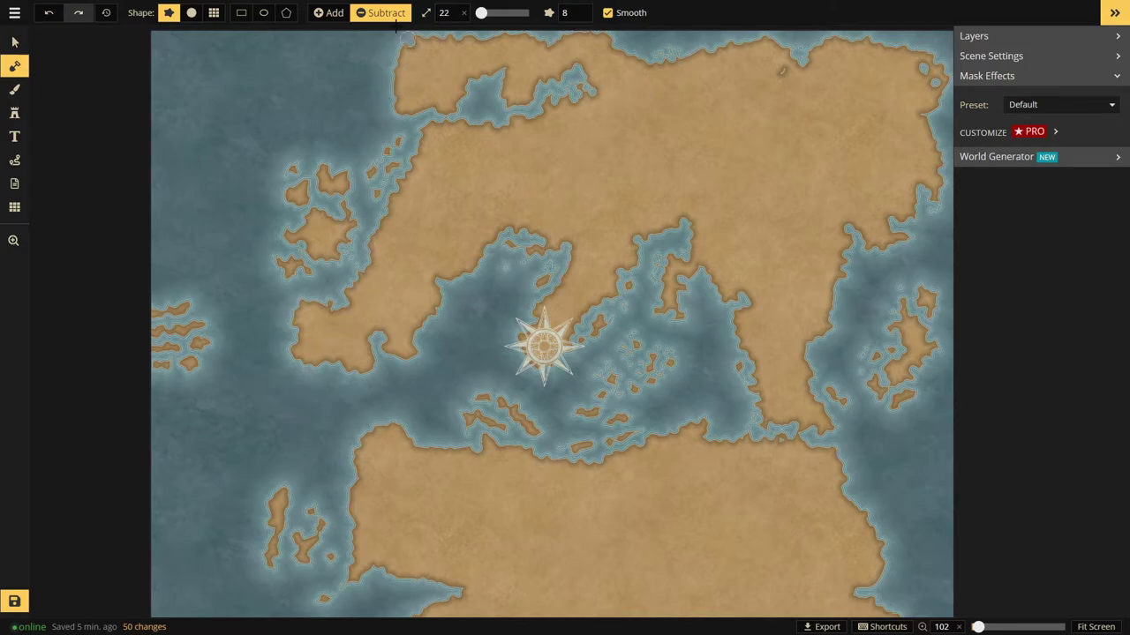
- Switch to Add with a fine brush and paint thin land strips along the southwest island's coast
left_click(334, 12)
mouse_move(260, 461)
left_mouse_down()
mouse_move(227, 495)
mouse_move(226, 523)
mouse_move(239, 541)
mouse_move(282, 544)
mouse_move(245, 525)
mouse_move(258, 524)
mouse_move(227, 540)
mouse_move(267, 569)
left_mouse_up()
mouse_move(232, 509)
left_mouse_down()
mouse_move(214, 502)
mouse_move(224, 524)
mouse_move(211, 504)
left_mouse_up()
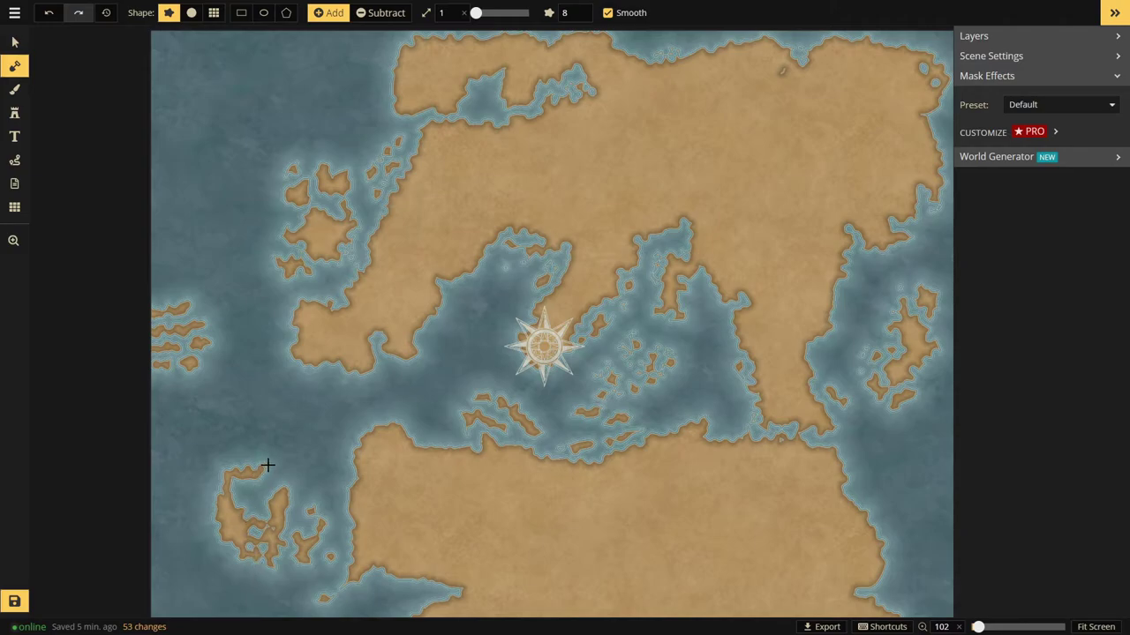
mouse_move(318, 500)
left_mouse_down()
mouse_move(298, 559)
mouse_move(308, 570)
left_mouse_up()
- Erase the land strip east of the southwest island, then dot a tiny islet in the water
left_click(375, 13)
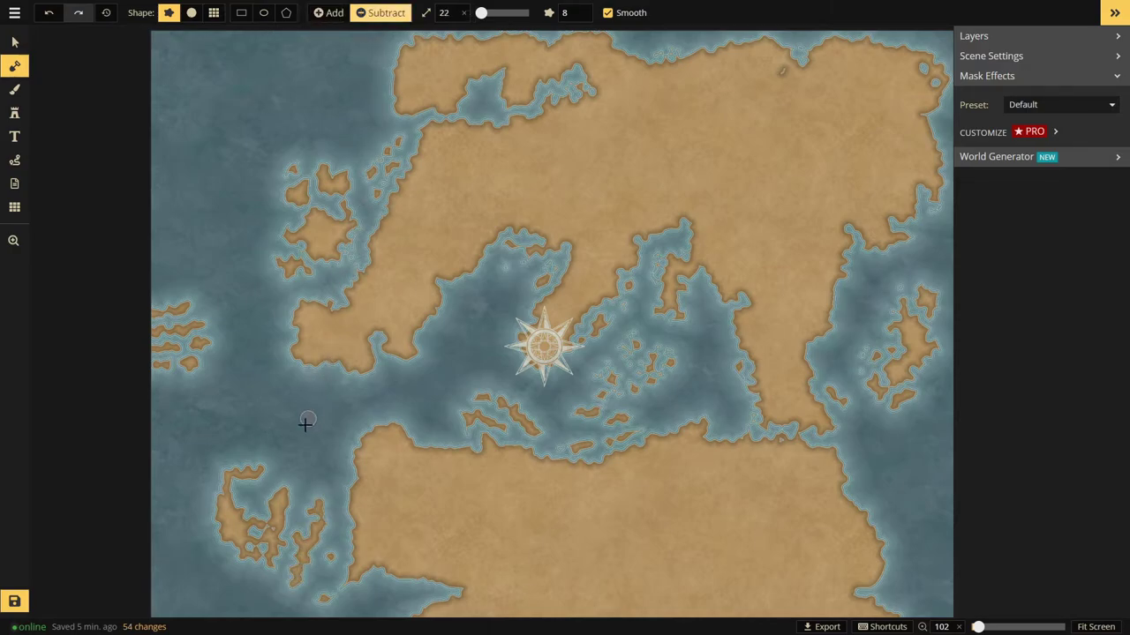
mouse_move(312, 484)
left_mouse_down()
mouse_move(318, 525)
mouse_move(297, 577)
mouse_move(333, 560)
left_mouse_up()
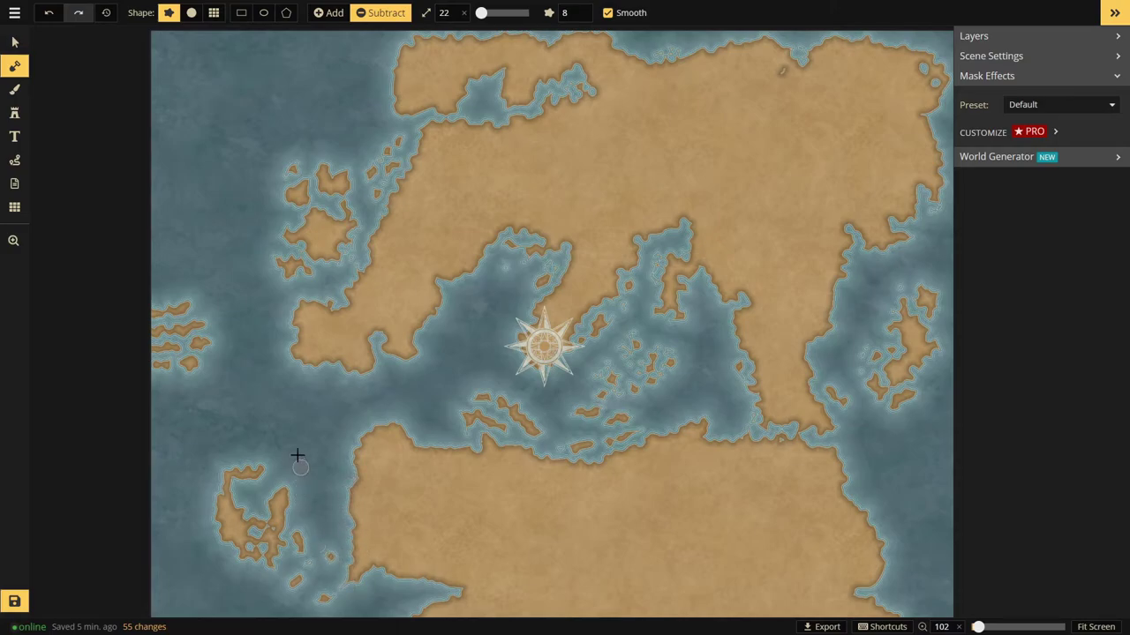
left_click(328, 13)
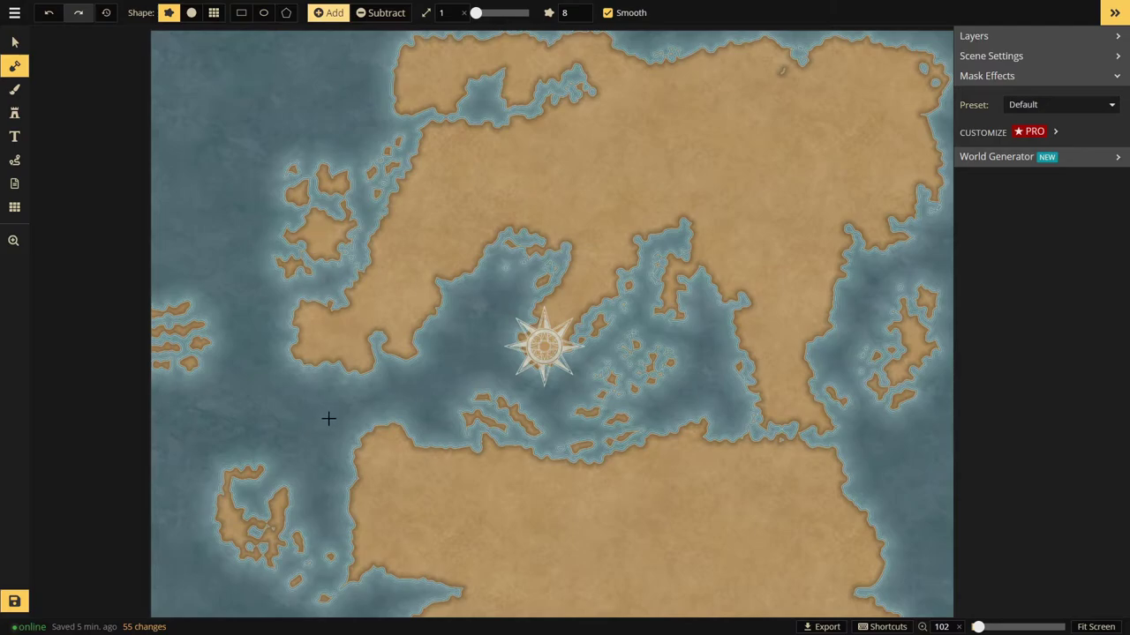
left_click(311, 510)
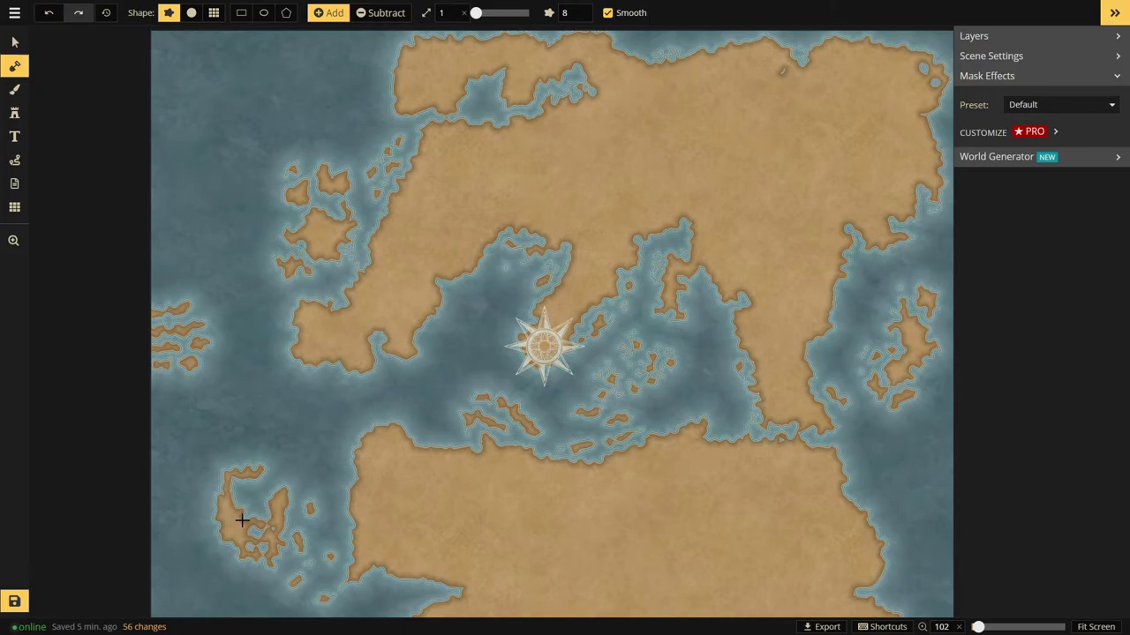
- Zoom the view out and back in on the southwest islands
scroll(234, 516, "down", 1)
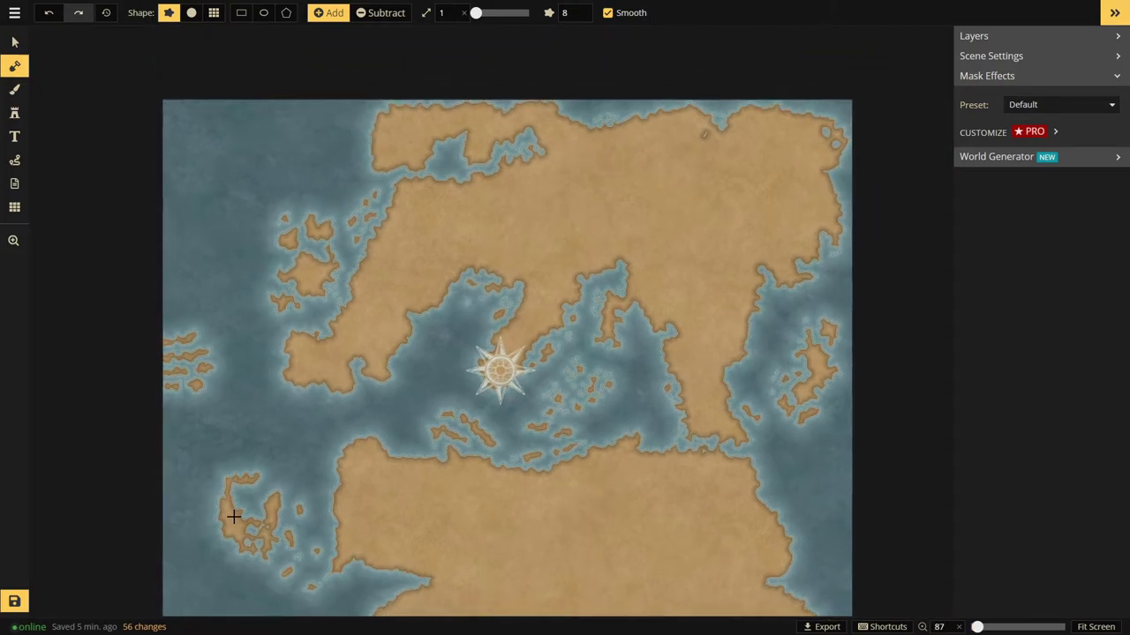
scroll(234, 517, "up", 1)
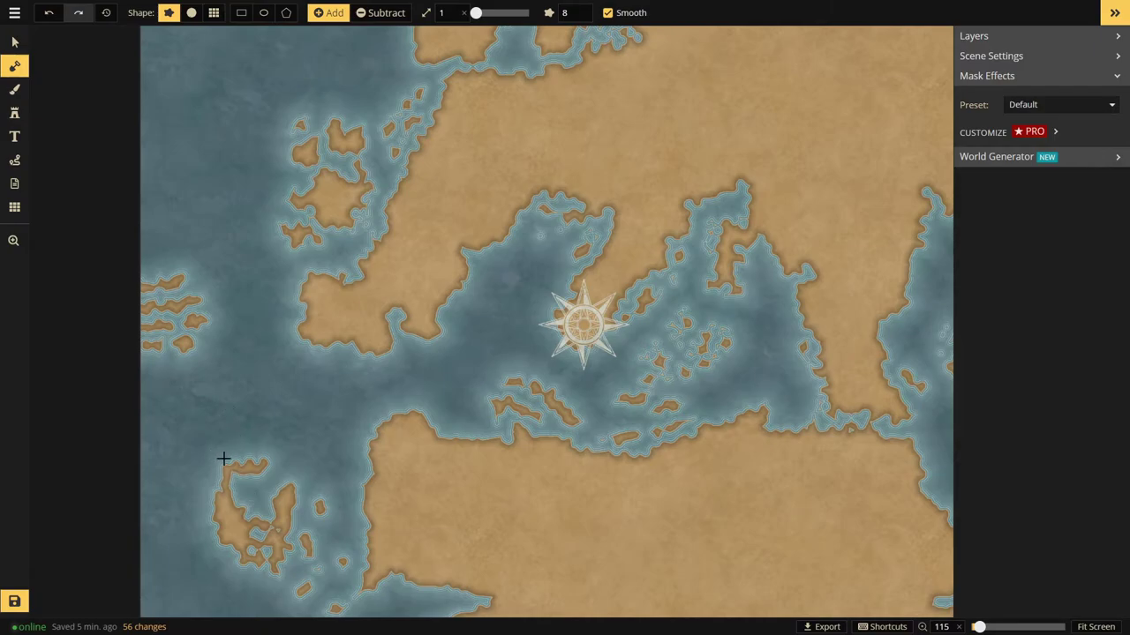
- Erase part of the southwest island's tip, then shrink the brush to 2 and carve a water channel
left_click(380, 13)
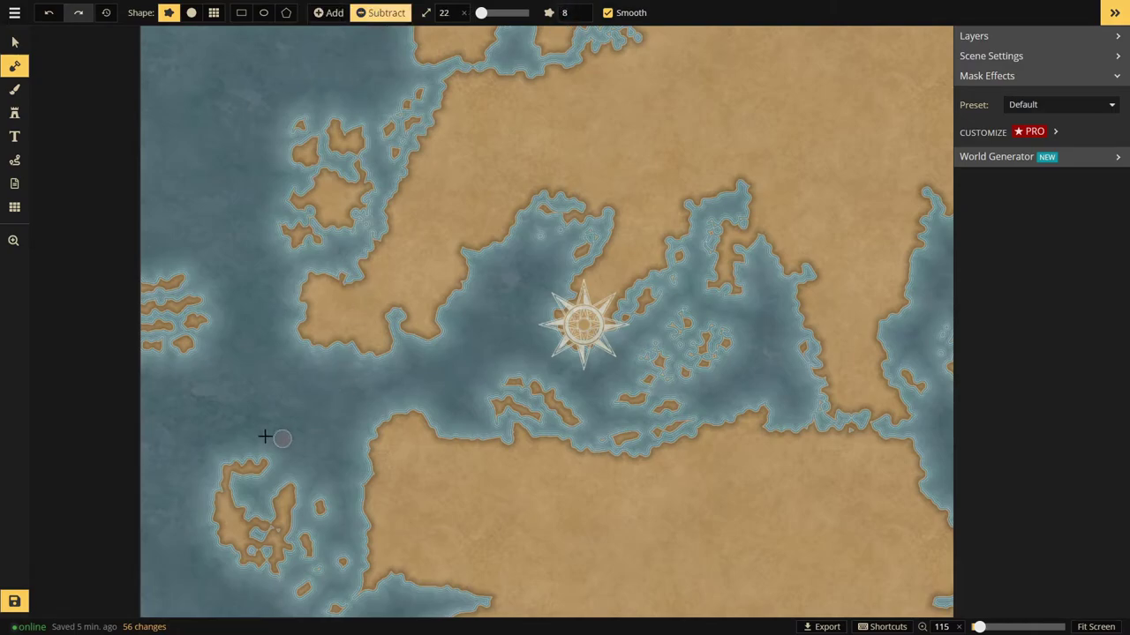
mouse_move(256, 435)
left_mouse_down()
mouse_move(222, 463)
mouse_move(247, 520)
mouse_move(249, 485)
left_mouse_up()
scroll(250, 484, "up", 2)
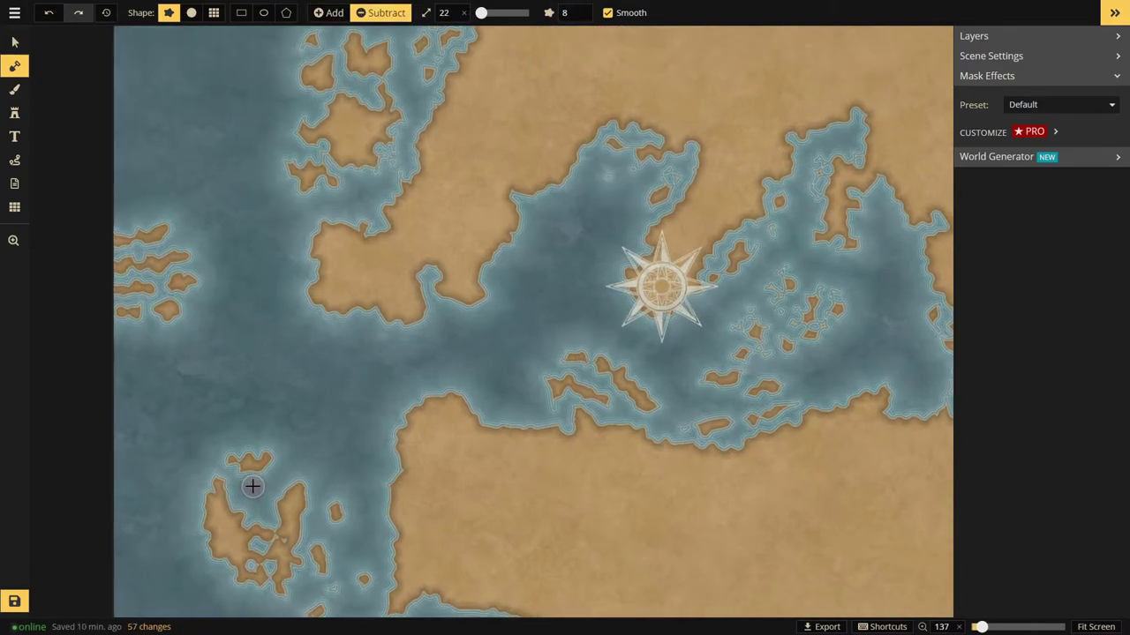
scroll(252, 487, "up", 1)
key("bracketleft")
key("bracketleft")
key("bracketleft")
key("bracketleft")
key("bracketleft")
key("bracketleft")
key("bracketleft")
key("bracketleft")
key("bracketleft")
key("bracketleft")
key("bracketleft")
key("bracketleft")
key("bracketleft")
key("bracketleft")
key("bracketleft")
key("bracketleft")
key("bracketleft")
key("bracketleft")
key("bracketleft")
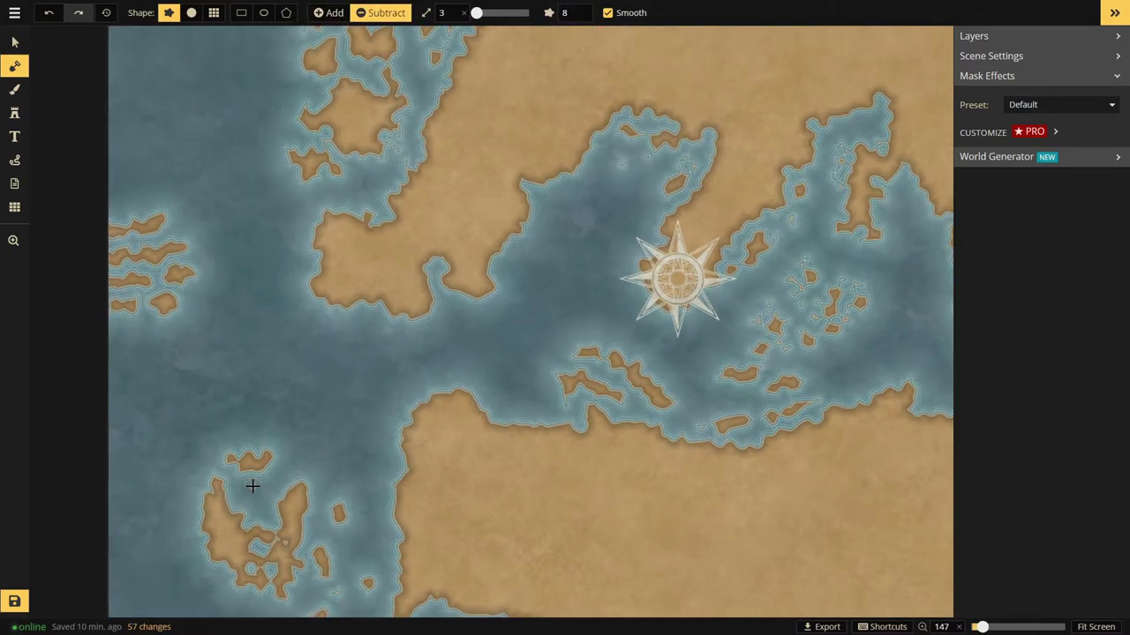
scroll(487, 174, "down", 1)
scroll(421, 338, "down", 2)
scroll(319, 507, "up", 2)
scroll(265, 509, "up", 4)
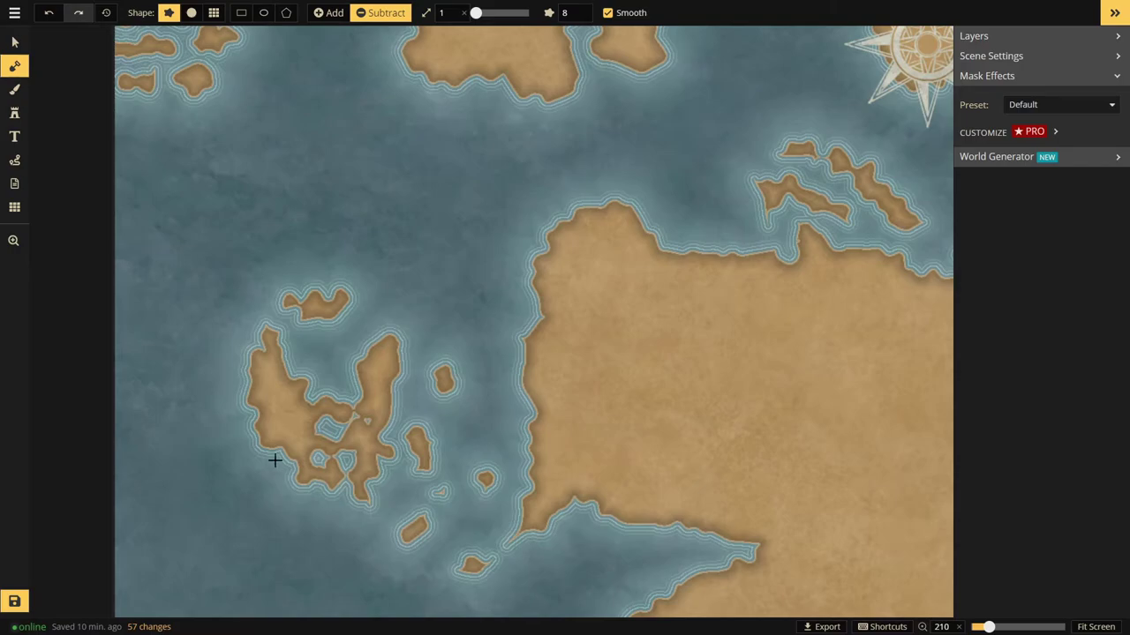
mouse_move(255, 416)
left_mouse_down()
mouse_move(282, 410)
mouse_move(270, 433)
left_mouse_up()
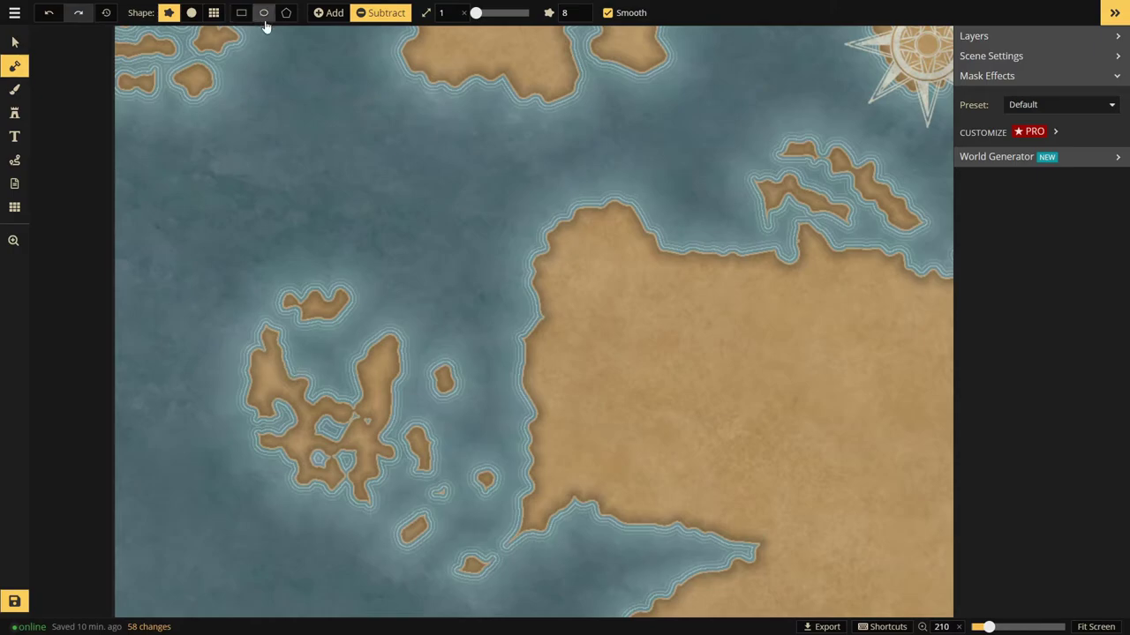
- Add land to extend the island's southwest coast downward and fill its lower end
left_click(329, 12)
mouse_move(293, 446)
left_mouse_down()
mouse_move(269, 484)
mouse_move(271, 472)
mouse_move(298, 494)
left_mouse_up()
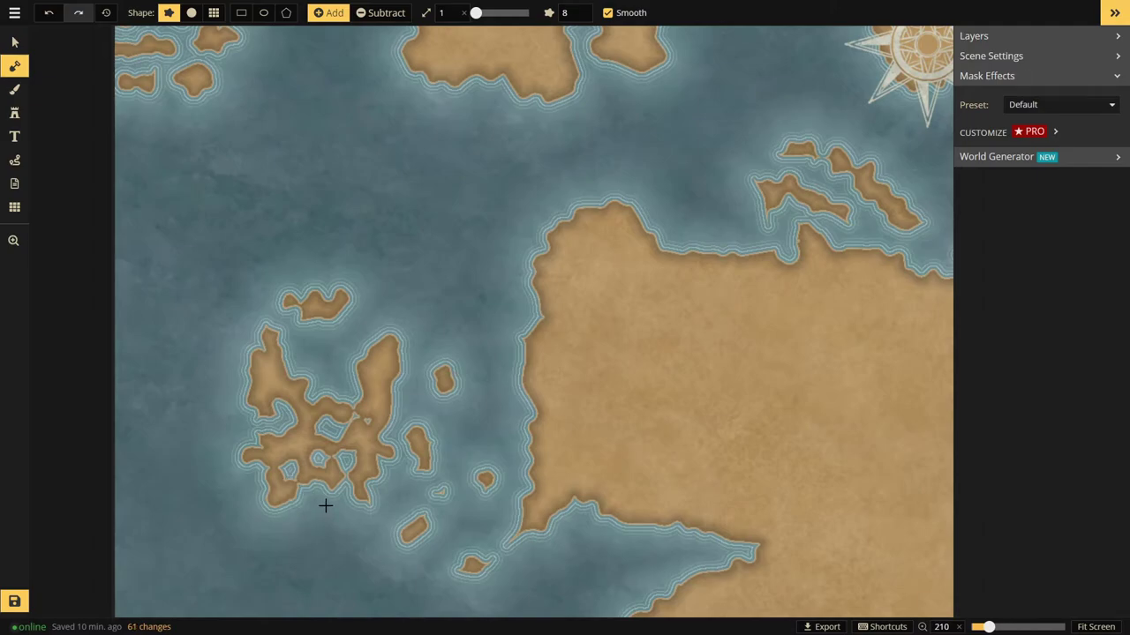
mouse_move(313, 490)
left_mouse_down()
mouse_move(328, 520)
mouse_move(319, 486)
left_mouse_up()
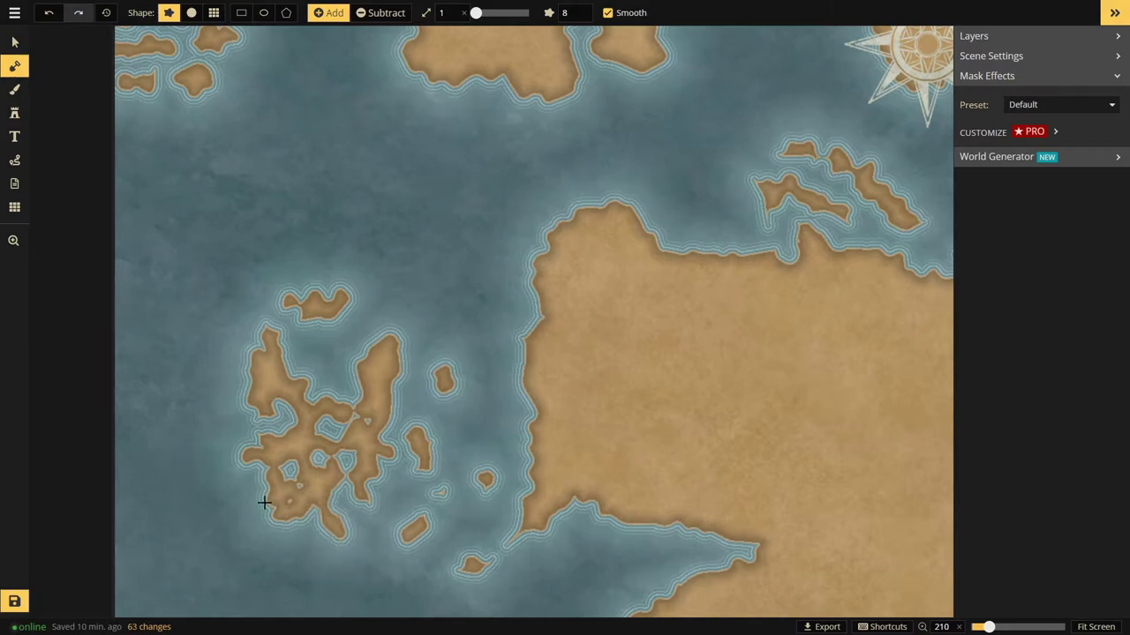
- Switch back to Subtract and cut water channels across the island's upper and western parts
left_click(379, 12)
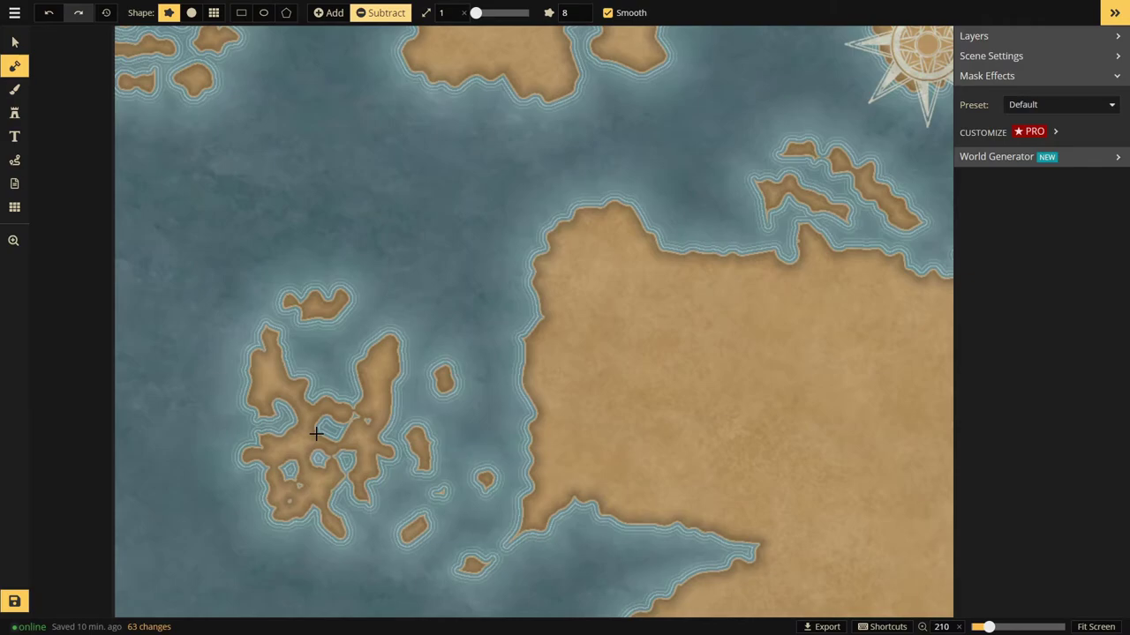
mouse_move(270, 371)
left_mouse_down()
mouse_move(253, 370)
mouse_move(258, 383)
mouse_move(265, 353)
mouse_move(275, 391)
mouse_move(280, 379)
mouse_move(247, 399)
mouse_move(294, 395)
left_mouse_up()
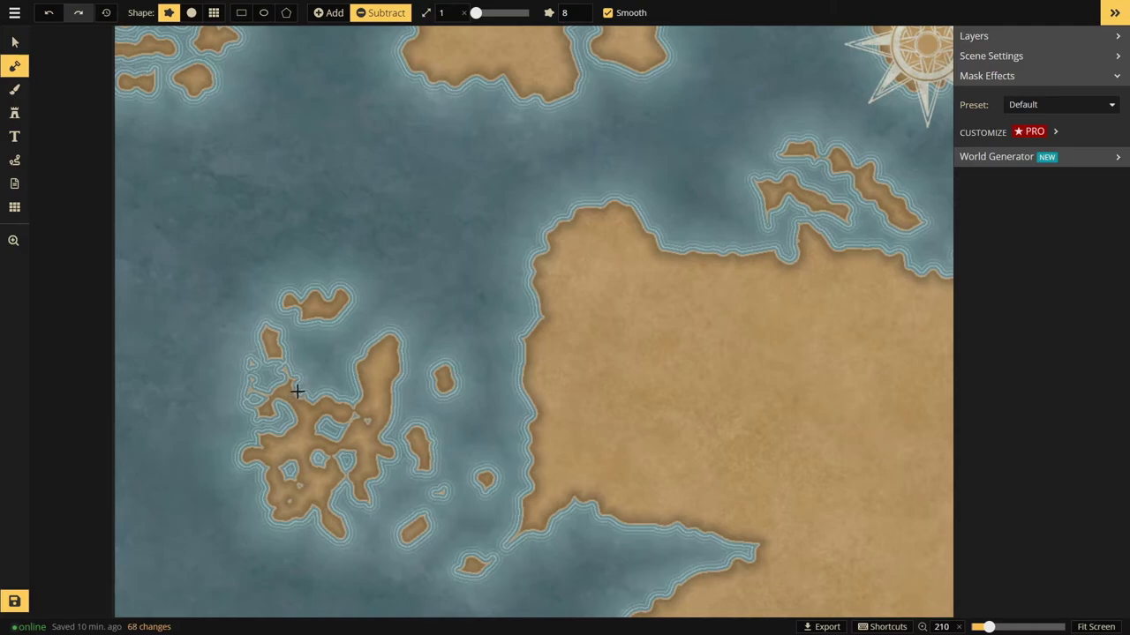
mouse_move(375, 355)
left_mouse_down()
mouse_move(365, 378)
mouse_move(394, 382)
left_mouse_up()
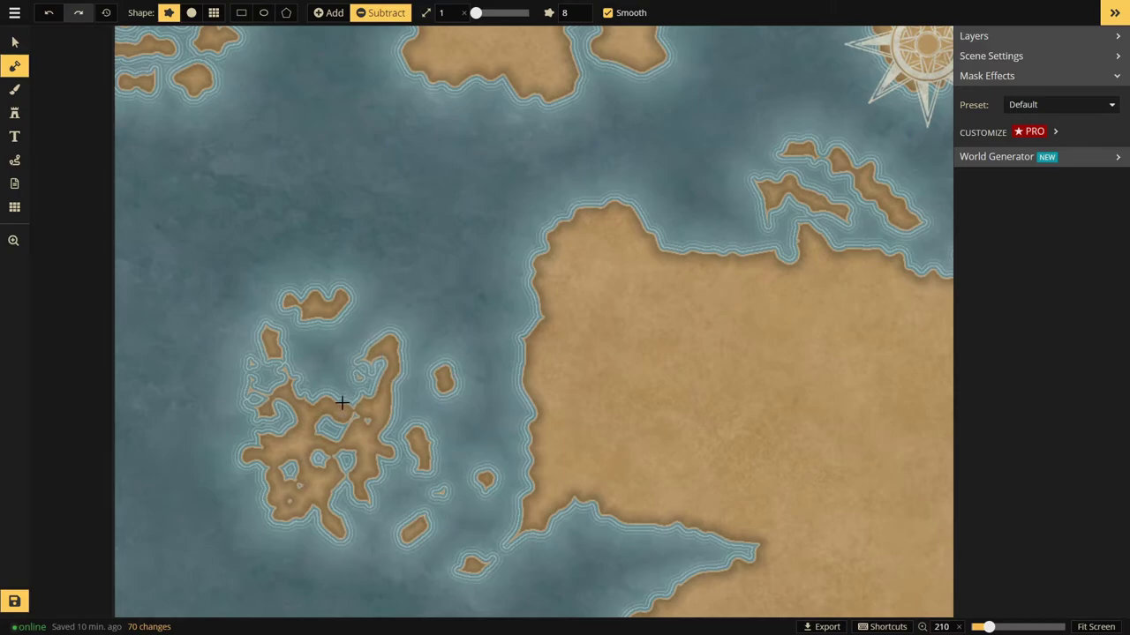
mouse_move(342, 403)
left_mouse_down()
mouse_move(314, 410)
mouse_move(333, 439)
mouse_move(307, 414)
mouse_move(300, 459)
mouse_move(294, 408)
mouse_move(281, 422)
mouse_move(291, 406)
mouse_move(268, 404)
mouse_move(319, 417)
mouse_move(278, 395)
mouse_move(278, 412)
mouse_move(292, 414)
mouse_move(271, 398)
left_mouse_up()
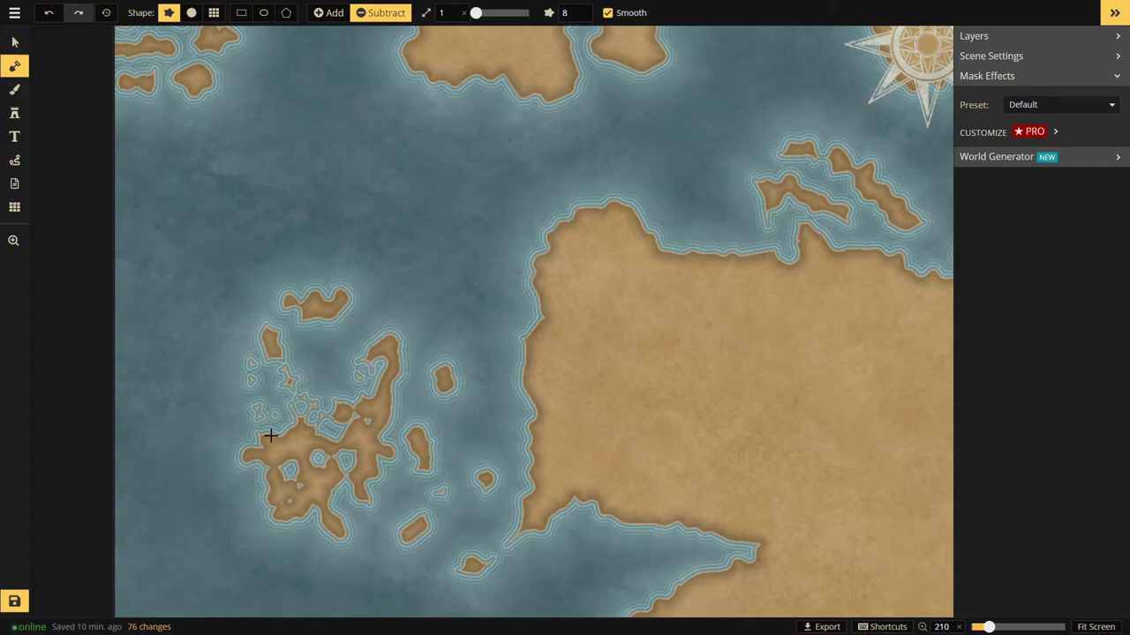
- Touch up the island's west side, then erase spots from its middle, southern part and southwest tip
scroll(270, 439, "down", 2)
left_click(267, 439)
left_click(260, 449)
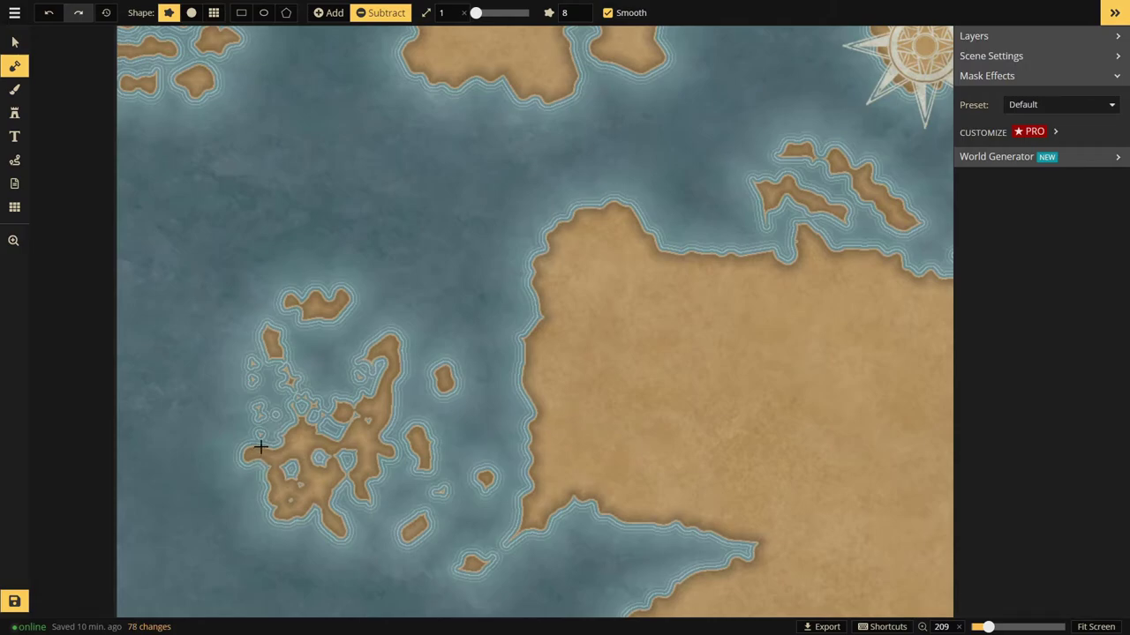
left_click(310, 446)
left_click_drag(329, 474, 297, 485)
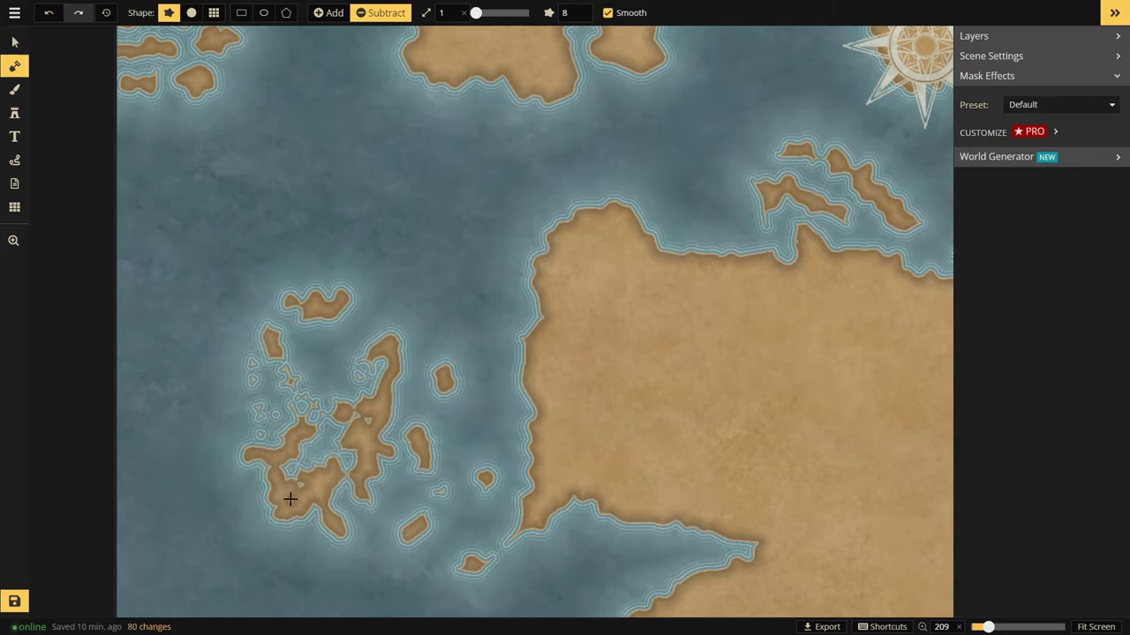
left_click(272, 497)
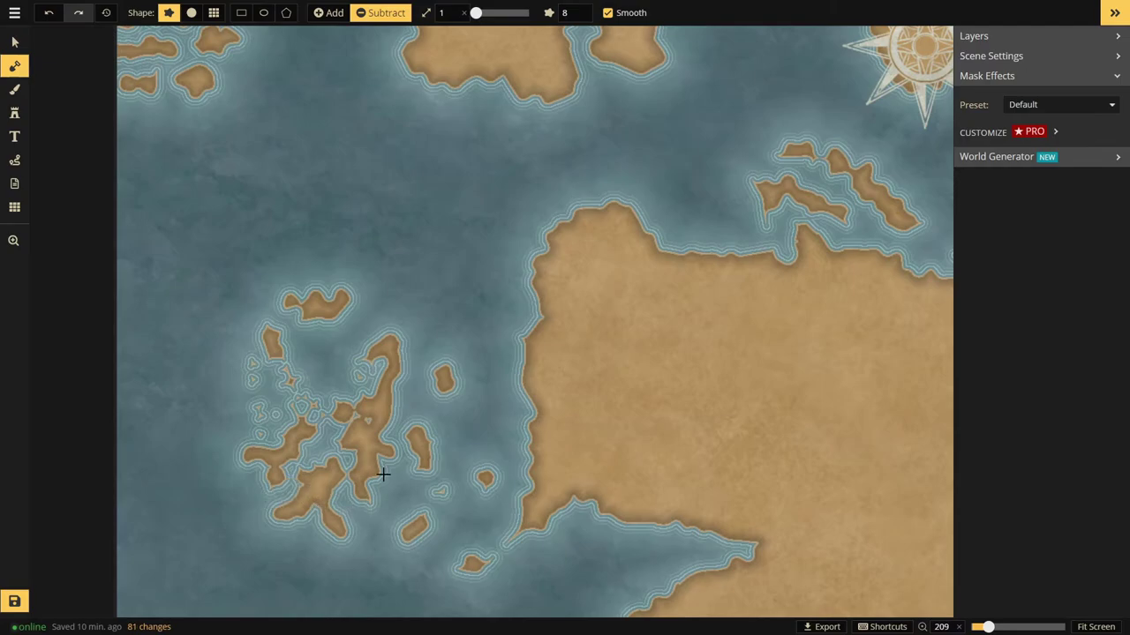
left_click(310, 485)
left_click_drag(298, 504, 303, 515)
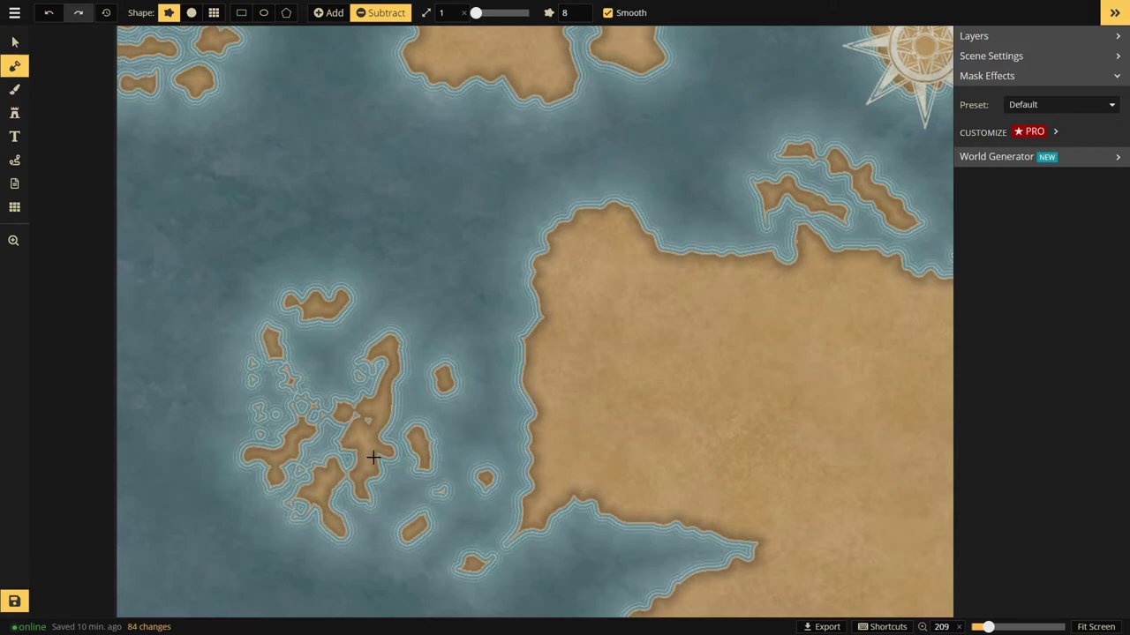
left_click_drag(302, 460, 266, 453)
- Add land to the western cluster, along the central island's east side and below it
left_click(332, 14)
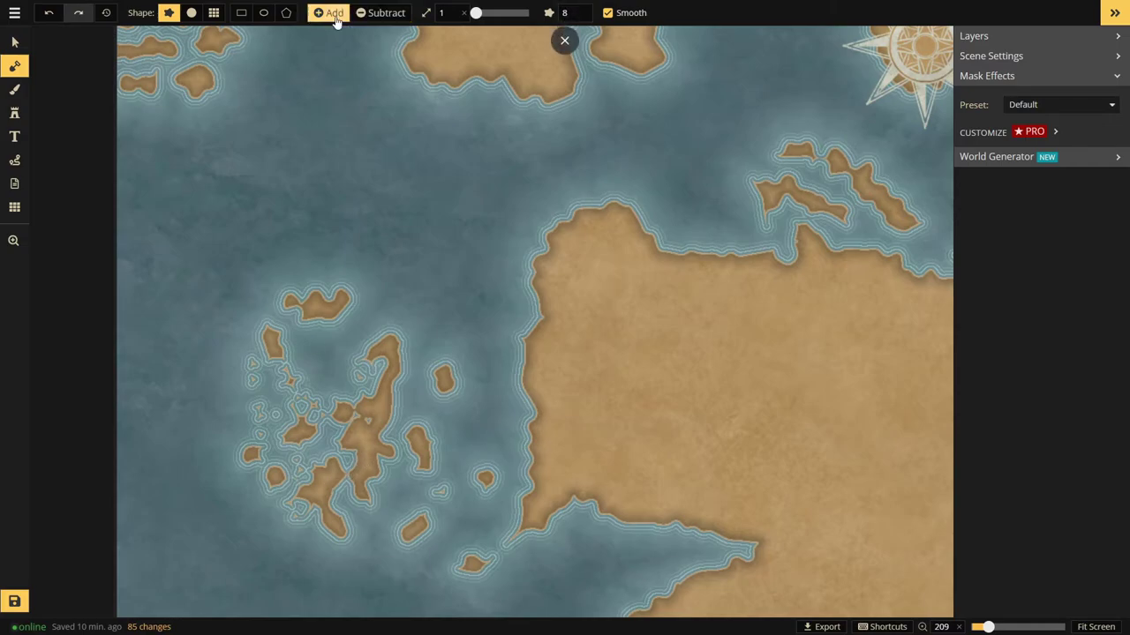
left_click_drag(256, 412, 273, 441)
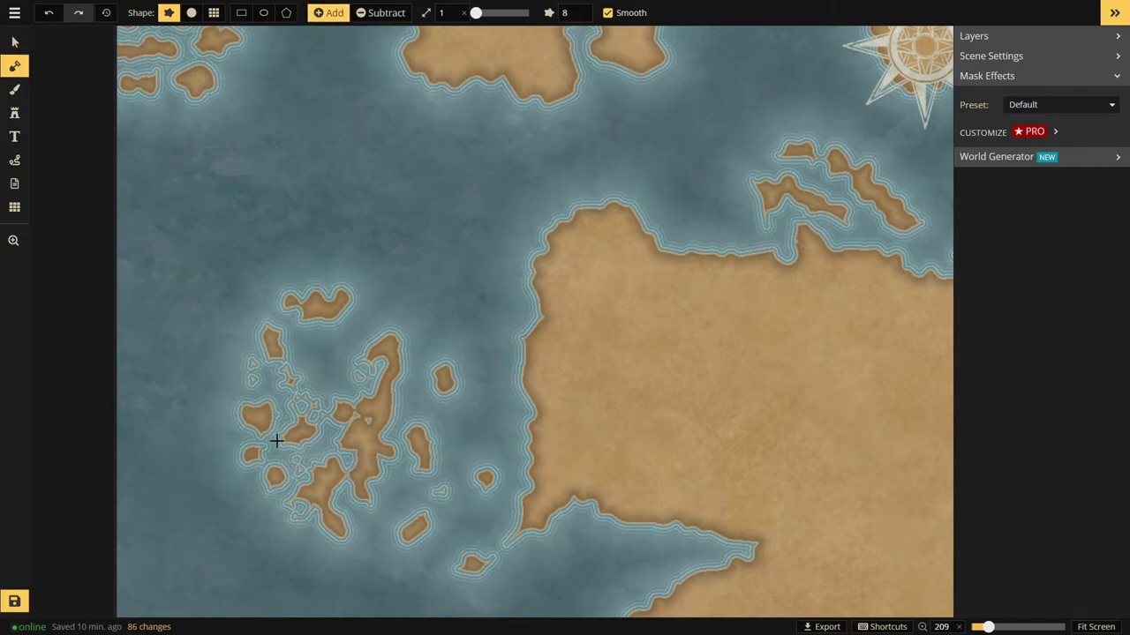
left_click(296, 461)
left_click(393, 12)
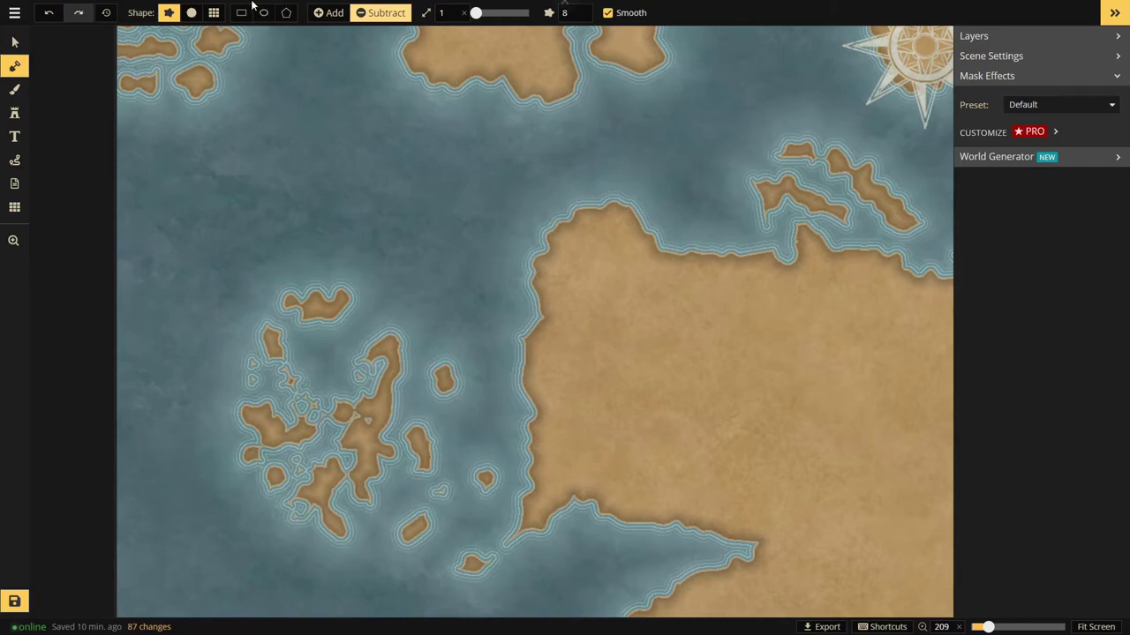
left_click(328, 13)
left_click_drag(403, 380, 389, 470)
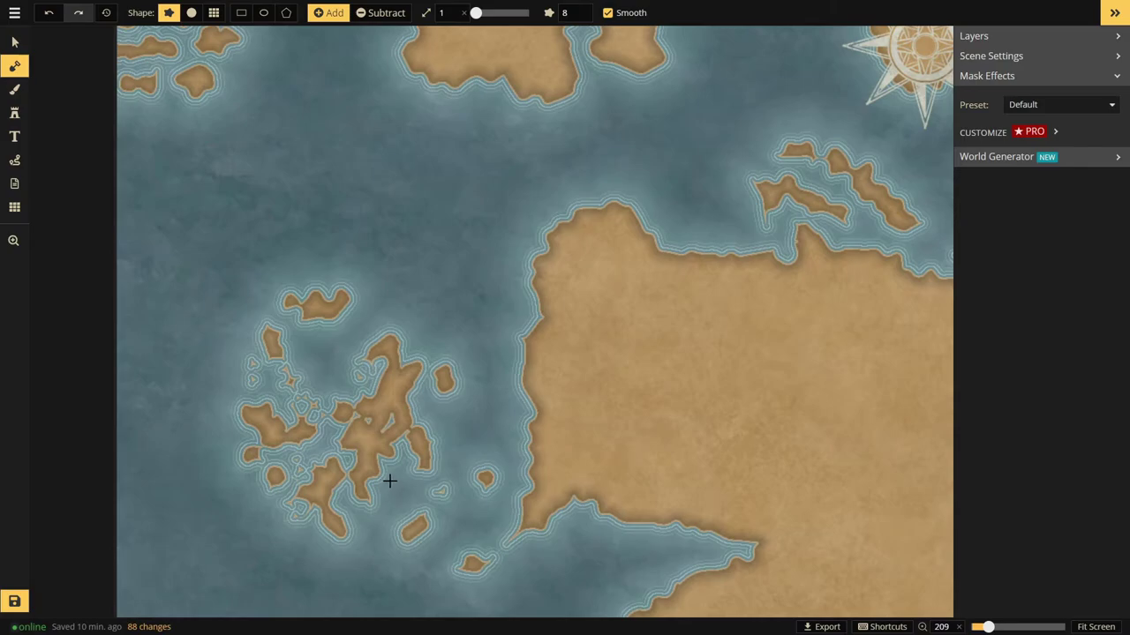
left_click_drag(390, 481, 359, 516)
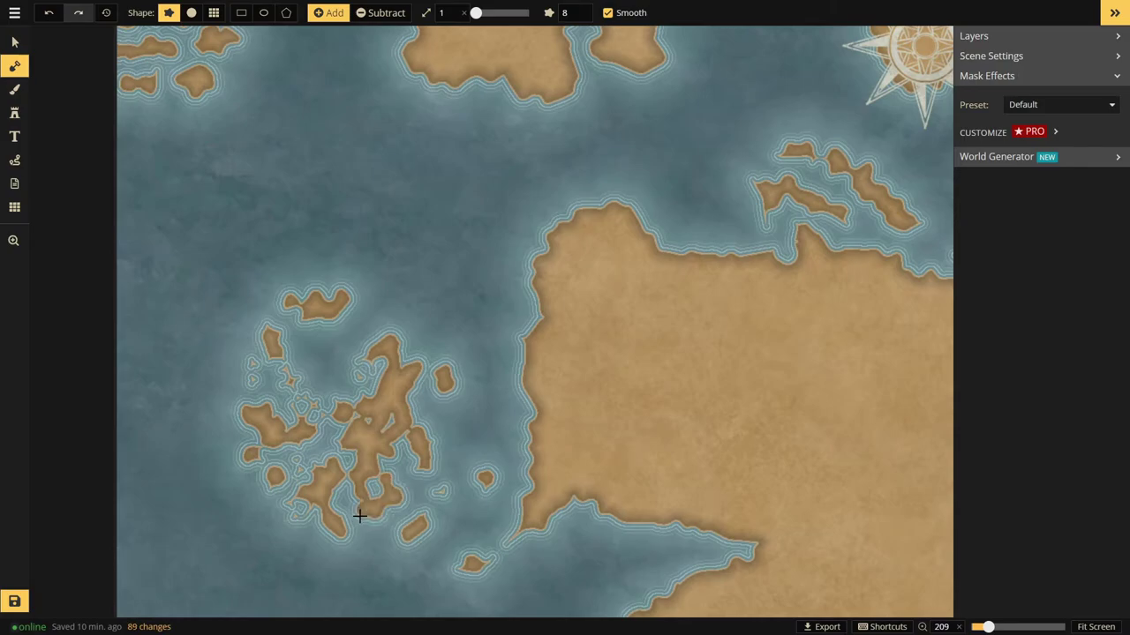
- With Subtract, trim the central island's coastline, southern coast and southern tip
left_click(384, 12)
mouse_move(403, 442)
left_mouse_down()
mouse_move(405, 405)
mouse_move(408, 419)
mouse_move(397, 420)
mouse_move(441, 456)
left_mouse_up()
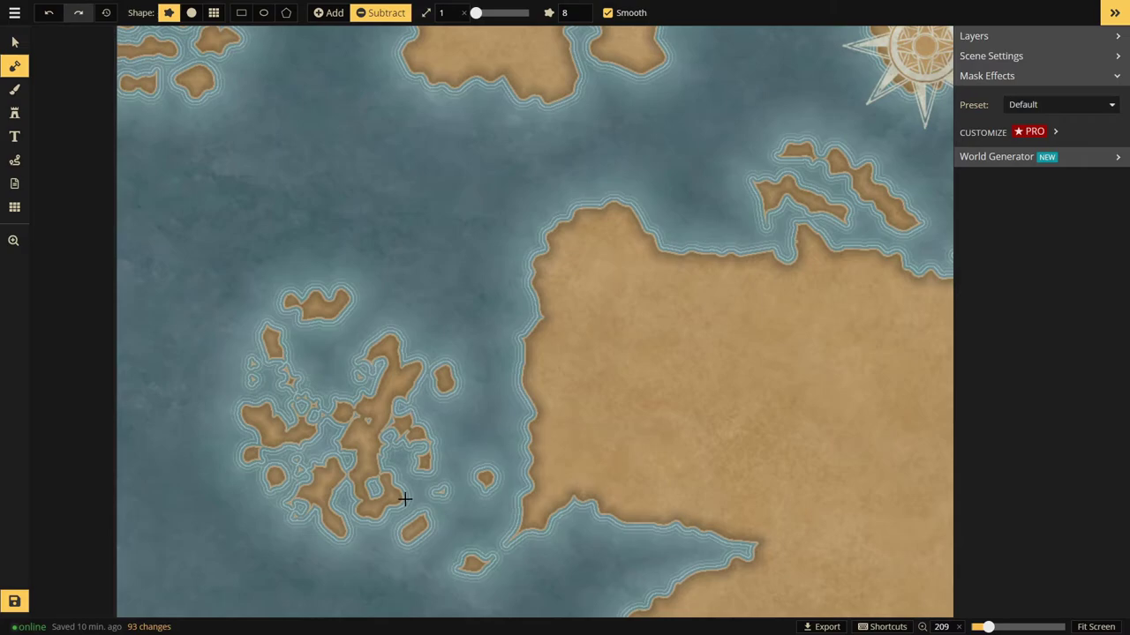
mouse_move(394, 499)
left_mouse_down()
mouse_move(366, 507)
mouse_move(398, 520)
left_mouse_up()
left_click_drag(339, 519, 351, 521)
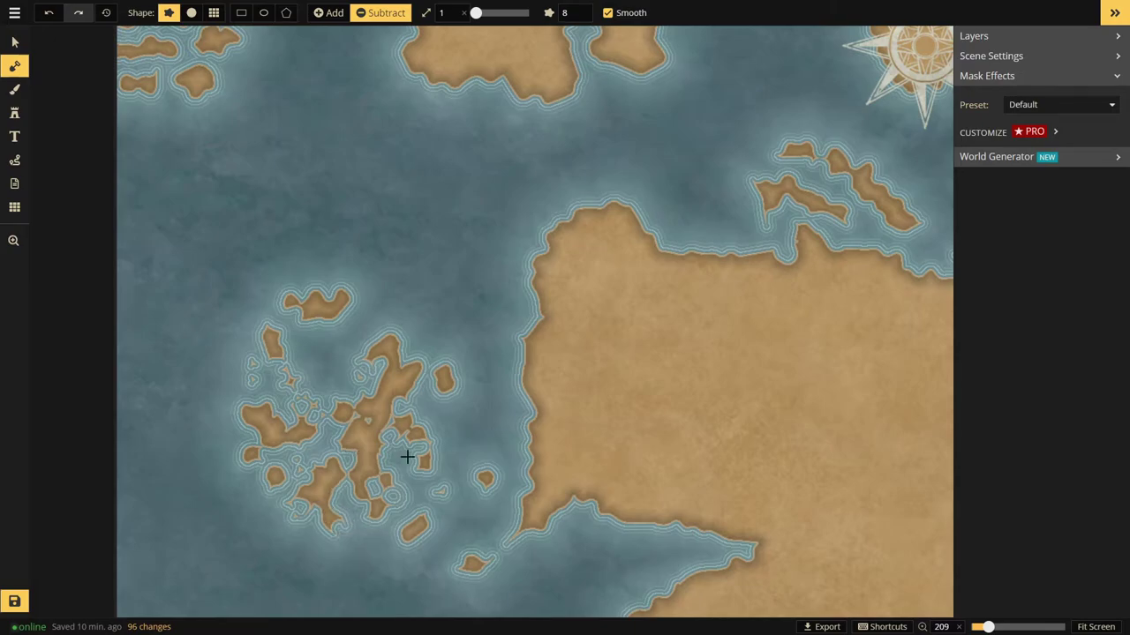
left_click(411, 375)
- Zoom out, paint a small peninsula and a land blob in the northwest, then erase a bit of it
scroll(433, 461, "down", 3)
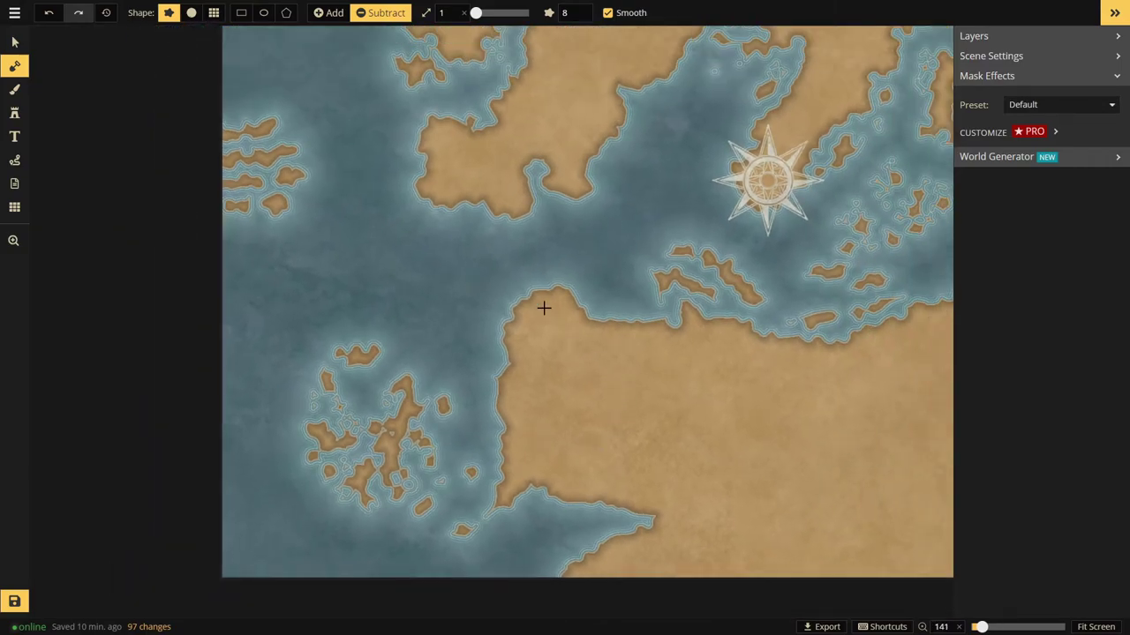
scroll(494, 260, "down", 3)
scroll(618, 382, "down", 1)
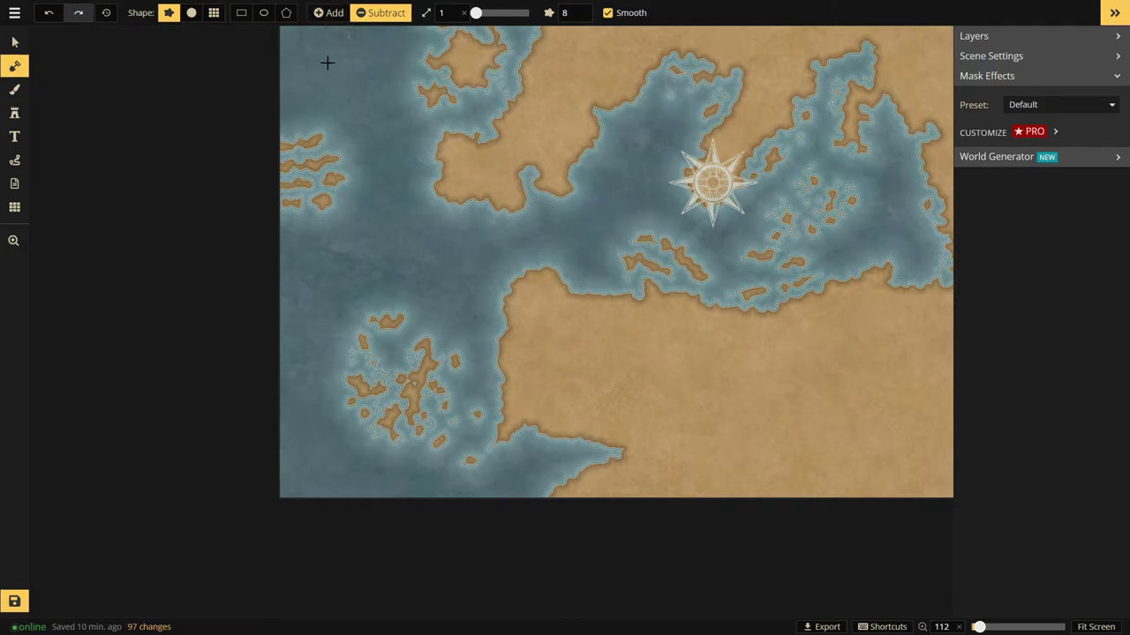
left_click(336, 13)
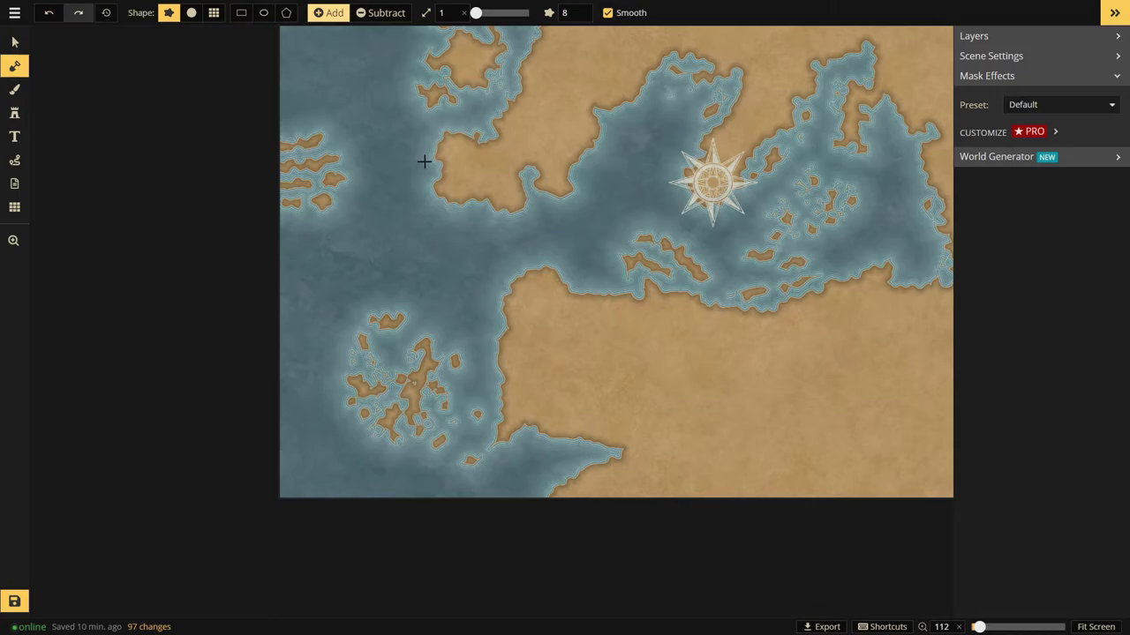
mouse_move(461, 195)
left_mouse_down()
mouse_move(433, 231)
mouse_move(469, 238)
mouse_move(459, 202)
left_mouse_up()
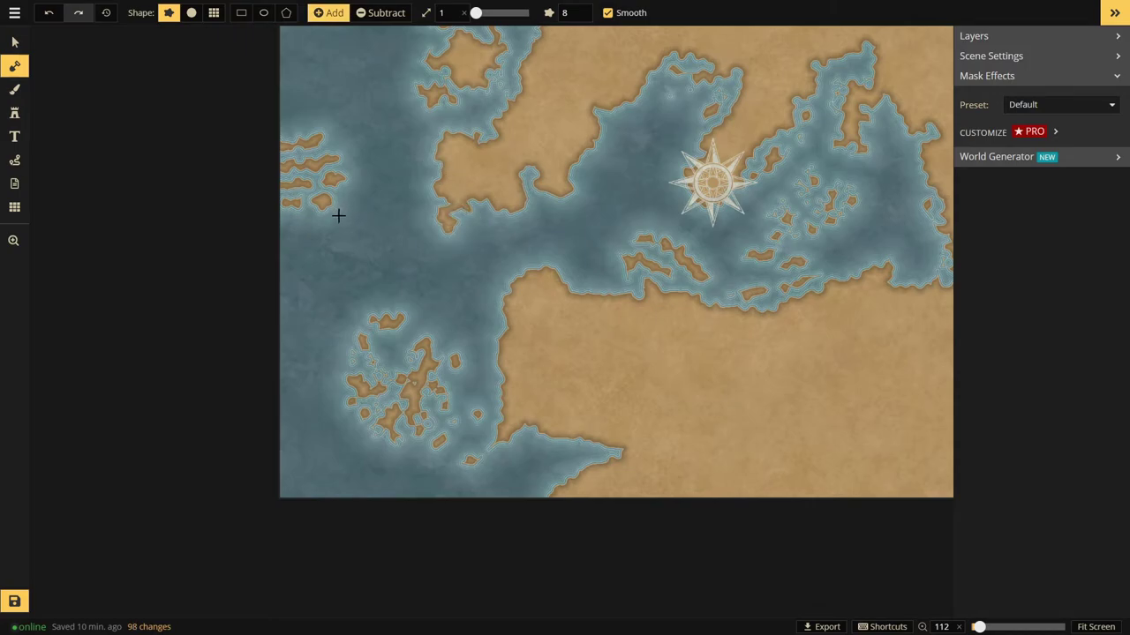
left_click_drag(348, 197, 342, 228)
left_click(379, 13)
scroll(348, 188, "up", 5)
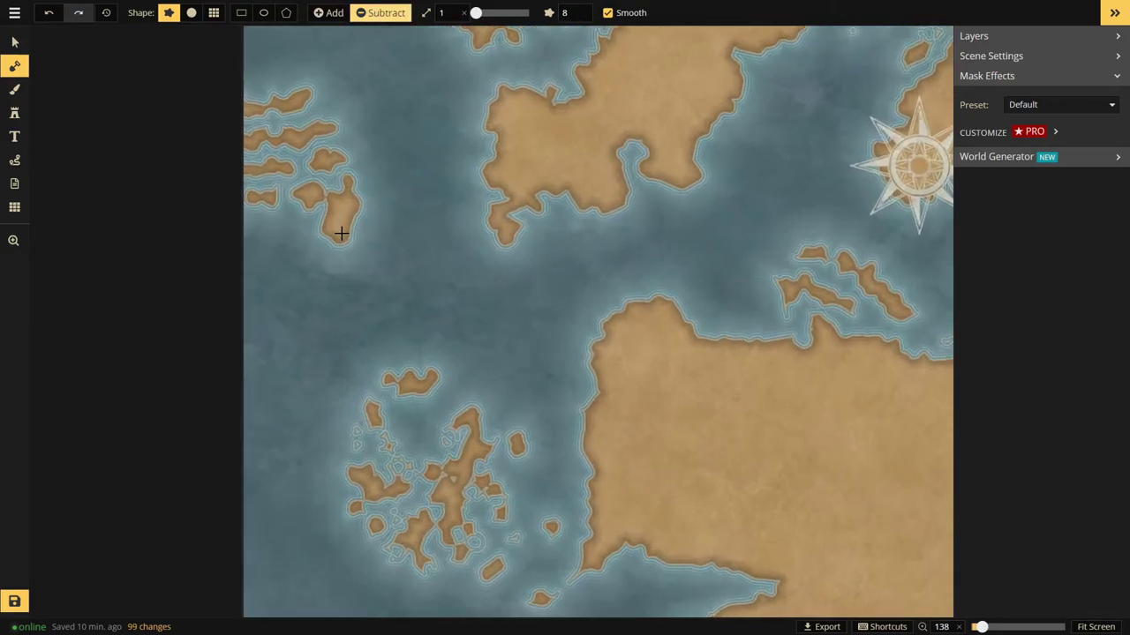
mouse_move(345, 202)
left_mouse_down()
mouse_move(328, 191)
mouse_move(360, 197)
mouse_move(340, 221)
mouse_move(352, 223)
mouse_move(330, 212)
mouse_move(335, 242)
mouse_move(323, 232)
mouse_move(368, 210)
left_mouse_up()
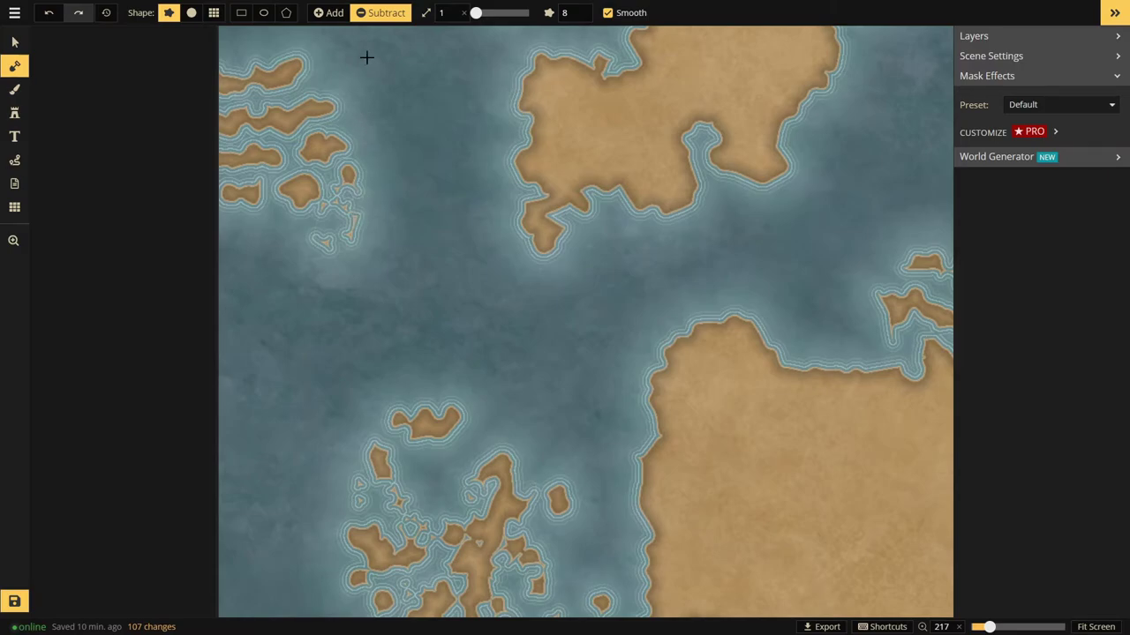
- Paint a new land blob among the northwest islands, cut a channel through it, and add more land nearby
left_click(329, 12)
left_click_drag(351, 86, 384, 148)
left_click(378, 12)
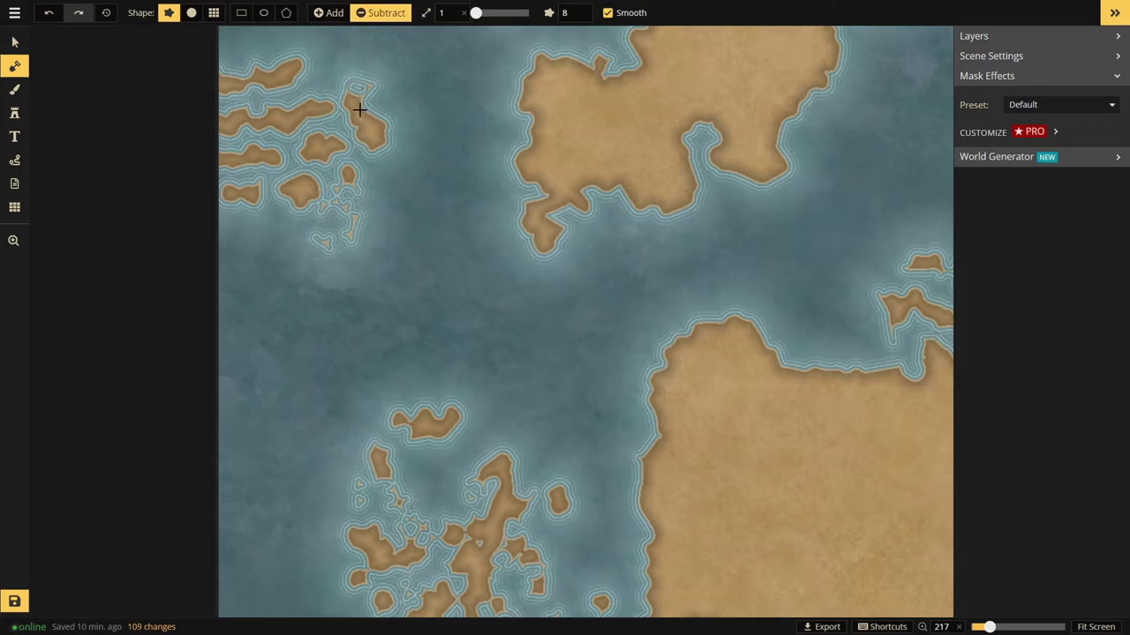
mouse_move(356, 106)
left_mouse_down()
mouse_move(374, 112)
mouse_move(360, 108)
mouse_move(383, 133)
mouse_move(380, 156)
mouse_move(370, 132)
left_mouse_up()
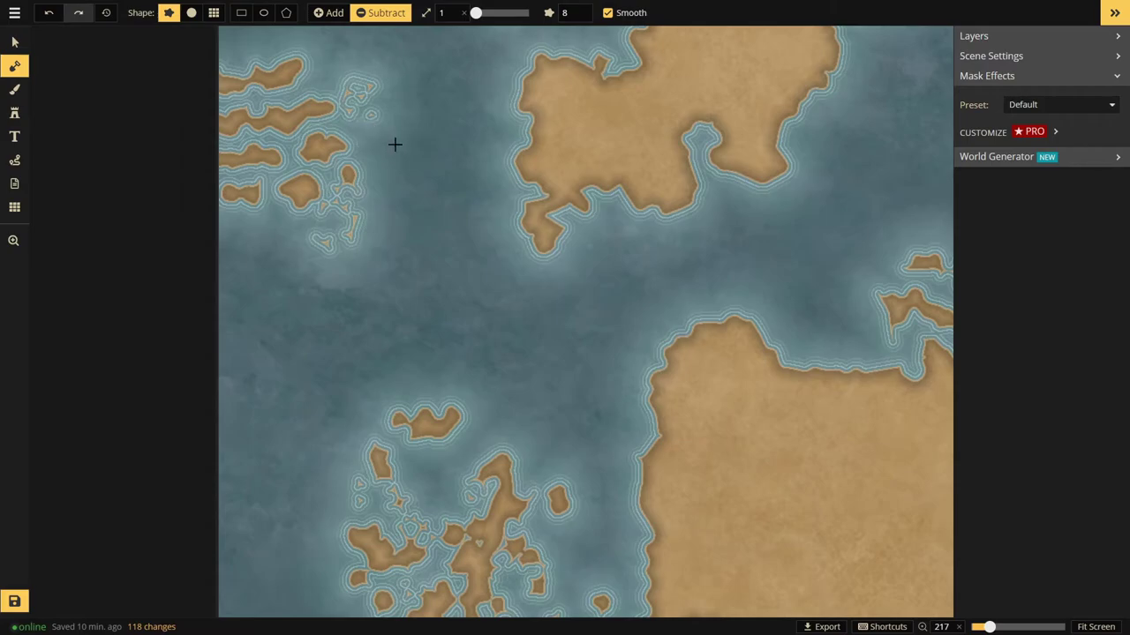
left_click(329, 12)
mouse_move(332, 33)
left_mouse_down()
mouse_move(343, 56)
mouse_move(343, 43)
left_mouse_up()
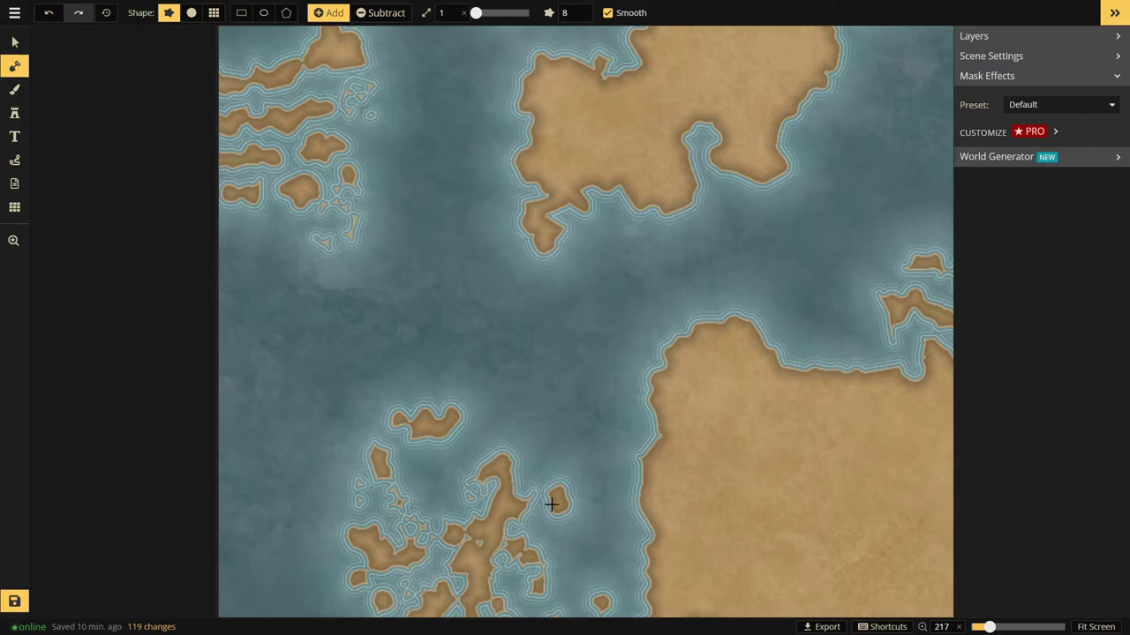
- Paint two new islands in the western chain, one upper and one lower
scroll(441, 291, "down", 3)
scroll(378, 157, "up", 4)
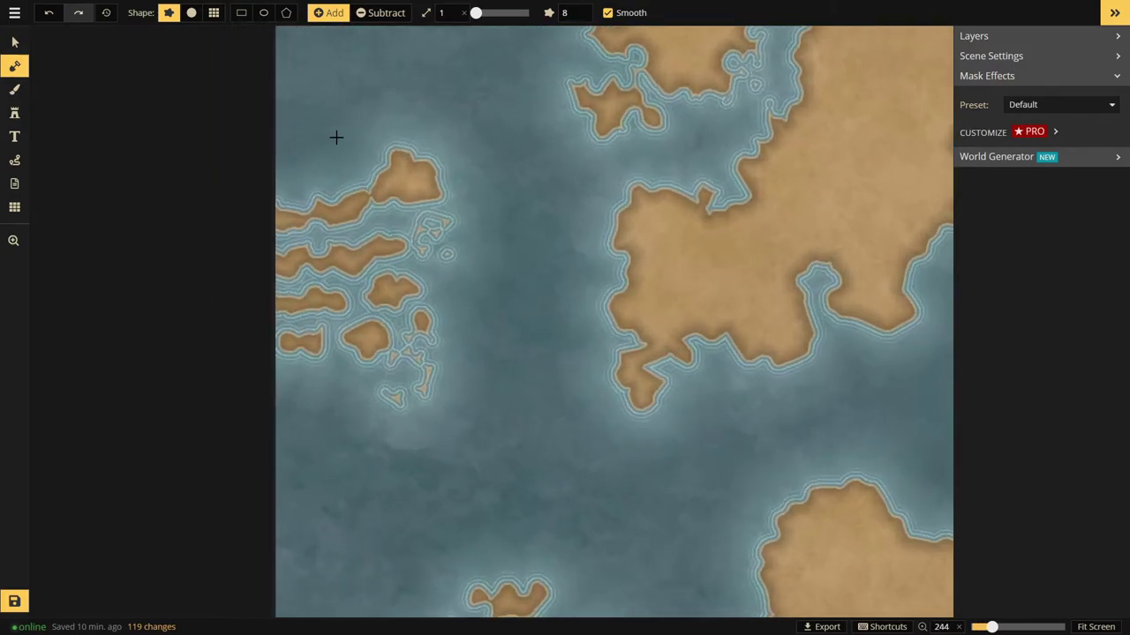
mouse_move(335, 137)
left_mouse_down()
mouse_move(309, 171)
mouse_move(305, 150)
left_mouse_up()
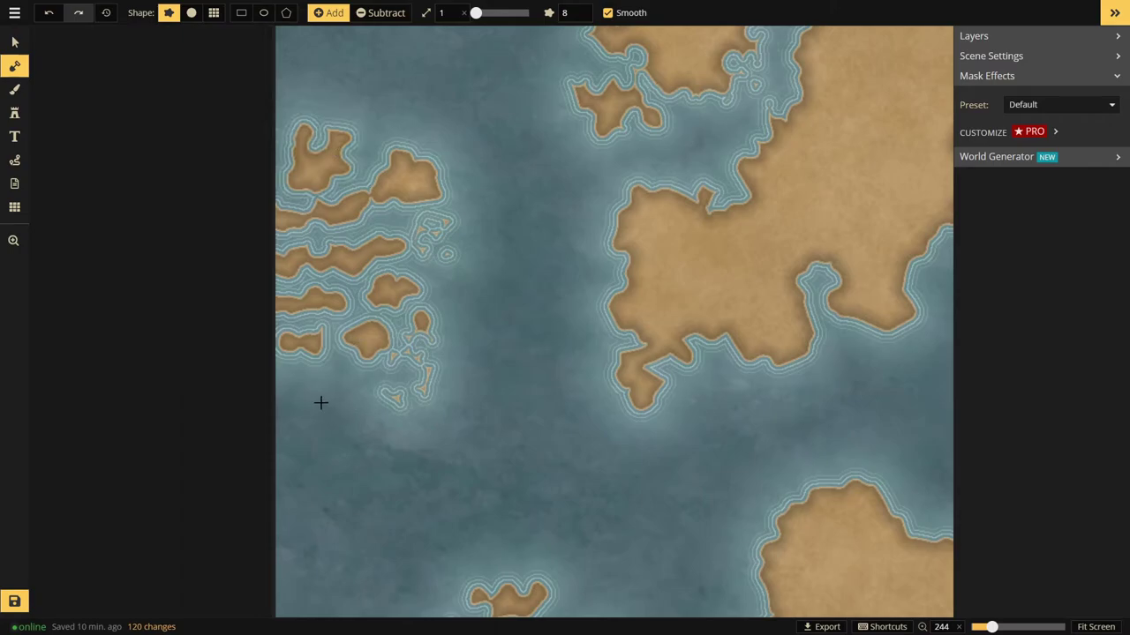
mouse_move(339, 392)
left_mouse_down()
mouse_move(313, 394)
mouse_move(349, 388)
mouse_move(297, 386)
mouse_move(309, 424)
mouse_move(333, 415)
left_mouse_up()
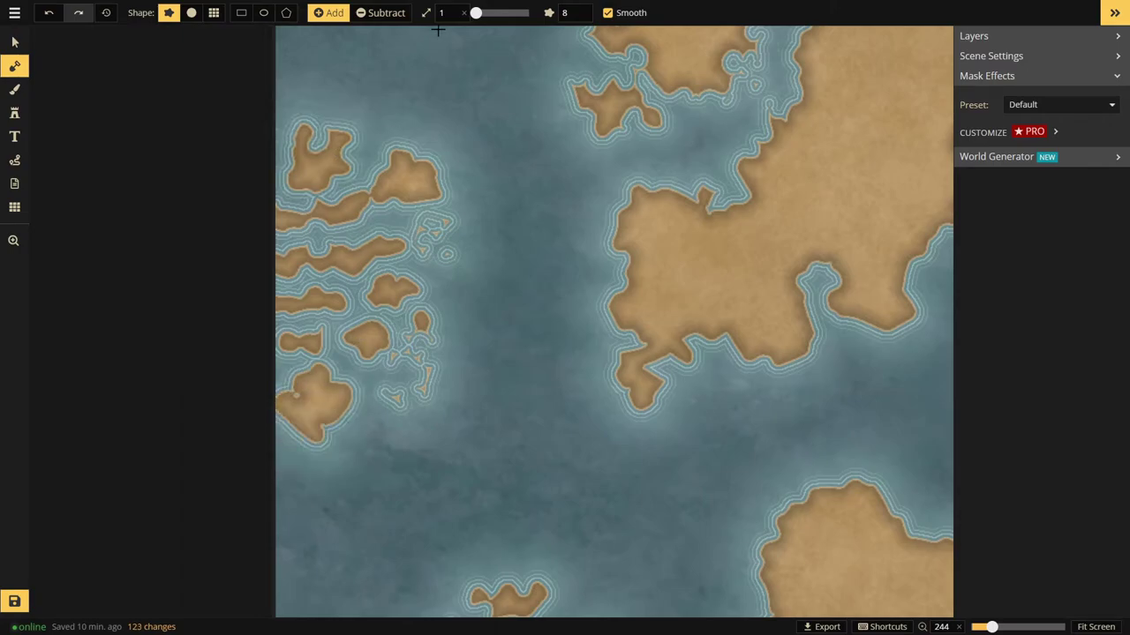
- With Subtract, split two small islands into pieces and erase a small western island entirely
left_click(388, 16)
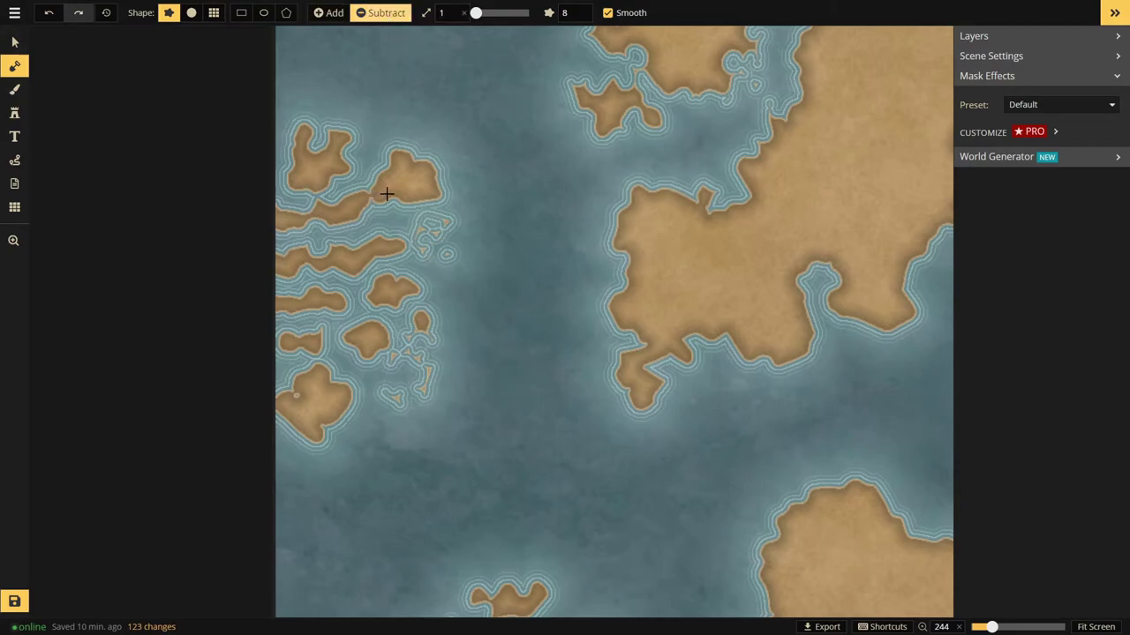
mouse_move(402, 181)
left_mouse_down()
mouse_move(434, 187)
mouse_move(402, 158)
mouse_move(428, 196)
mouse_move(428, 185)
mouse_move(413, 194)
mouse_move(414, 212)
mouse_move(413, 158)
left_mouse_up()
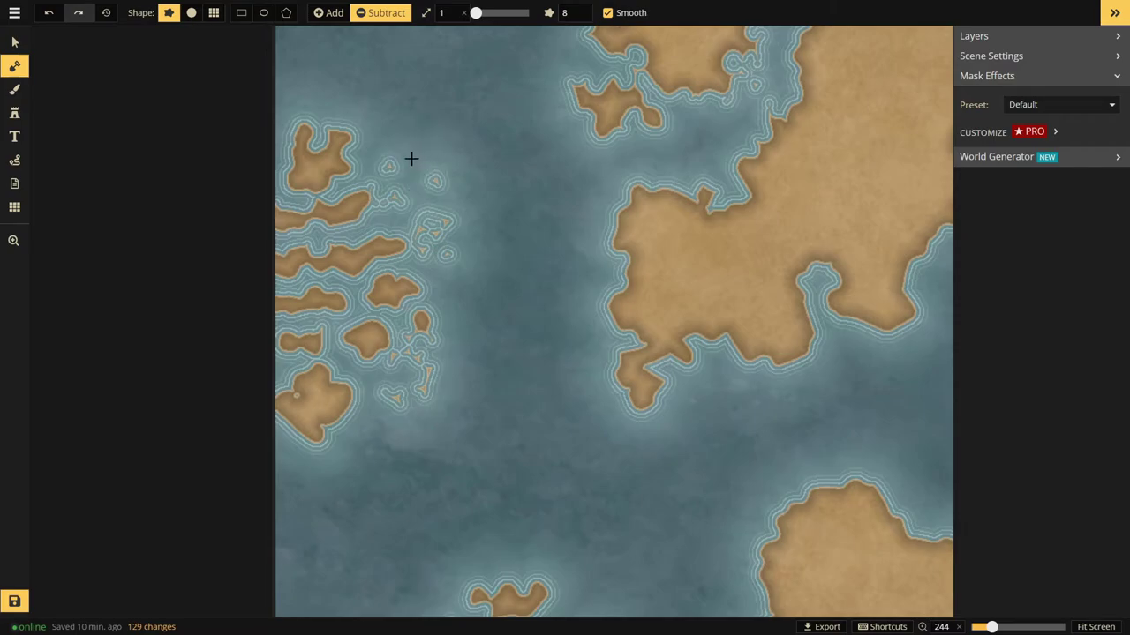
mouse_move(358, 126)
left_mouse_down()
mouse_move(332, 170)
mouse_move(311, 171)
mouse_move(300, 157)
mouse_move(324, 174)
mouse_move(337, 139)
mouse_move(351, 152)
mouse_move(348, 173)
mouse_move(311, 131)
left_mouse_up()
left_click_drag(314, 172, 297, 185)
mouse_move(337, 190)
left_mouse_down()
mouse_move(385, 188)
mouse_move(285, 139)
left_mouse_up()
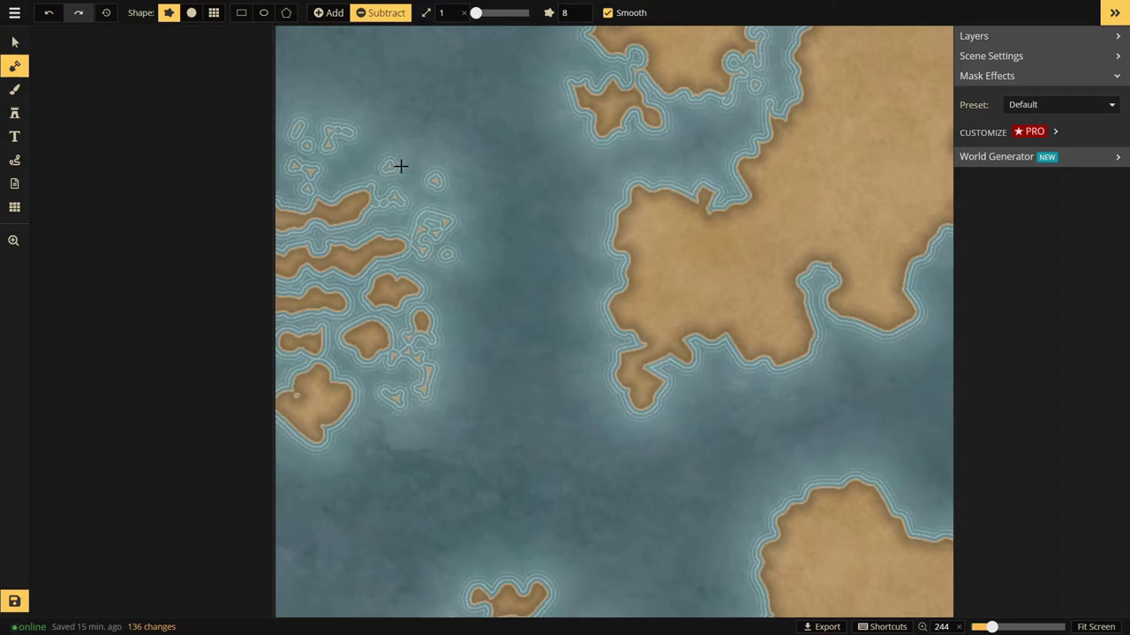
- Erode the lower-left island and erase the chain's small southern, northern and eastern islets
mouse_move(348, 361)
left_mouse_down()
mouse_move(310, 370)
mouse_move(285, 396)
mouse_move(315, 412)
mouse_move(306, 433)
mouse_move(317, 391)
mouse_move(328, 415)
mouse_move(287, 431)
mouse_move(303, 423)
mouse_move(340, 441)
mouse_move(282, 417)
left_mouse_up()
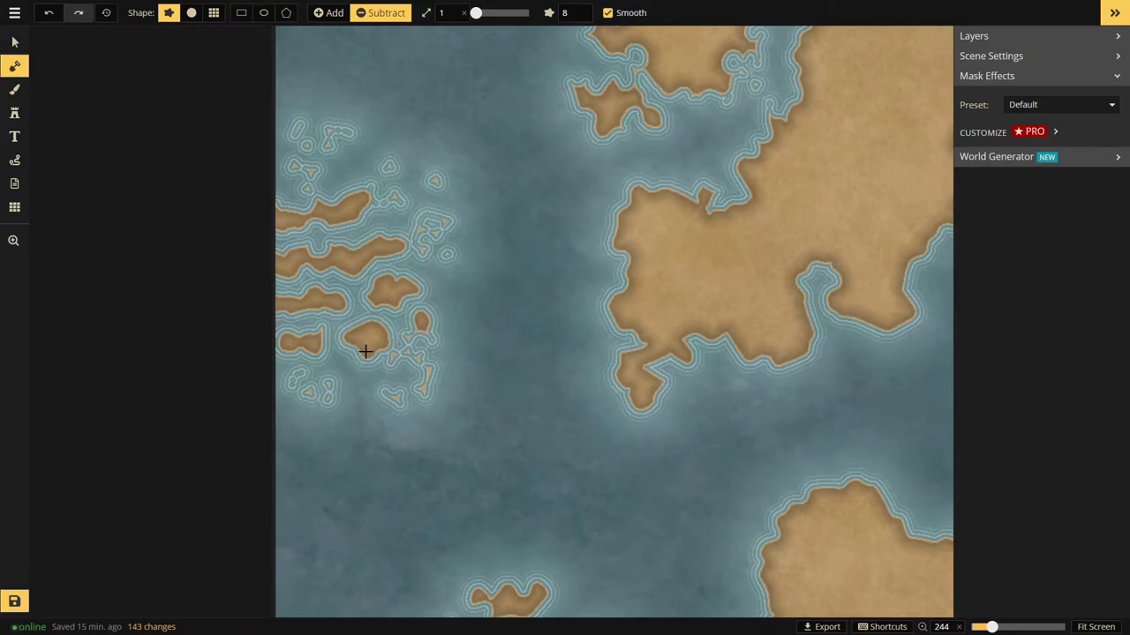
mouse_move(365, 350)
left_mouse_down()
mouse_move(368, 330)
mouse_move(384, 337)
mouse_move(391, 401)
mouse_move(459, 393)
left_mouse_up()
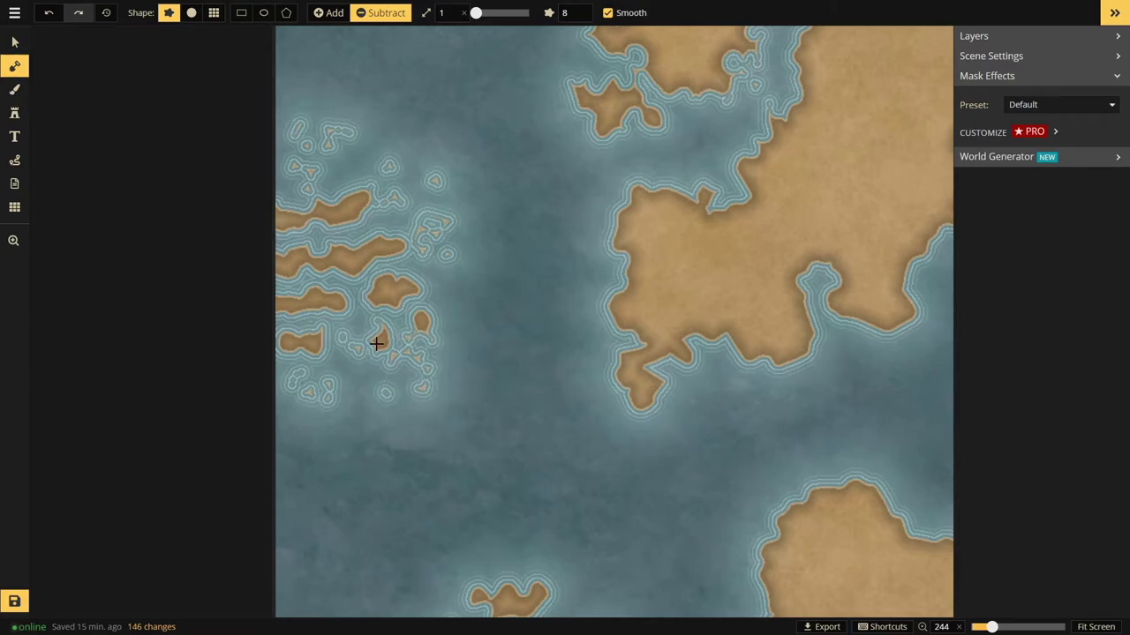
mouse_move(315, 393)
left_mouse_down()
mouse_move(302, 398)
mouse_move(475, 386)
left_mouse_up()
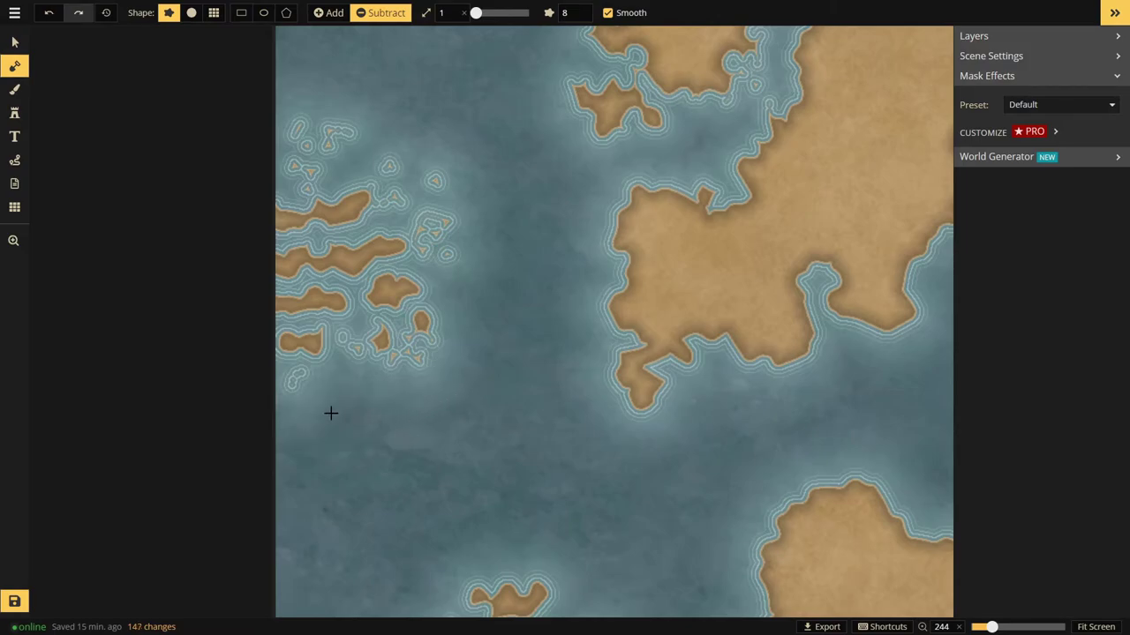
mouse_move(361, 95)
left_mouse_down()
mouse_move(315, 139)
mouse_move(292, 116)
left_mouse_up()
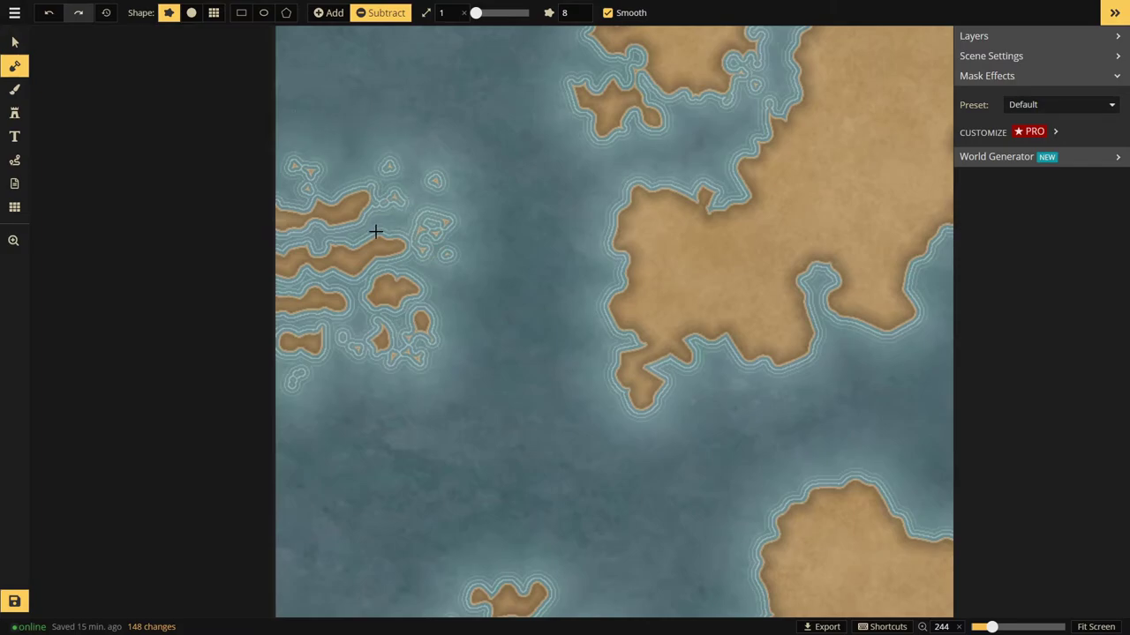
mouse_move(376, 232)
left_mouse_down()
mouse_move(497, 245)
mouse_move(474, 185)
mouse_move(450, 223)
left_mouse_up()
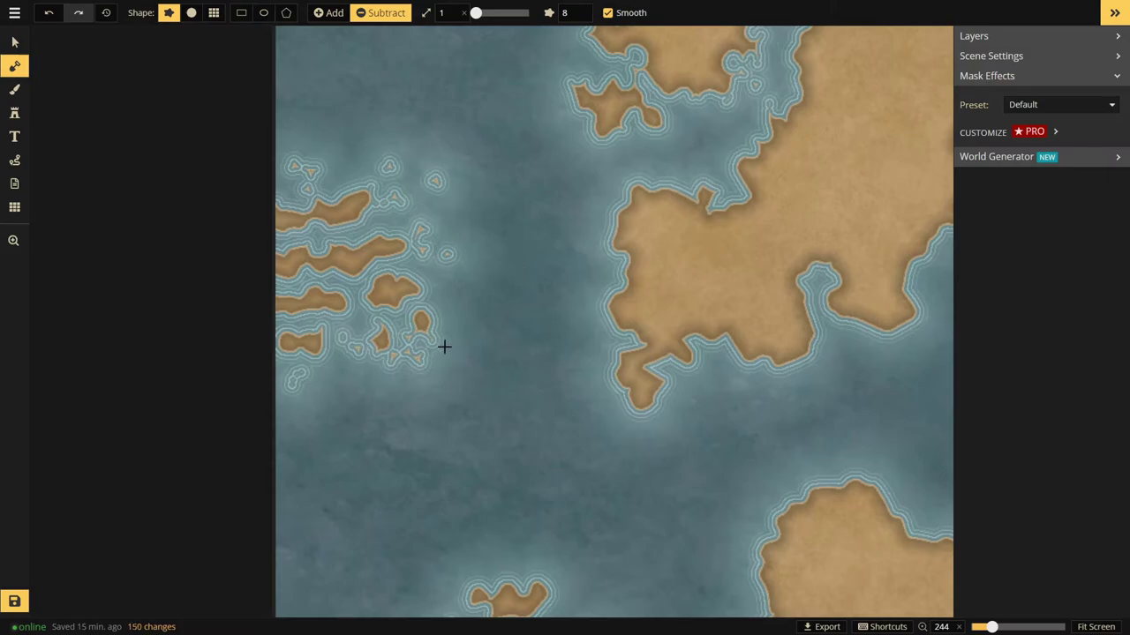
mouse_move(427, 318)
left_mouse_down()
mouse_move(494, 339)
mouse_move(441, 295)
mouse_move(413, 287)
mouse_move(458, 305)
mouse_move(511, 299)
mouse_move(388, 281)
left_mouse_up()
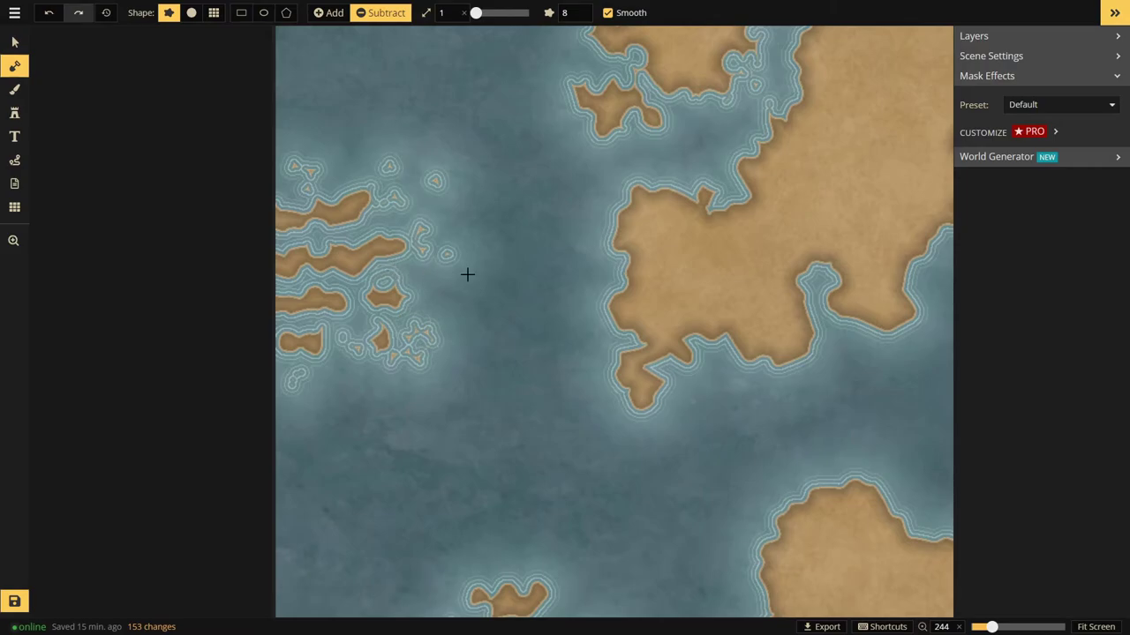
- Zoom out to the whole map, then zoom in on the islands off the northern continent's west coast
scroll(507, 374, "down", 1)
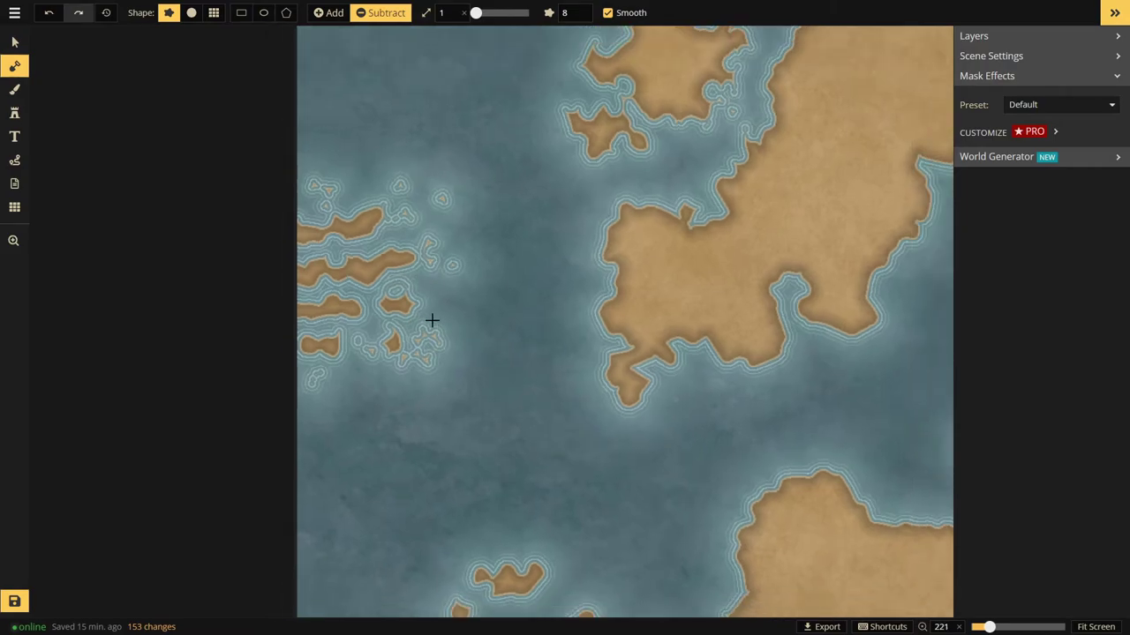
scroll(404, 303, "up", 2)
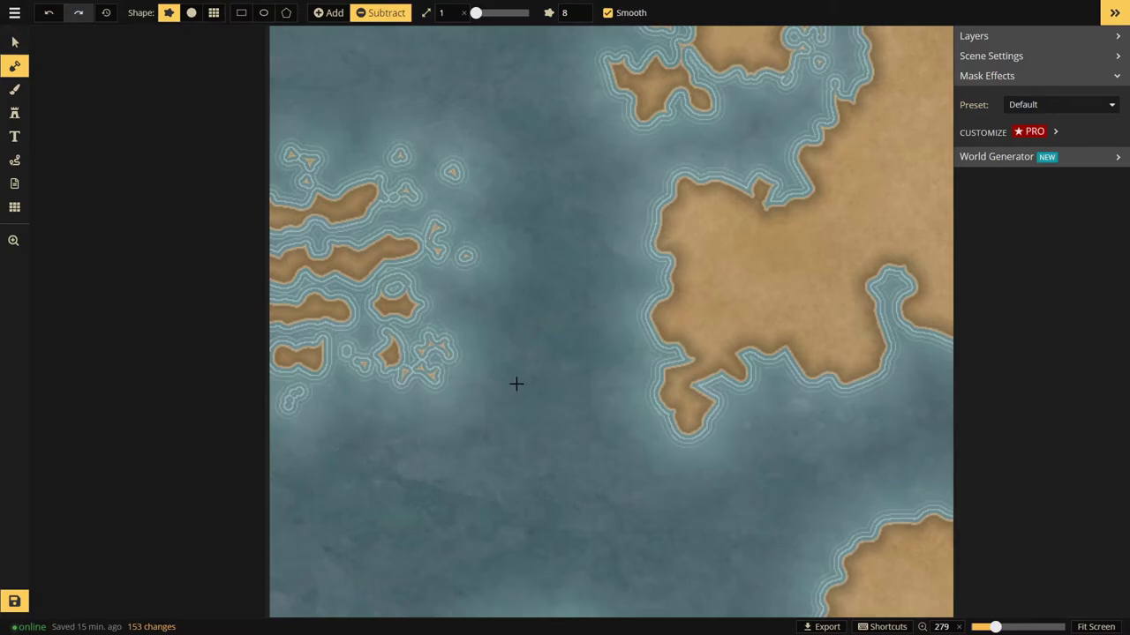
scroll(518, 379, "down", 1)
scroll(525, 370, "down", 1)
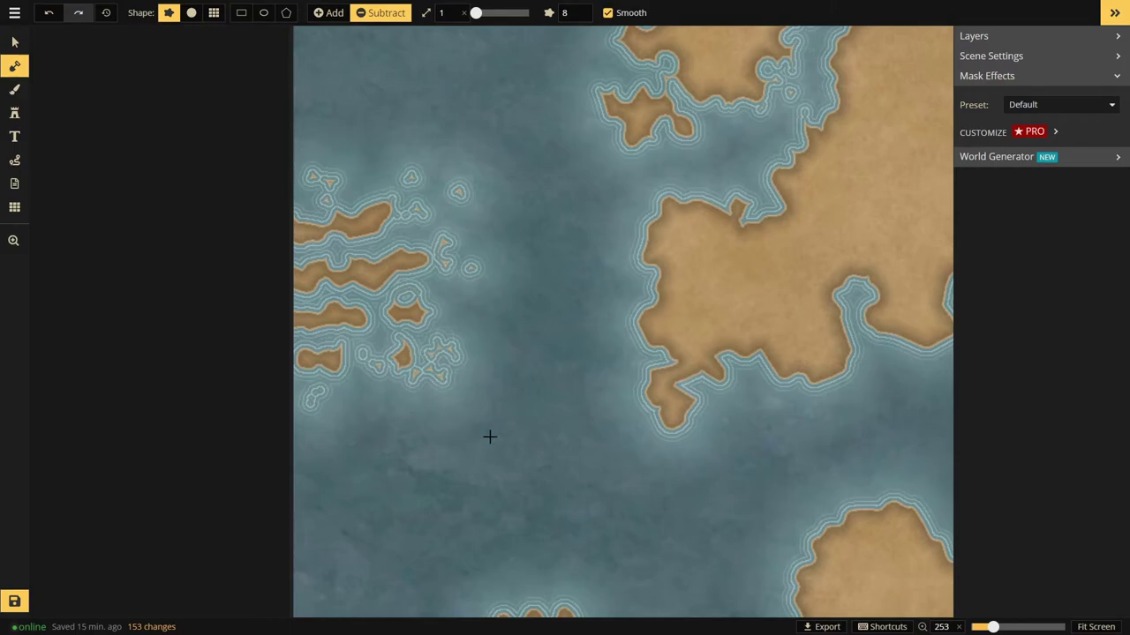
scroll(539, 332, "down", 2)
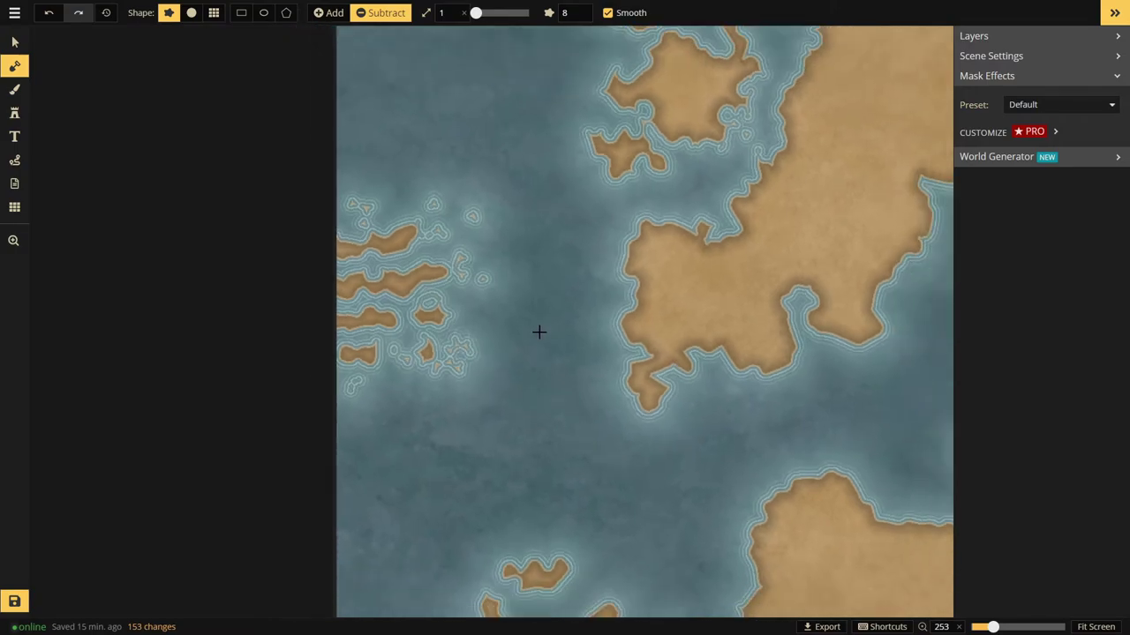
scroll(729, 97, "down", 1)
scroll(715, 57, "up", 2)
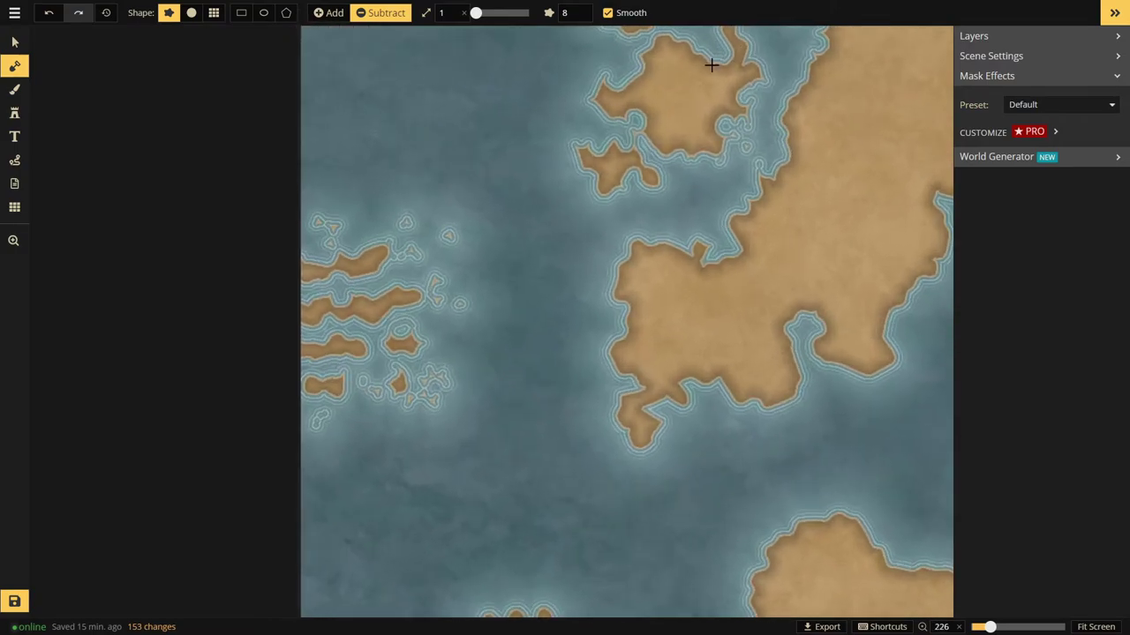
scroll(689, 65, "down", 2)
scroll(504, 401, "down", 2)
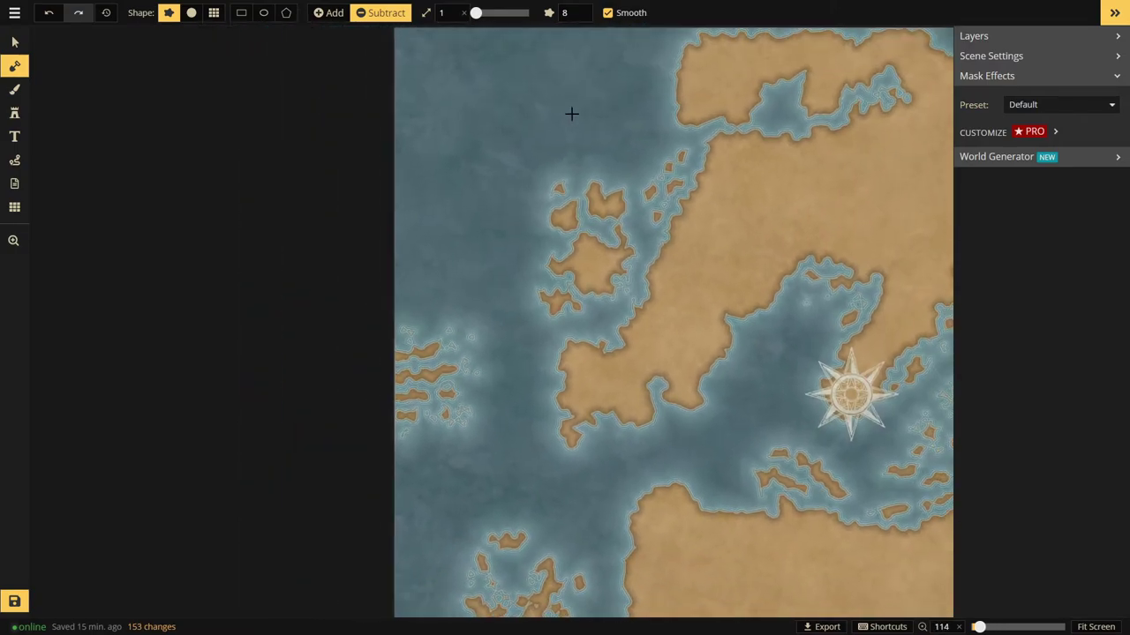
scroll(572, 113, "up", 3)
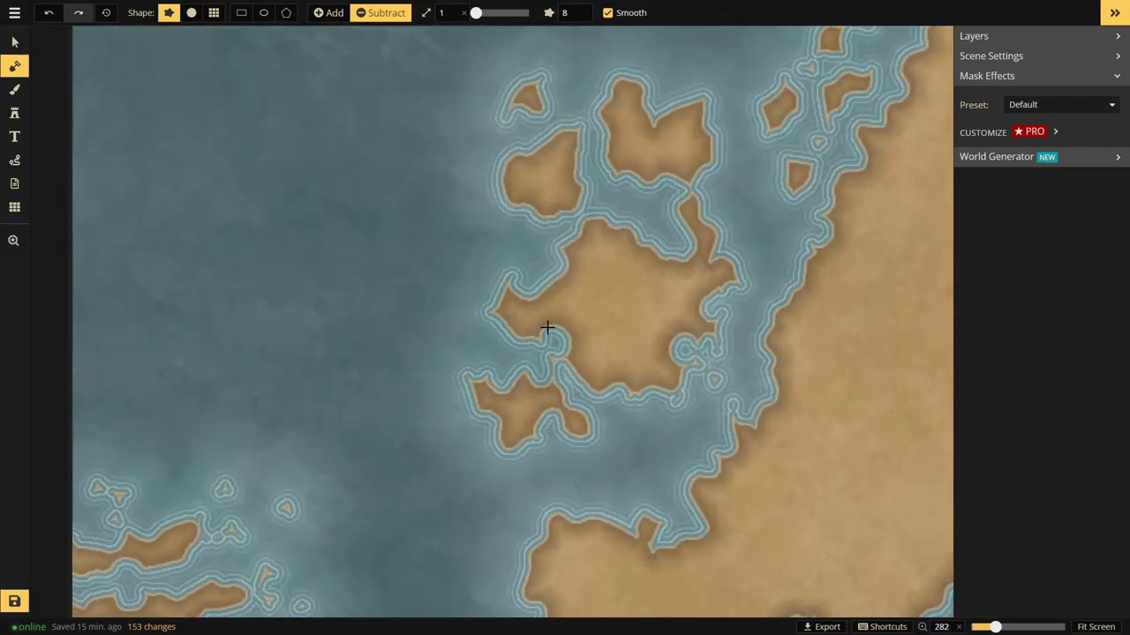
scroll(548, 328, "up", 1)
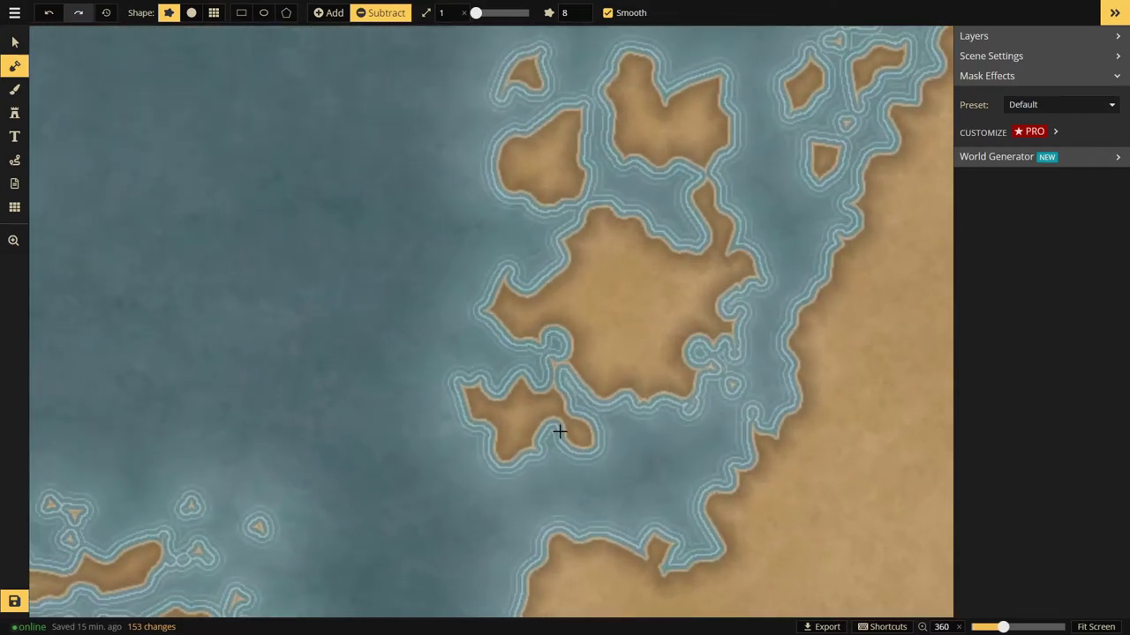
- Paint a small hooked islet west of the central island and cut a water channel through it
left_click(327, 12)
mouse_move(494, 250)
left_mouse_down()
mouse_move(499, 189)
mouse_move(463, 252)
left_mouse_up()
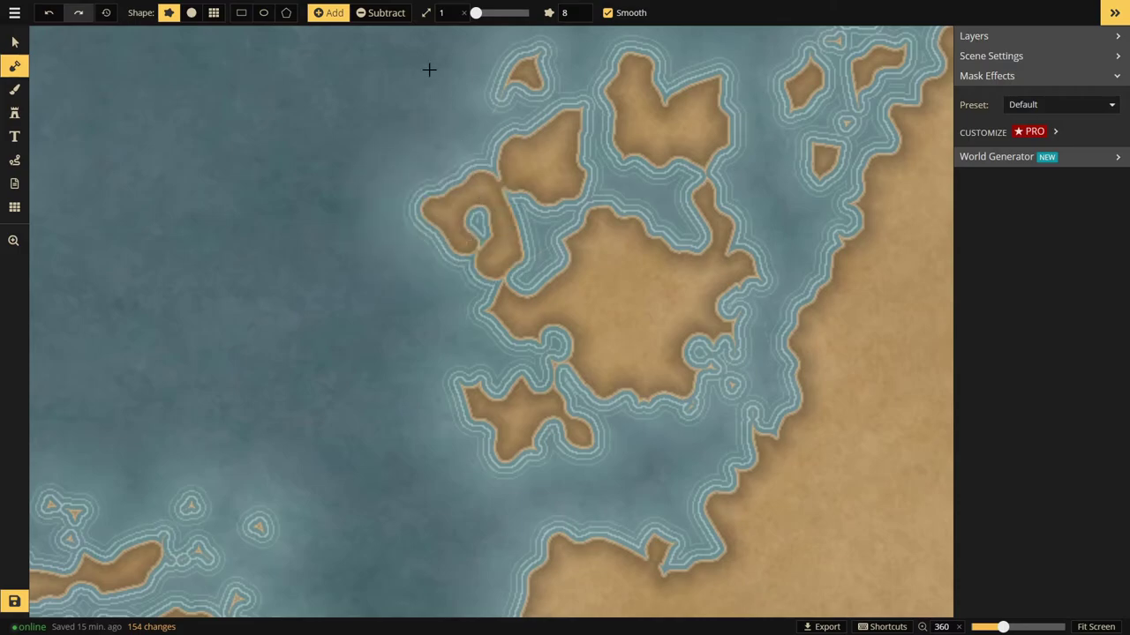
left_click(379, 12)
mouse_move(481, 184)
left_mouse_down()
mouse_move(482, 223)
mouse_move(508, 227)
mouse_move(434, 211)
mouse_move(451, 239)
mouse_move(507, 245)
mouse_move(479, 255)
left_mouse_up()
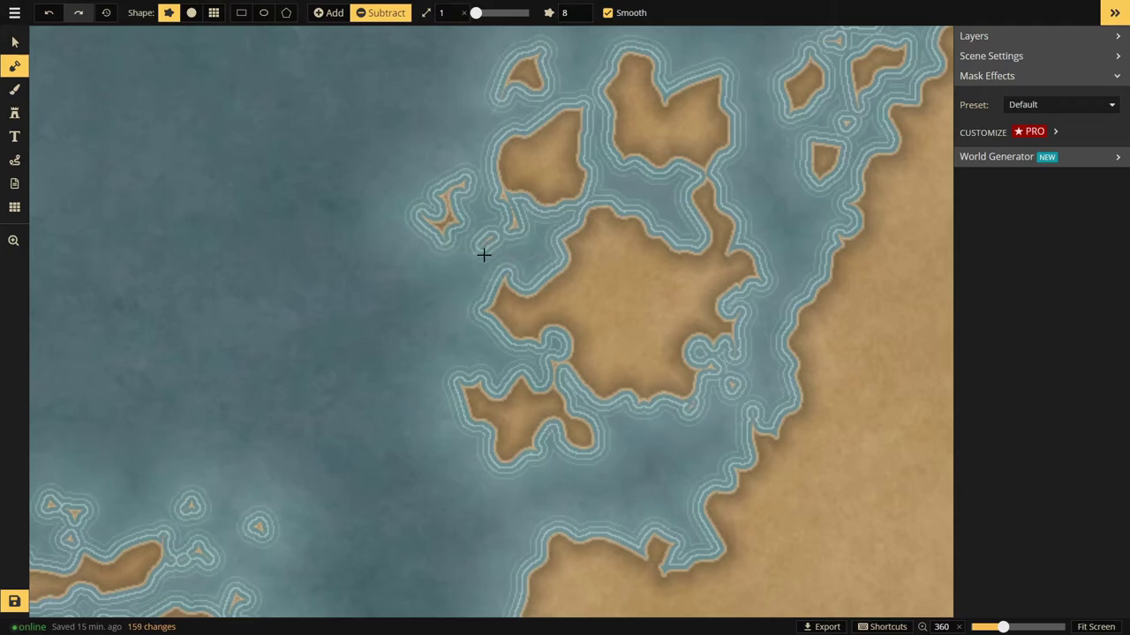
left_click(322, 12)
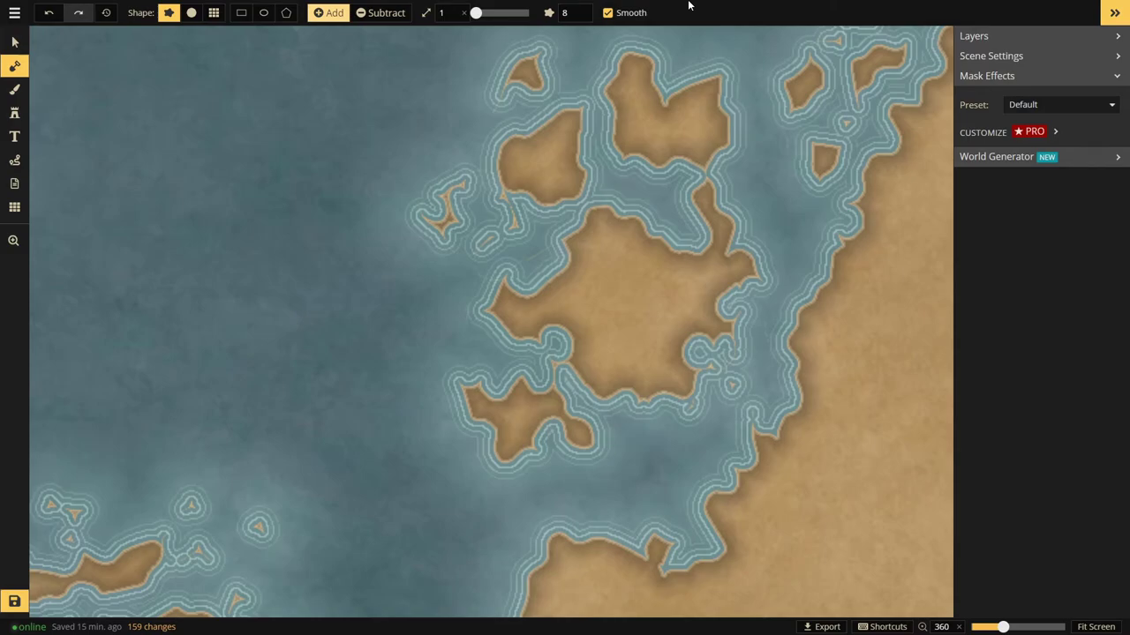
- Extend the lower island westward and split the small islet above it in two
left_click(375, 13)
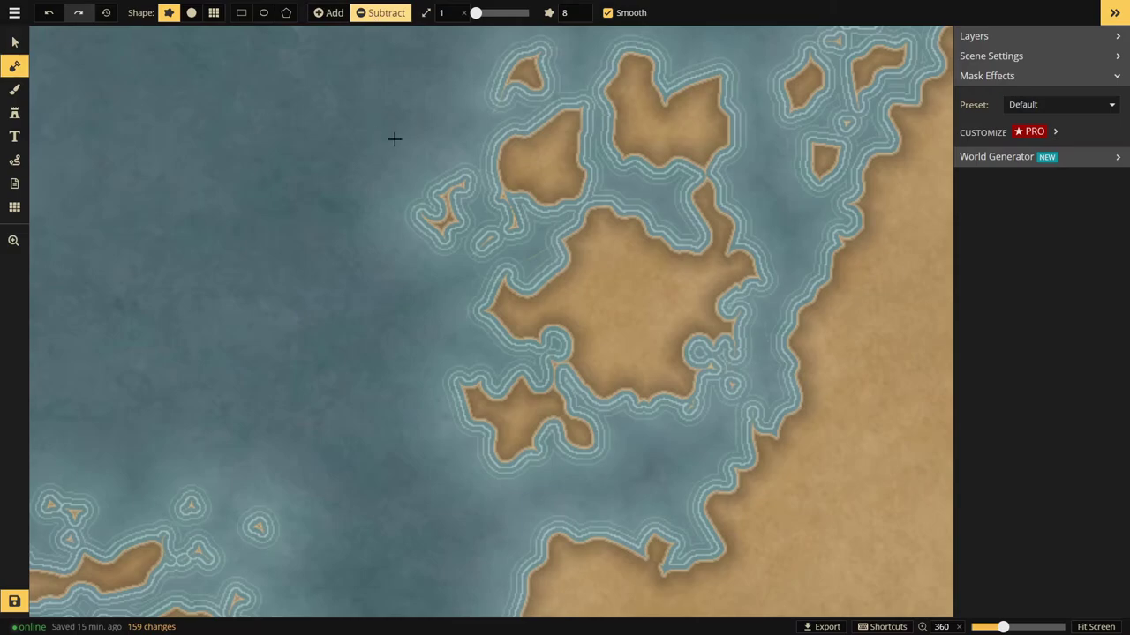
left_click(328, 12)
mouse_move(505, 359)
left_mouse_down()
mouse_move(477, 368)
mouse_move(530, 381)
mouse_move(478, 372)
mouse_move(445, 343)
mouse_move(451, 374)
left_mouse_up()
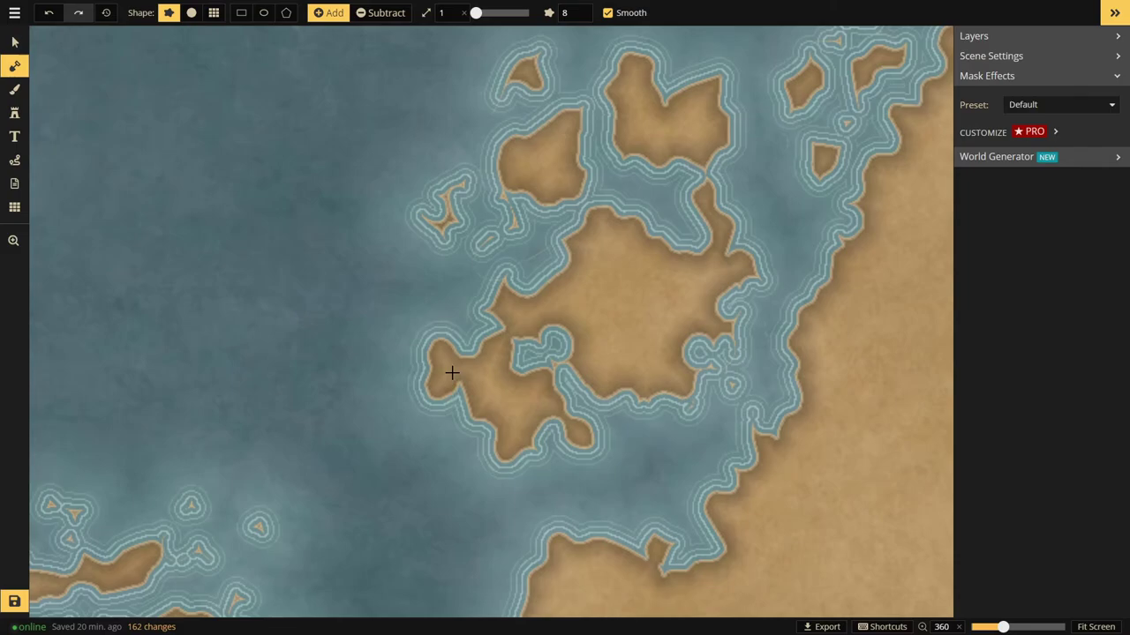
left_click(385, 13)
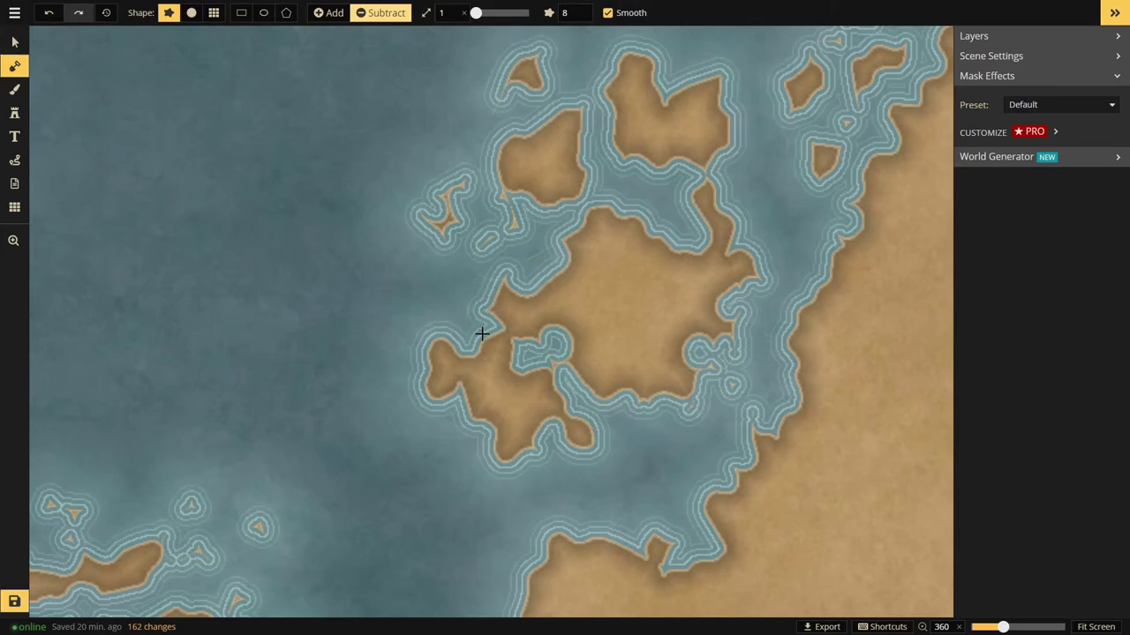
left_click_drag(435, 210, 448, 218)
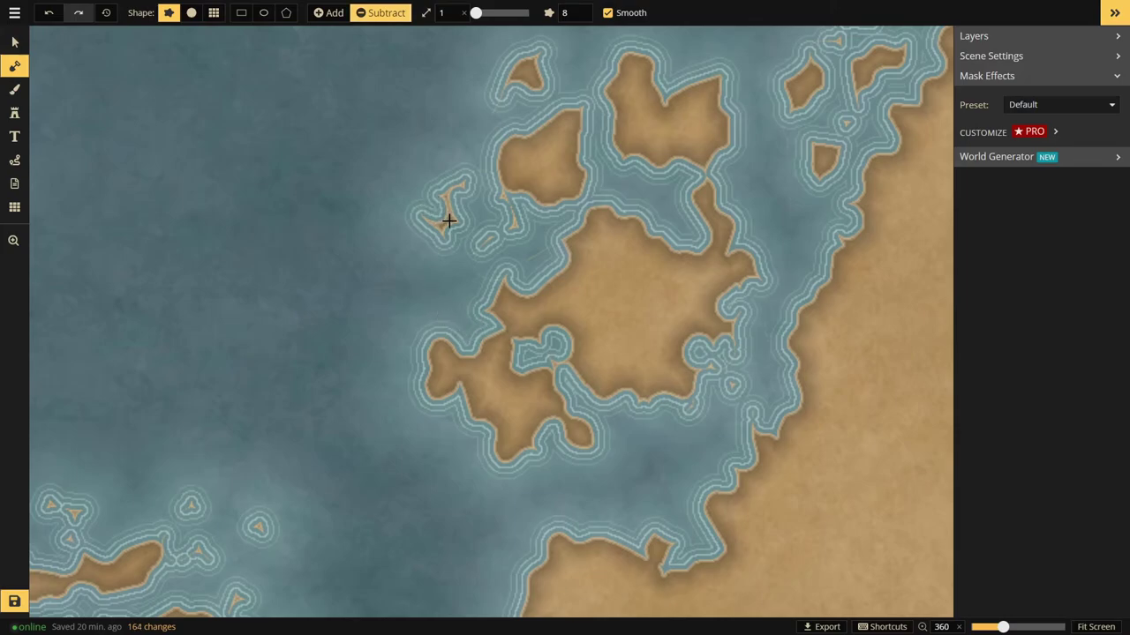
left_click(447, 220)
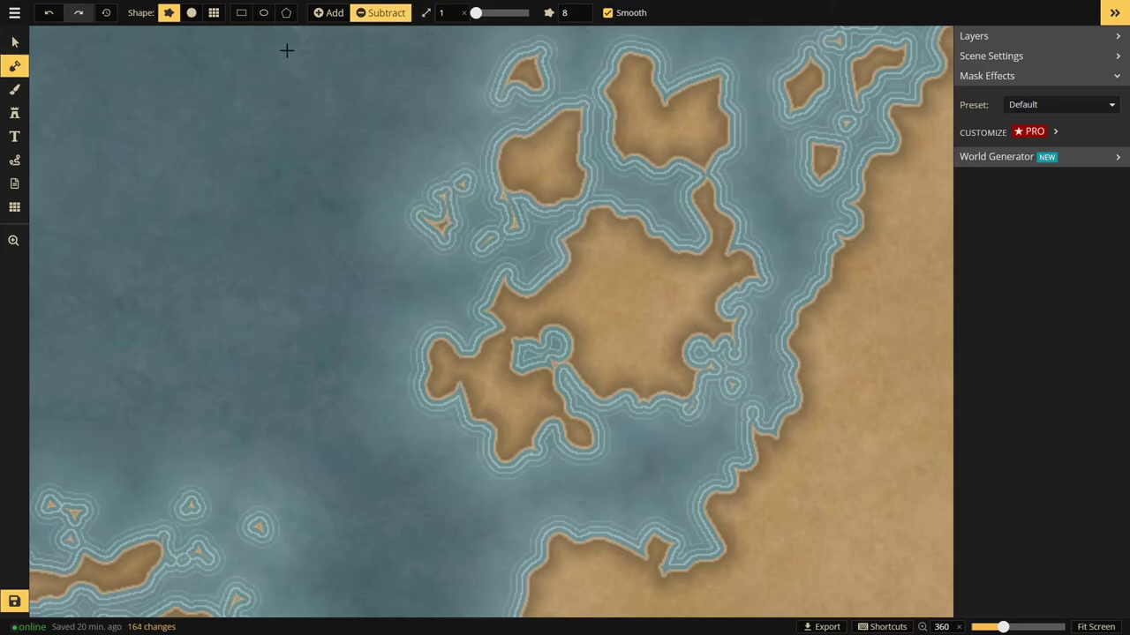
- Add a round islet beside the islands and cut water through its left lobe
left_click(329, 14)
left_click(452, 275)
mouse_move(452, 275)
left_mouse_down()
mouse_move(461, 320)
mouse_move(461, 293)
mouse_move(432, 296)
mouse_move(455, 269)
left_mouse_up()
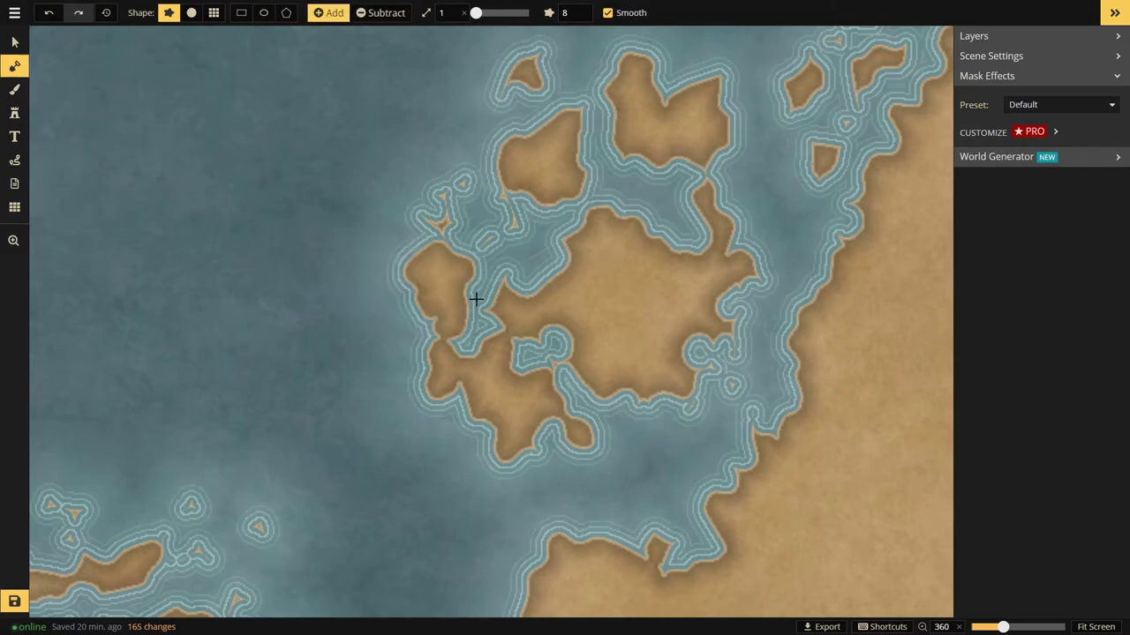
left_click(380, 13)
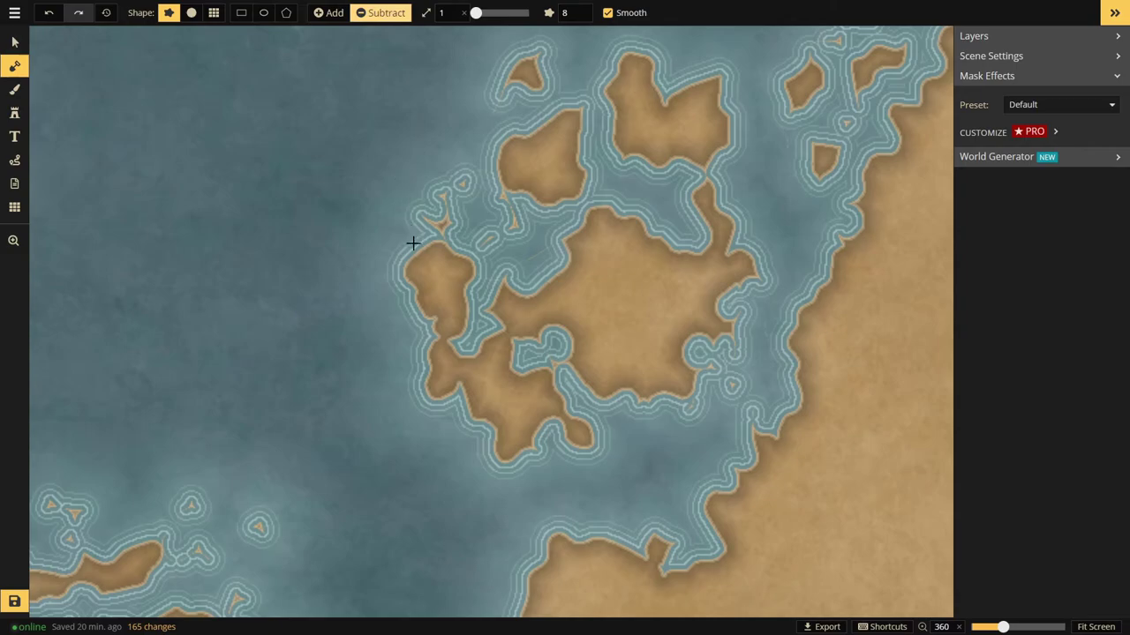
mouse_move(414, 242)
left_mouse_down()
mouse_move(429, 309)
mouse_move(465, 285)
mouse_move(453, 285)
mouse_move(456, 269)
left_mouse_up()
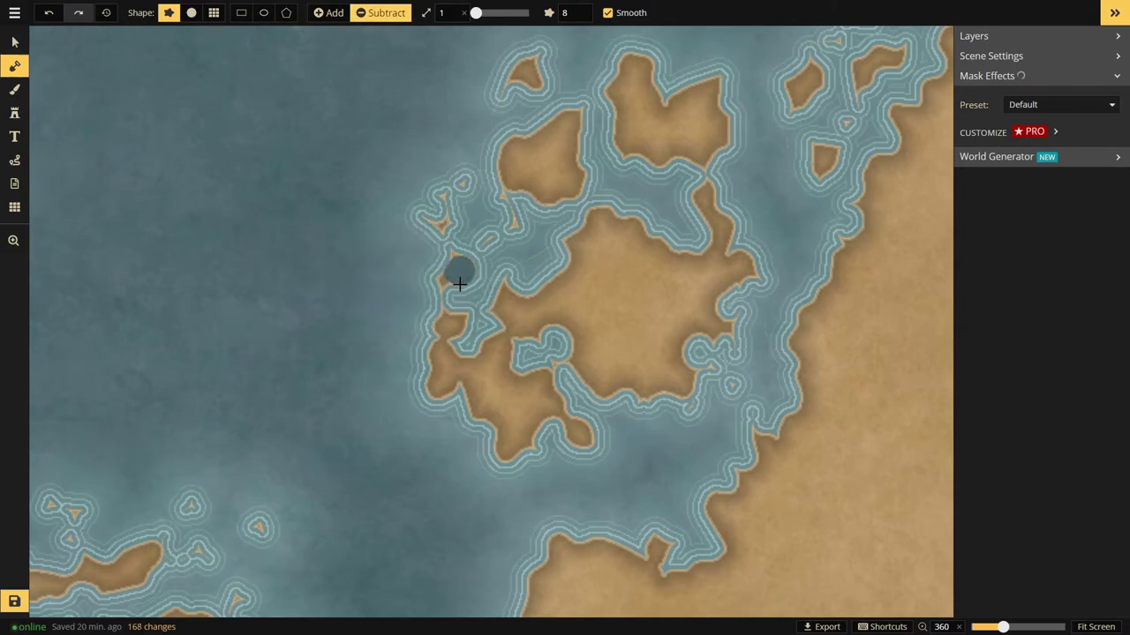
- Widen the channel between the islands, trim the lower island, and clear western islets
left_click(455, 328)
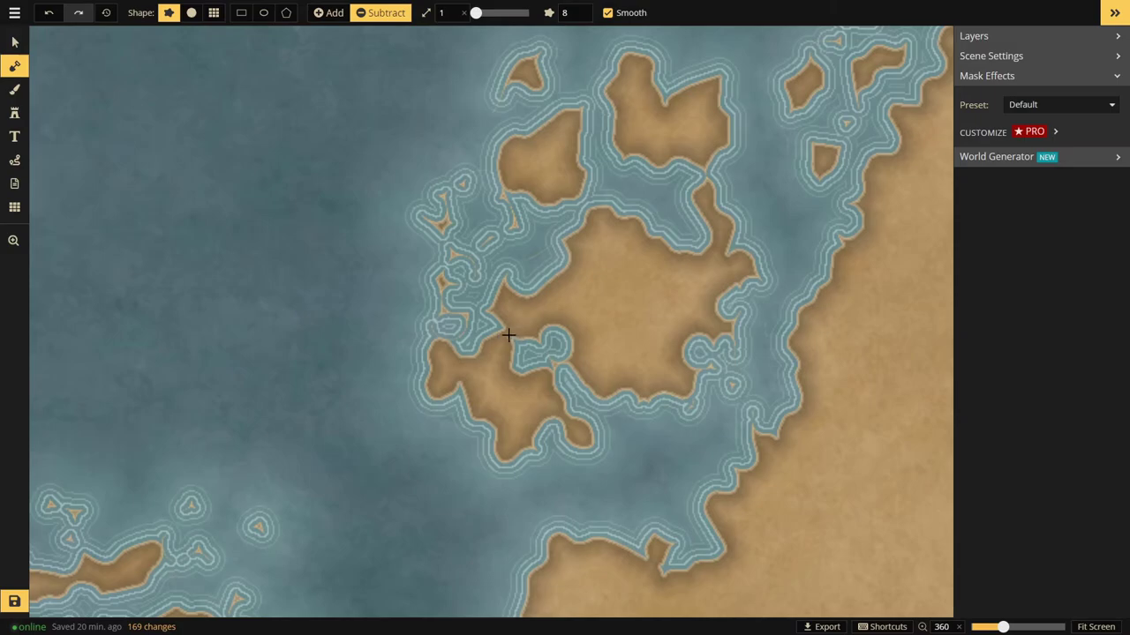
left_click_drag(504, 335, 520, 323)
left_click(501, 303)
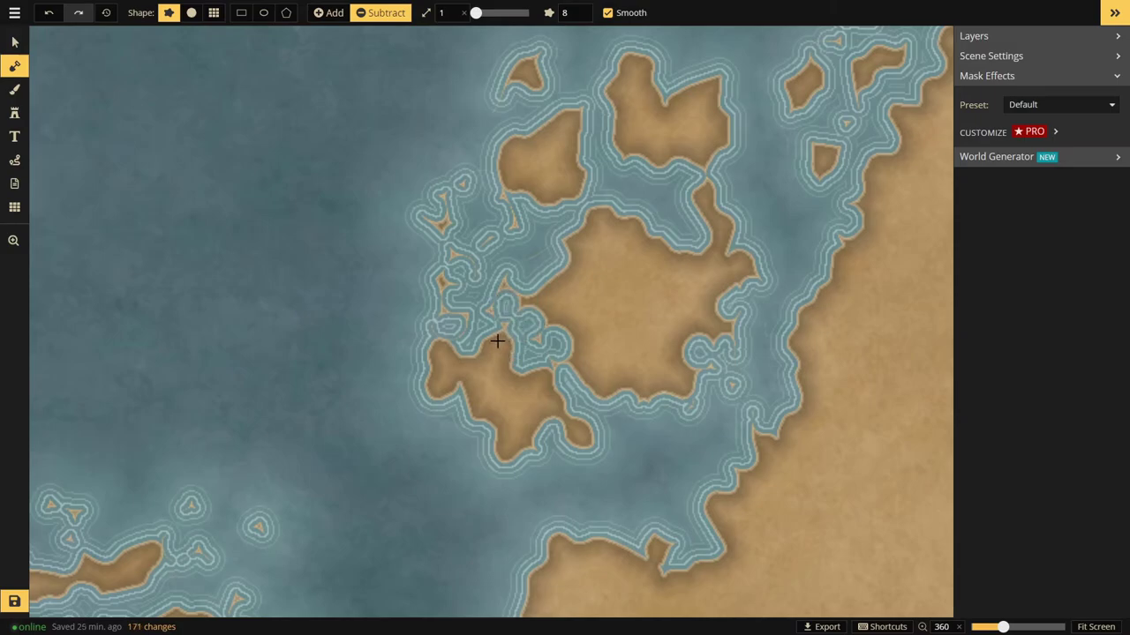
mouse_move(494, 316)
left_mouse_down()
mouse_move(559, 376)
mouse_move(550, 368)
left_mouse_up()
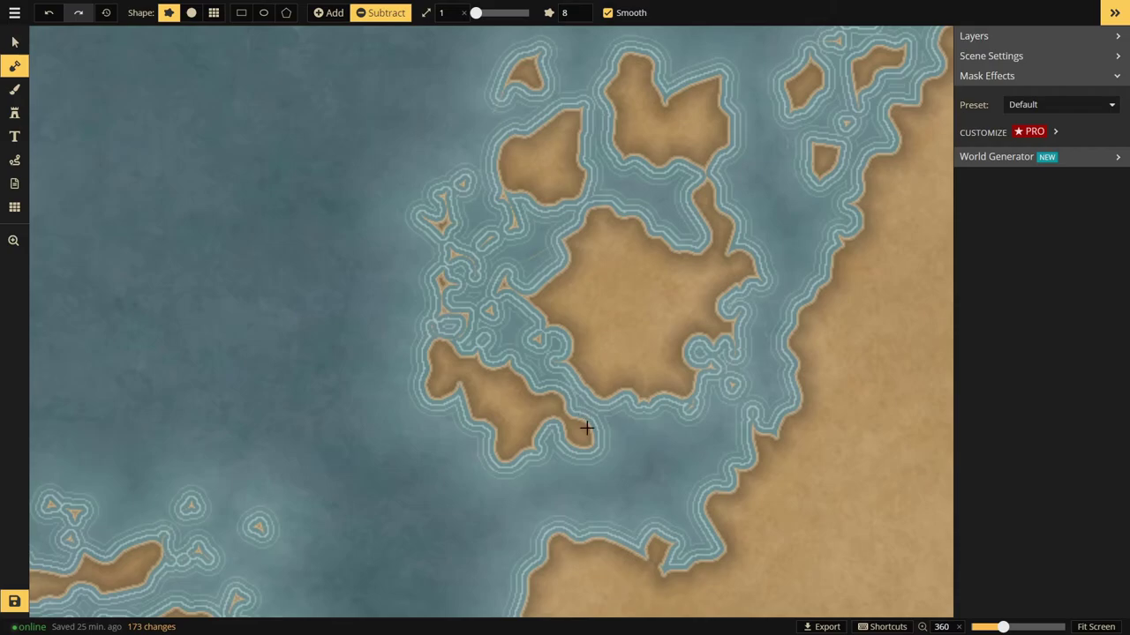
left_click_drag(585, 429, 577, 434)
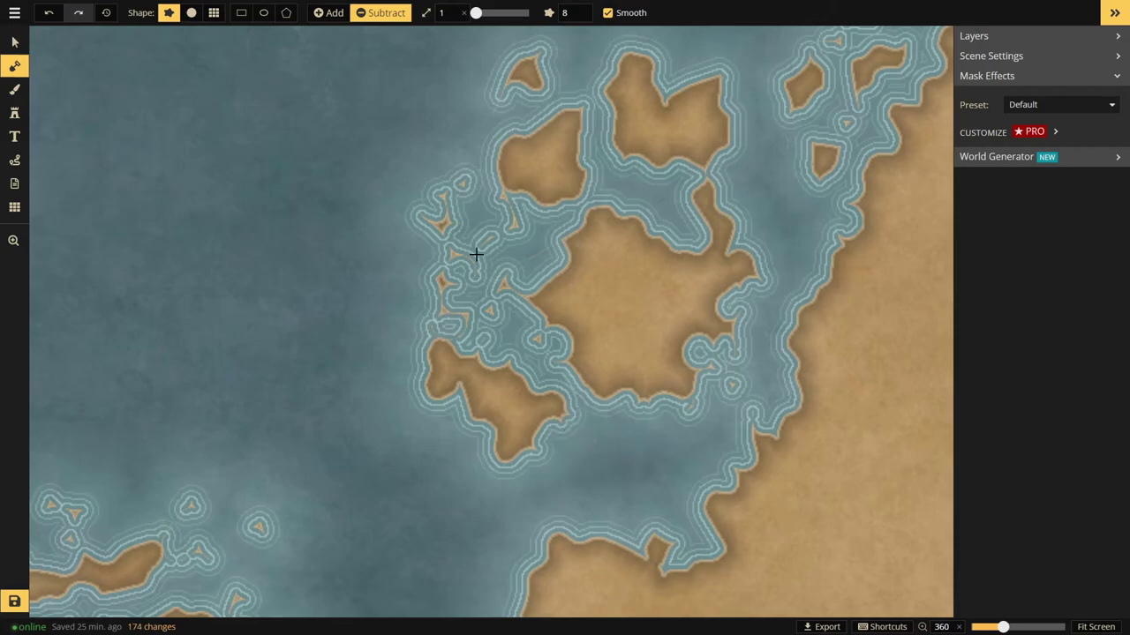
left_click_drag(445, 174, 436, 242)
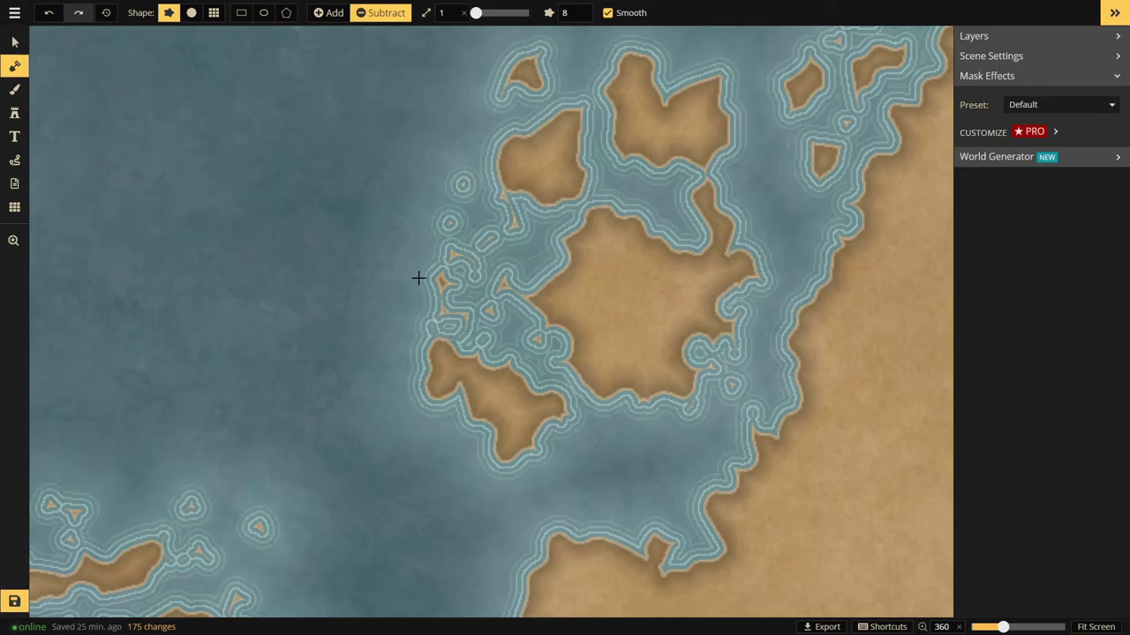
- Zoom out until both continents, the central sea and compass rose fit on screen
scroll(585, 321, "down", 3)
scroll(663, 352, "down", 3)
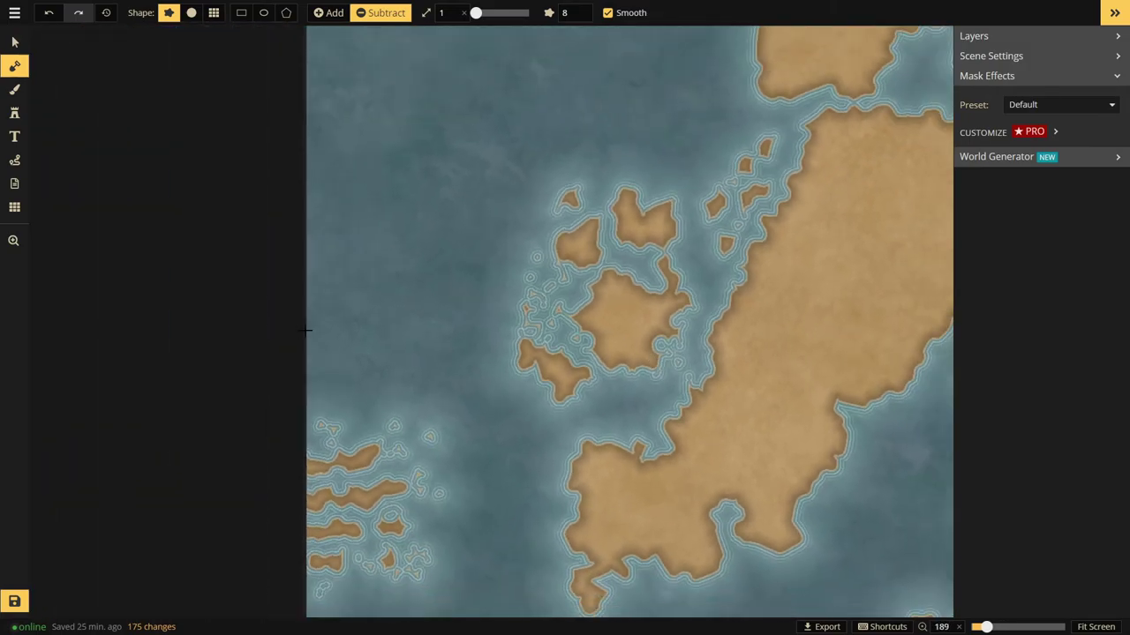
scroll(240, 207, "down", 2)
scroll(242, 204, "down", 3)
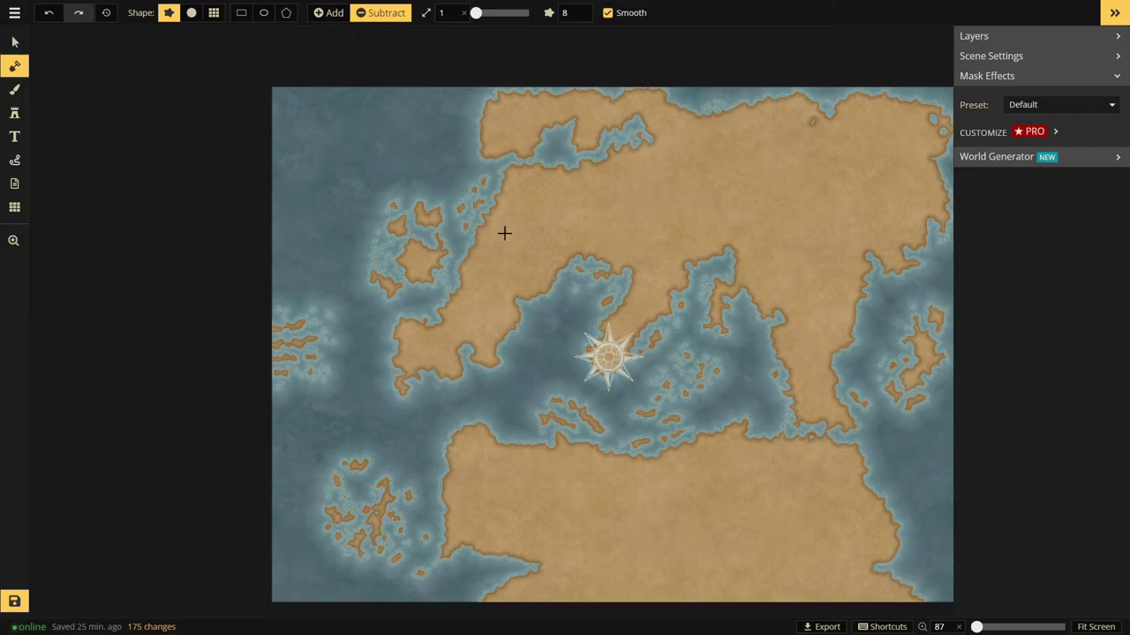
- Carve inlets into the thin eastern coastal strip, breaking it into small islands
mouse_move(869, 456)
left_mouse_down()
mouse_move(831, 395)
mouse_move(852, 317)
mouse_move(854, 404)
left_mouse_up()
left_click_drag(867, 285, 823, 335)
left_click_drag(862, 293, 847, 330)
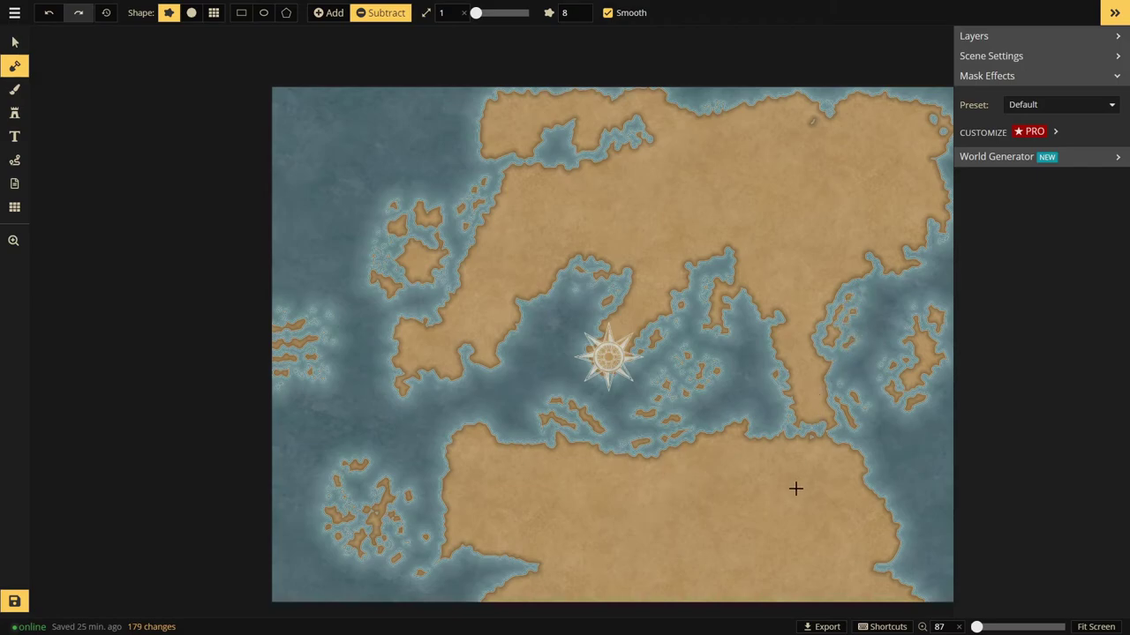
mouse_move(847, 381)
left_mouse_down()
mouse_move(879, 439)
mouse_move(879, 476)
mouse_move(858, 475)
mouse_move(844, 420)
mouse_move(831, 419)
mouse_move(882, 509)
left_mouse_up()
- Roughen the eastern coast and western island clusters, and erase a small southern islet
left_click_drag(865, 409, 875, 418)
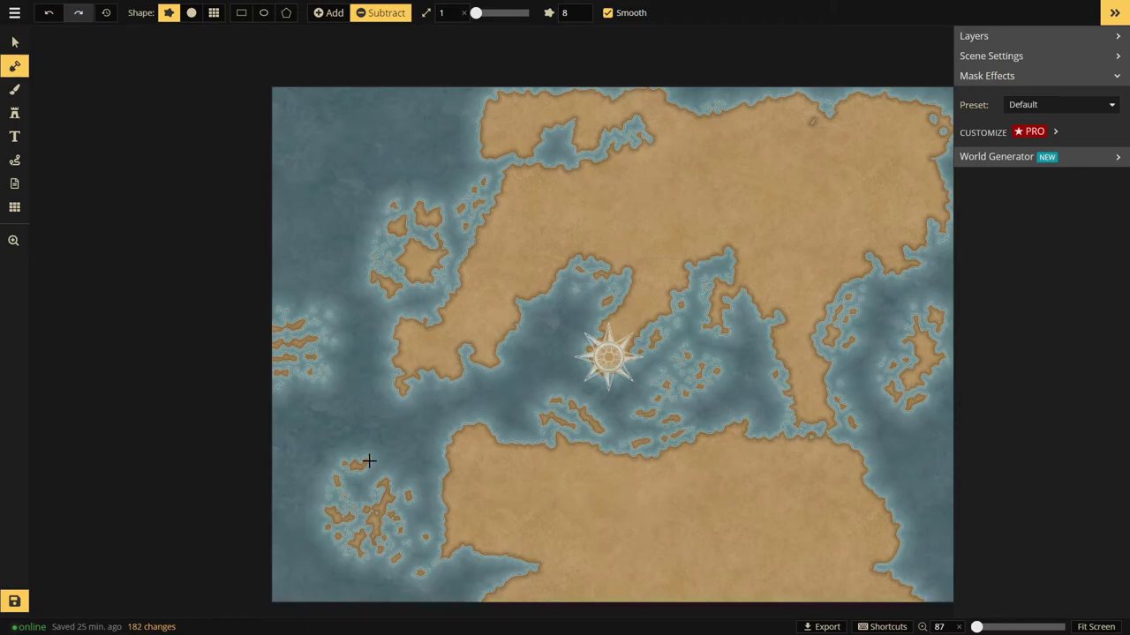
mouse_move(369, 461)
left_mouse_down()
mouse_move(388, 453)
mouse_move(421, 469)
left_mouse_up()
mouse_move(409, 580)
left_mouse_down()
mouse_move(425, 587)
mouse_move(383, 555)
mouse_move(343, 552)
mouse_move(348, 542)
mouse_move(317, 564)
left_mouse_up()
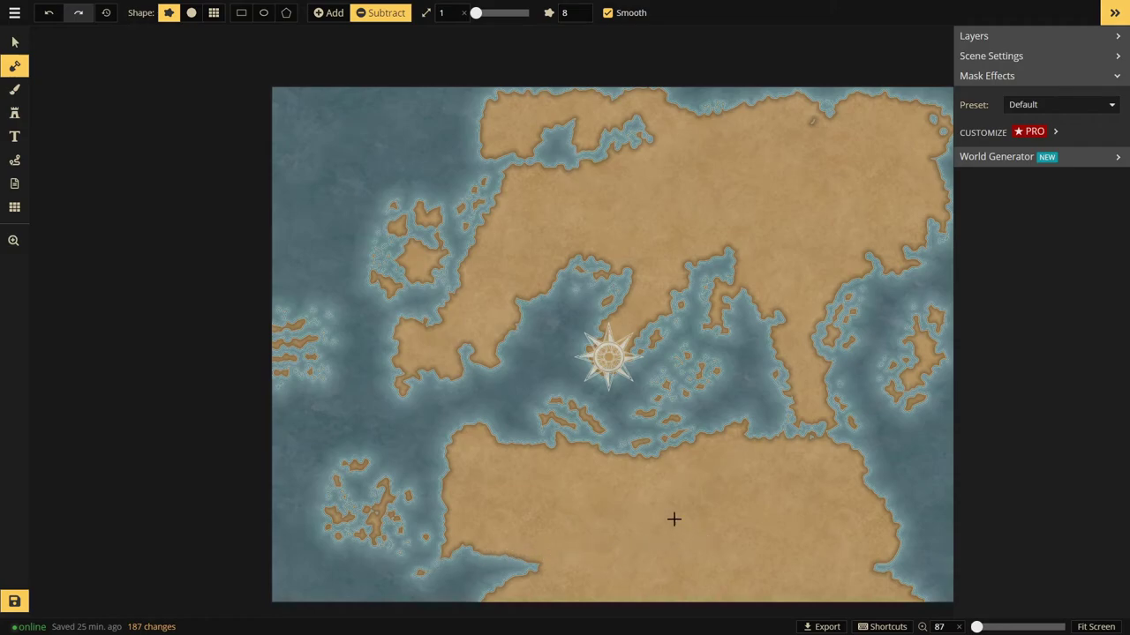
- Nibble the bottom-right coastline, then paint new land into the map's bottom-right corner
left_click(910, 597)
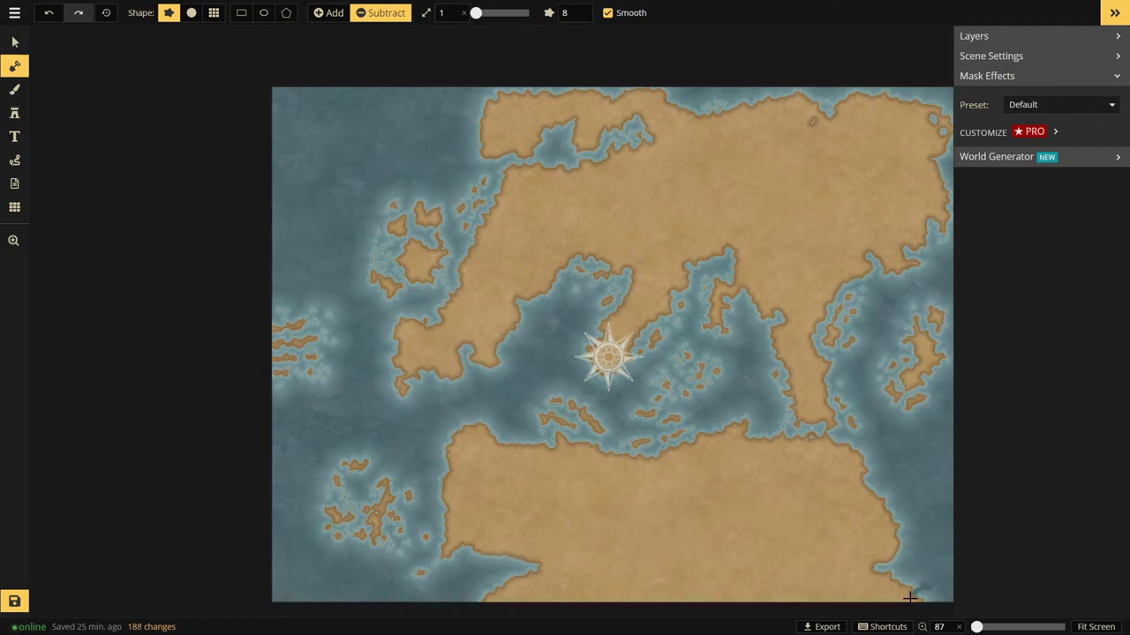
left_click(326, 13)
mouse_move(936, 591)
left_mouse_down()
mouse_move(927, 604)
mouse_move(909, 597)
mouse_move(922, 579)
left_mouse_up()
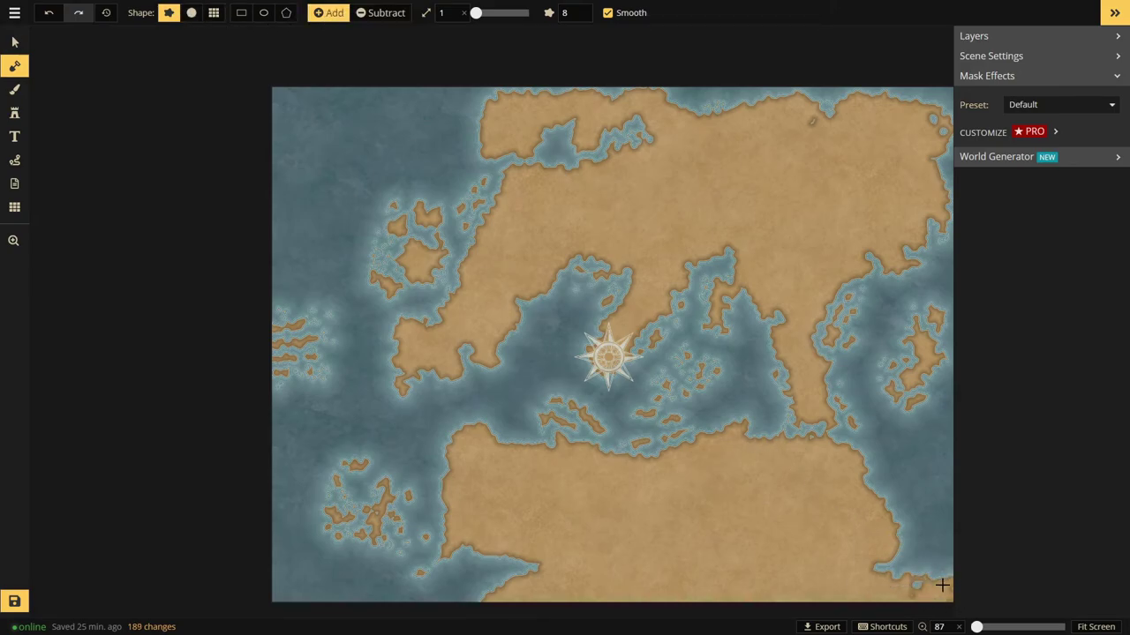
mouse_move(927, 572)
left_mouse_down()
mouse_move(816, 586)
mouse_move(909, 576)
mouse_move(839, 555)
mouse_move(919, 574)
mouse_move(936, 592)
mouse_move(902, 585)
left_mouse_up()
mouse_move(556, 585)
left_mouse_down()
mouse_move(480, 550)
mouse_move(424, 580)
mouse_move(425, 591)
left_mouse_up()
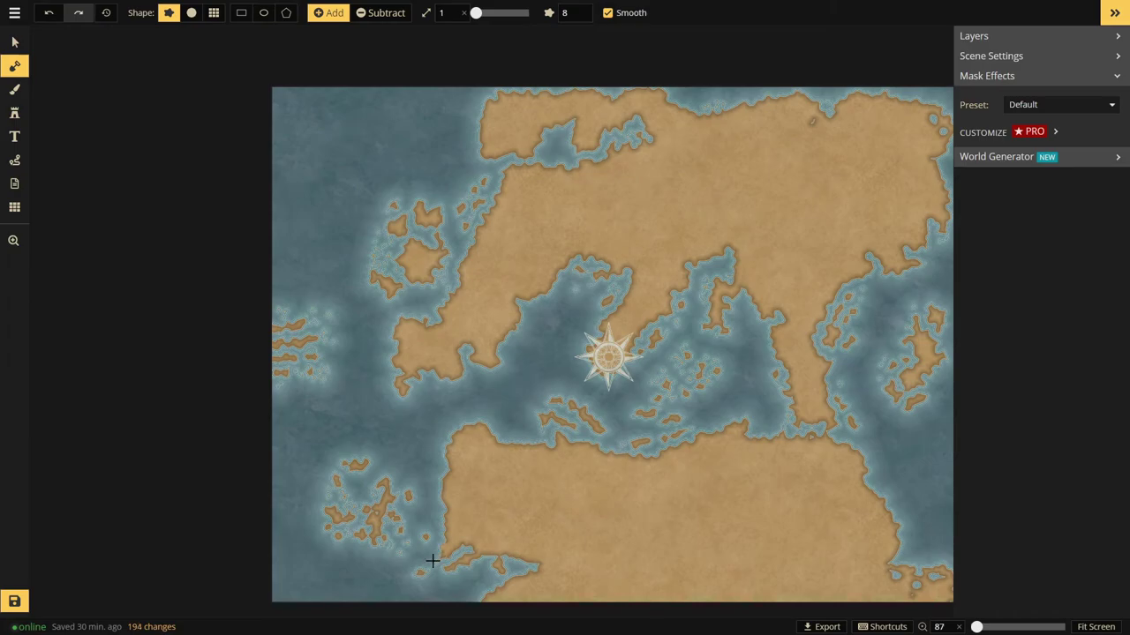
mouse_move(429, 565)
left_mouse_down()
mouse_move(383, 569)
mouse_move(421, 559)
left_mouse_up()
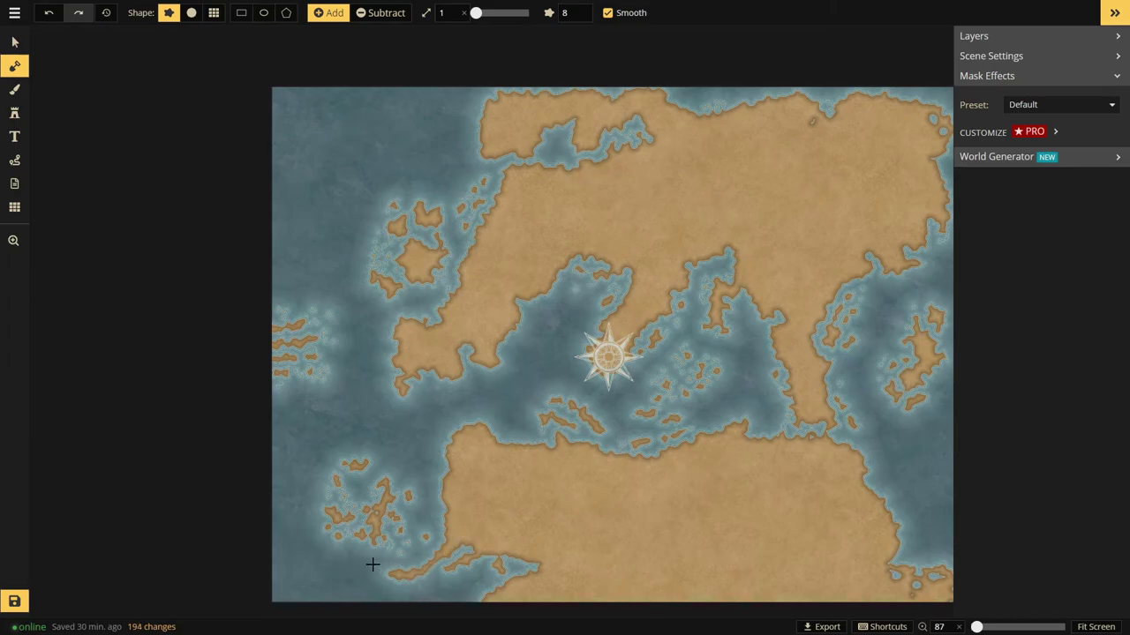
left_click_drag(370, 562, 275, 572)
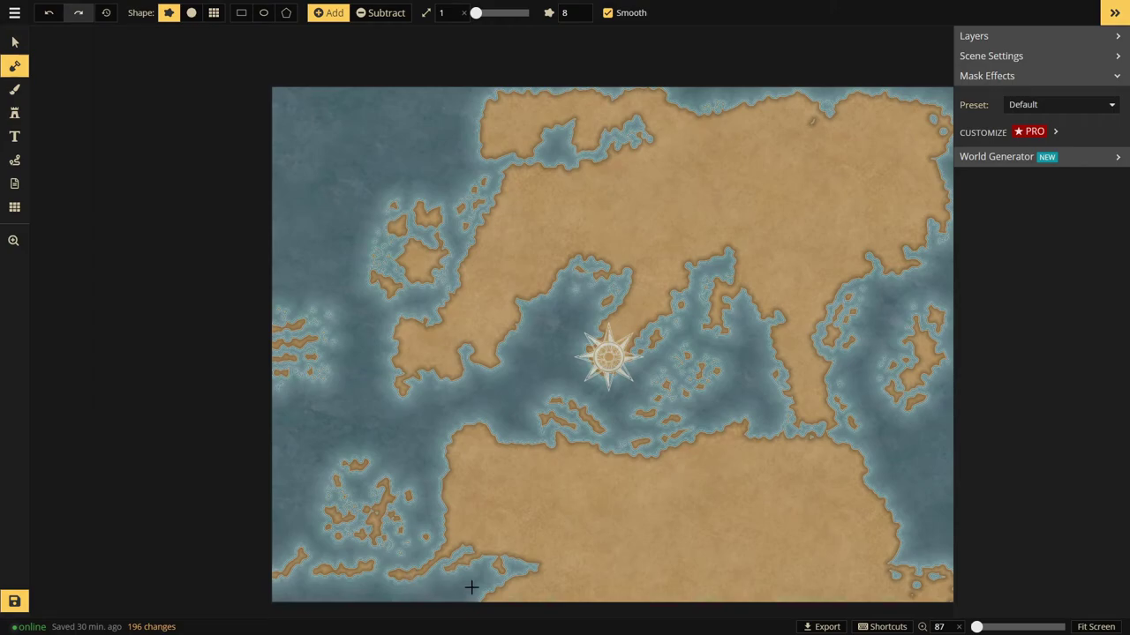
scroll(479, 585, "down", 2)
scroll(431, 294, "down", 2)
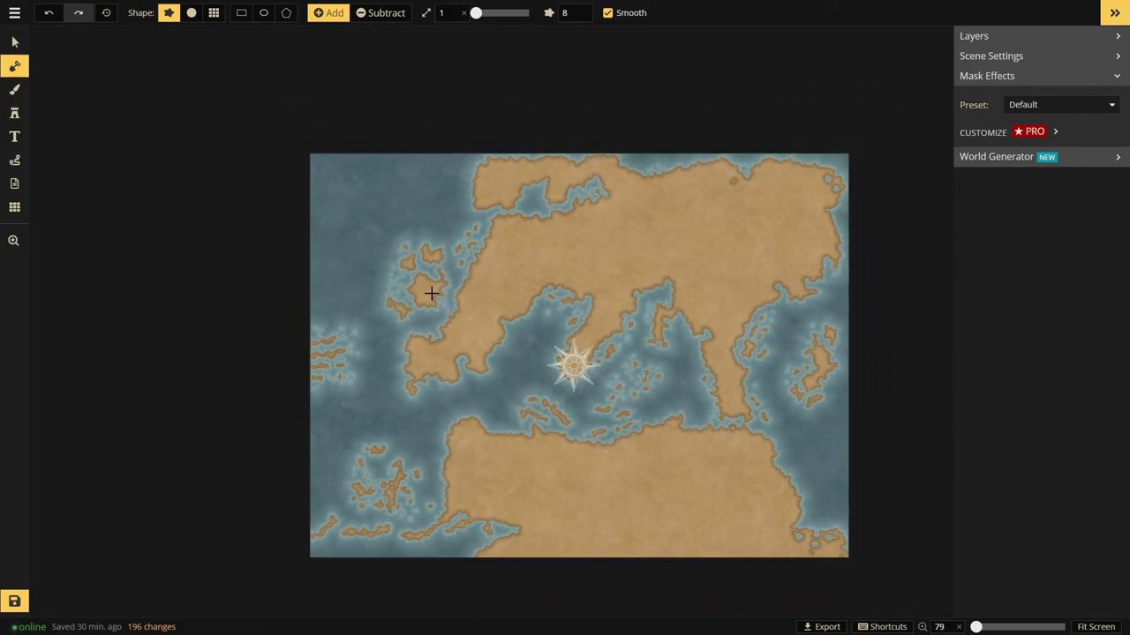
scroll(540, 386, "up", 2)
scroll(570, 439, "up", 2)
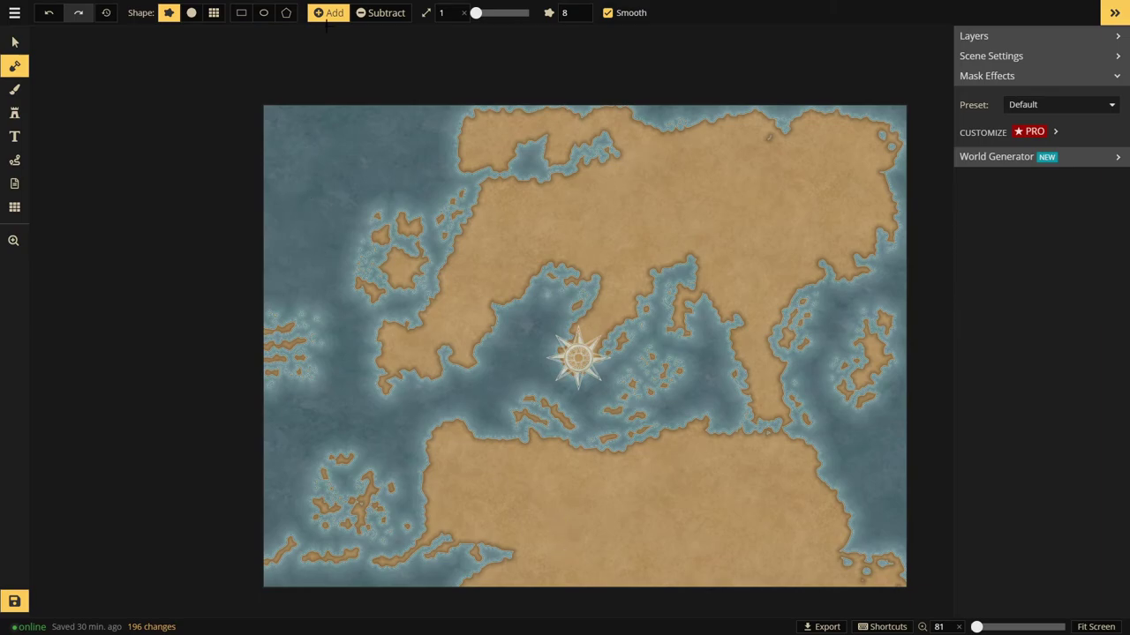
- Carve notches and tiny islets along the southern coast and reshape the western peninsula's shore
left_click(385, 13)
mouse_move(474, 525)
left_mouse_down()
mouse_move(482, 551)
mouse_move(526, 580)
mouse_move(562, 578)
mouse_move(498, 573)
mouse_move(471, 585)
mouse_move(497, 586)
mouse_move(495, 566)
mouse_move(512, 553)
mouse_move(517, 571)
mouse_move(512, 553)
mouse_move(475, 541)
mouse_move(500, 567)
mouse_move(498, 528)
mouse_move(472, 571)
mouse_move(451, 538)
mouse_move(512, 580)
mouse_move(536, 560)
mouse_move(514, 556)
mouse_move(490, 585)
left_mouse_up()
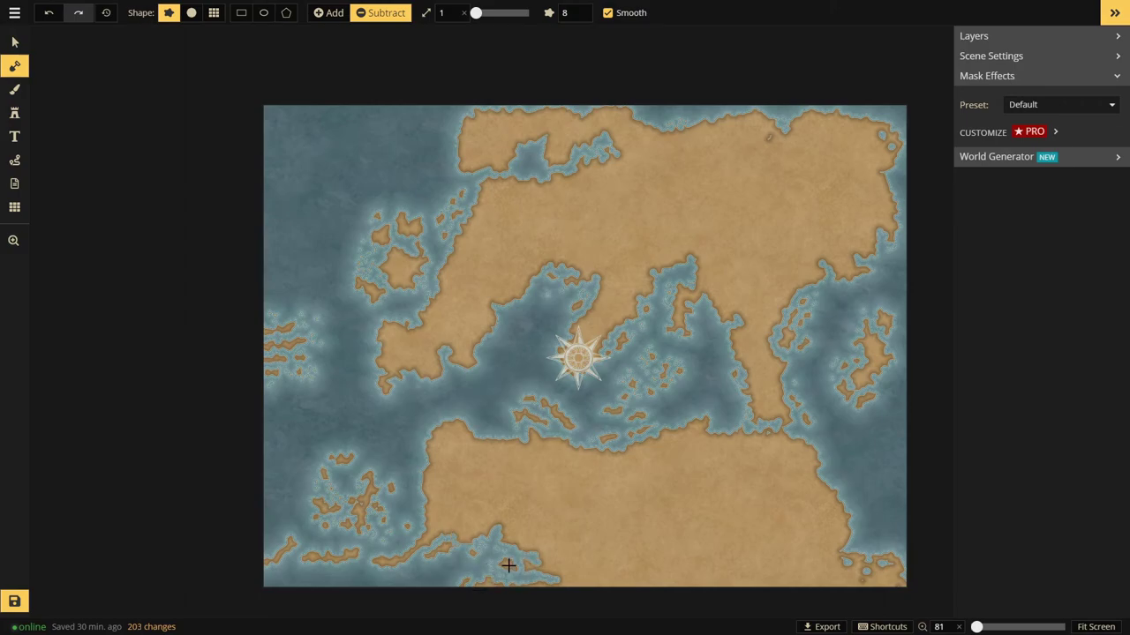
left_click_drag(500, 579, 488, 583)
left_click(333, 13)
left_click_drag(442, 578, 437, 575)
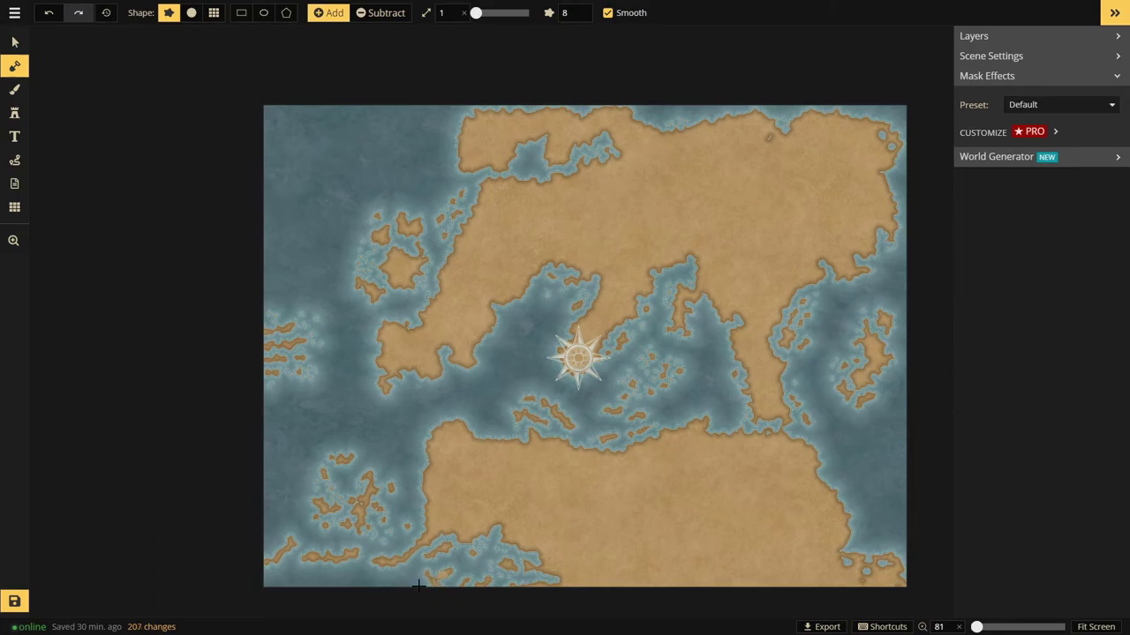
left_click(380, 13)
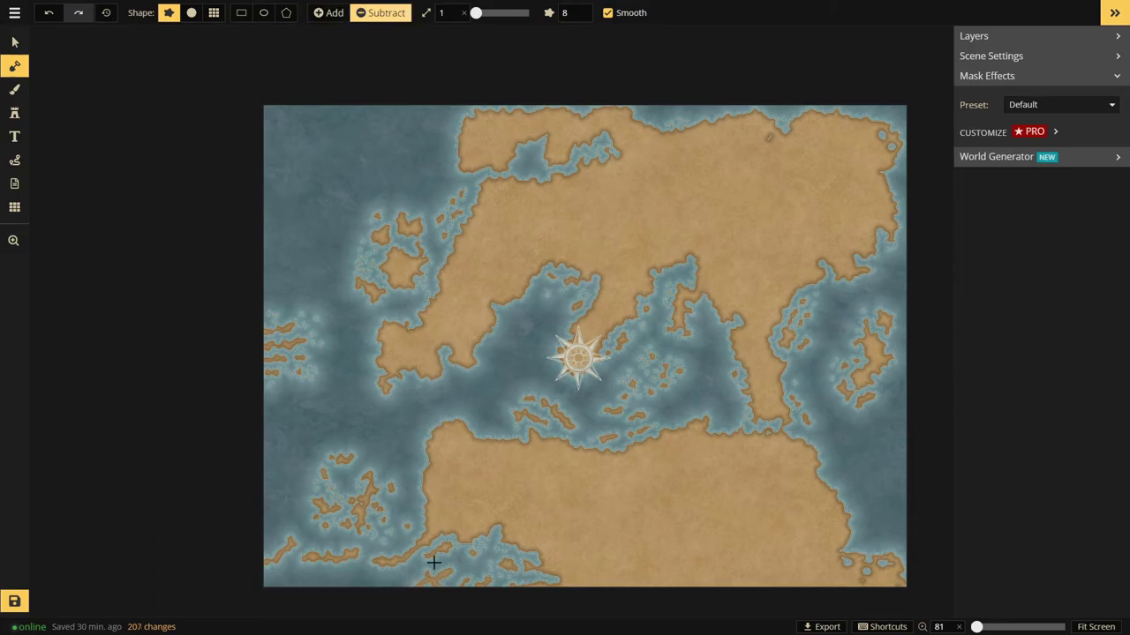
mouse_move(438, 573)
left_mouse_down()
mouse_move(424, 582)
mouse_move(459, 574)
left_mouse_up()
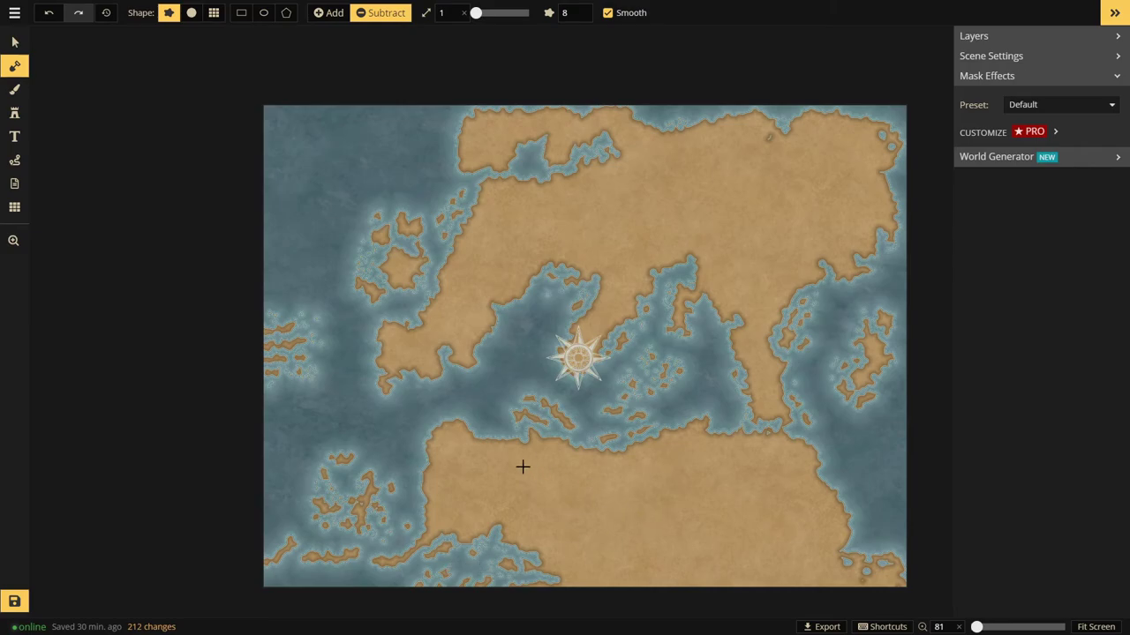
left_click_drag(394, 323, 394, 379)
- Zoom in and erode the west lobe's western coast and southern tip into ragged notches
scroll(391, 388, "up", 5)
scroll(391, 398, "up", 1)
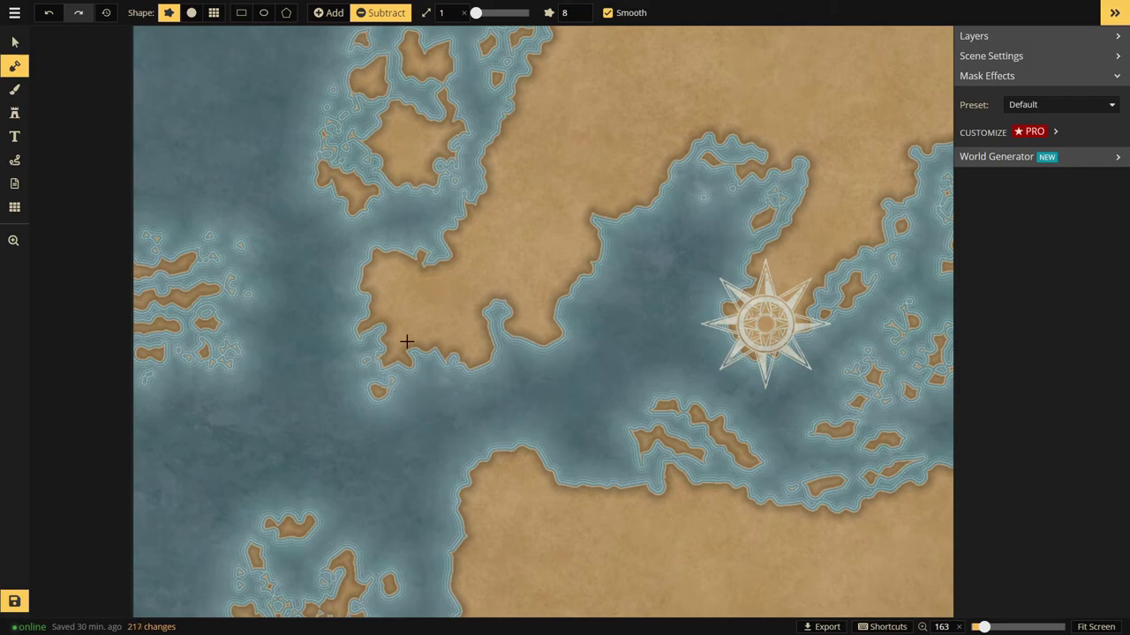
left_click(372, 309)
left_click_drag(373, 300, 353, 315)
mouse_move(368, 269)
left_mouse_down()
mouse_move(382, 300)
mouse_move(378, 255)
left_mouse_up()
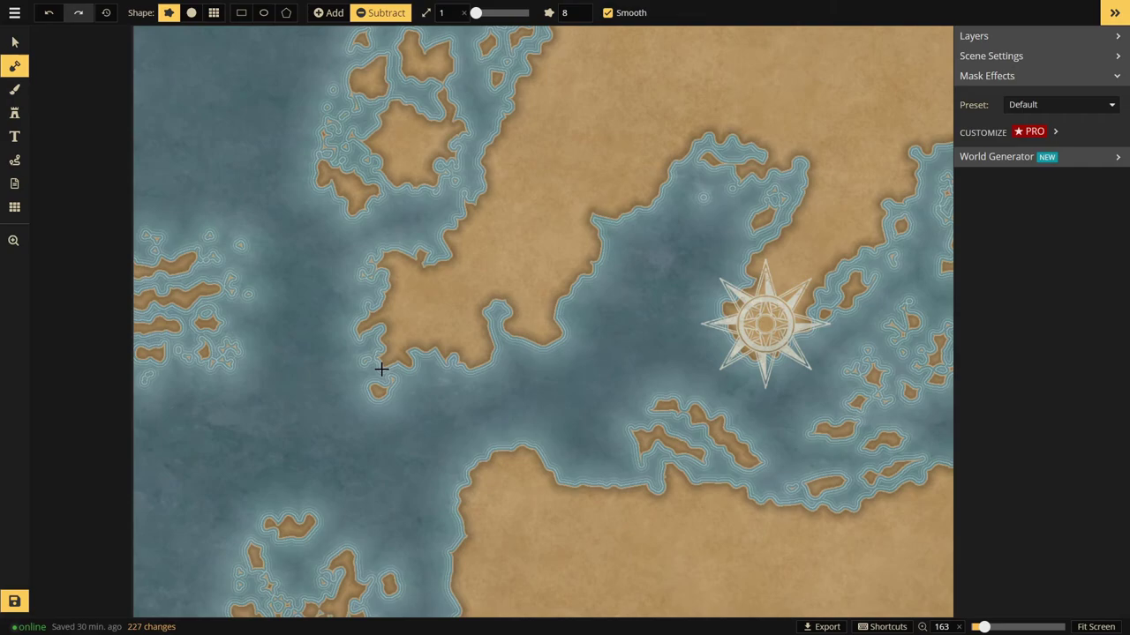
left_click_drag(386, 367, 361, 326)
left_click_drag(470, 362, 459, 382)
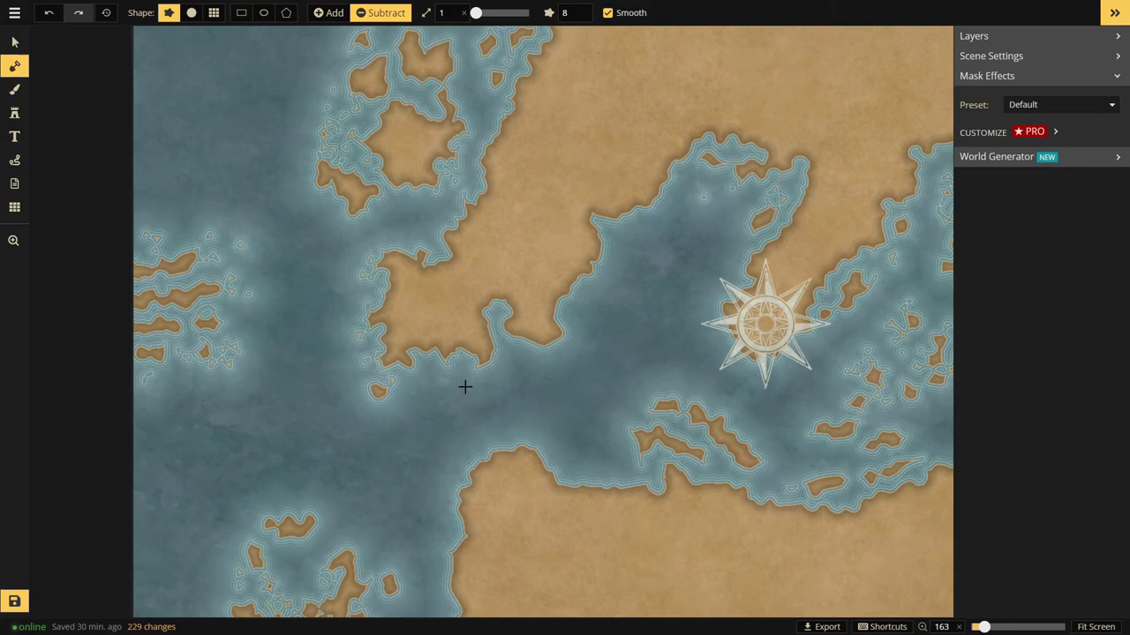
- Add land into the western strait, along its southern coast, and on the northern peninsula's west coast
scroll(466, 385, "down", 5)
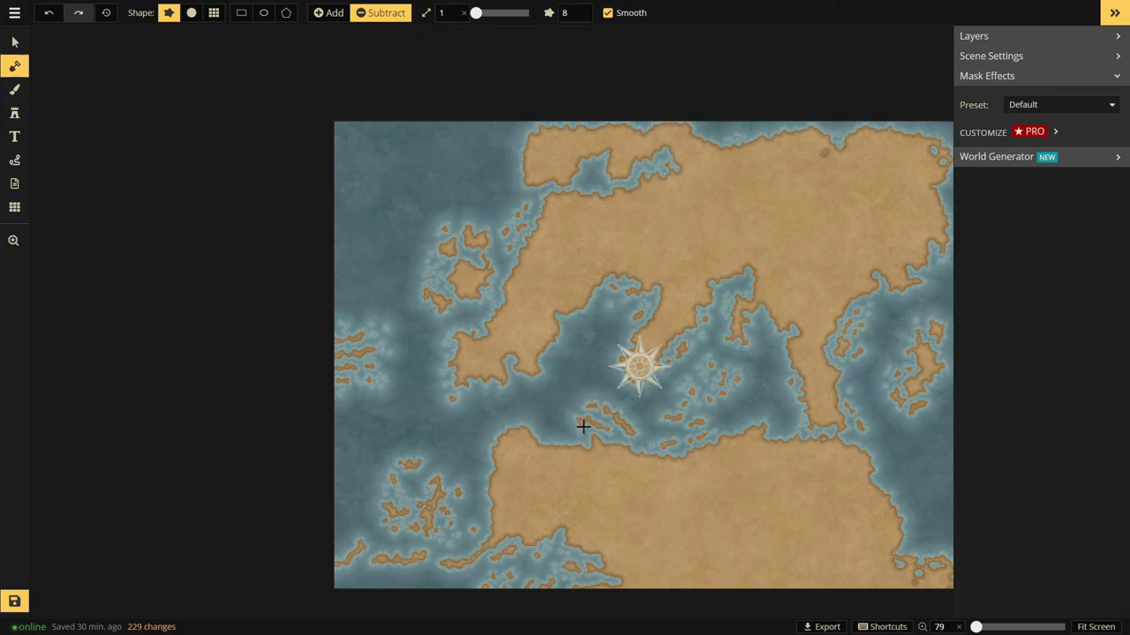
left_click(328, 13)
mouse_move(494, 343)
left_mouse_down()
mouse_move(498, 397)
mouse_move(514, 388)
mouse_move(504, 380)
mouse_move(533, 412)
left_mouse_up()
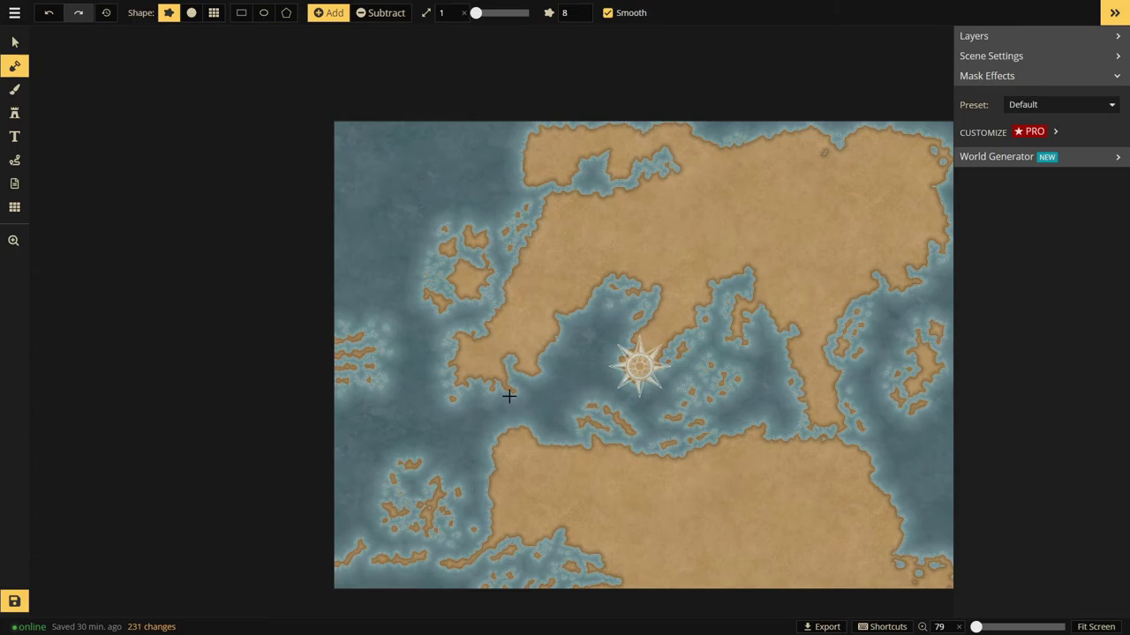
mouse_move(514, 436)
left_mouse_down()
mouse_move(496, 424)
mouse_move(517, 439)
left_mouse_up()
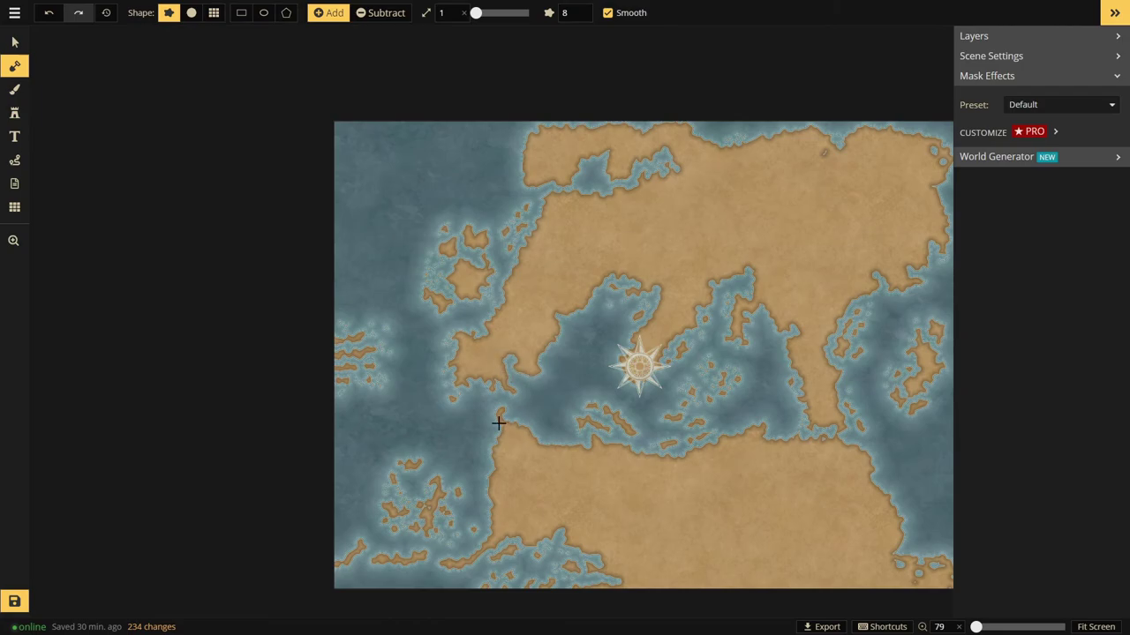
mouse_move(502, 428)
left_mouse_down()
mouse_move(497, 444)
mouse_move(543, 453)
left_mouse_up()
mouse_move(554, 134)
left_mouse_down()
mouse_move(518, 171)
mouse_move(550, 157)
mouse_move(508, 178)
left_mouse_up()
left_click(399, 14)
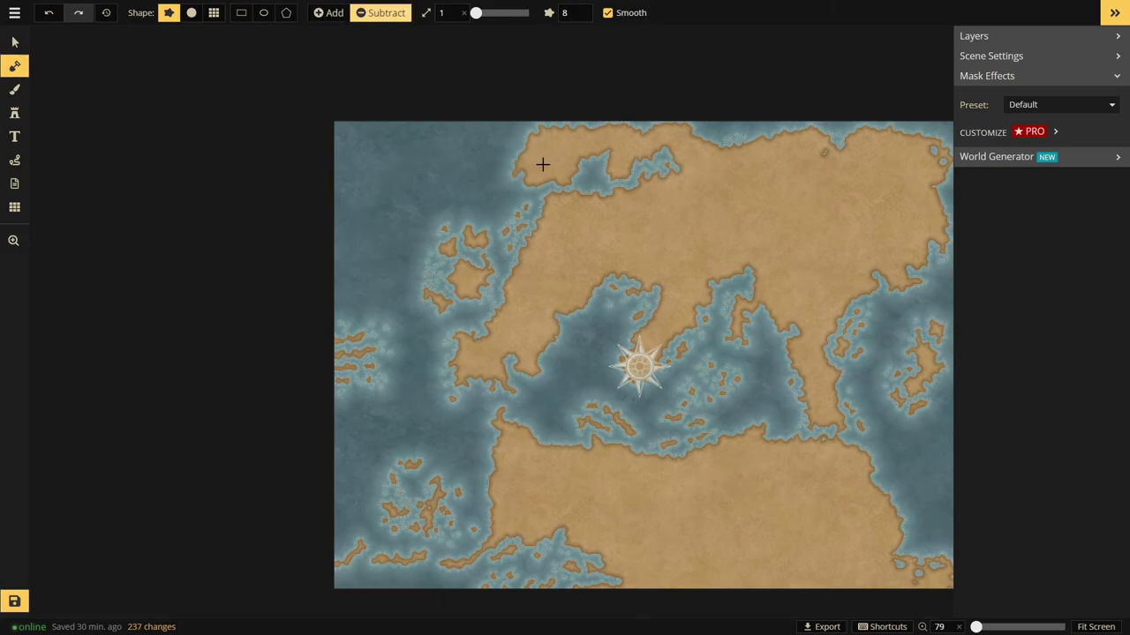
- Carve inlets and a small pond into the northwest coast and erase the tiny offshore islet
scroll(542, 168, "up", 3)
scroll(540, 202, "up", 8)
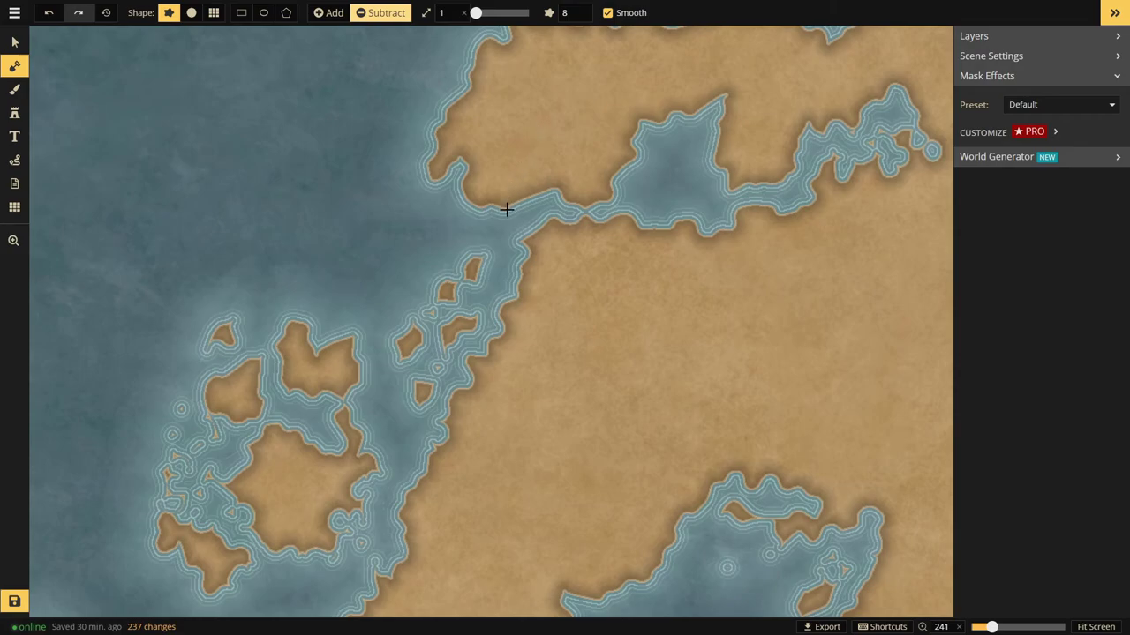
mouse_move(507, 209)
left_mouse_down()
mouse_move(510, 223)
mouse_move(540, 181)
left_mouse_up()
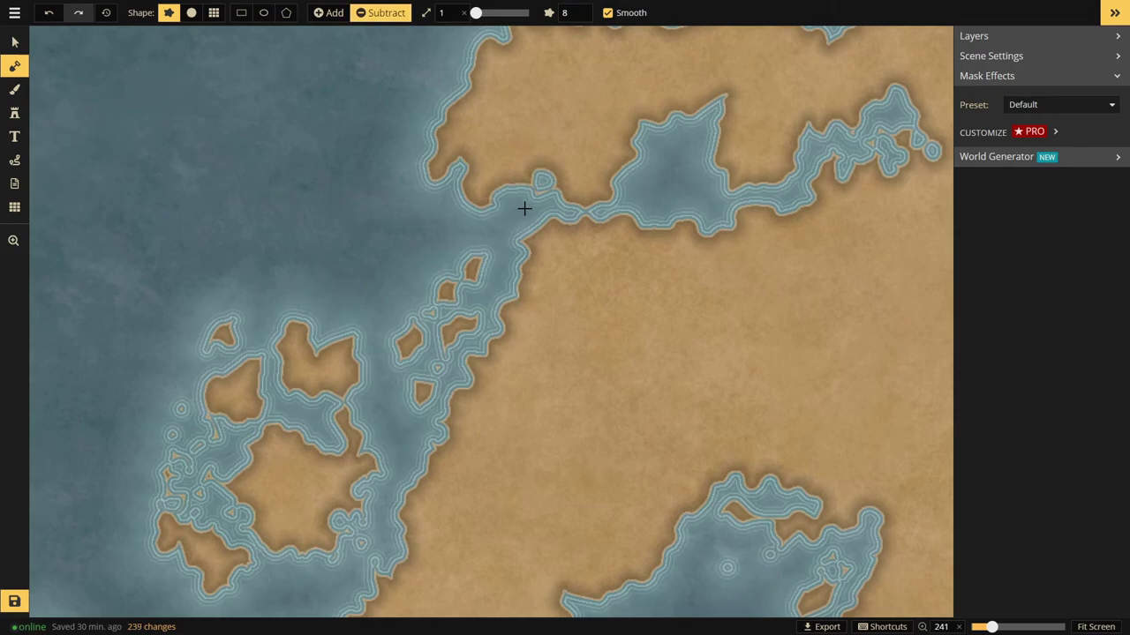
left_click(565, 161)
left_click(612, 167)
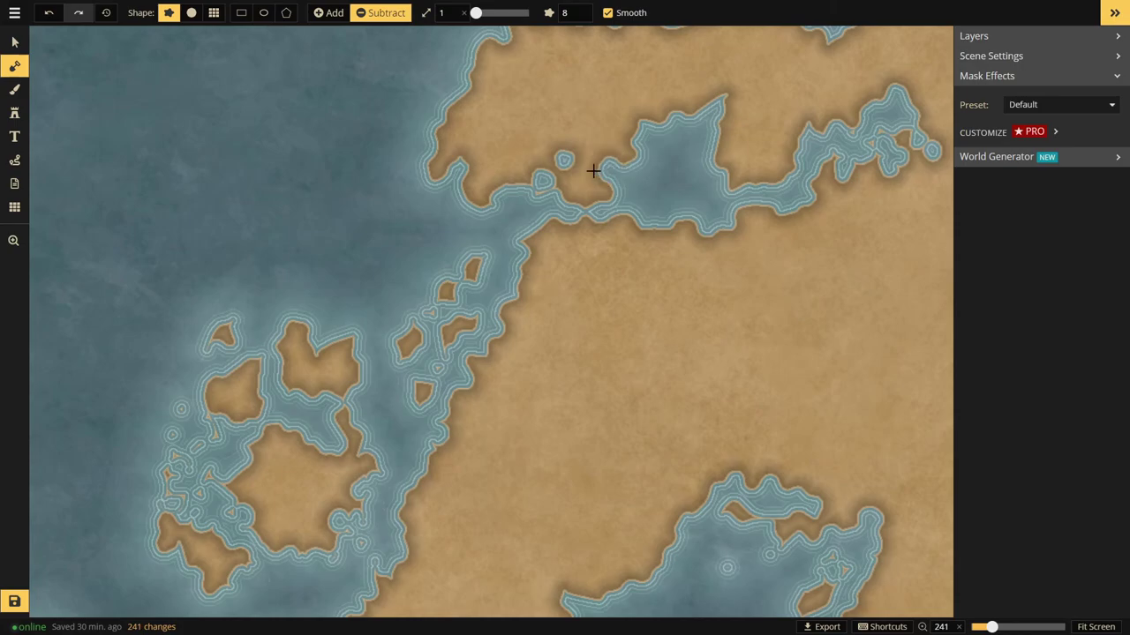
mouse_move(540, 169)
left_mouse_down()
mouse_move(475, 158)
mouse_move(472, 200)
mouse_move(504, 175)
mouse_move(526, 208)
mouse_move(494, 182)
left_mouse_up()
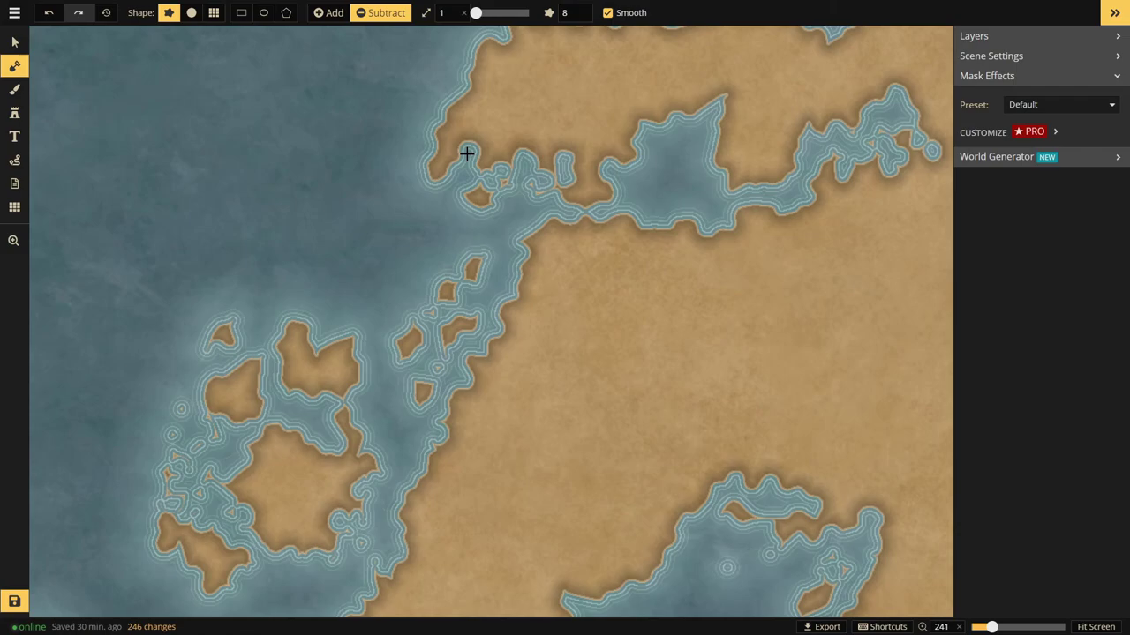
mouse_move(468, 259)
left_mouse_down()
mouse_move(474, 321)
mouse_move(455, 293)
mouse_move(445, 311)
mouse_move(458, 338)
mouse_move(461, 326)
mouse_move(451, 336)
mouse_move(474, 315)
left_mouse_up()
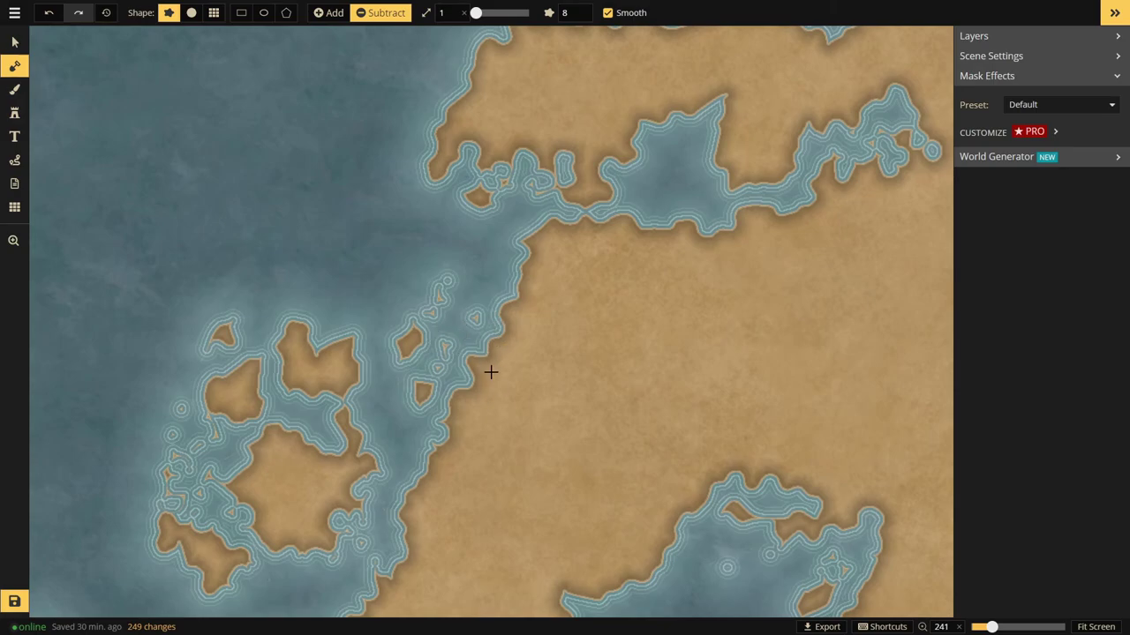
scroll(494, 371, "down", 5)
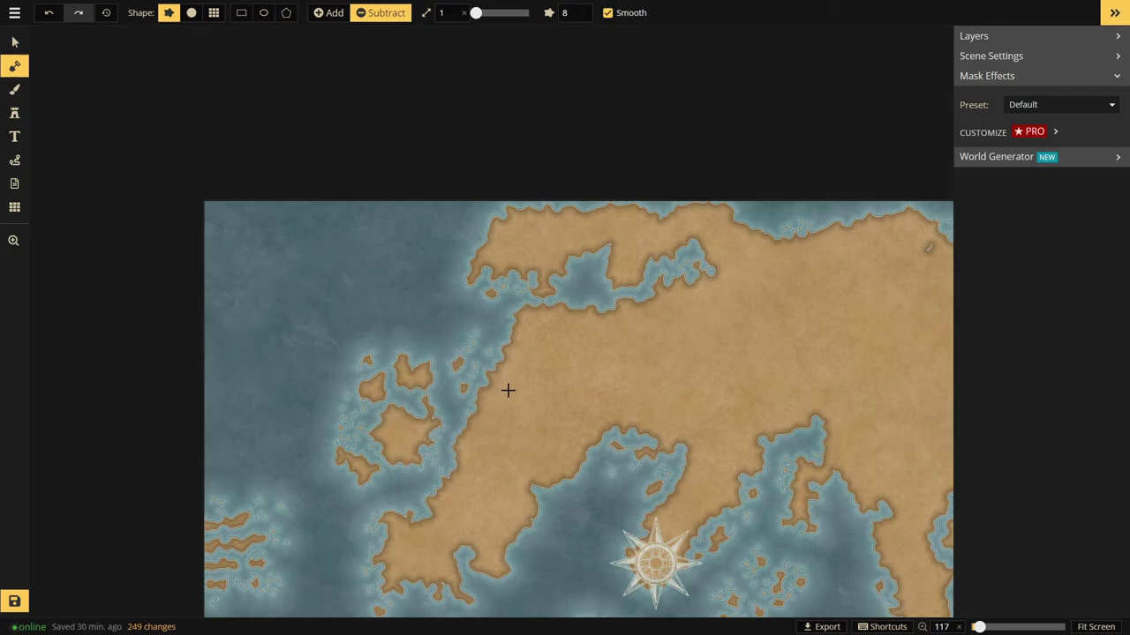
- Zoom in and notch the northwest lobe's western tip into ragged edges and small fragments
scroll(494, 397, "up", 1)
mouse_move(459, 416)
left_mouse_down()
mouse_move(471, 442)
mouse_move(429, 495)
mouse_move(445, 476)
mouse_move(463, 481)
mouse_move(452, 476)
mouse_move(479, 451)
mouse_move(471, 425)
mouse_move(500, 438)
left_mouse_up()
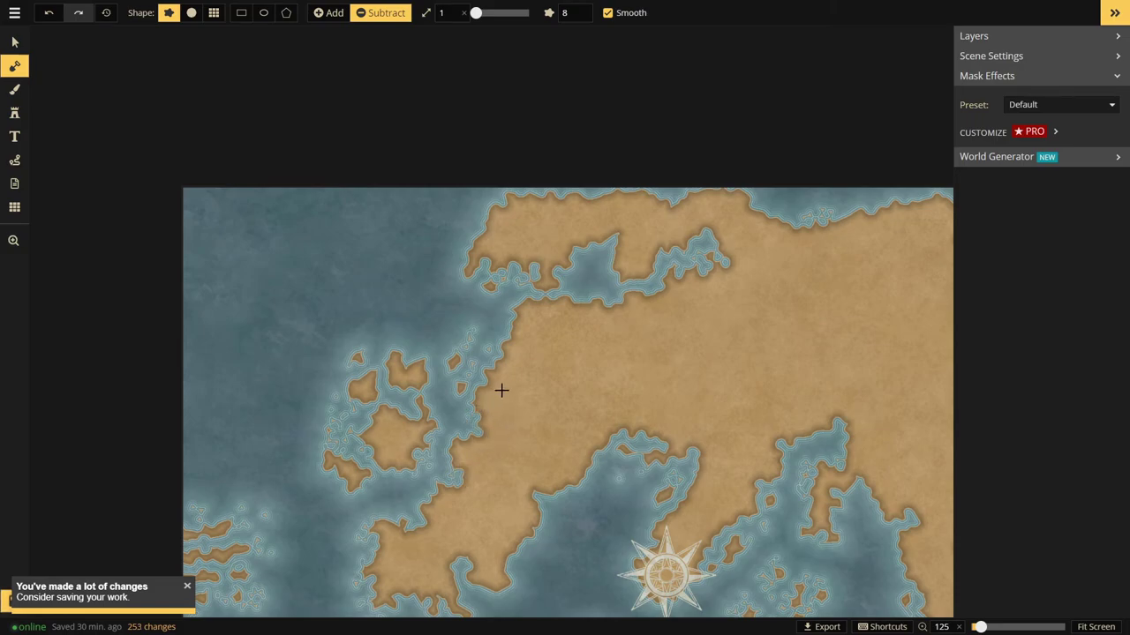
scroll(556, 264, "up", 3)
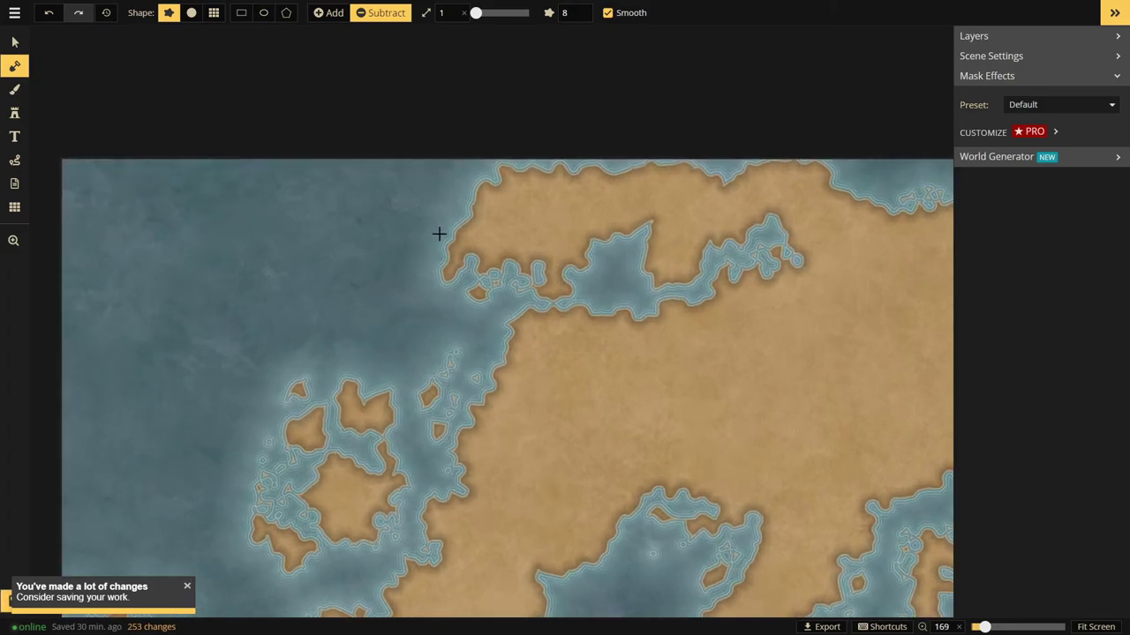
mouse_move(446, 242)
left_mouse_down()
mouse_move(477, 232)
mouse_move(466, 226)
left_mouse_up()
left_click(450, 264)
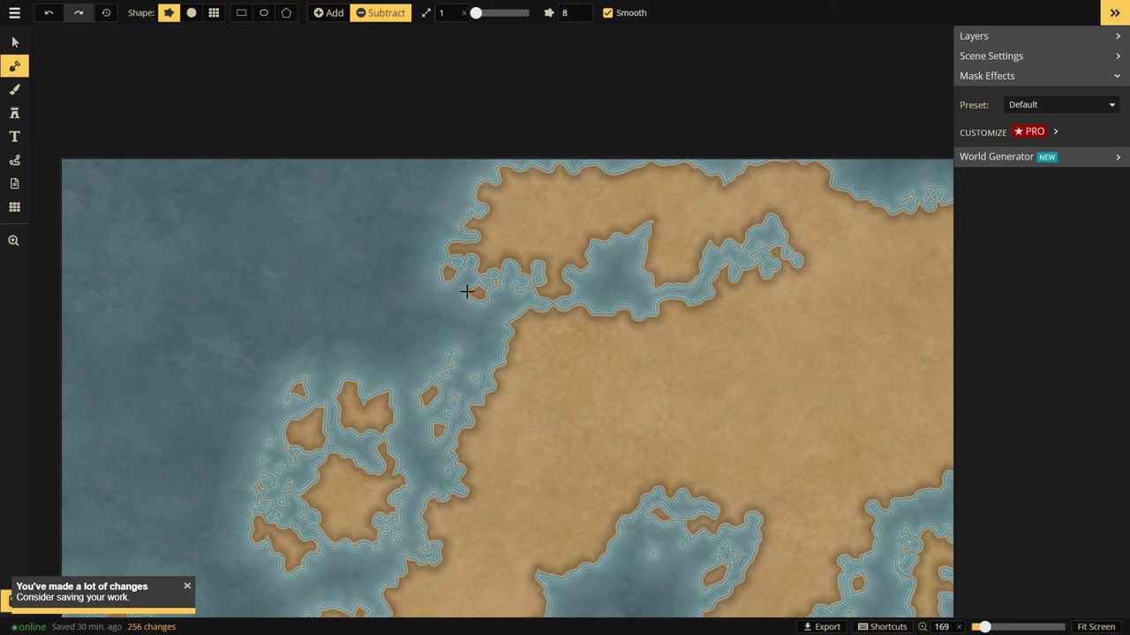
- Carve water into the northern landmass's top coast, deepening an inlet on its western end
mouse_move(495, 177)
left_mouse_down()
mouse_move(506, 184)
mouse_move(494, 189)
left_mouse_up()
scroll(515, 199, "up", 2)
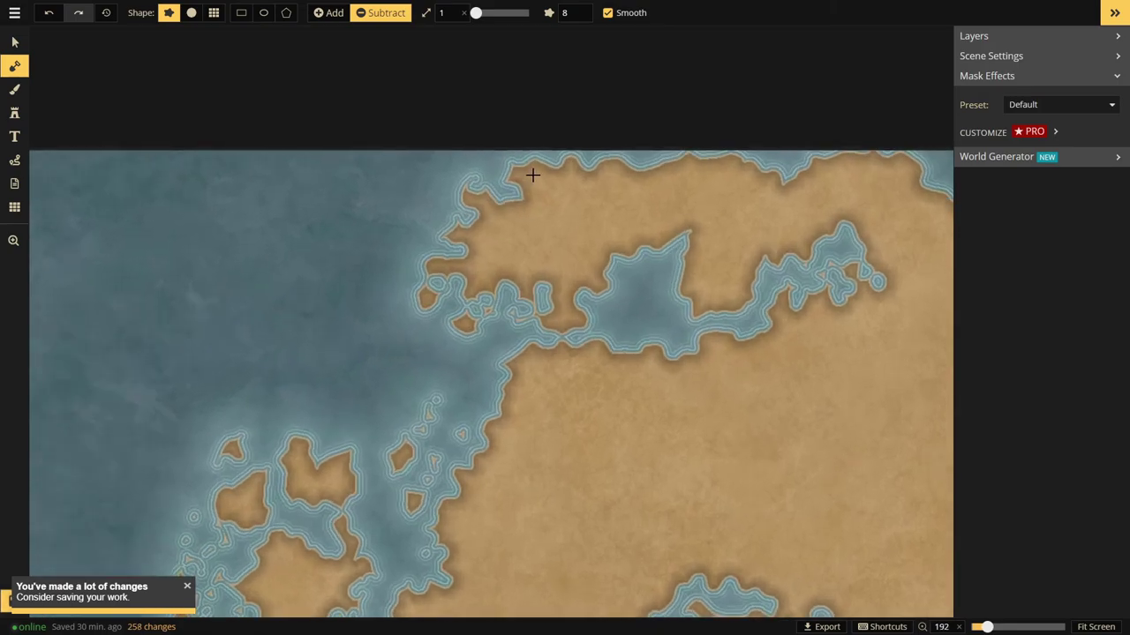
left_click(530, 170)
mouse_move(530, 171)
left_mouse_down()
mouse_move(582, 205)
mouse_move(593, 176)
left_mouse_up()
left_click(600, 177)
left_click(606, 182)
- Carve several more small inlets eastward along the top coastline and reshape them
left_click(651, 177)
left_click(683, 165)
left_click(734, 168)
left_click_drag(764, 169, 782, 180)
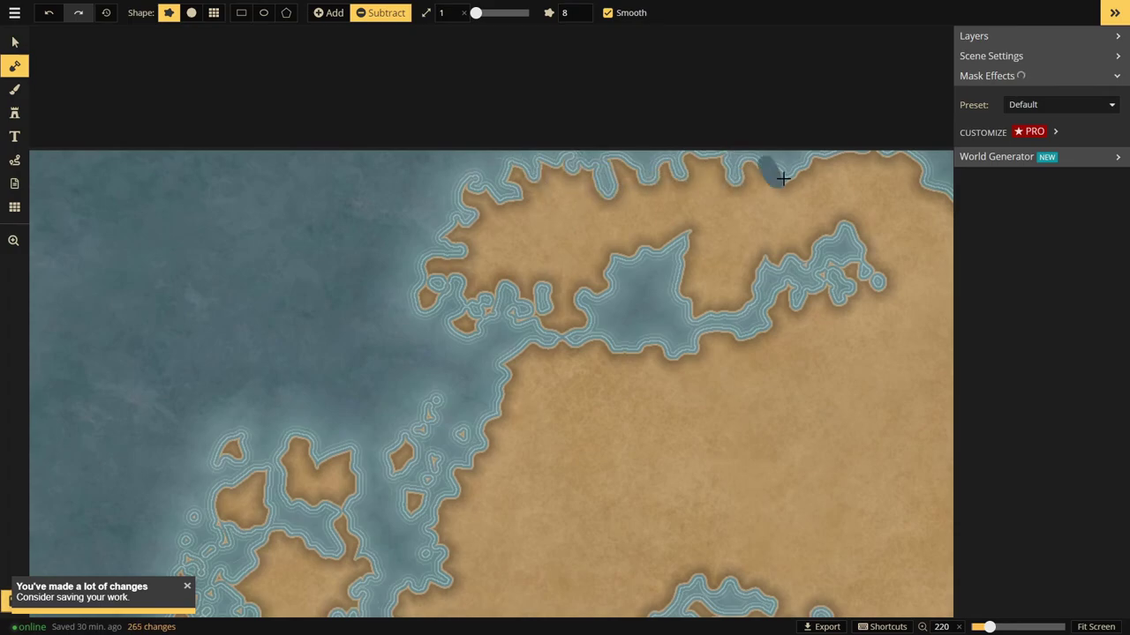
left_click(706, 169)
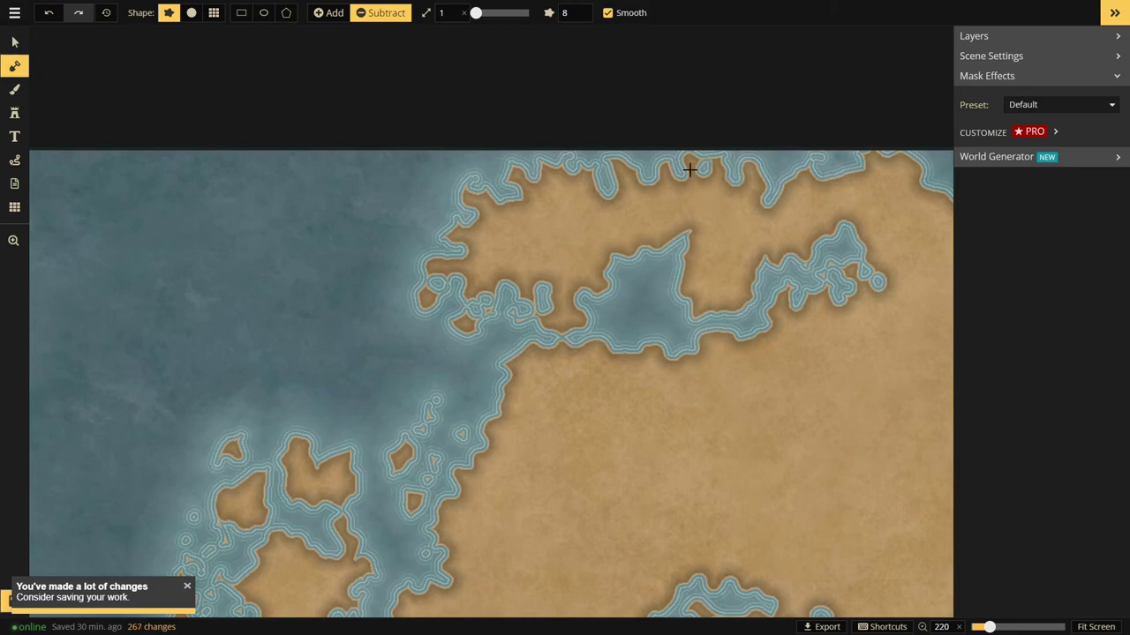
left_click(688, 164)
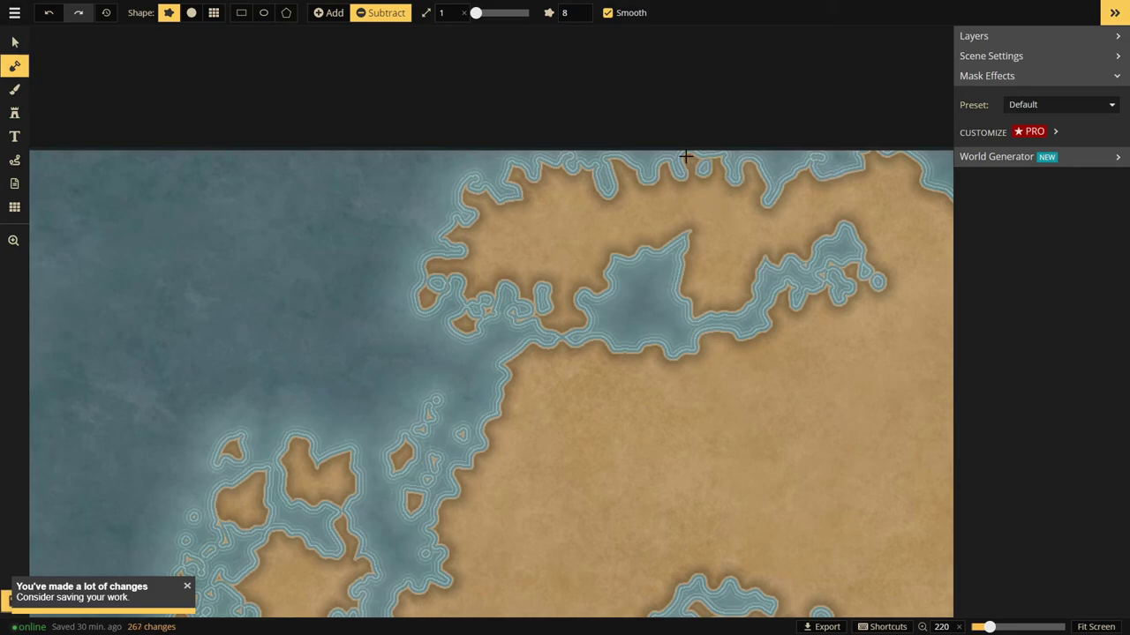
left_click(556, 164)
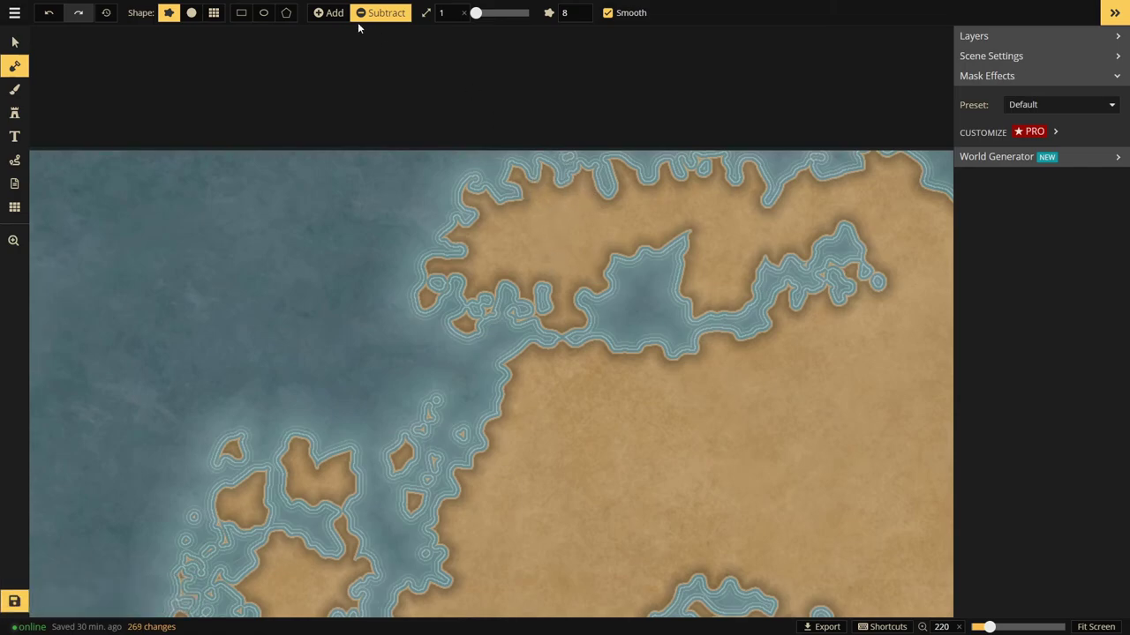
- In Add mode, build up the bay's coastline and paint a small island inside the bay
left_click(329, 12)
left_click_drag(520, 270, 504, 323)
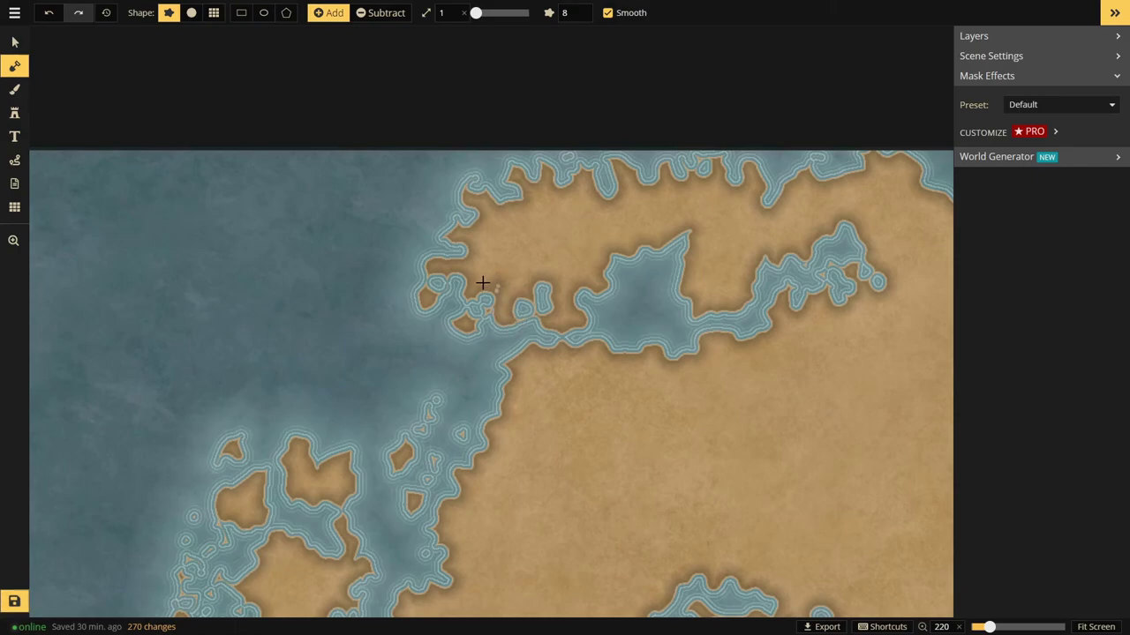
mouse_move(469, 274)
left_mouse_down()
mouse_move(483, 353)
mouse_move(494, 337)
mouse_move(468, 295)
mouse_move(459, 351)
left_mouse_up()
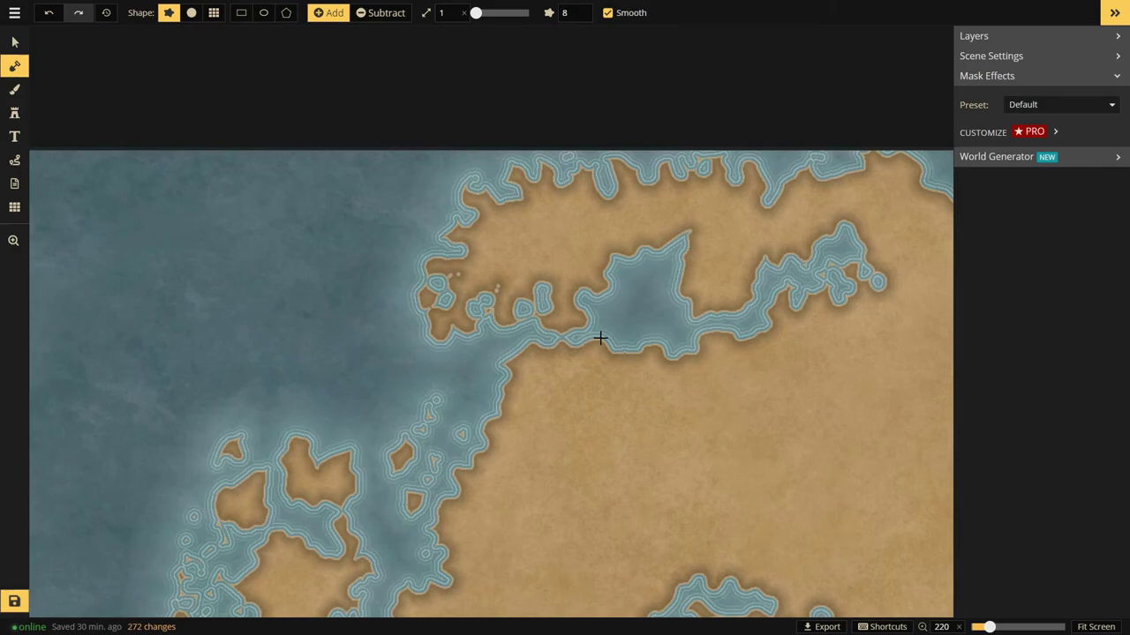
mouse_move(489, 305)
left_mouse_down()
mouse_move(484, 360)
mouse_move(472, 315)
mouse_move(485, 353)
mouse_move(515, 350)
mouse_move(482, 336)
left_mouse_up()
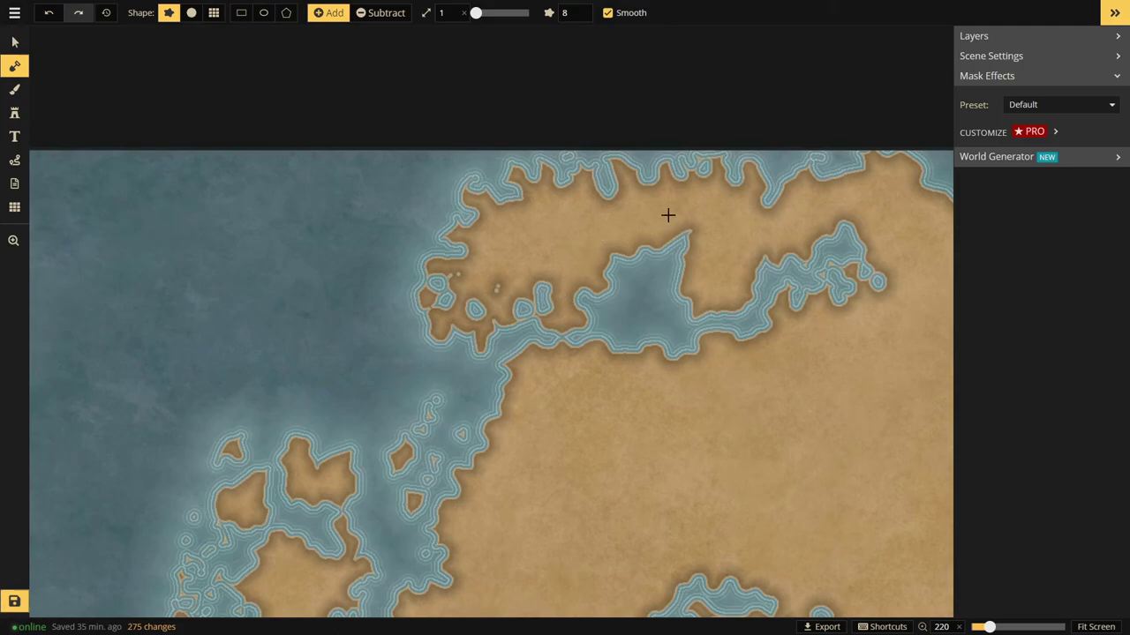
left_click_drag(656, 227, 646, 258)
left_click_drag(659, 306, 642, 303)
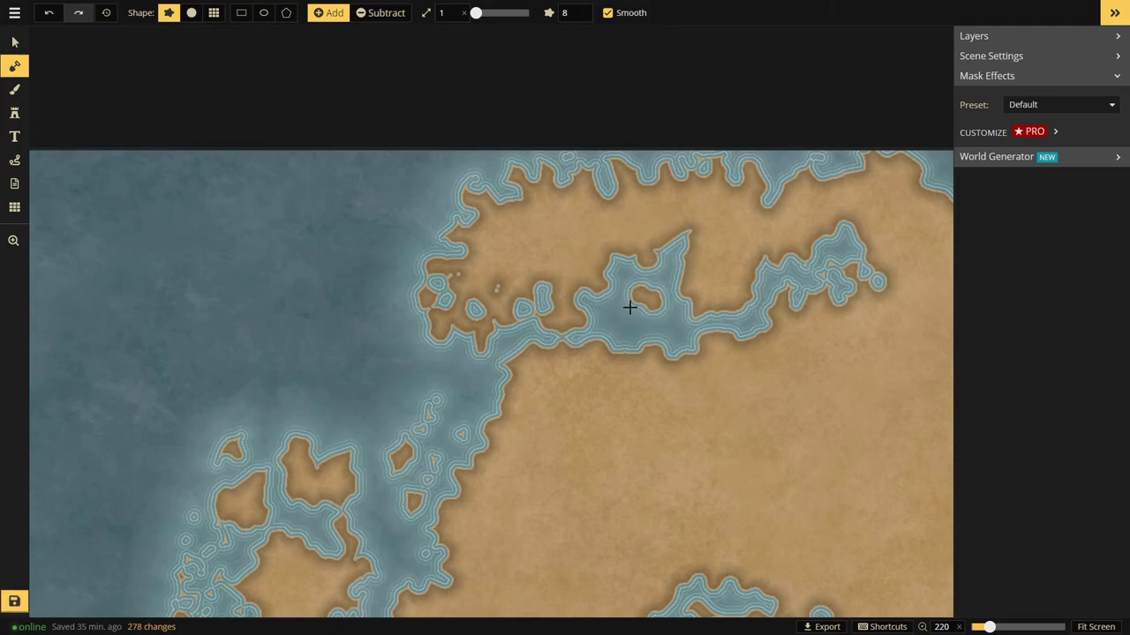
- Cut the bay's small island in two, then paint a new islet in the inlet
left_click(379, 13)
mouse_move(639, 300)
left_mouse_down()
mouse_move(652, 322)
mouse_move(694, 327)
left_mouse_up()
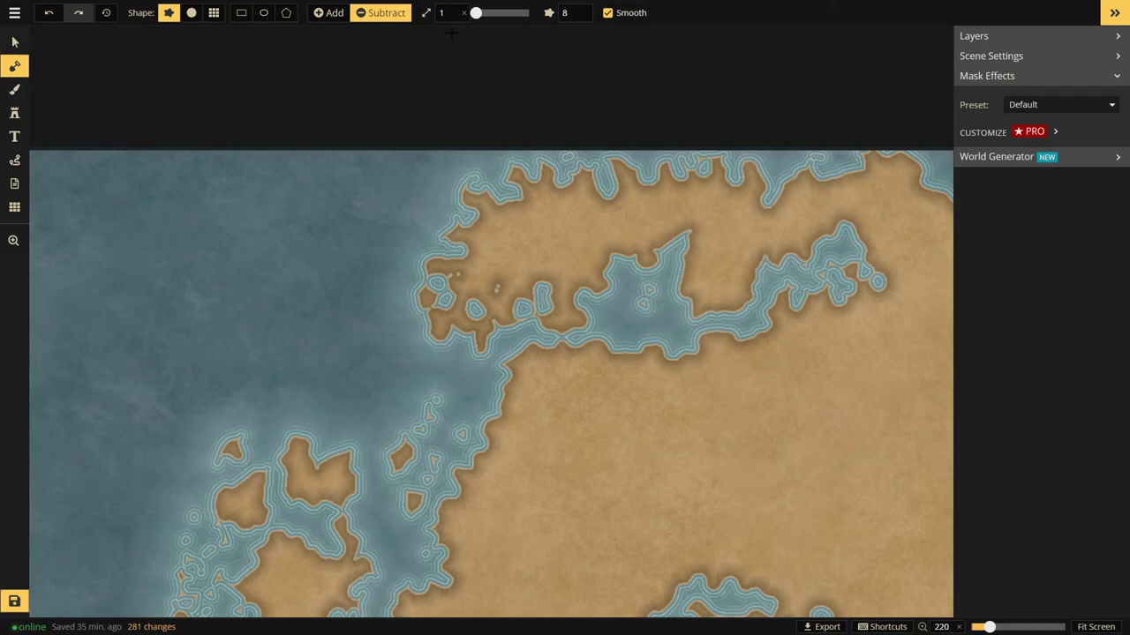
left_click(336, 12)
left_click_drag(630, 305, 661, 315)
left_click(623, 318)
left_click(658, 311)
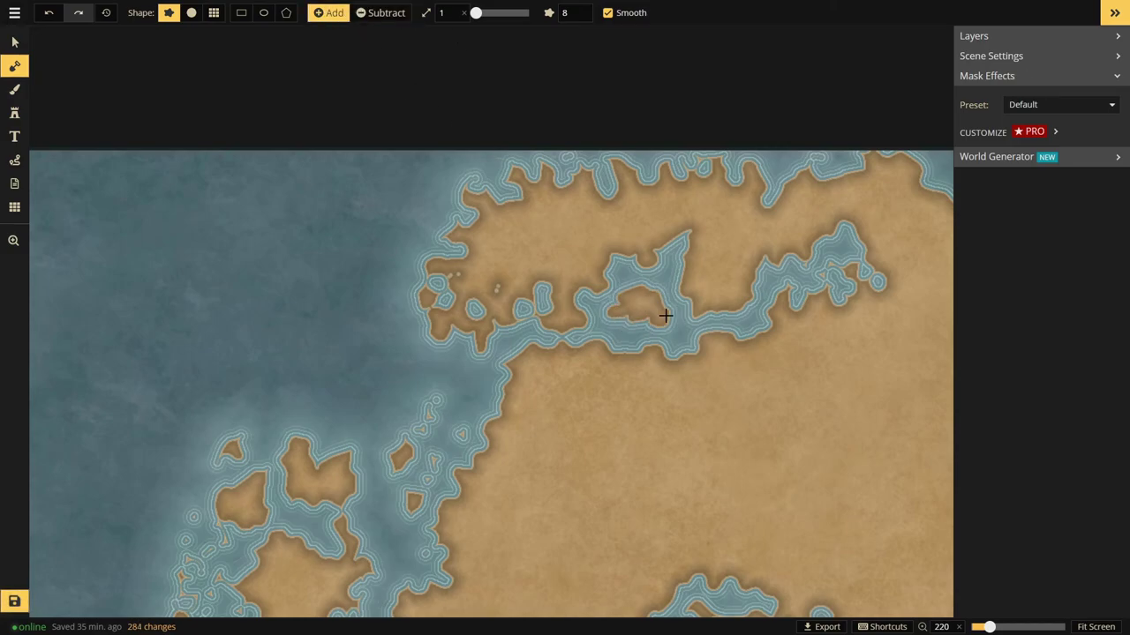
- Erase the new islet and trim the remaining land bits in the inlet back to water
left_click(385, 13)
left_click(637, 294)
left_click(621, 308)
left_click(640, 322)
left_click(636, 312)
left_click(624, 305)
left_click(645, 318)
left_click(658, 307)
left_click(662, 321)
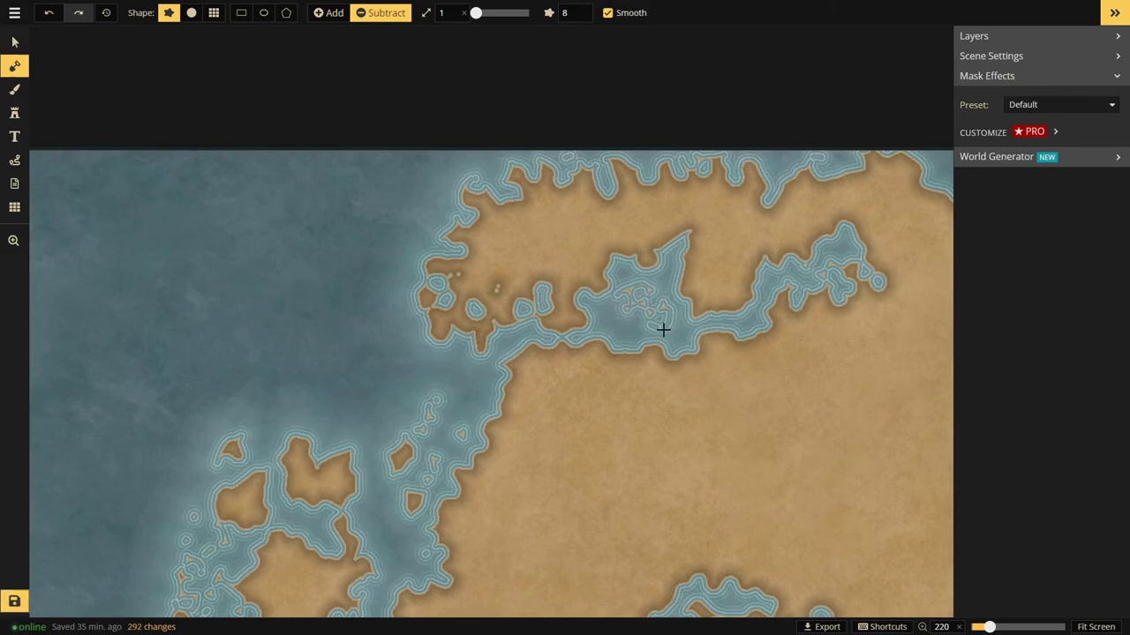
left_click(634, 288)
- Alternately add and erase small land patches, leaving tiny fragmented islets in the inlet
left_click(332, 16)
mouse_move(609, 316)
left_mouse_down()
mouse_move(615, 313)
mouse_move(634, 328)
mouse_move(620, 317)
mouse_move(623, 328)
mouse_move(663, 325)
left_mouse_up()
left_click(379, 13)
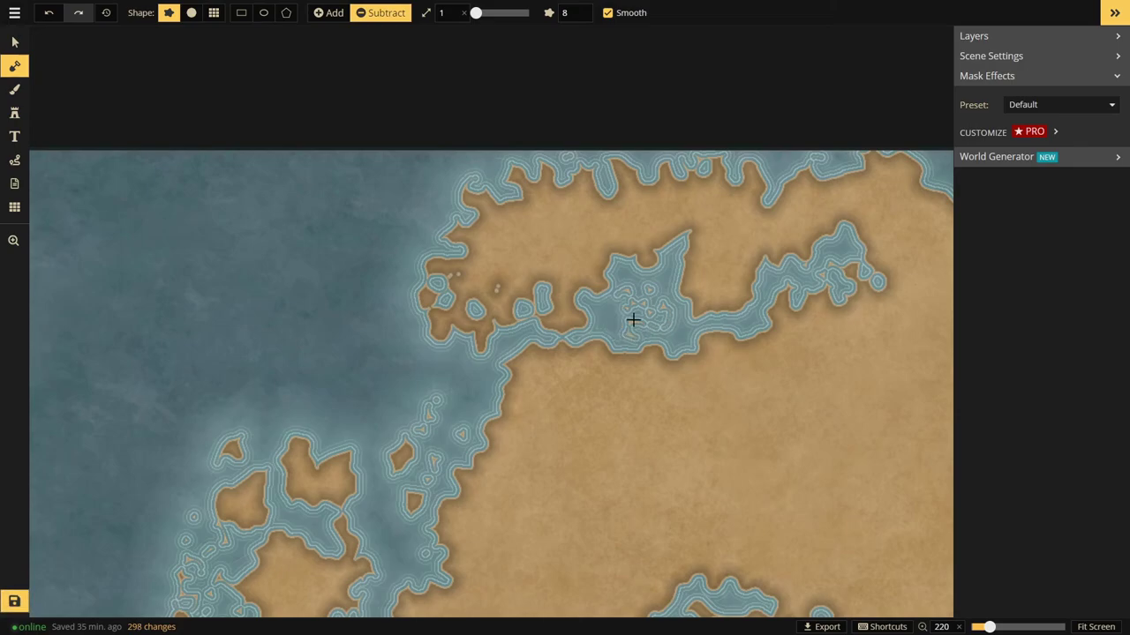
left_click(333, 14)
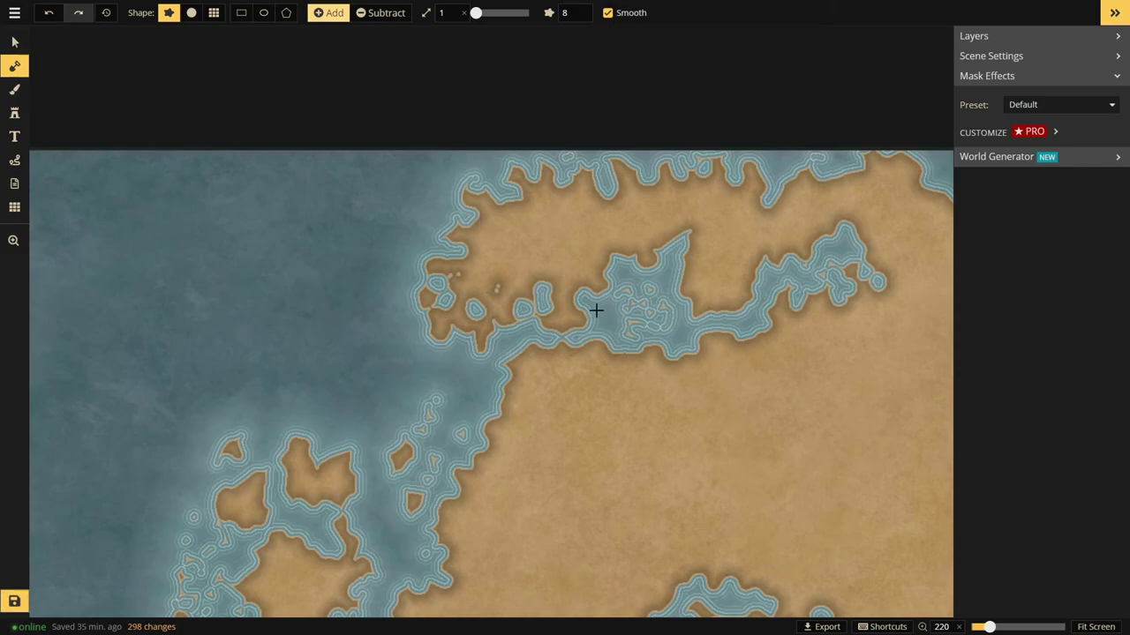
left_click_drag(595, 308, 617, 319)
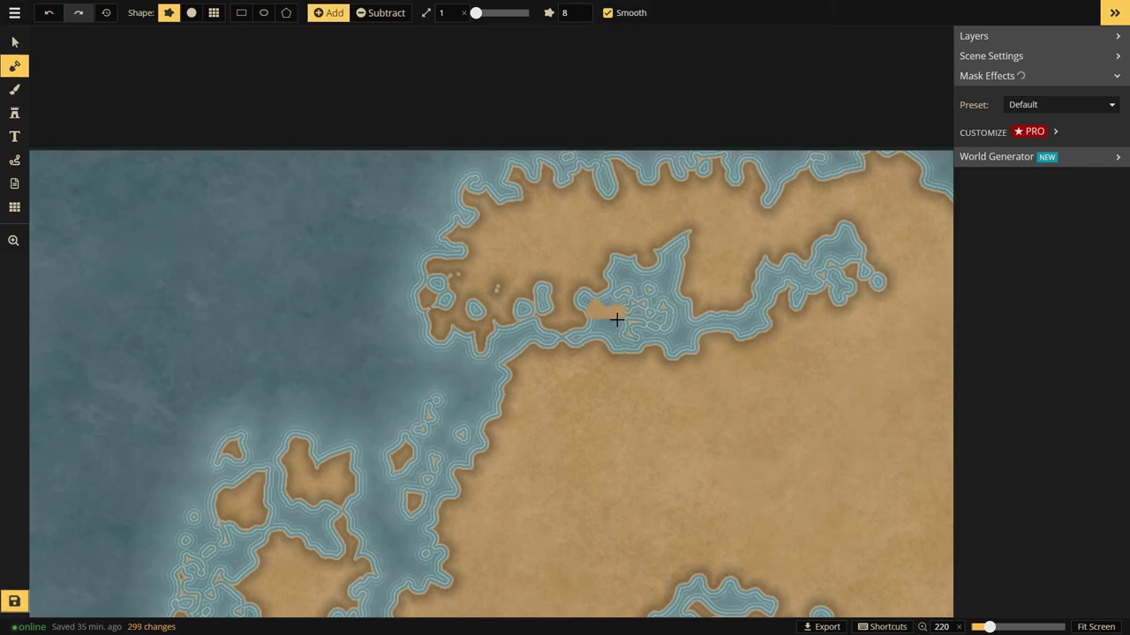
left_click(375, 13)
mouse_move(617, 316)
left_mouse_down()
mouse_move(603, 336)
mouse_move(615, 323)
left_mouse_up()
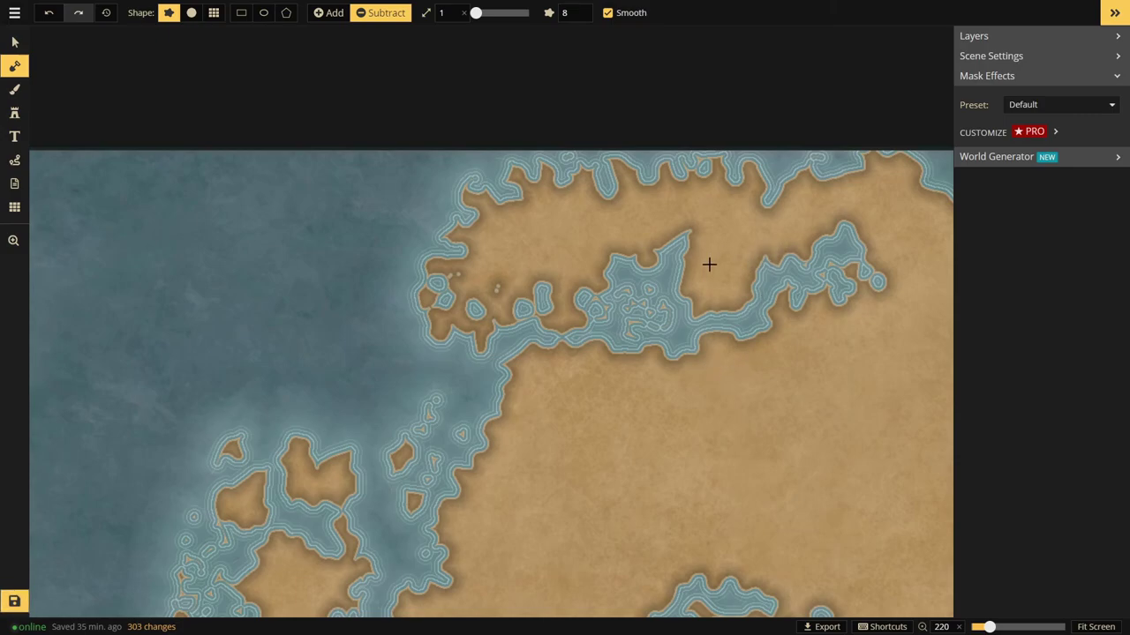
- Carve small water notches into the shoreline beside the inlet and along the top coast
mouse_move(694, 259)
left_mouse_down()
mouse_move(685, 282)
mouse_move(681, 265)
mouse_move(699, 236)
left_mouse_up()
left_click_drag(693, 295, 703, 295)
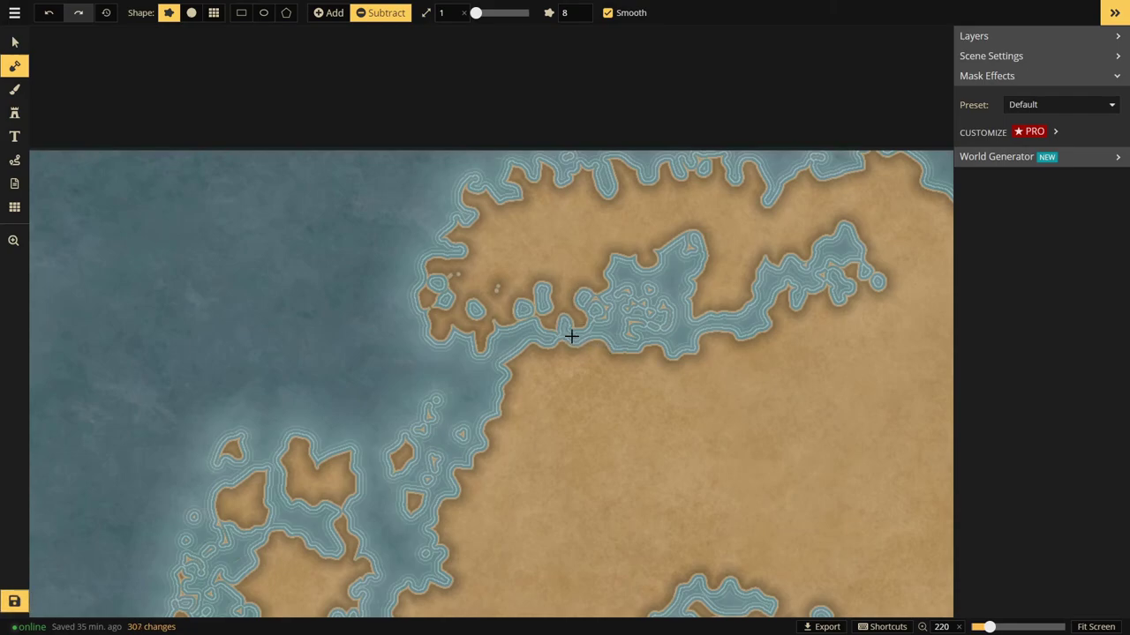
left_click(575, 336)
left_click(575, 336)
left_click(575, 325)
left_click(551, 324)
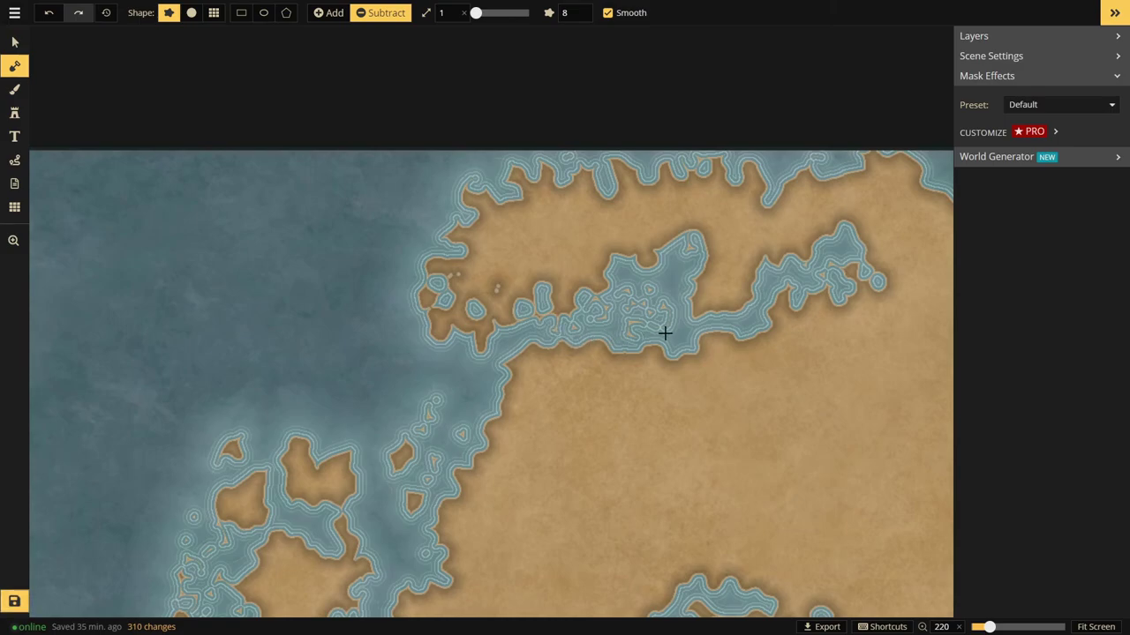
left_click(513, 174)
- Zoom out and paint a new island in the northwest sea, extending its lower-left shore
scroll(844, 252, "down", 3)
scroll(249, 361, "down", 3)
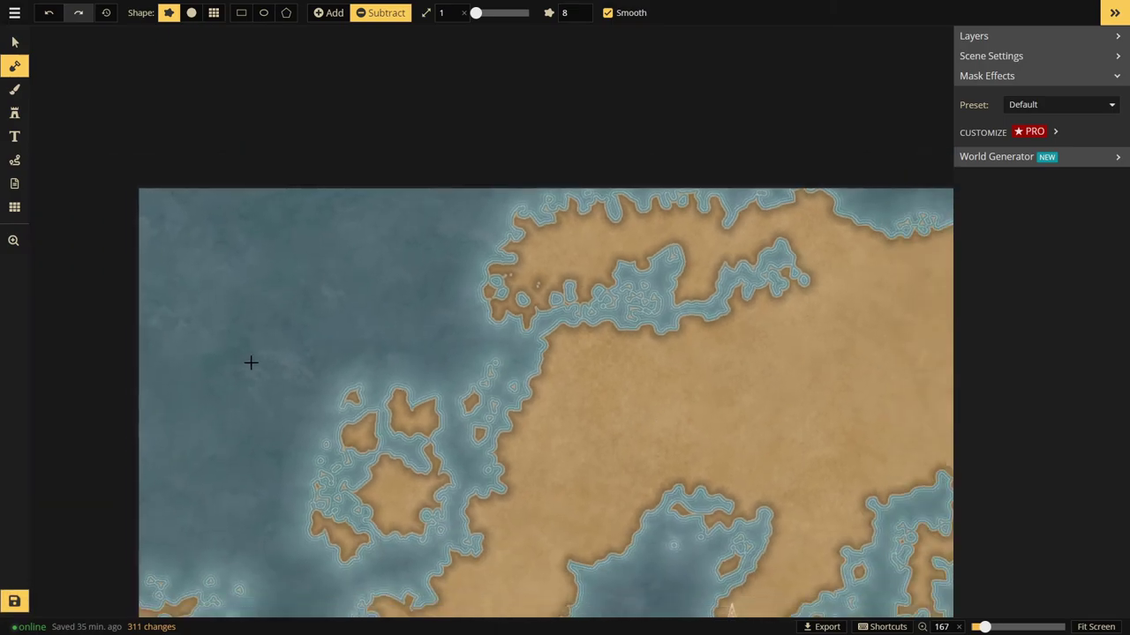
scroll(432, 353, "down", 1)
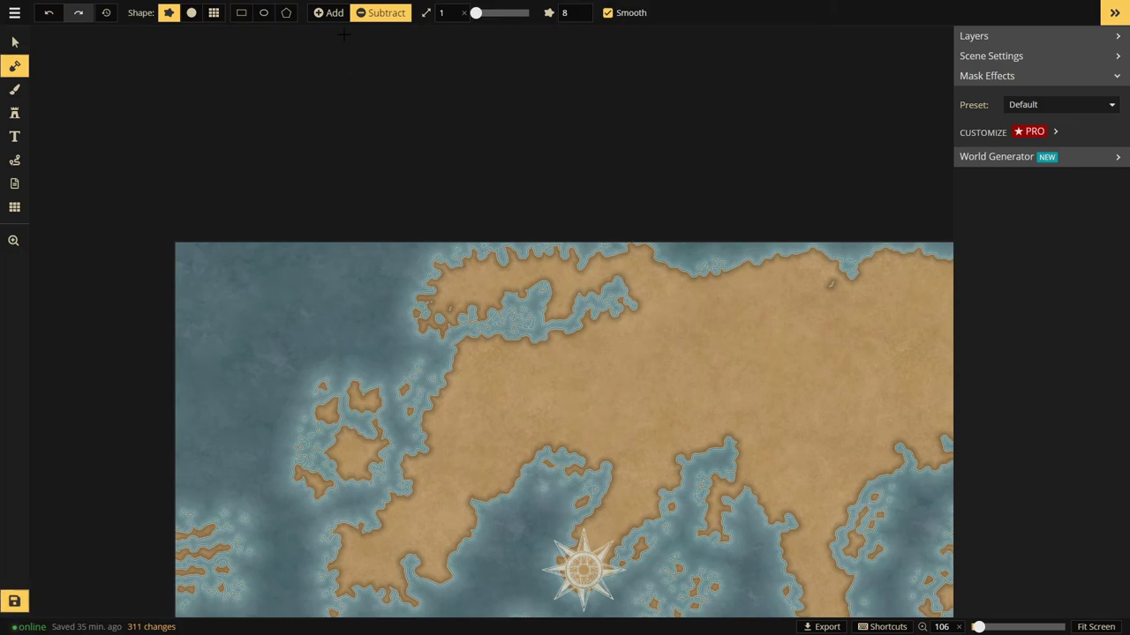
left_click(328, 13)
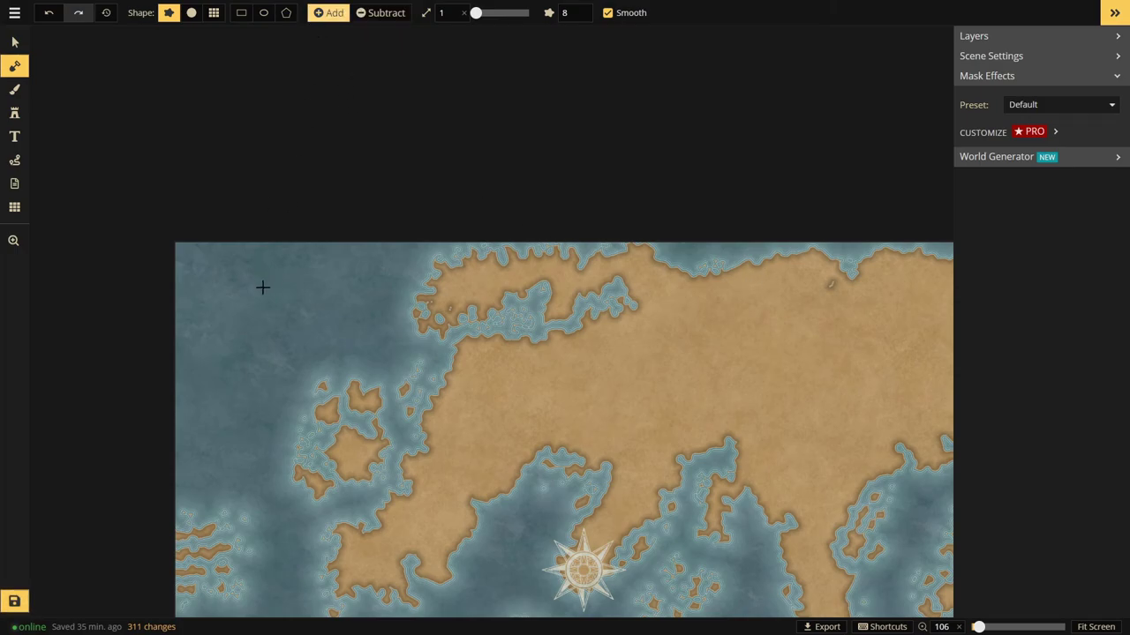
mouse_move(262, 285)
left_mouse_down()
mouse_move(248, 320)
mouse_move(299, 285)
mouse_move(276, 287)
mouse_move(263, 307)
mouse_move(306, 300)
mouse_move(269, 296)
mouse_move(265, 277)
mouse_move(251, 304)
mouse_move(256, 279)
mouse_move(253, 298)
mouse_move(242, 283)
mouse_move(272, 304)
mouse_move(238, 291)
mouse_move(261, 301)
mouse_move(217, 310)
mouse_move(303, 285)
left_mouse_up()
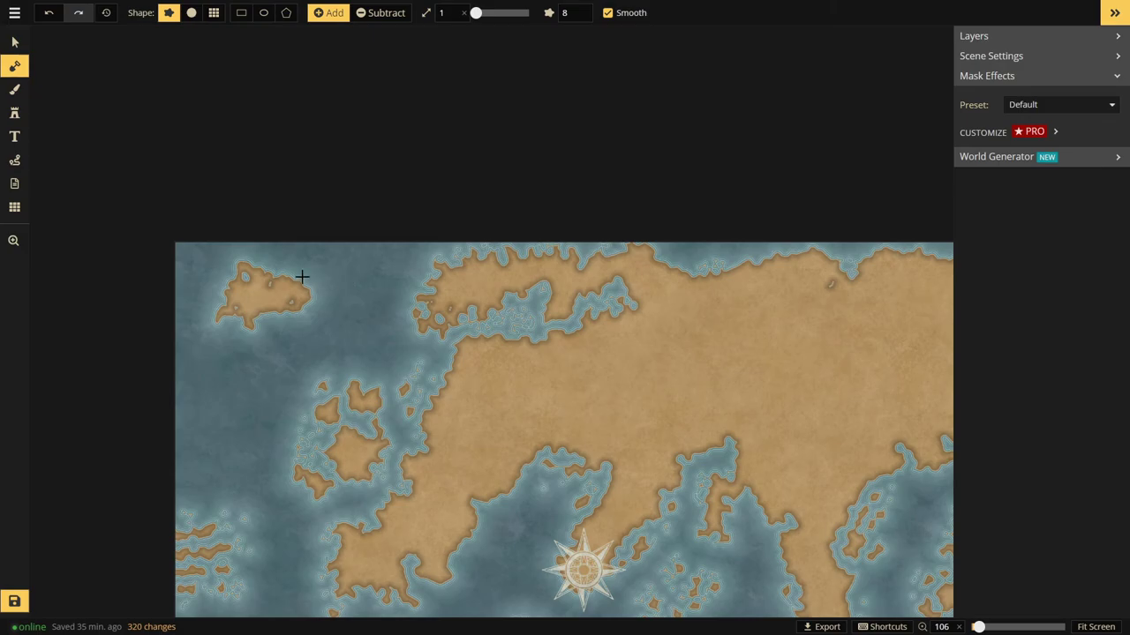
mouse_move(260, 298)
left_mouse_down()
mouse_move(218, 324)
mouse_move(257, 359)
mouse_move(272, 352)
mouse_move(253, 328)
mouse_move(238, 342)
mouse_move(313, 348)
mouse_move(255, 310)
left_mouse_up()
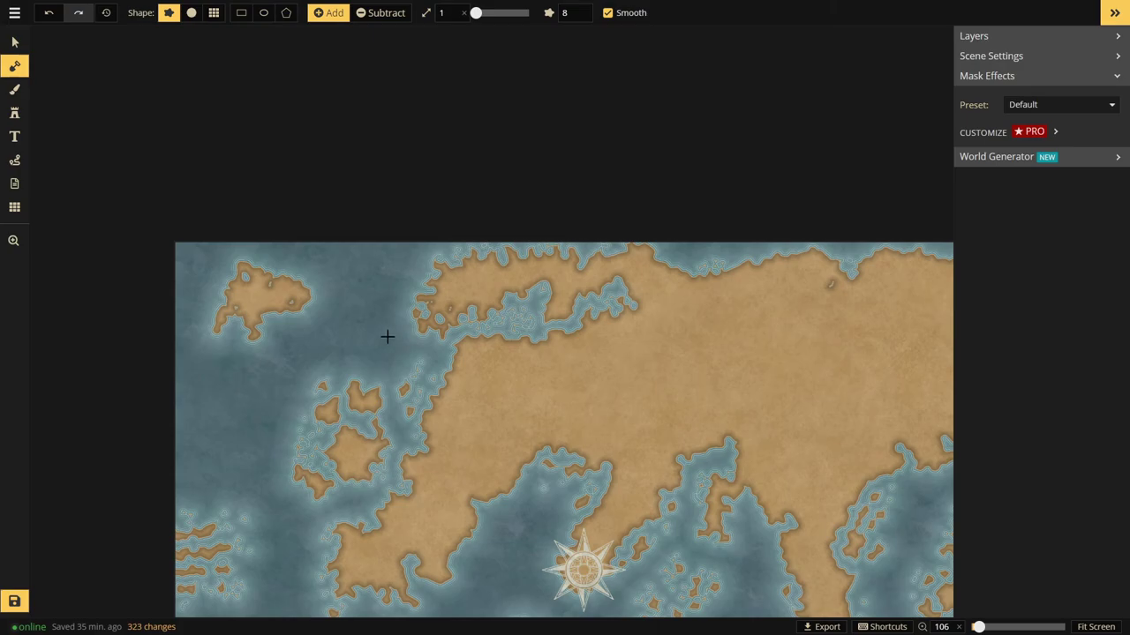
scroll(368, 333, "down", 5)
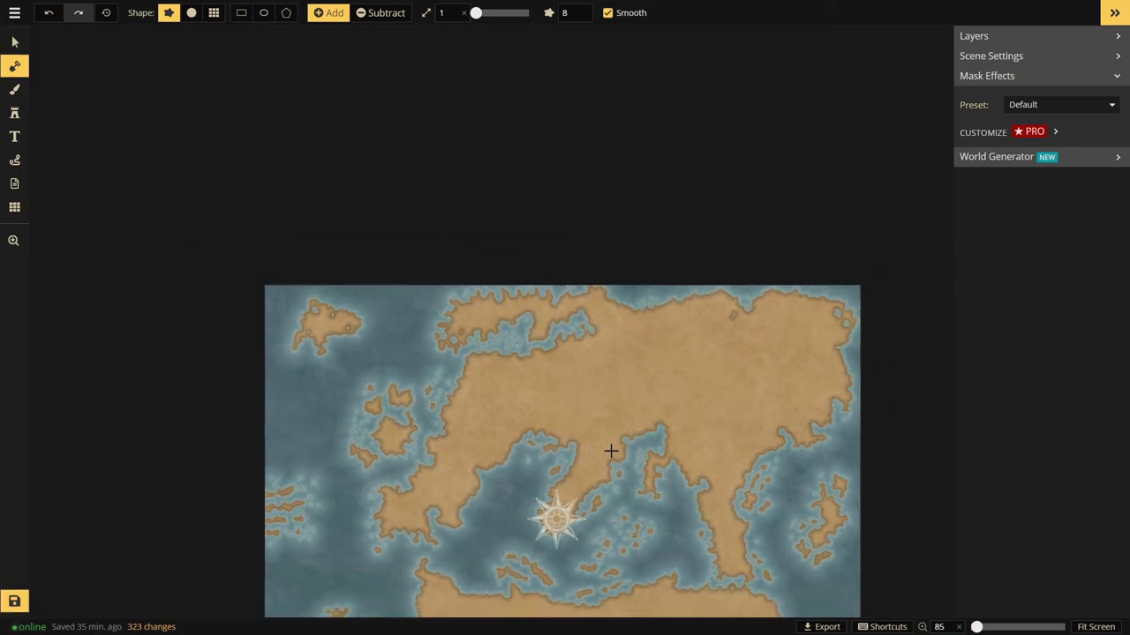
scroll(398, 335, "down", 4)
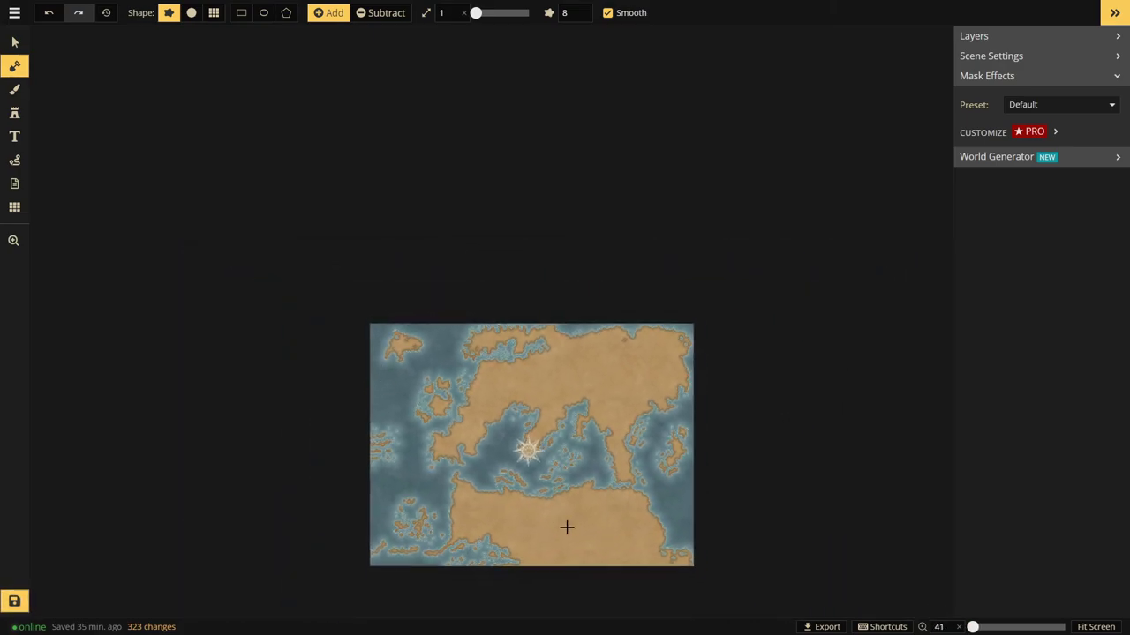
scroll(594, 541, "up", 5)
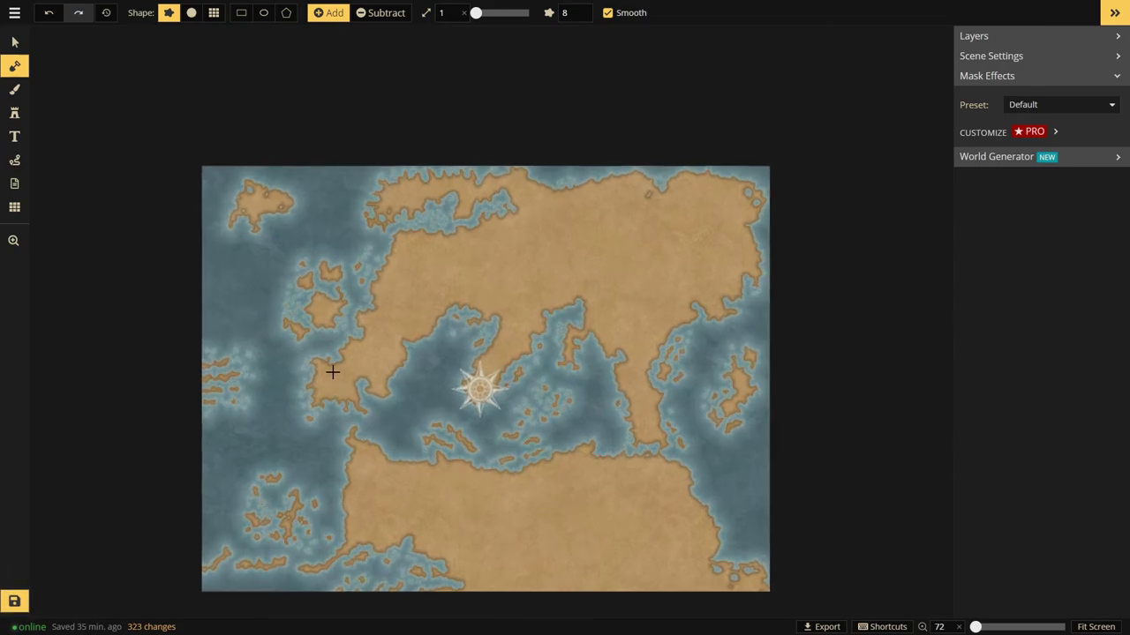
scroll(329, 274, "up", 2)
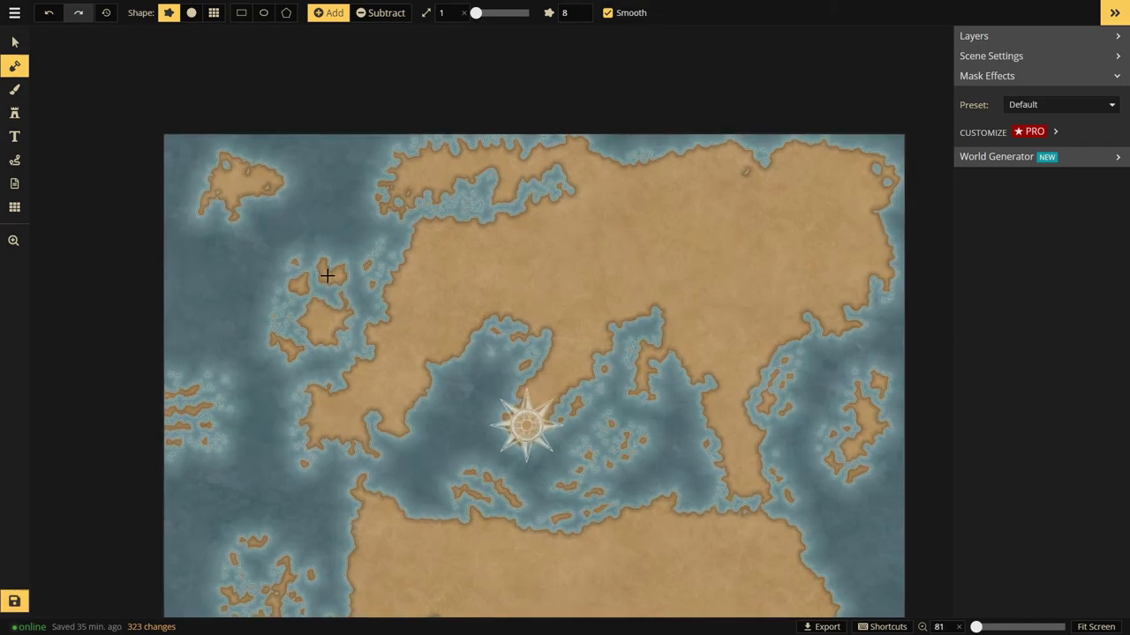
scroll(327, 274, "up", 8)
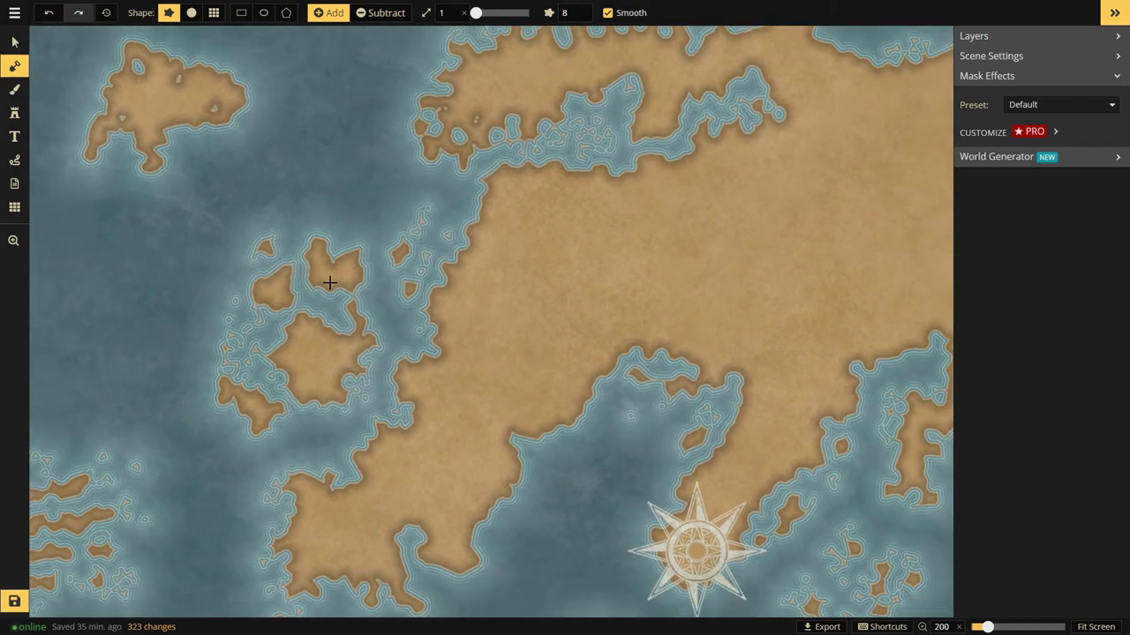
scroll(328, 282, "down", 5)
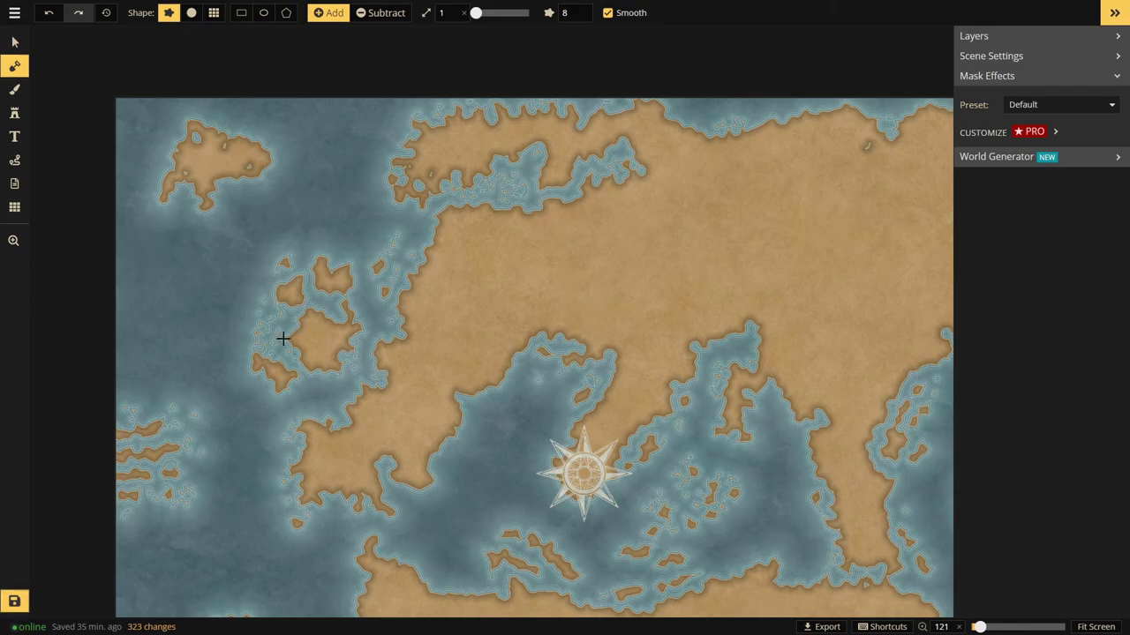
scroll(334, 349, "down", 1)
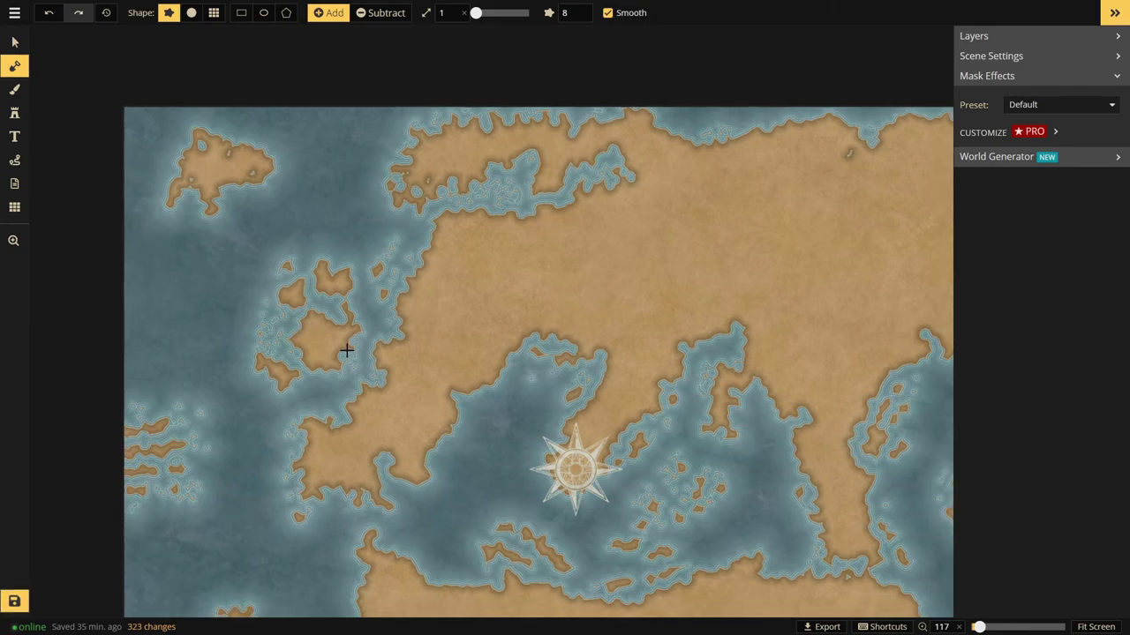